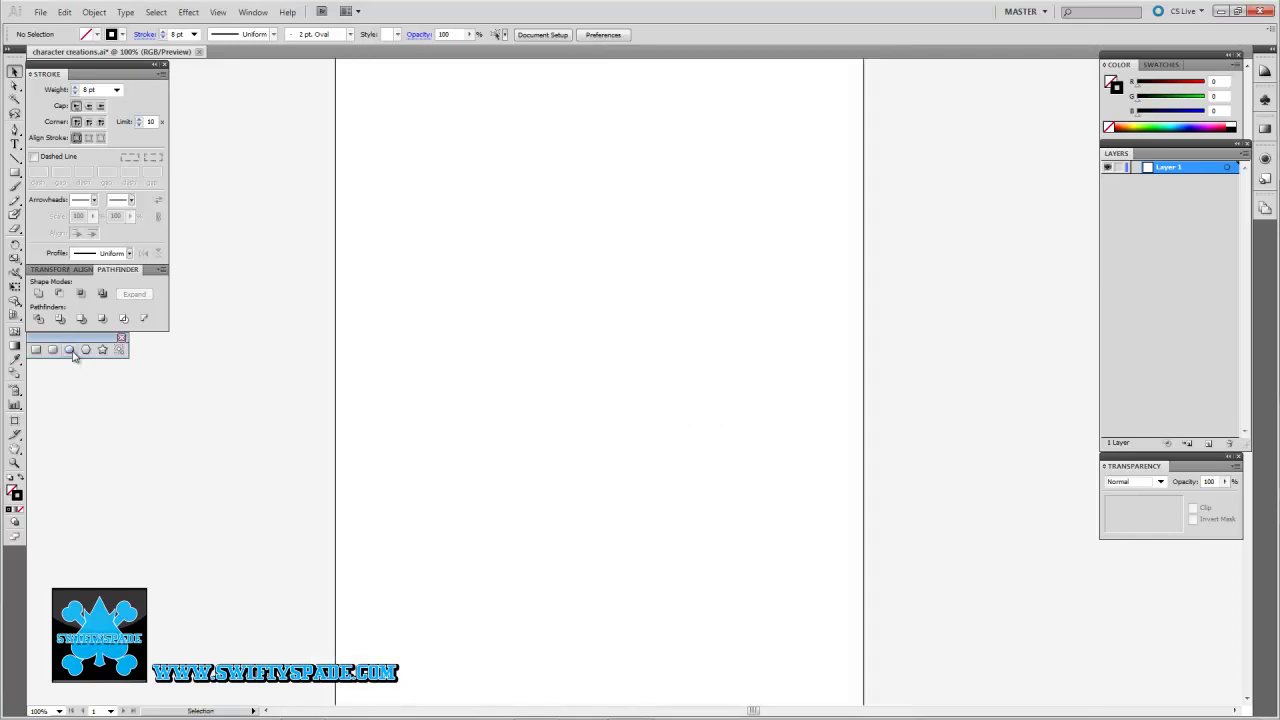
Step: Draw a large circle for the bomb body
left_click_drag(590, 317, 816, 483)
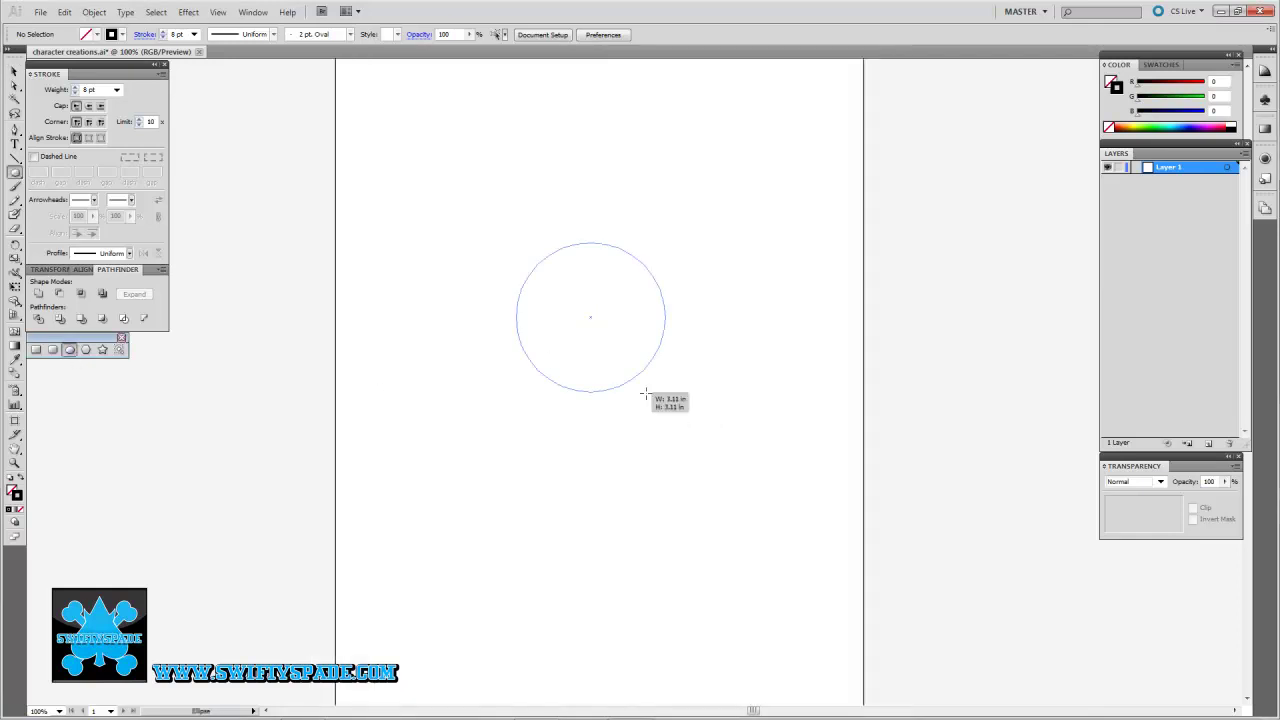
scroll(816, 483, "up", 2)
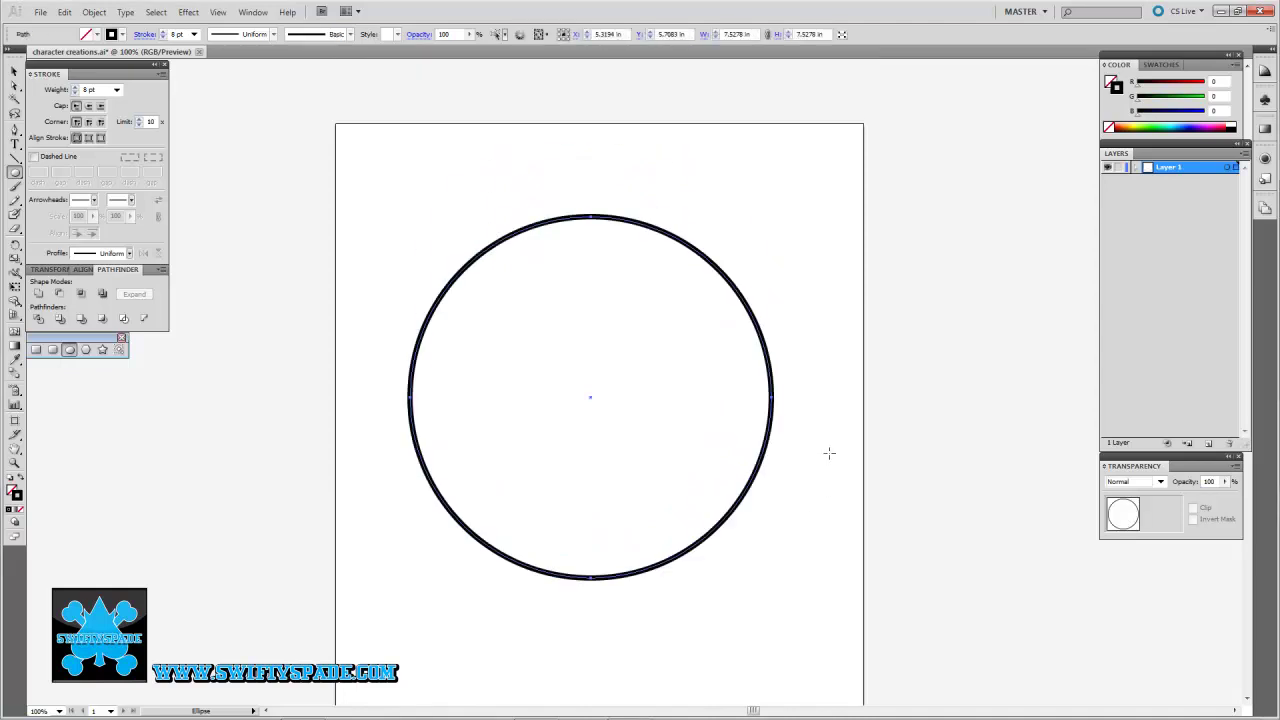
scroll(829, 453, "up", 2)
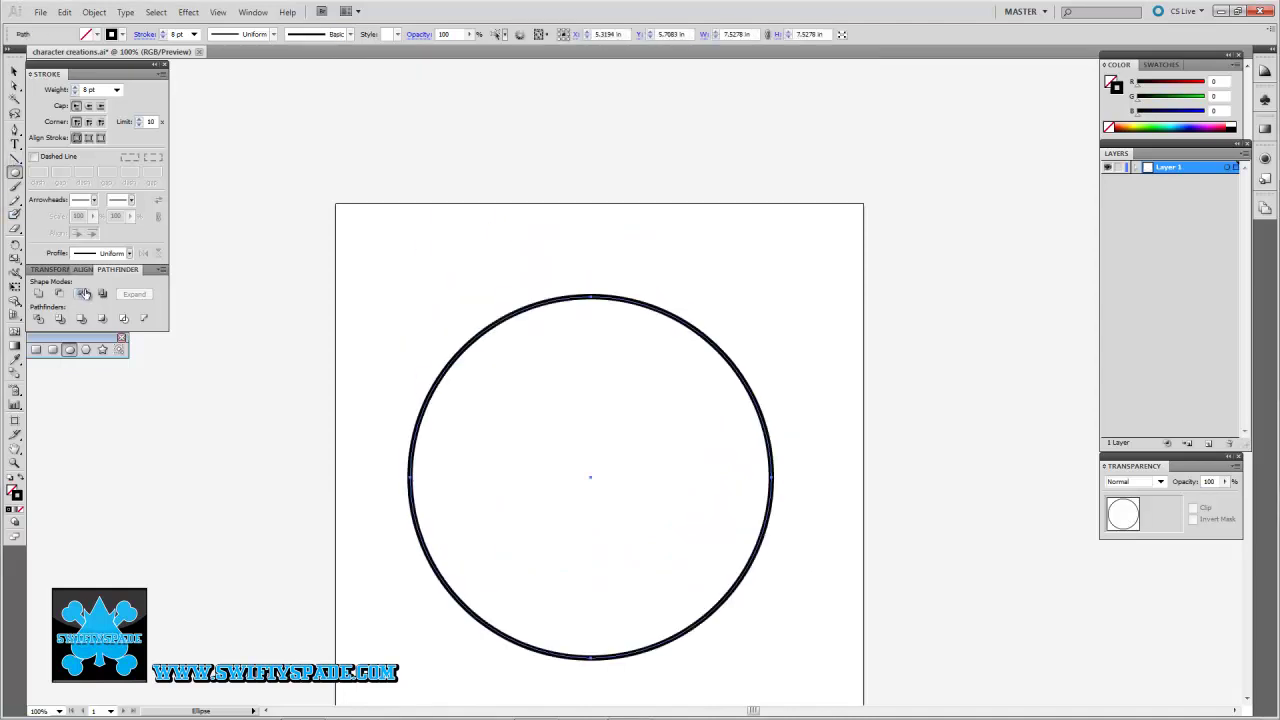
Step: Draw a rectangle at the circle's top and rotate it into a tilted cap
left_click(37, 350)
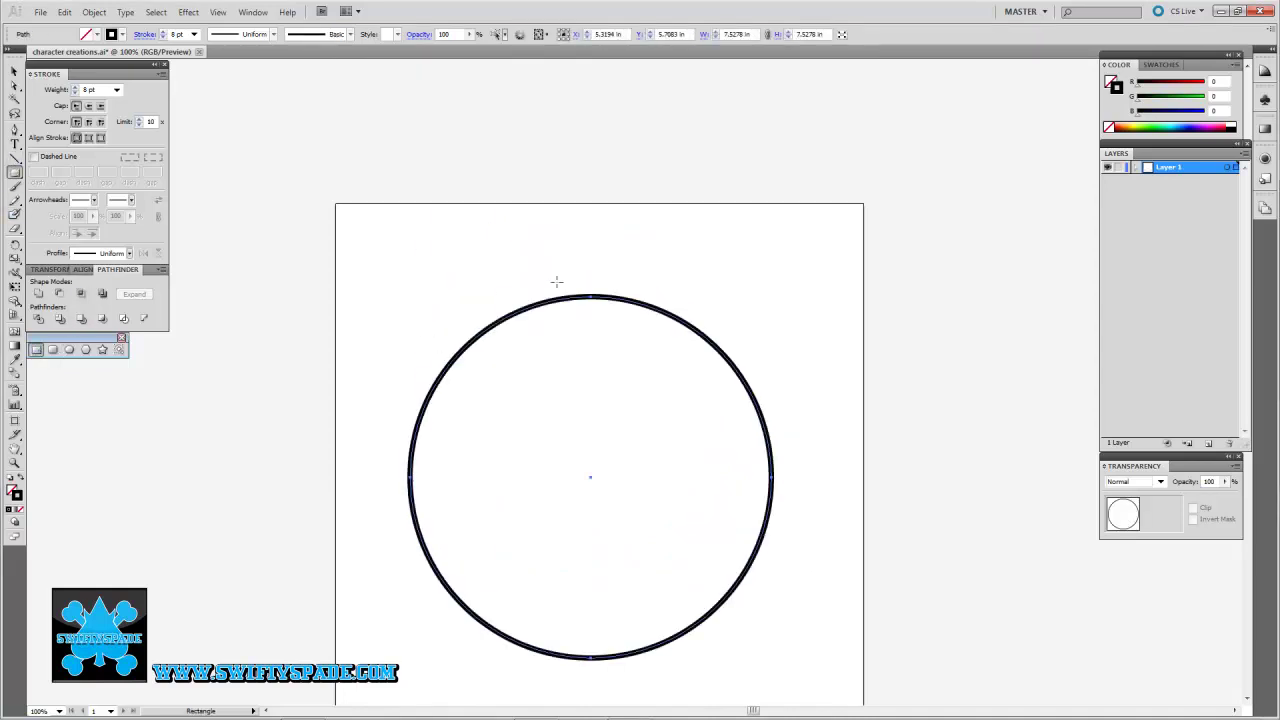
left_click_drag(591, 258, 716, 327)
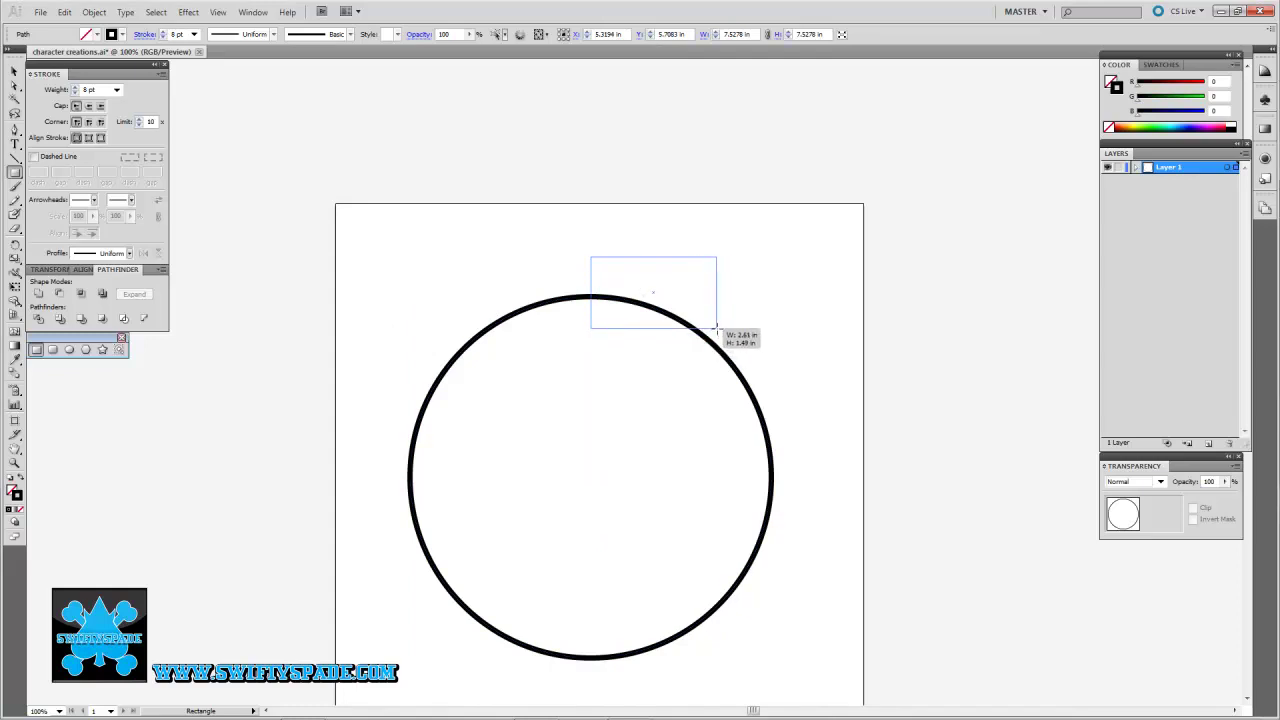
key("v")
left_click_drag(716, 330, 713, 369)
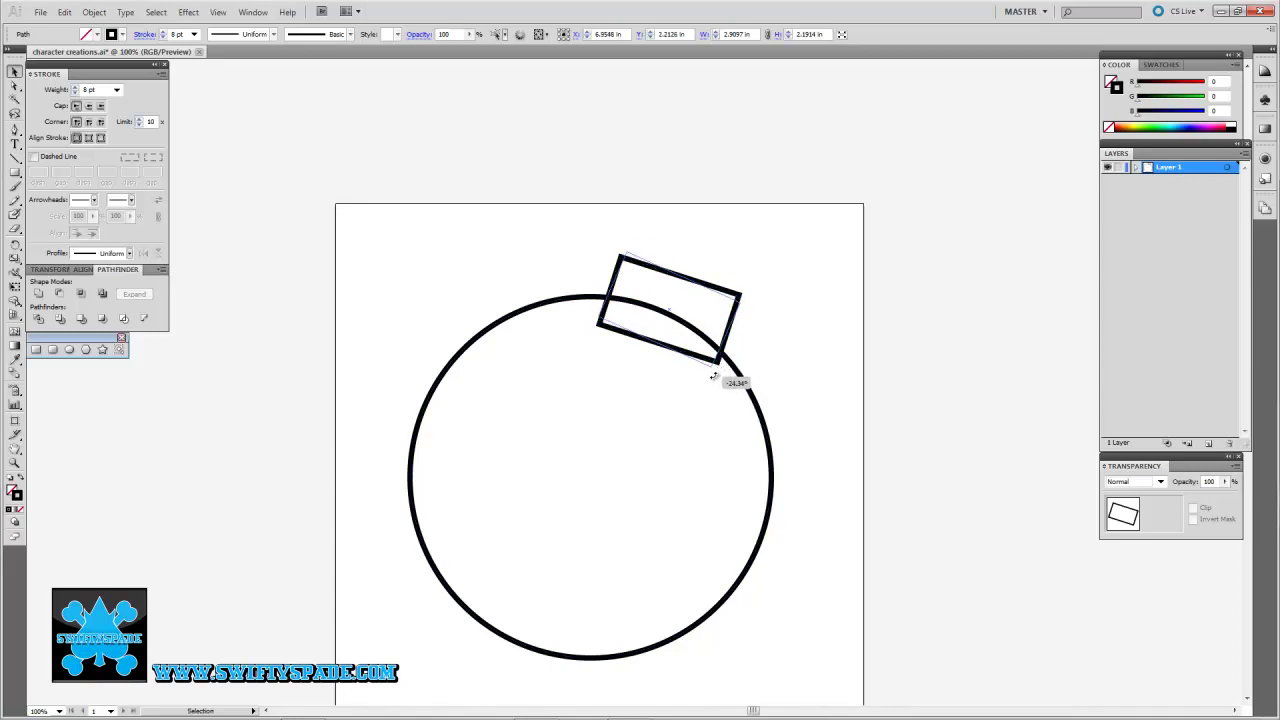
left_click(757, 357)
left_click_drag(732, 303, 606, 400)
left_click(790, 341)
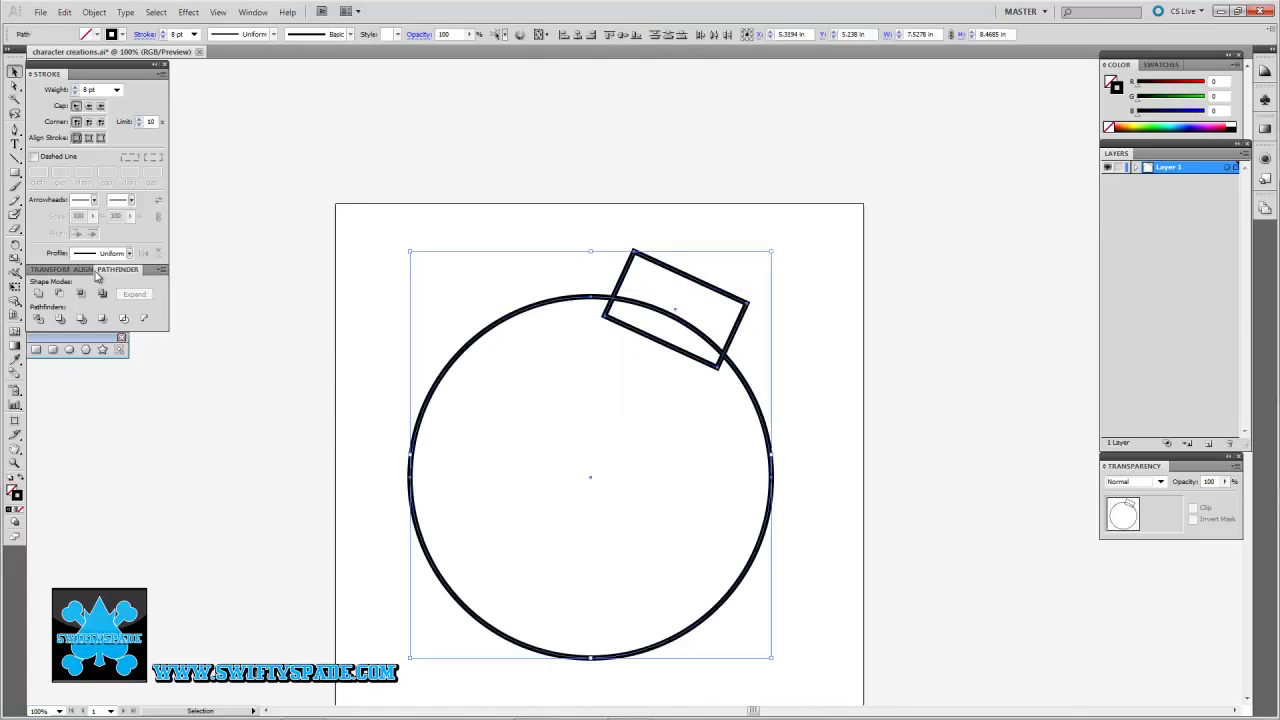
Step: Unite the circle and tilted rectangle into a single bomb outline
left_click(38, 294)
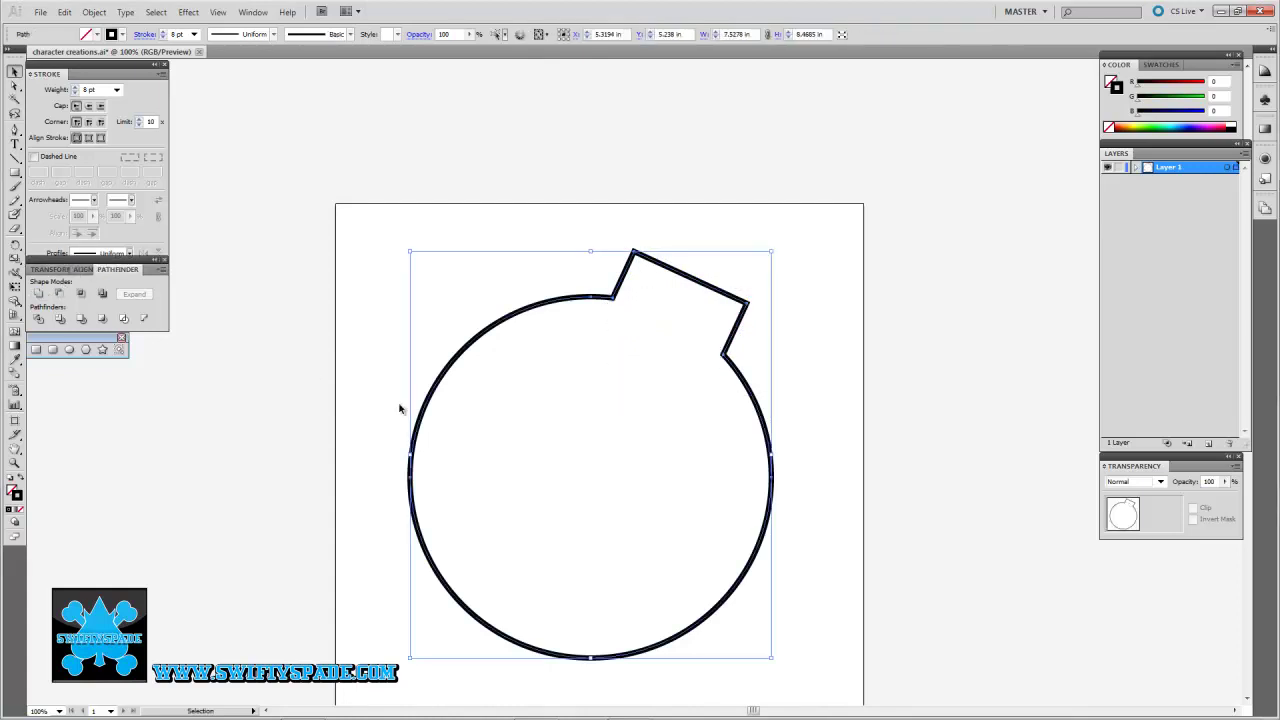
left_click(849, 499)
scroll(800, 510, "down", 3)
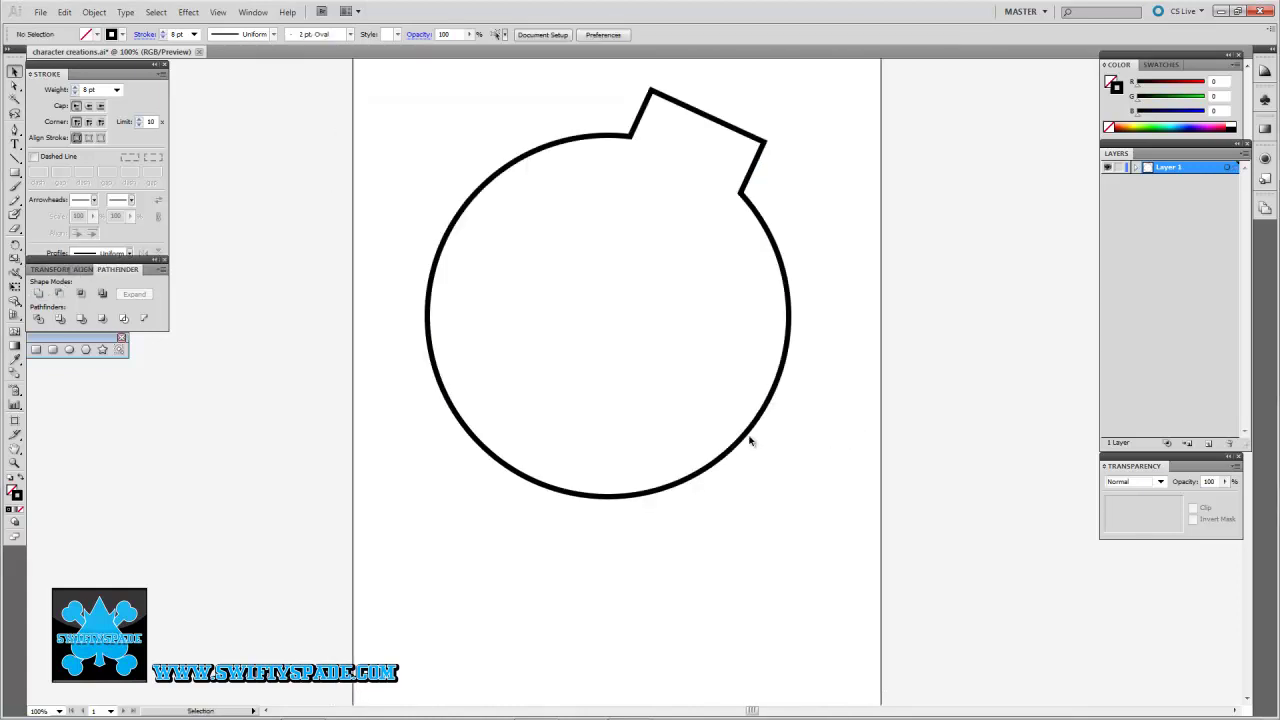
Step: Move the bomb shape lower on the artboard and zoom in on its cap
left_click_drag(745, 430, 749, 585)
left_click(855, 576)
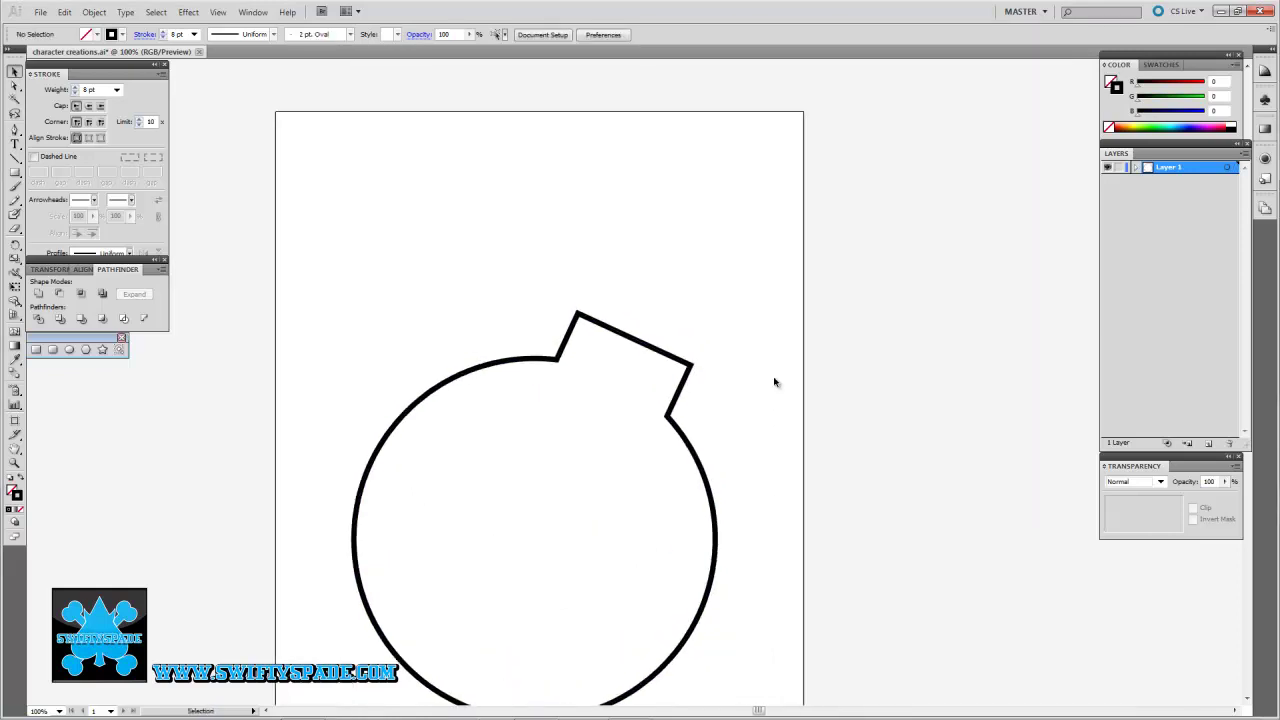
key("ctrl+equal")
mouse_move(796, 281)
left_mouse_down()
mouse_move(671, 451)
mouse_move(519, 517)
left_mouse_up()
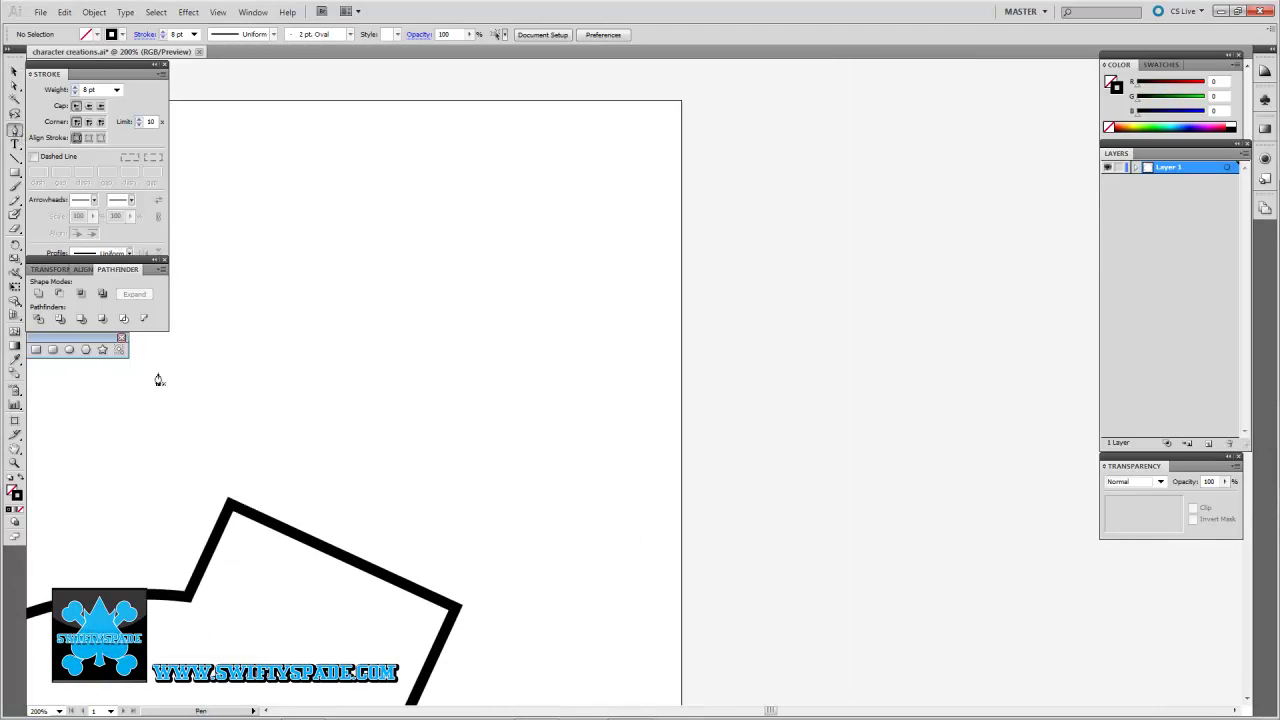
Step: Pen-draw a closed fuse rising from the cap and curling at its tip
left_click(301, 575, "ctrl")
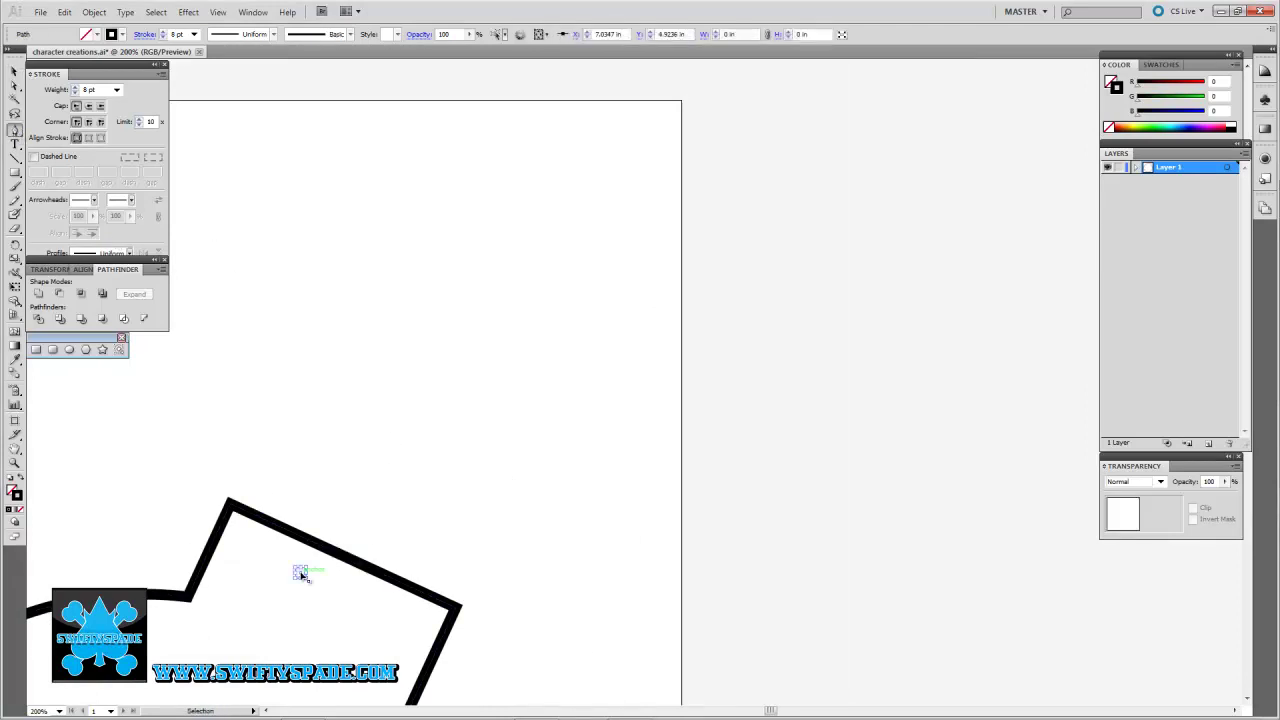
key("ctrl+minus")
left_click_drag(451, 489, 476, 405)
mouse_move(602, 219)
left_mouse_down()
mouse_move(770, 215)
mouse_move(783, 196)
mouse_move(691, 204)
mouse_move(658, 236)
mouse_move(622, 244)
left_mouse_up()
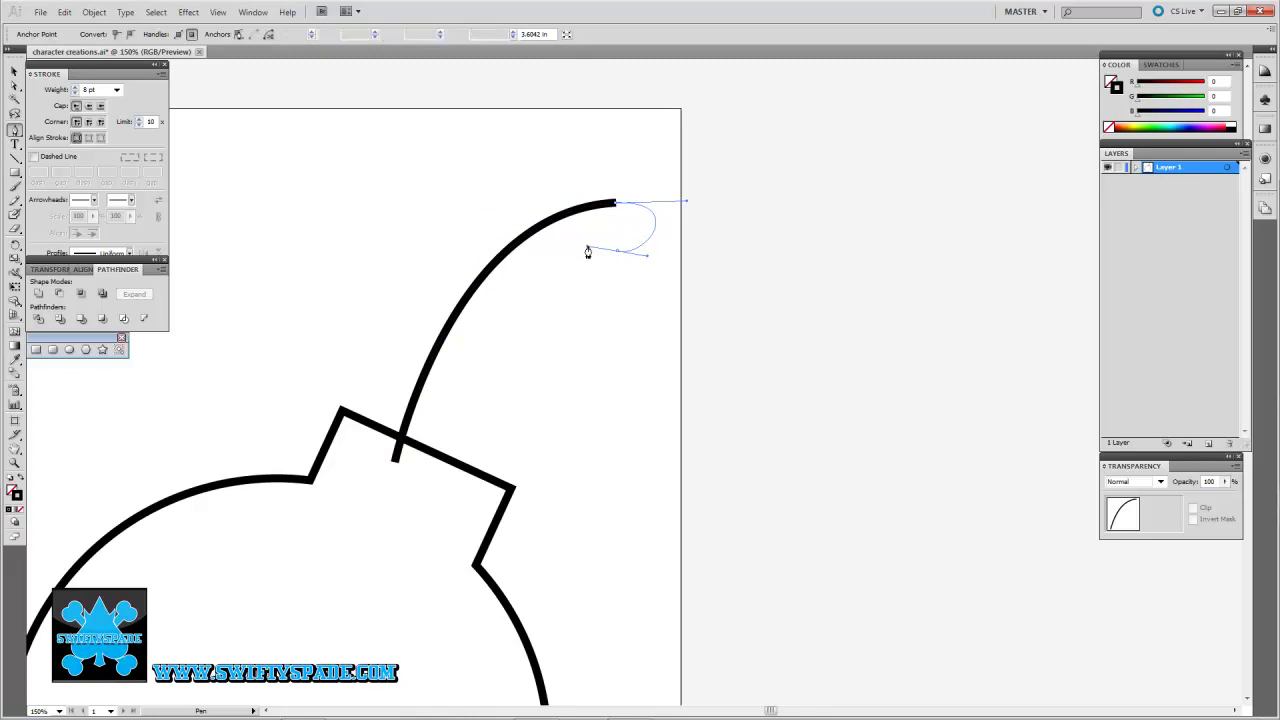
scroll(590, 245, "down", 3)
mouse_move(402, 348)
left_mouse_down()
mouse_move(434, 355)
mouse_move(386, 530)
left_mouse_up()
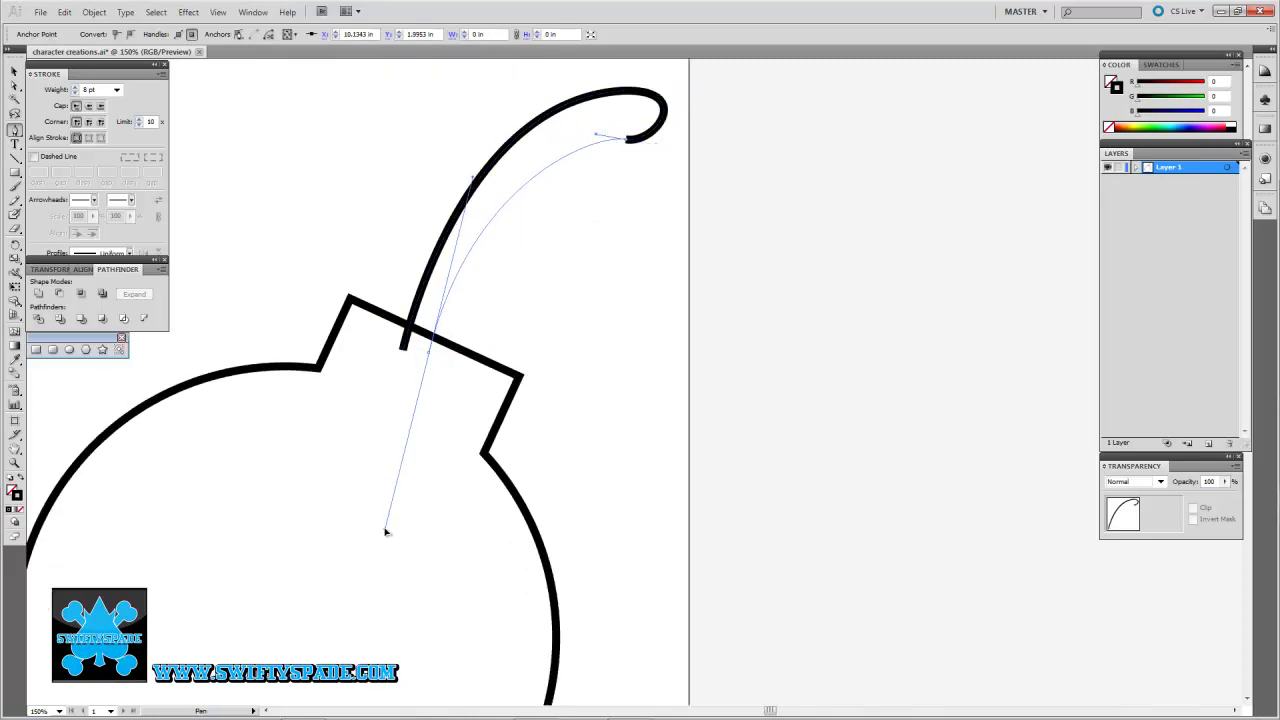
left_click_drag(354, 434, 408, 520)
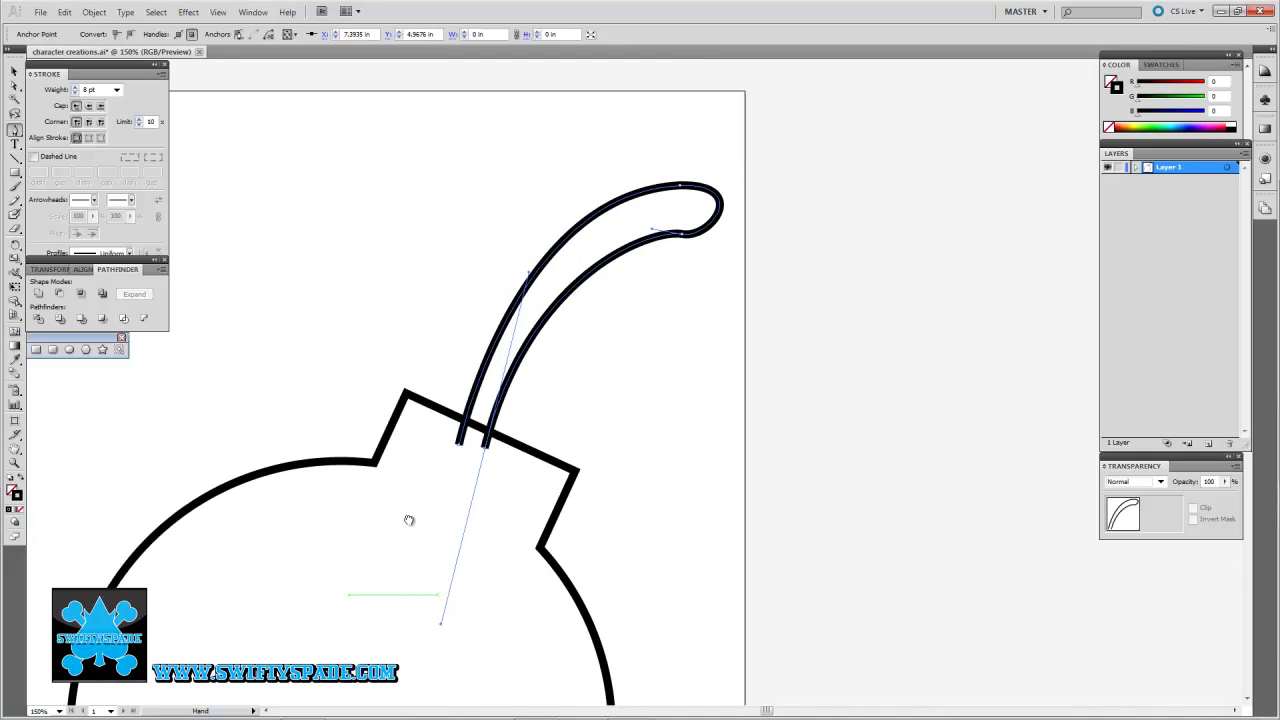
left_click(458, 442)
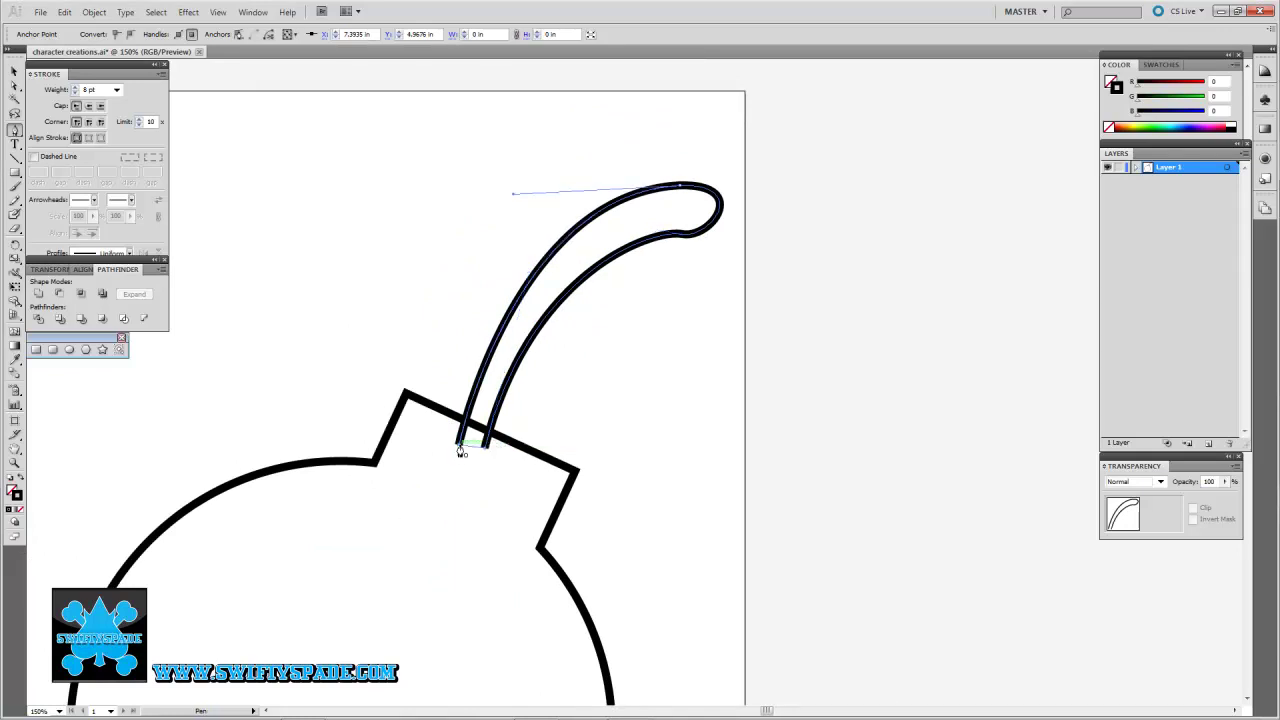
Step: Adjust the fuse's anchors and handles to smooth its inner curve and curl
left_click_drag(720, 333, 621, 461)
left_click(592, 400)
left_click(588, 365)
left_click_drag(555, 360, 529, 368)
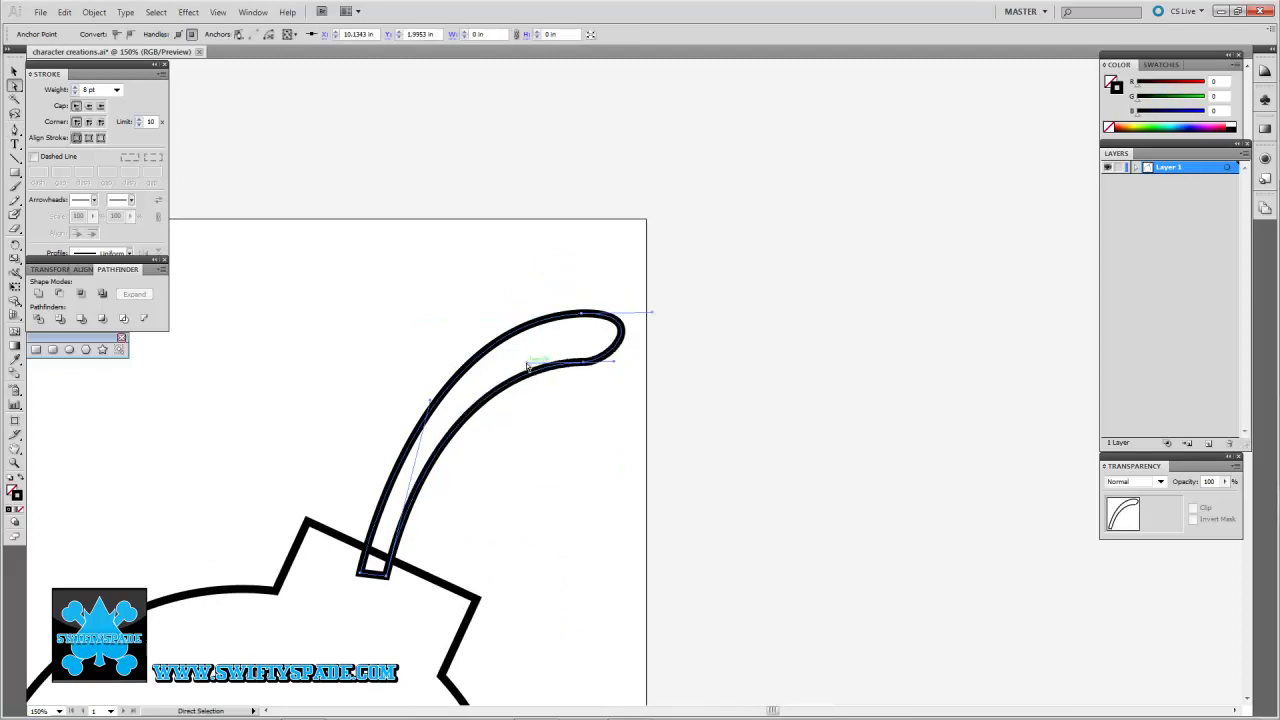
left_click(585, 409)
left_click(589, 367)
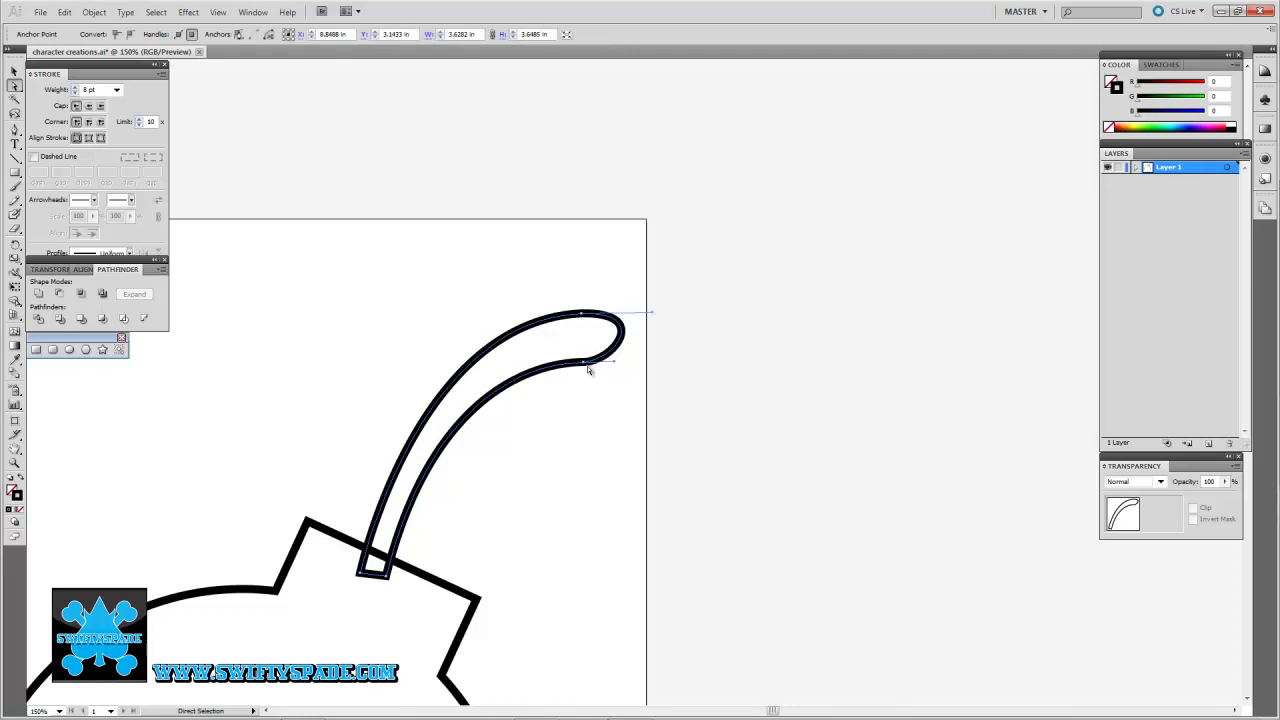
left_click_drag(615, 365, 630, 366)
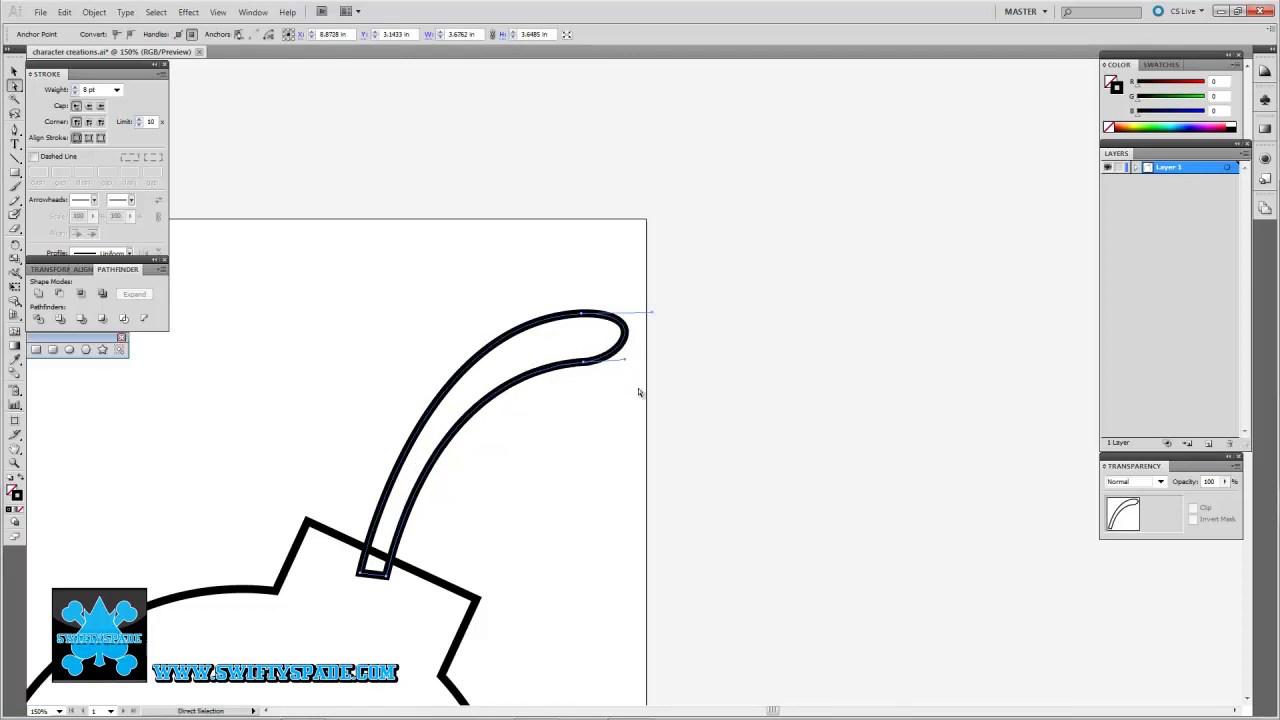
left_click(580, 460)
Step: Draw a closed teardrop flame hanging down from the fuse's curl
mouse_move(570, 507)
left_mouse_down()
mouse_move(710, 209)
mouse_move(666, 387)
mouse_move(501, 479)
left_mouse_up()
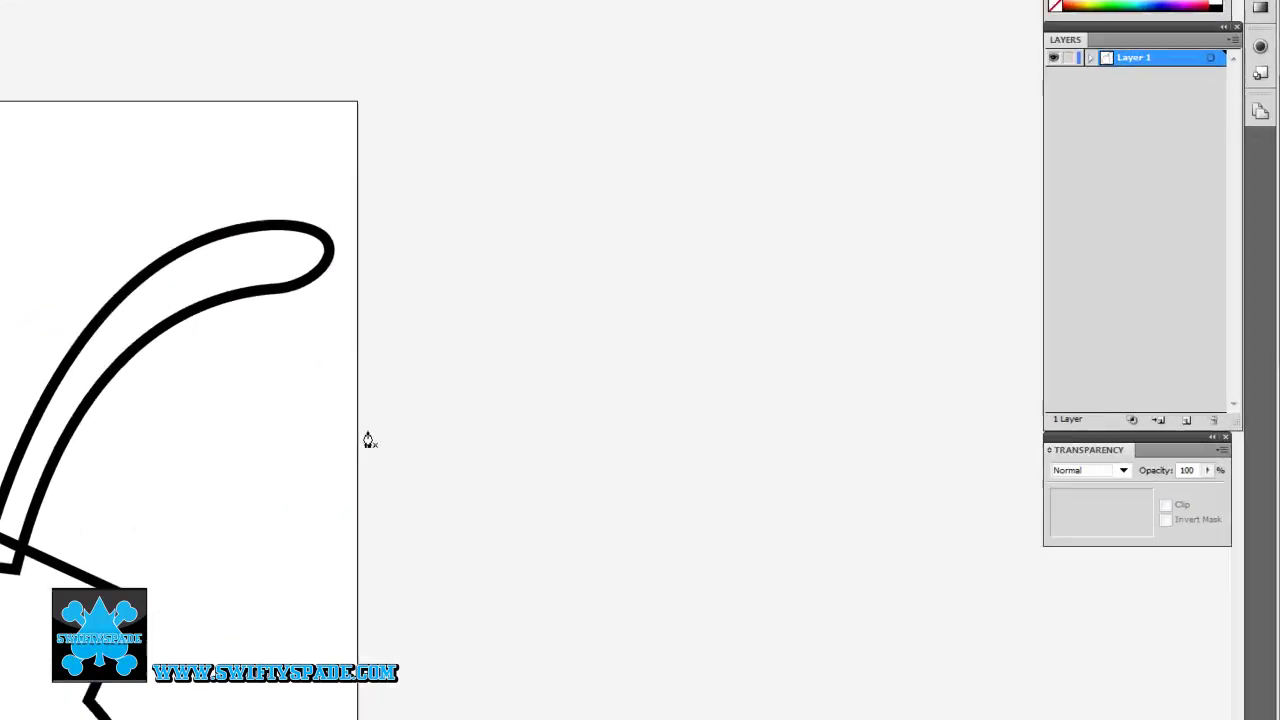
mouse_move(93, 361)
left_mouse_down()
mouse_move(155, 352)
mouse_move(108, 418)
left_mouse_up()
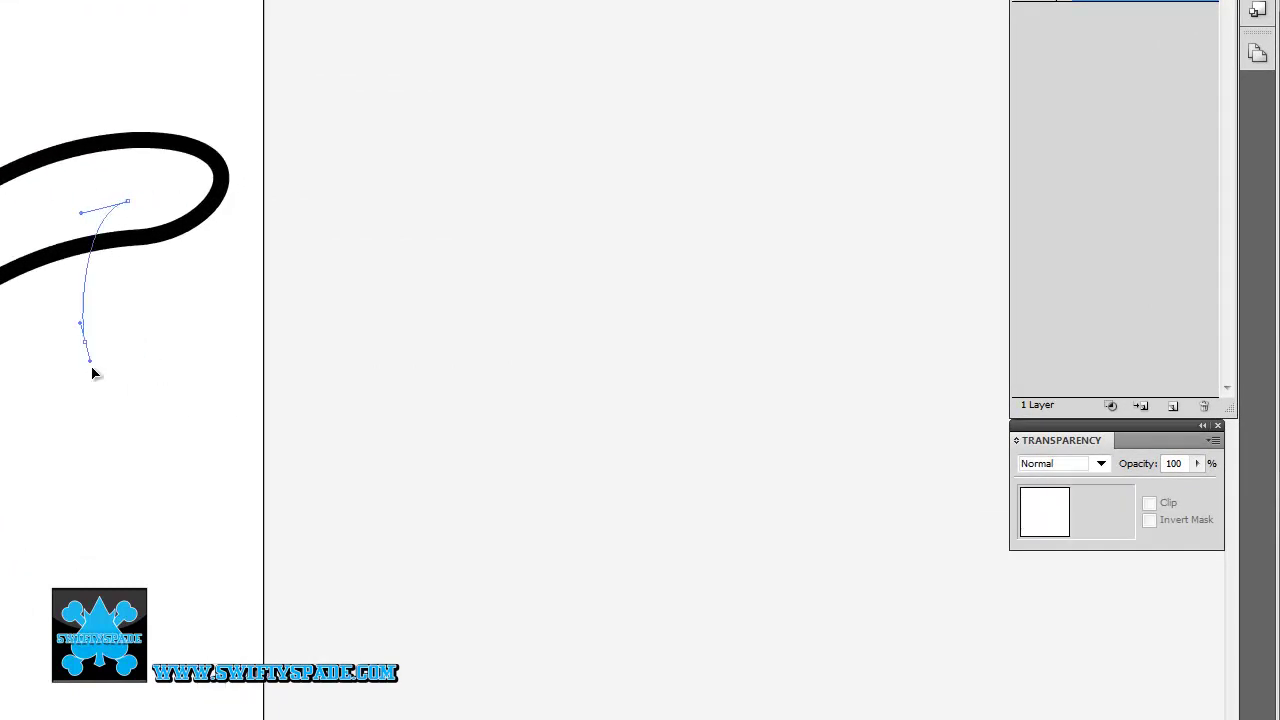
left_click_drag(206, 446, 258, 580)
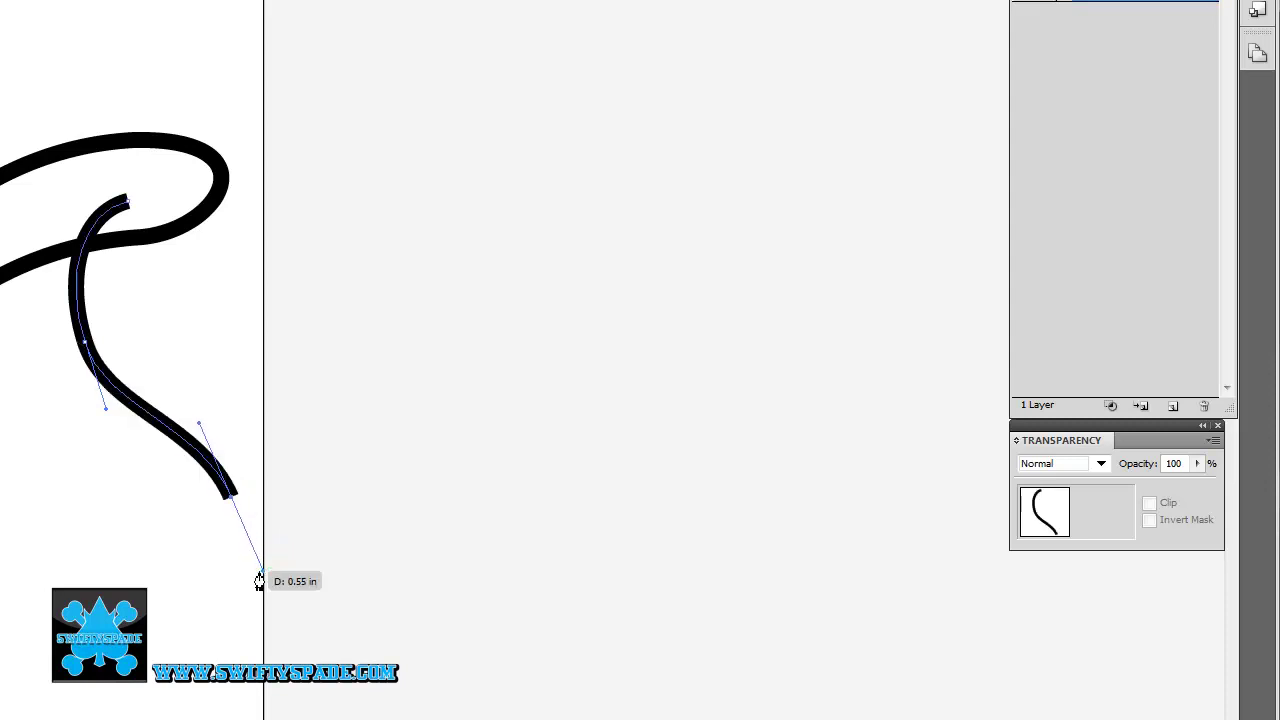
left_click(232, 496)
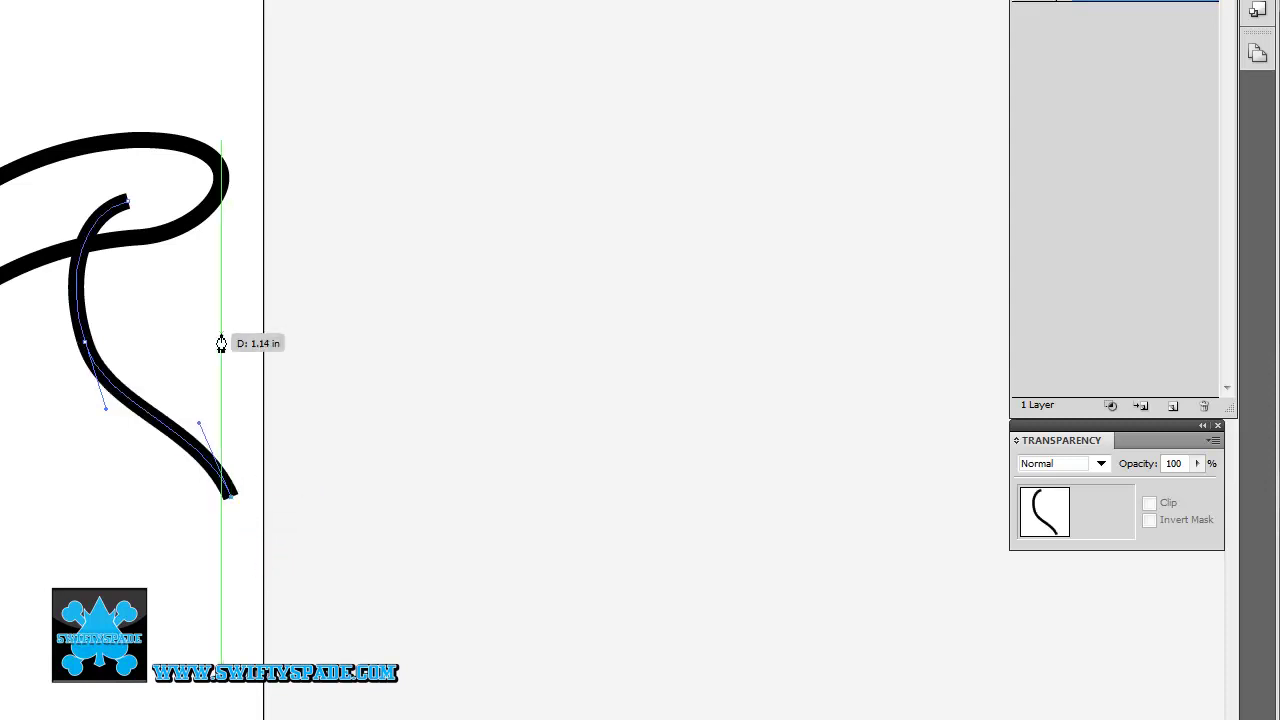
left_click_drag(237, 240, 198, 172)
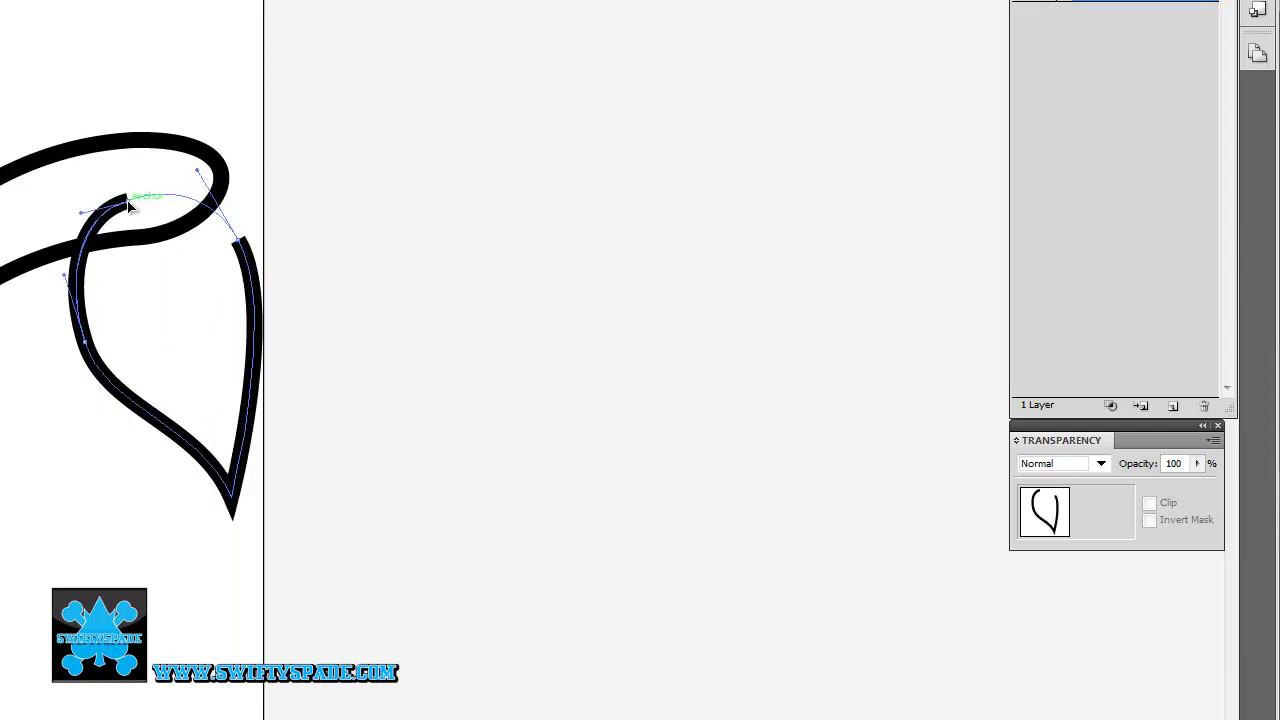
left_click_drag(120, 207, 115, 220)
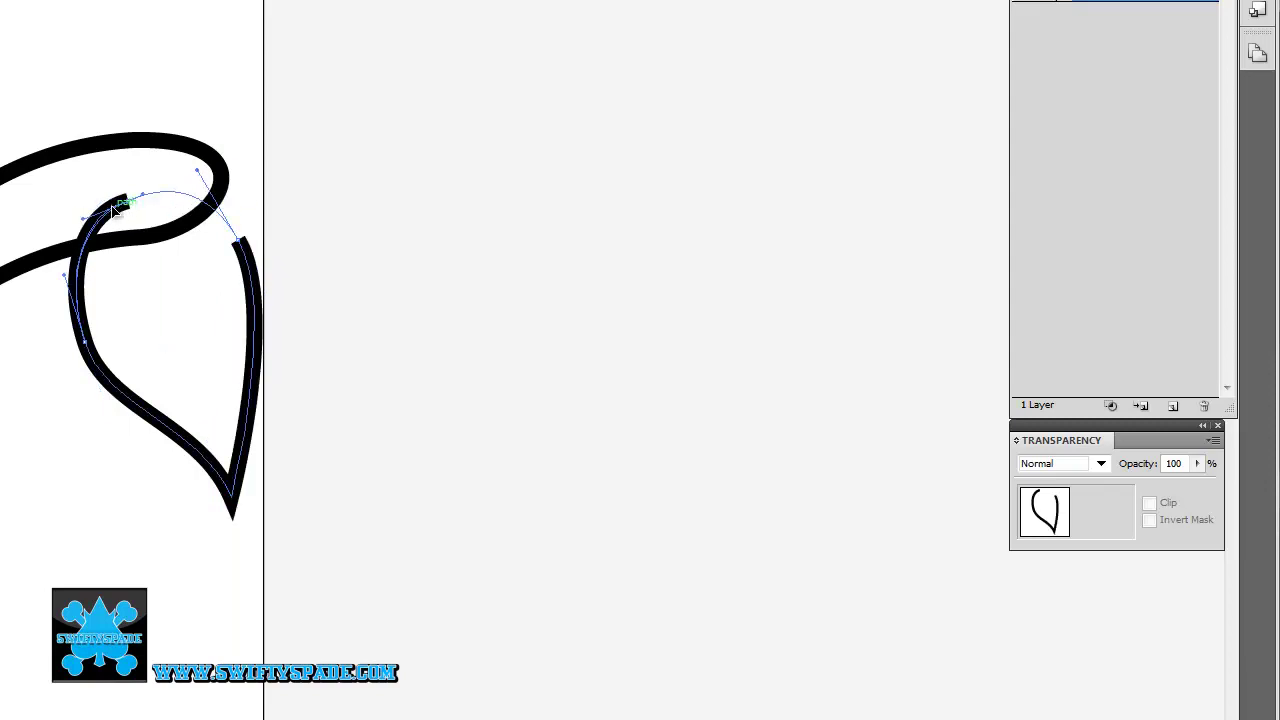
left_click(366, 334, "ctrl")
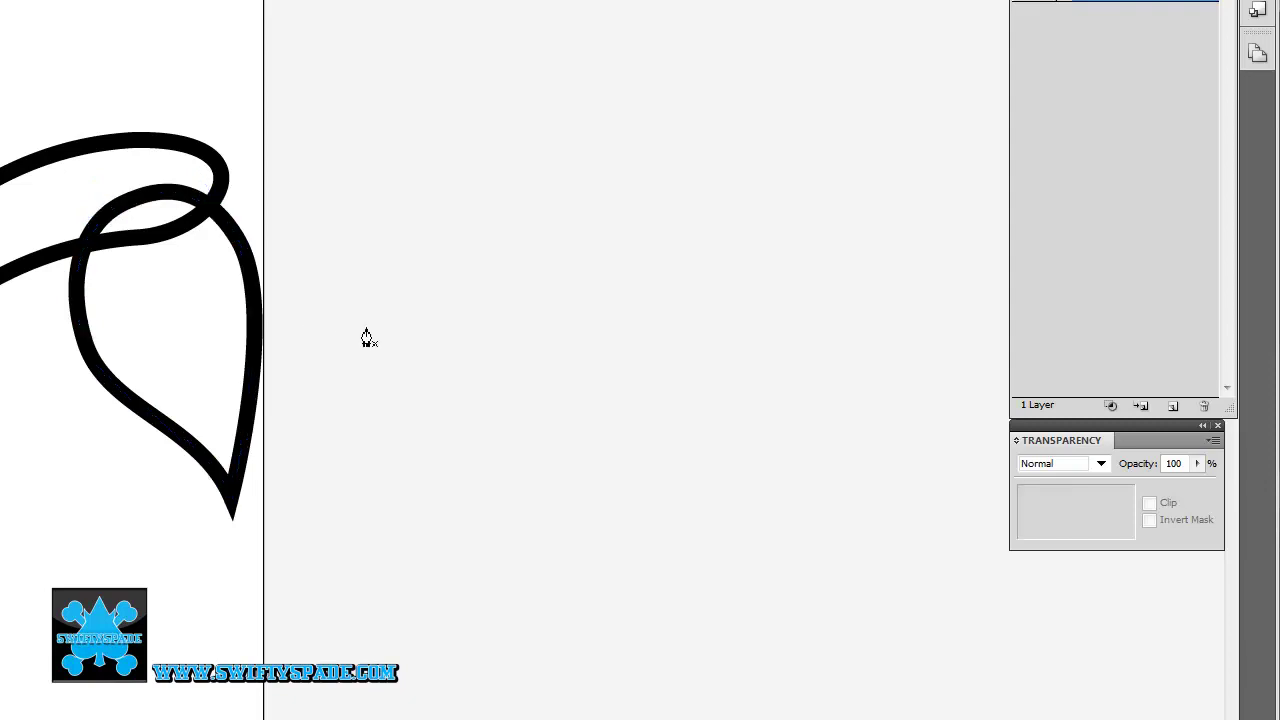
Step: Draw a second teardrop flame pointing upward from the curl
scroll(167, 273, "up", 3)
scroll(186, 312, "left", 2)
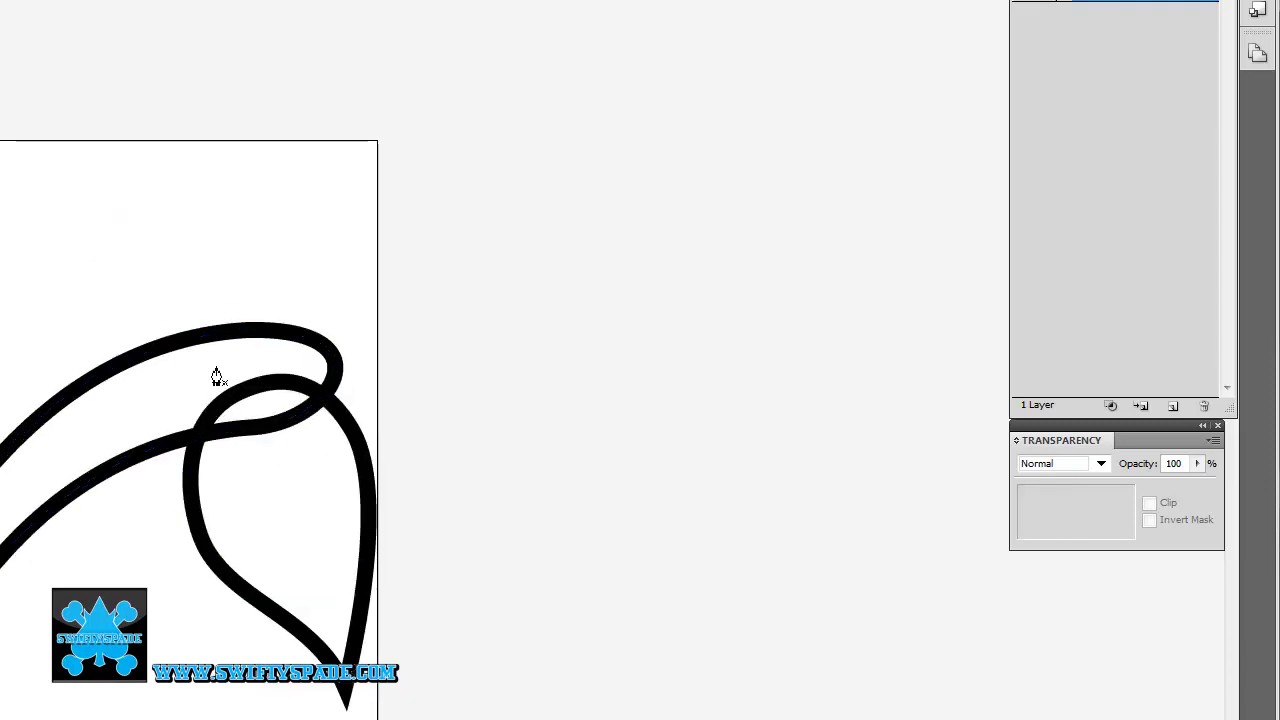
left_click_drag(200, 370, 195, 370)
mouse_move(155, 226)
left_mouse_down()
mouse_move(157, 168)
mouse_move(175, 167)
left_mouse_up()
left_click_drag(206, 117, 220, 44)
left_click_drag(211, 92, 216, 108)
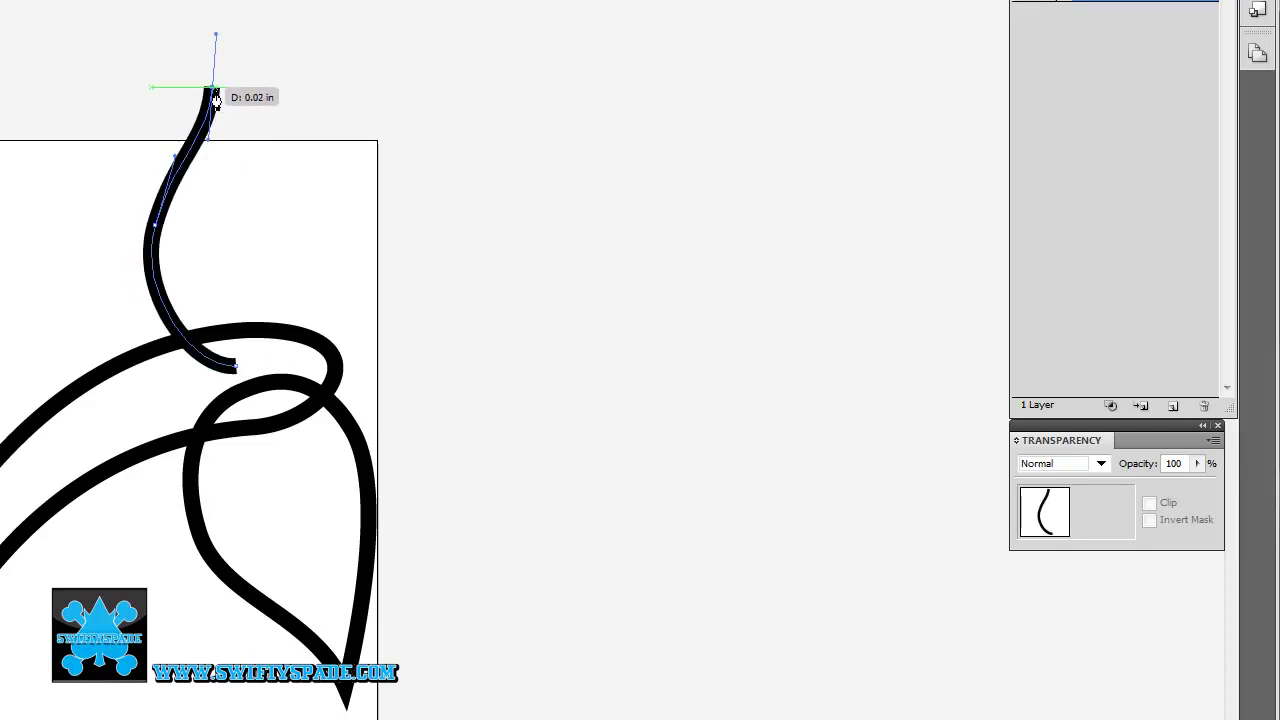
left_click_drag(278, 208, 287, 268)
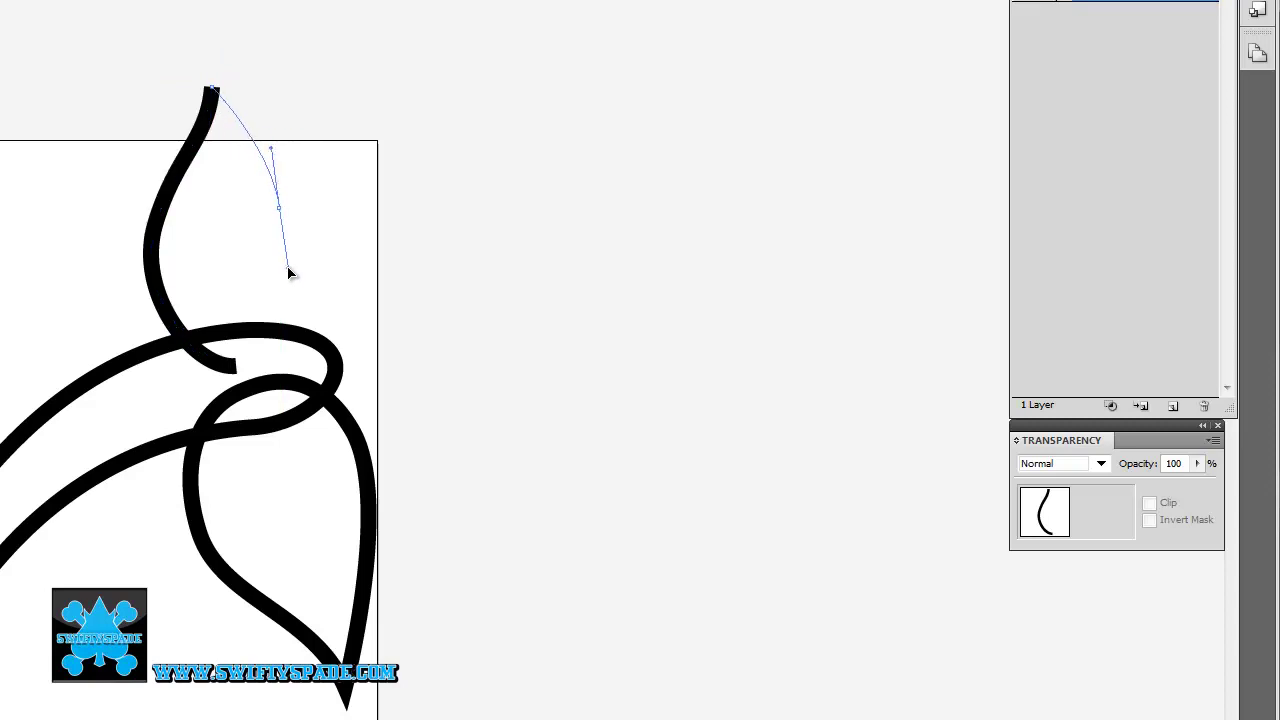
left_click_drag(236, 366, 187, 380)
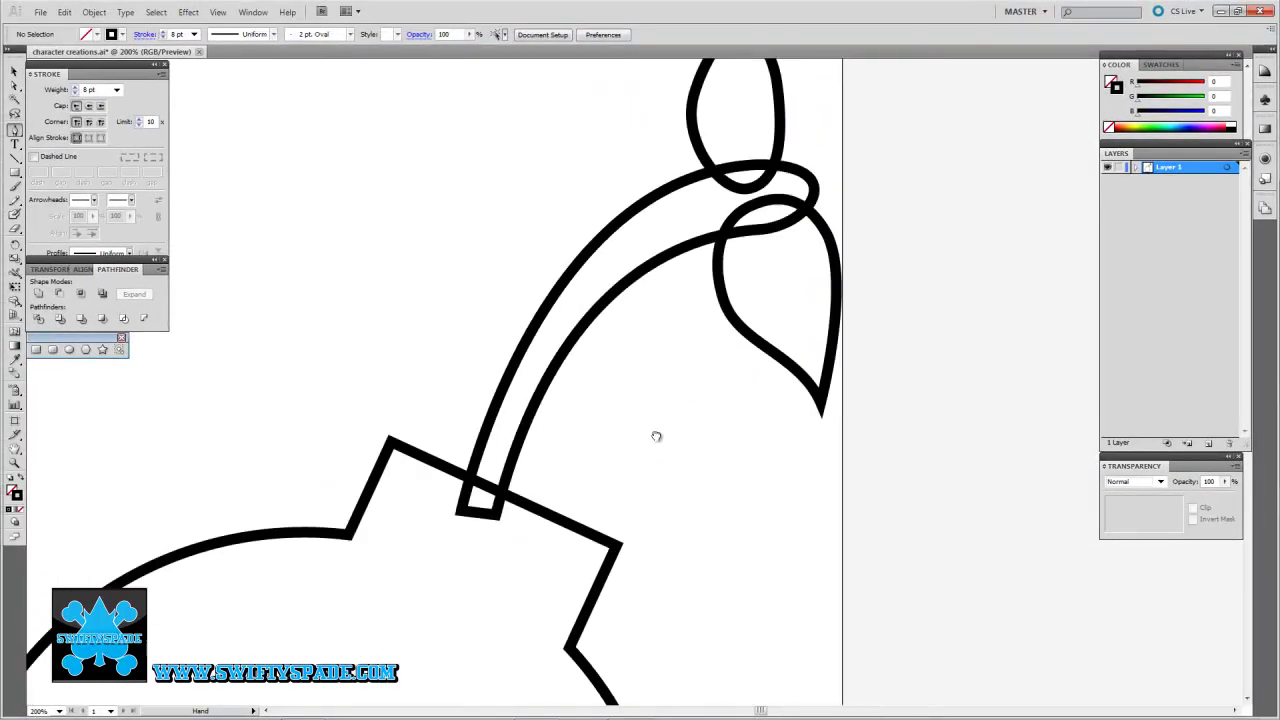
left_click_drag(656, 436, 588, 443)
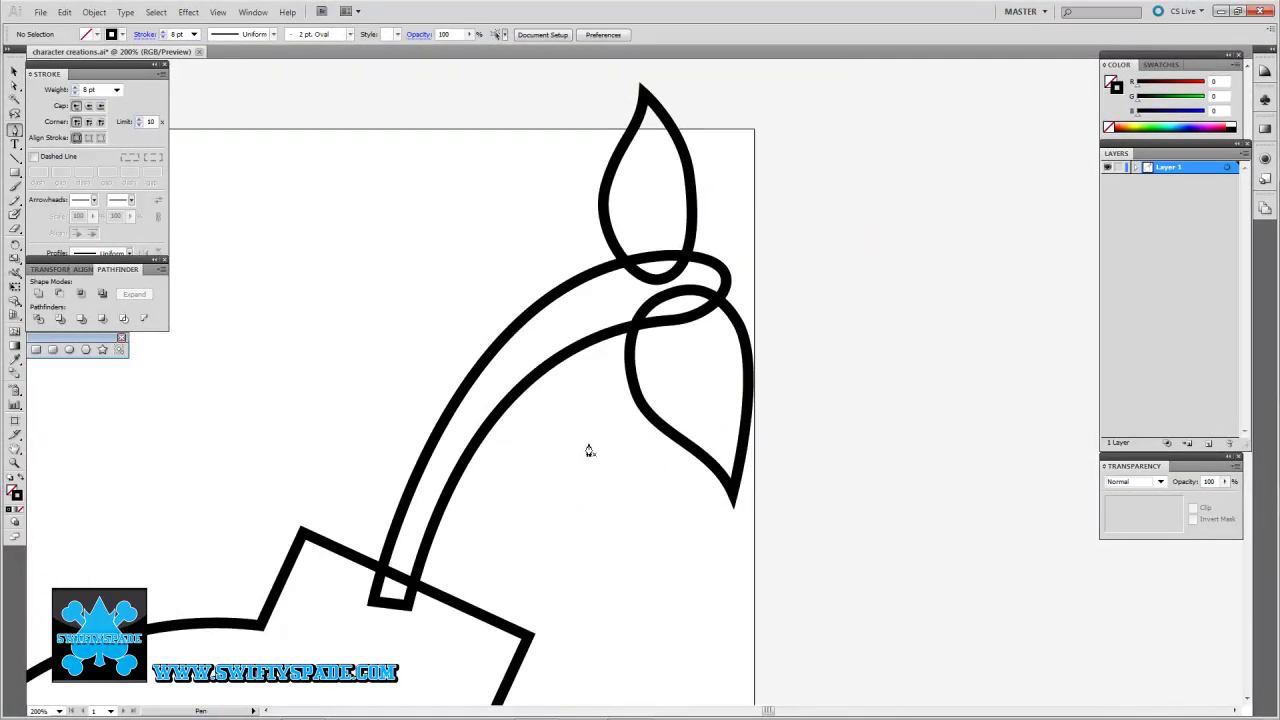
Step: Fill the curved stem with solid black
key("v")
left_click(515, 396)
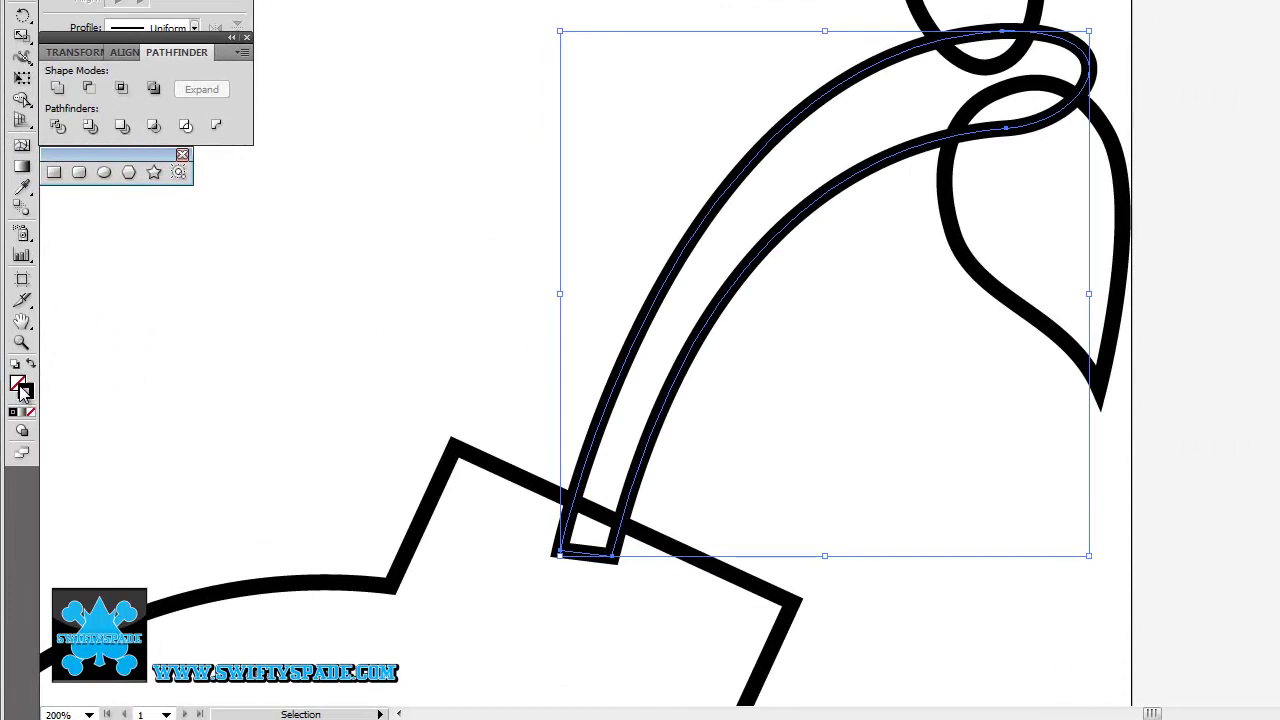
double_click(18, 383)
left_click(760, 306)
left_click(718, 321)
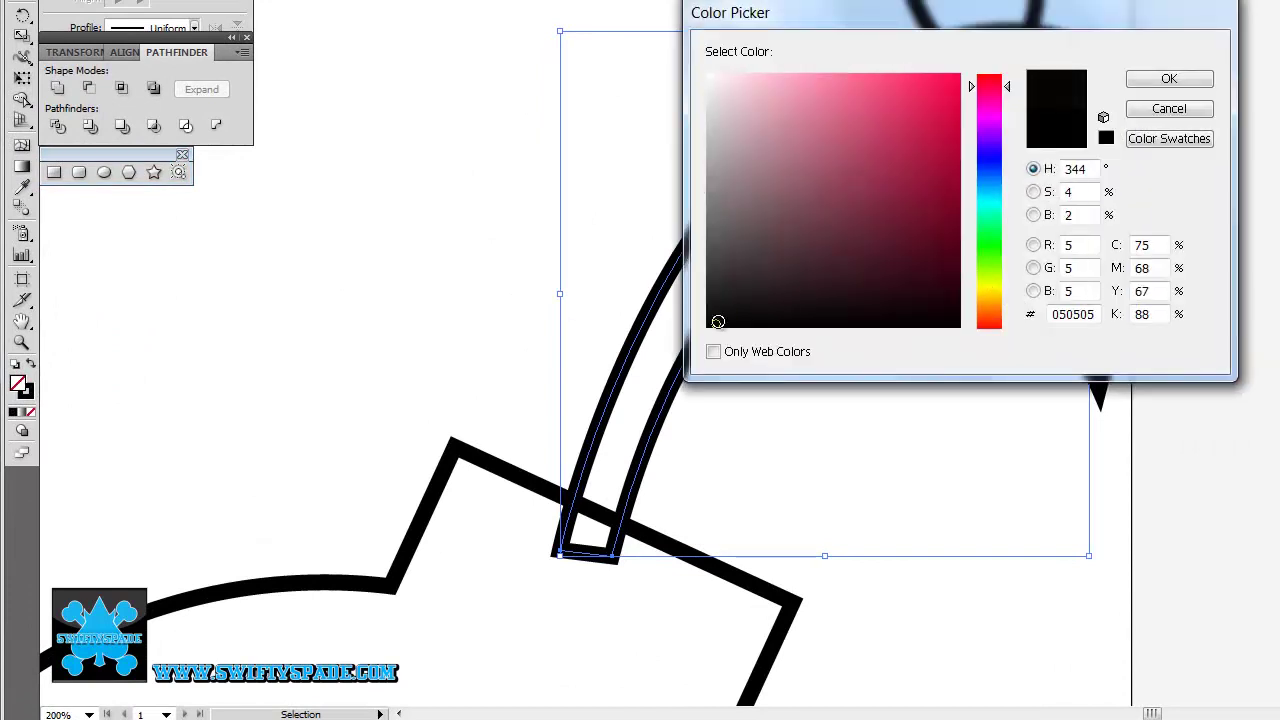
left_click(1170, 80)
left_click(1263, 96)
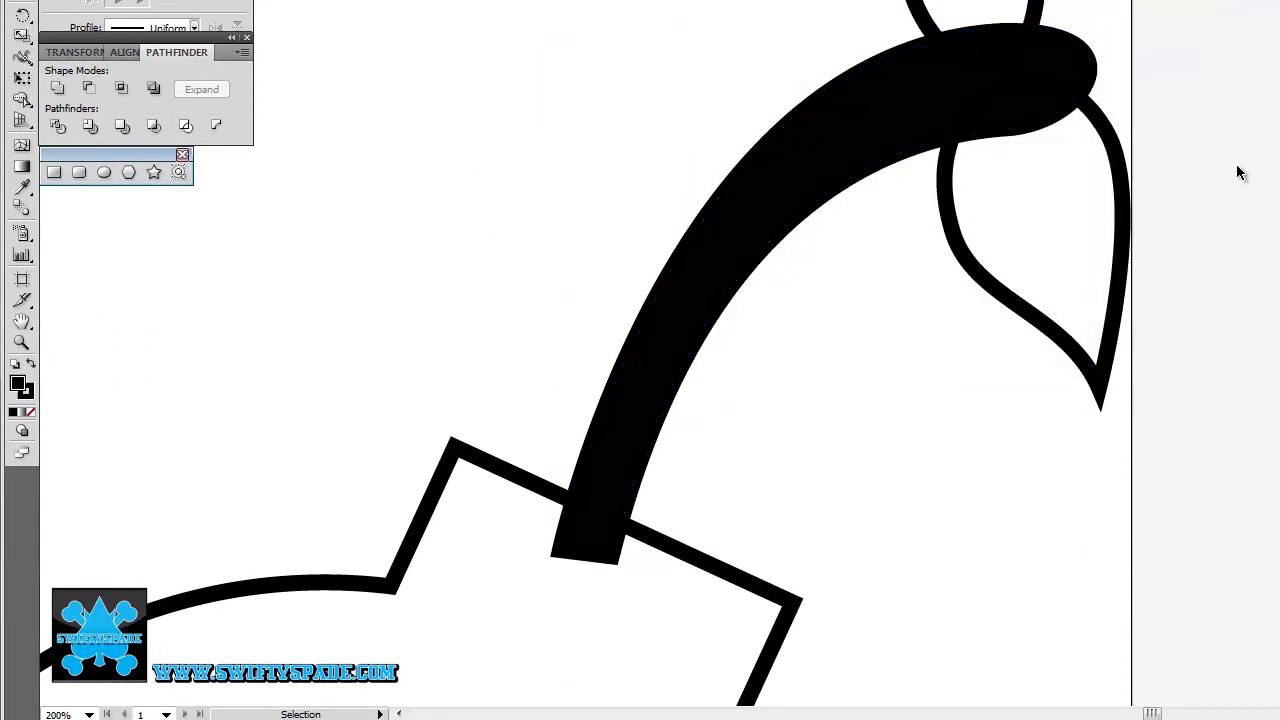
Step: Fill both leaves bright green (R 6, G 206, B 20), eyedropping the second
left_click(1128, 229)
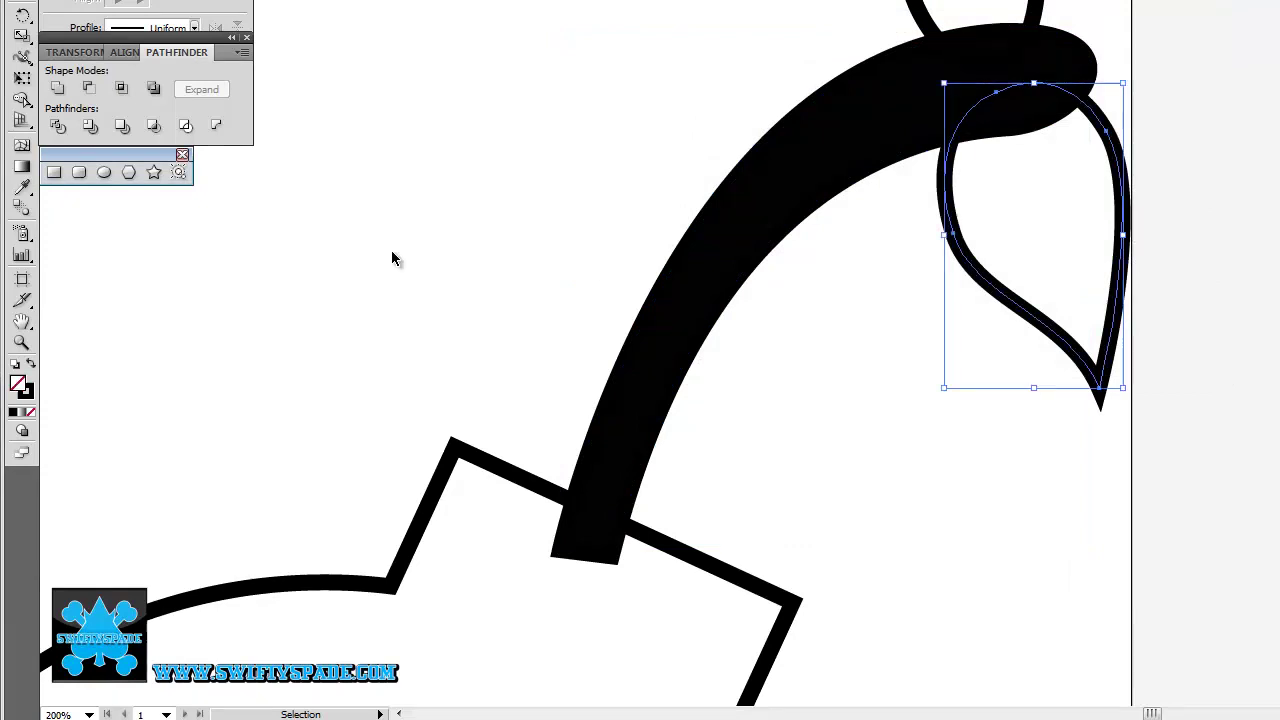
double_click(21, 383)
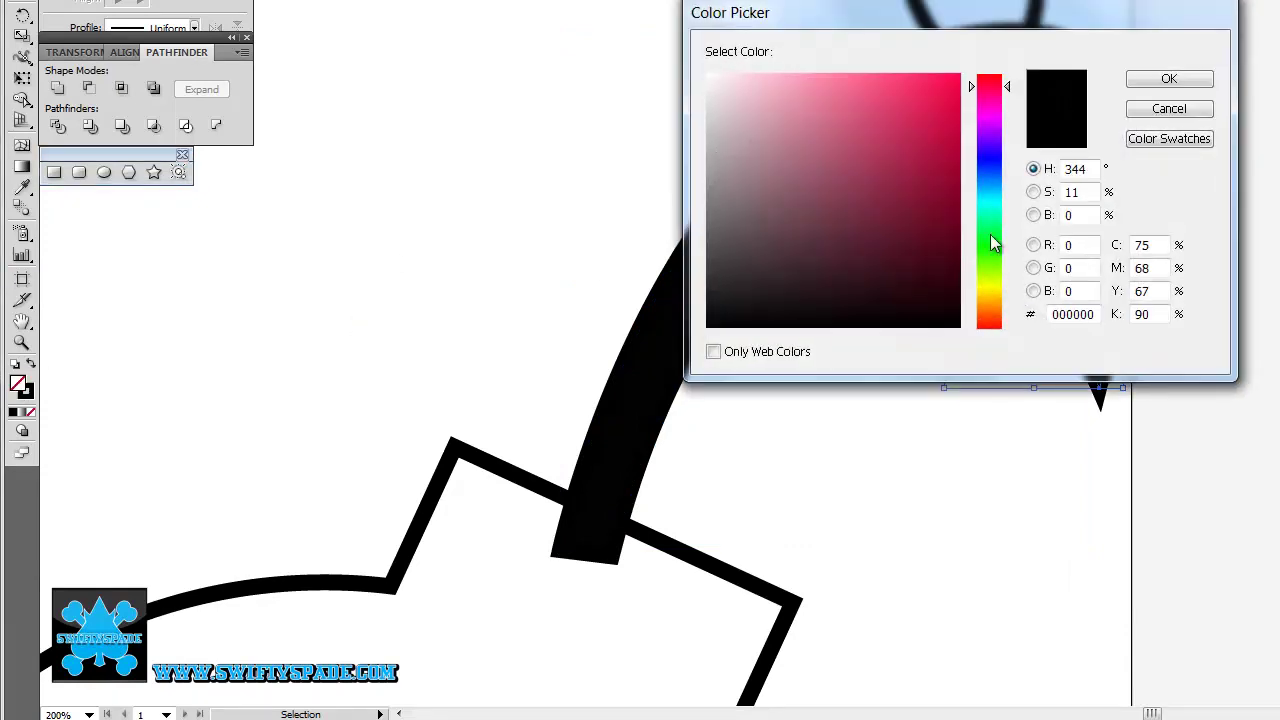
left_click(991, 242)
left_click(955, 122)
left_click(1197, 80)
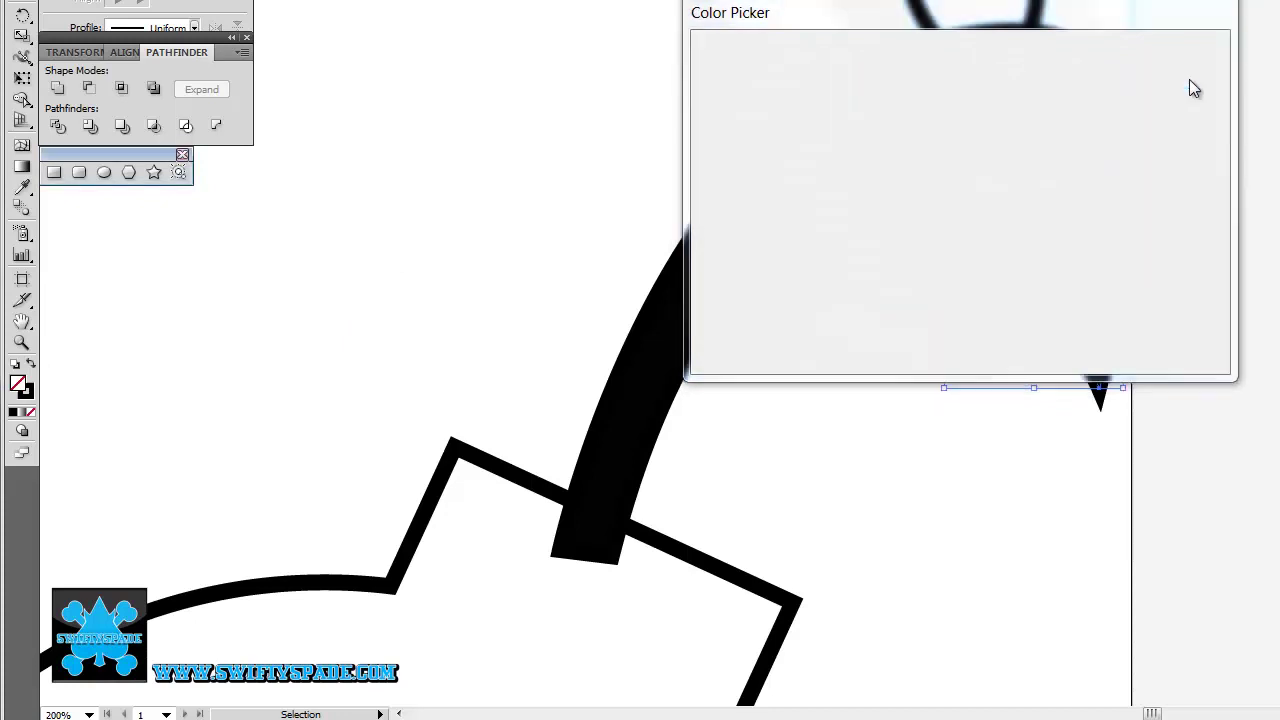
left_click(1035, 10)
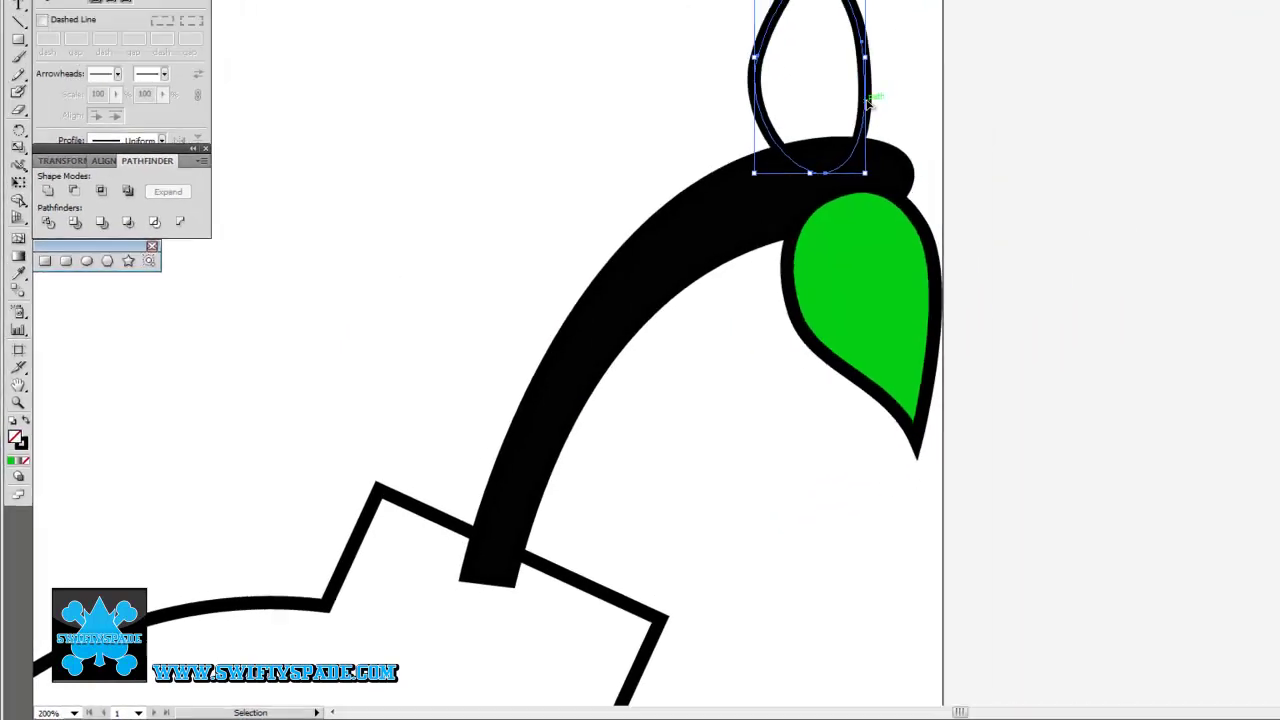
key("i")
left_click(695, 338)
left_click(846, 346, "ctrl")
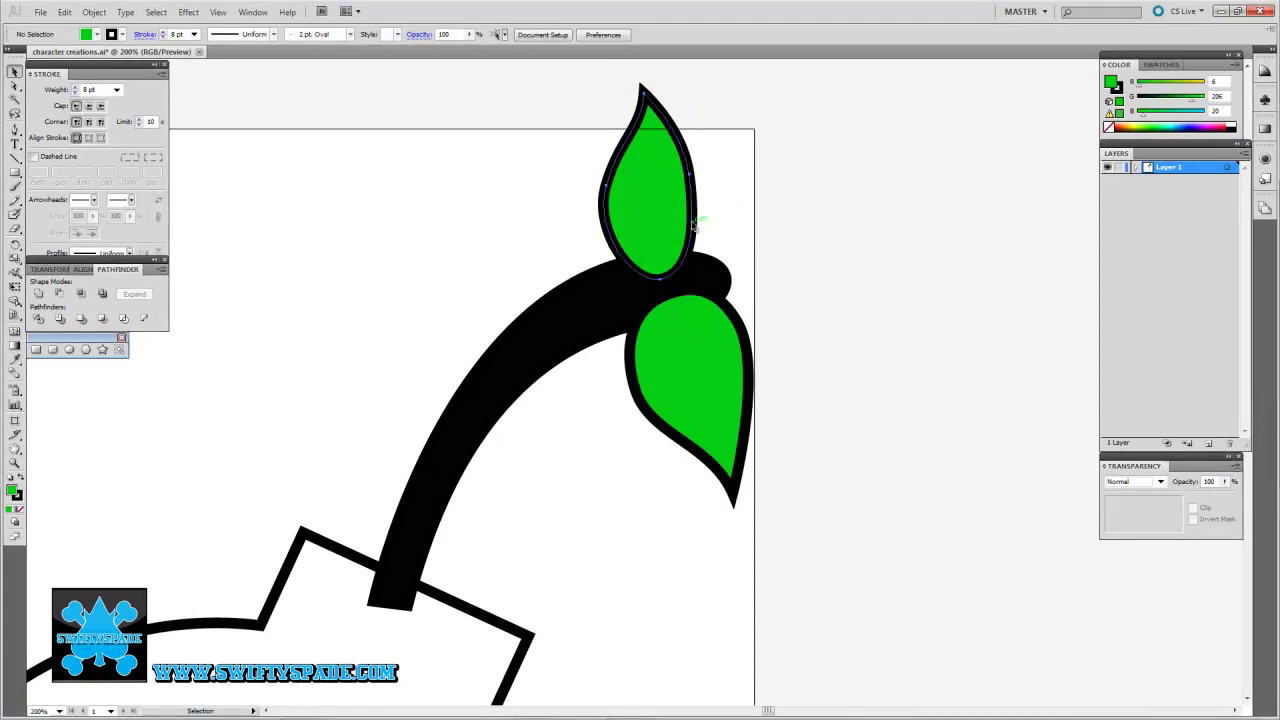
Step: Send the top leaf backward so its base sits behind the stem
left_click(694, 226, "ctrl")
key("ctrl+bracketleft")
left_click(771, 238)
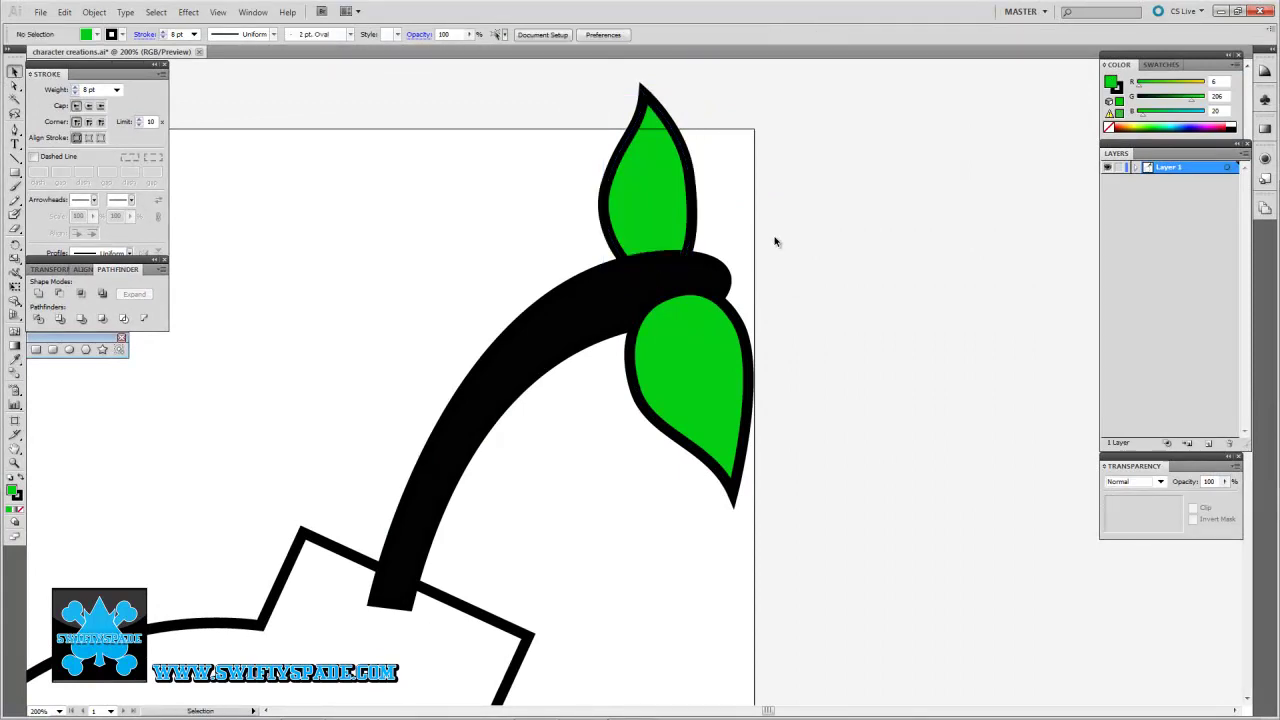
left_click(695, 226)
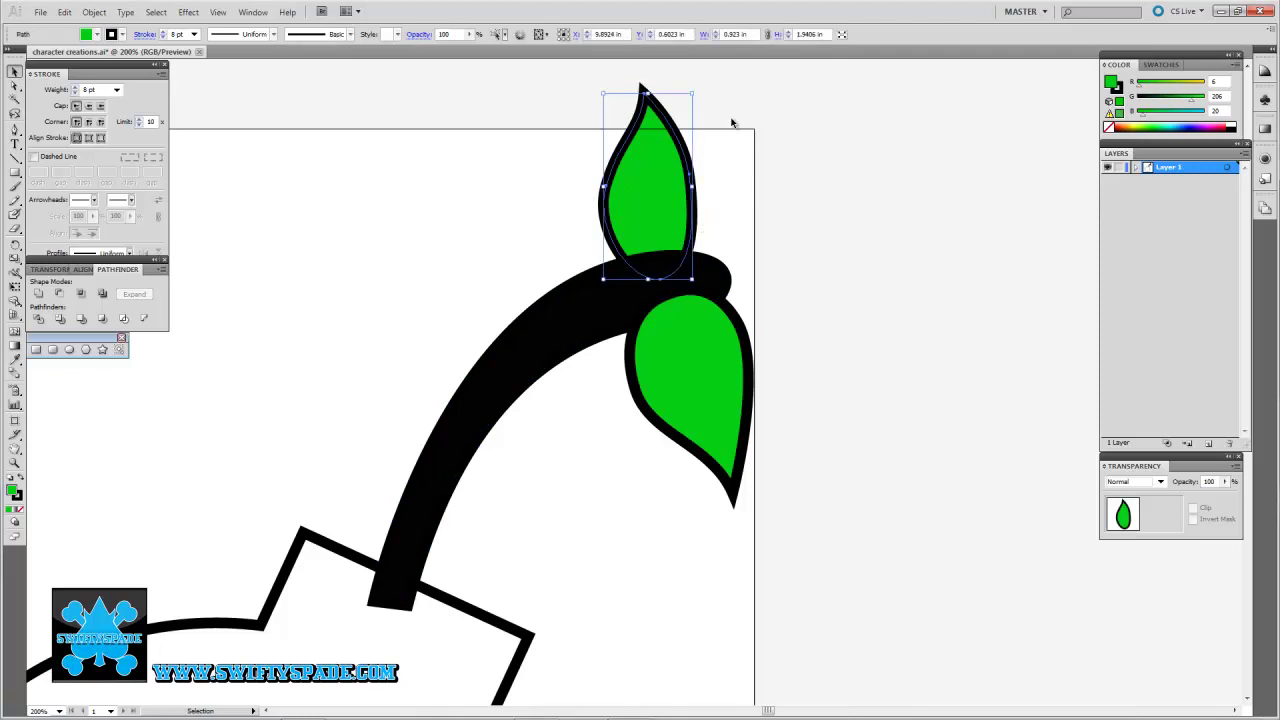
Step: Tilt the top leaf slightly clockwise and shift the lower leaf down-right
left_click_drag(697, 94, 720, 150)
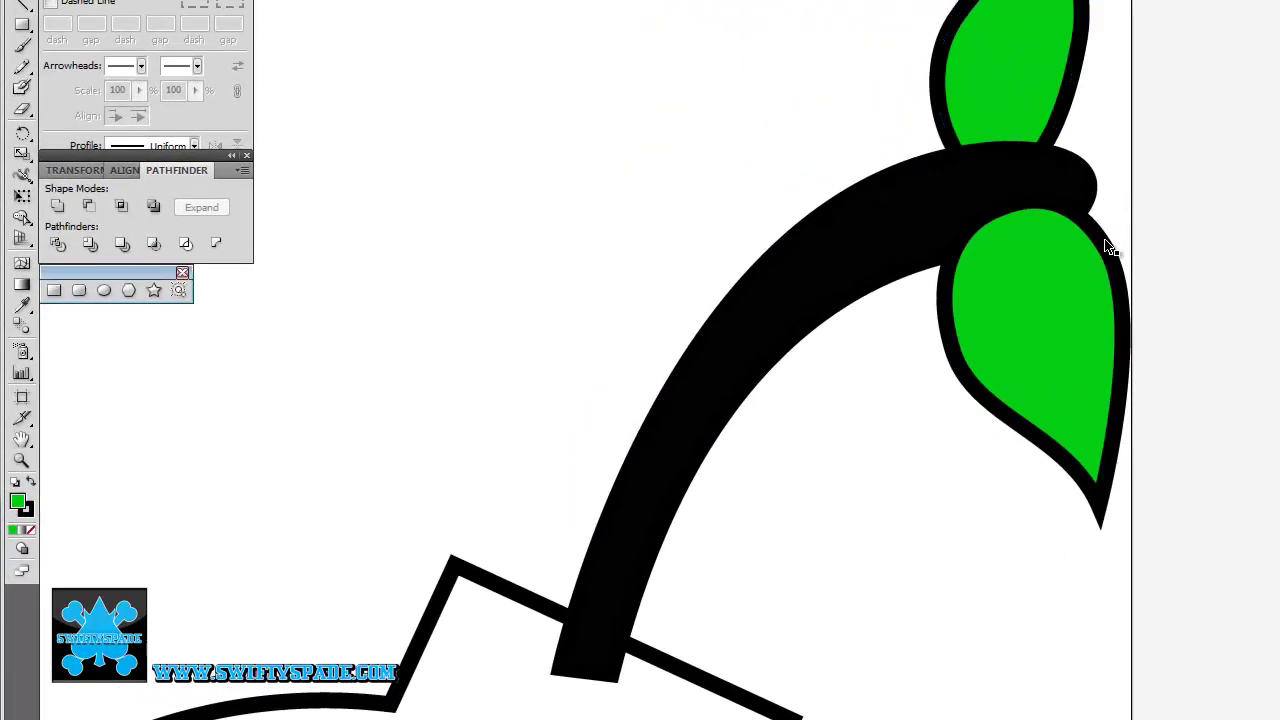
left_click_drag(1106, 253, 1120, 283)
left_click(1188, 261)
key("ctrl+=")
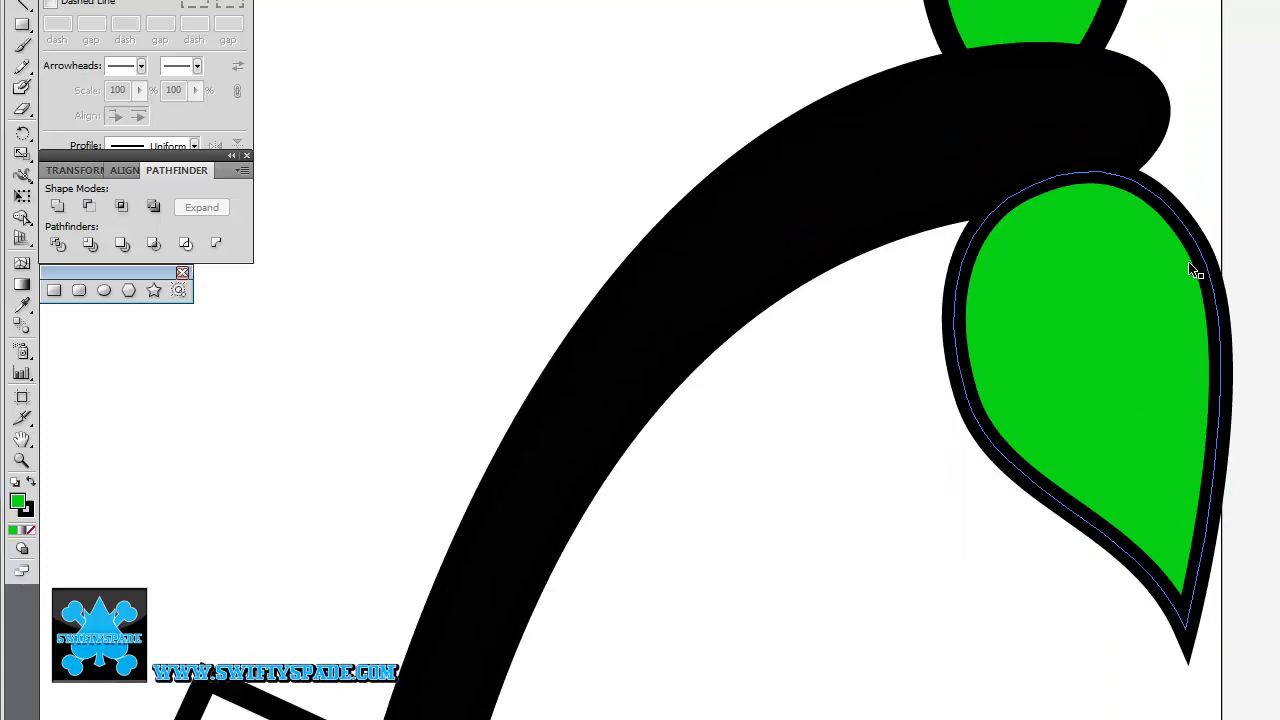
Step: Draw a strokeless dark grey (R 74, G 76, B 74) ellipse on the stem tip
left_click(29, 531)
double_click(18, 503)
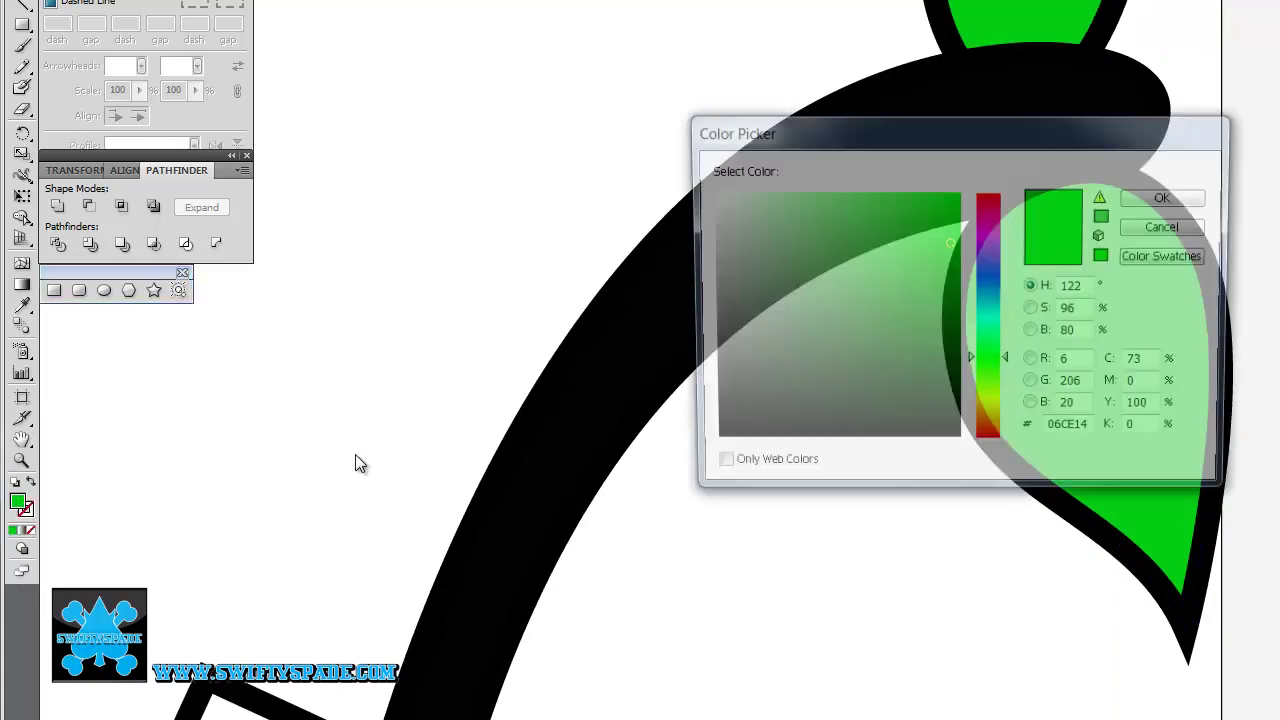
left_click_drag(710, 365, 708, 404)
left_click(1167, 199)
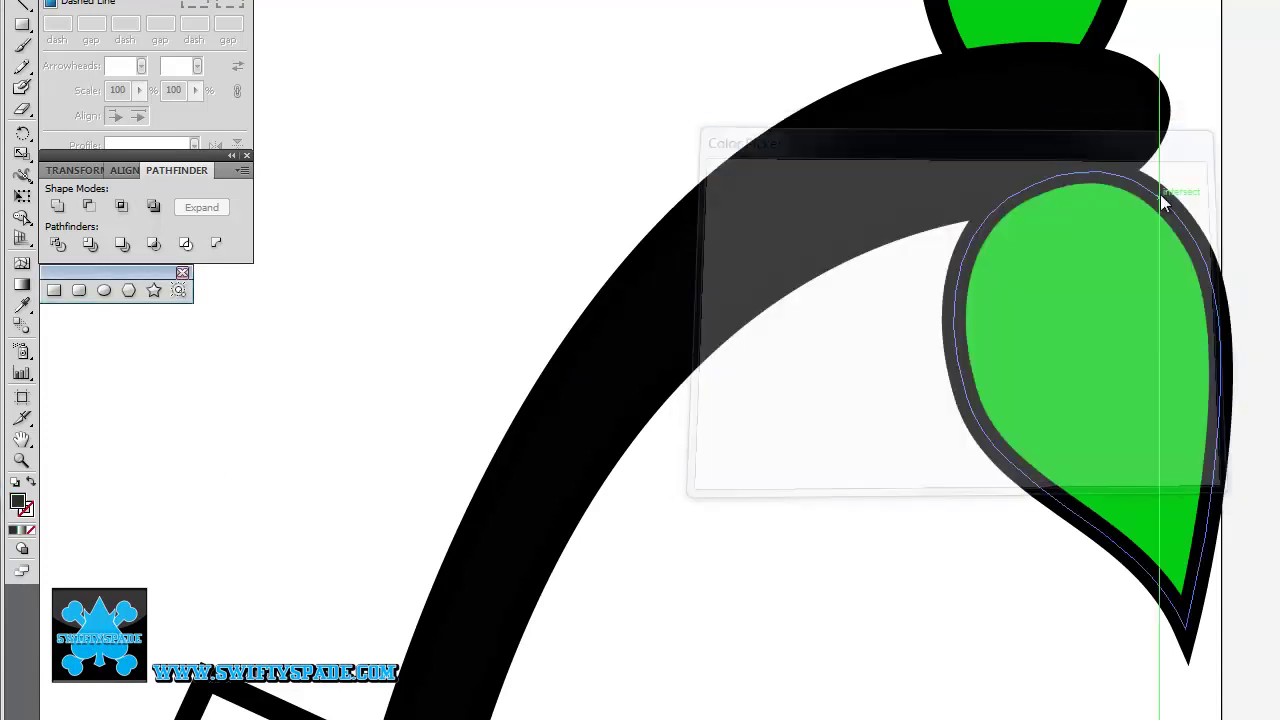
key("l")
left_click_drag(1065, 66, 1128, 158)
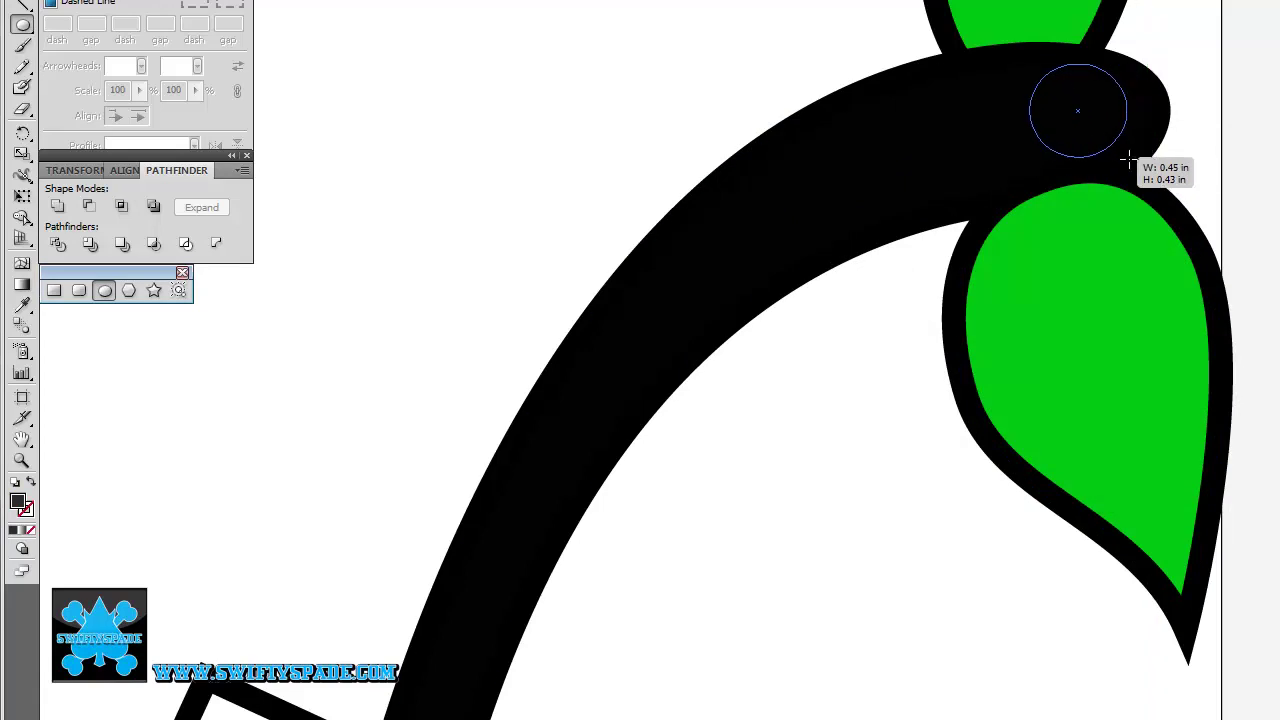
left_click_drag(1128, 158, 1140, 172)
Step: Select and delete the trial grey ellipse
key("ctrl+shift+a")
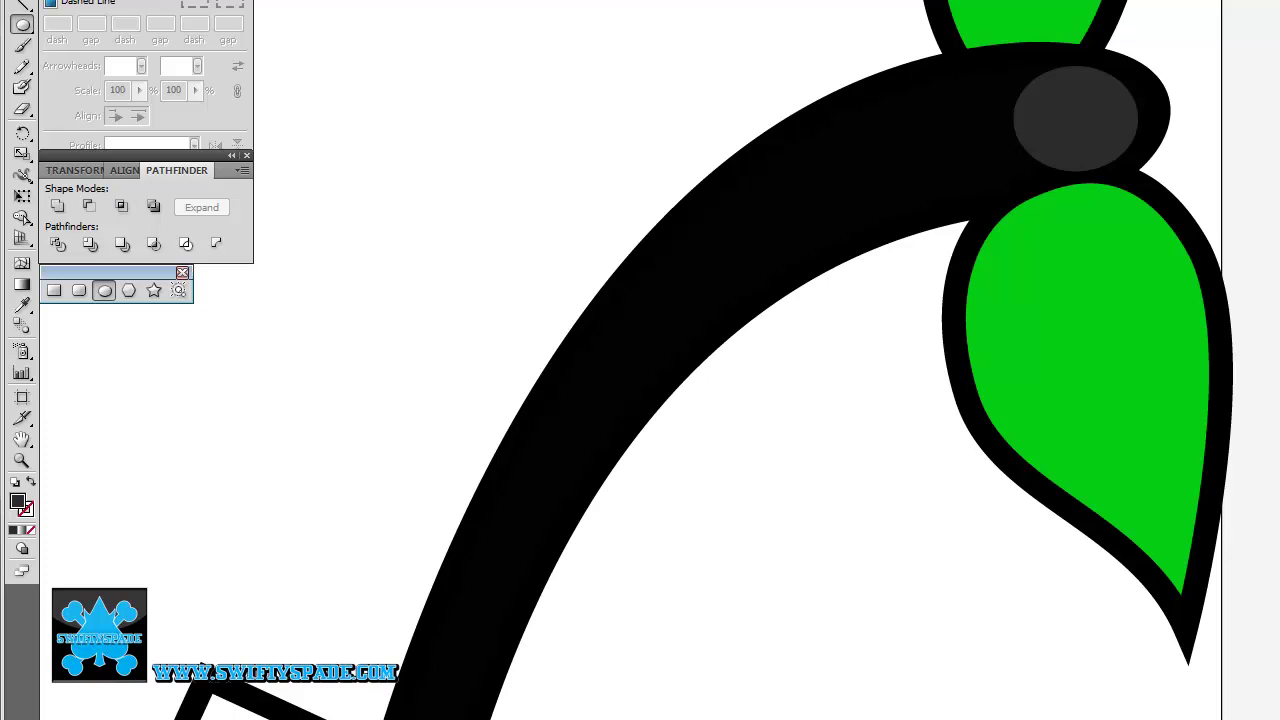
key("ctrl+minus")
key("ctrl+minus")
key("ctrl+plus")
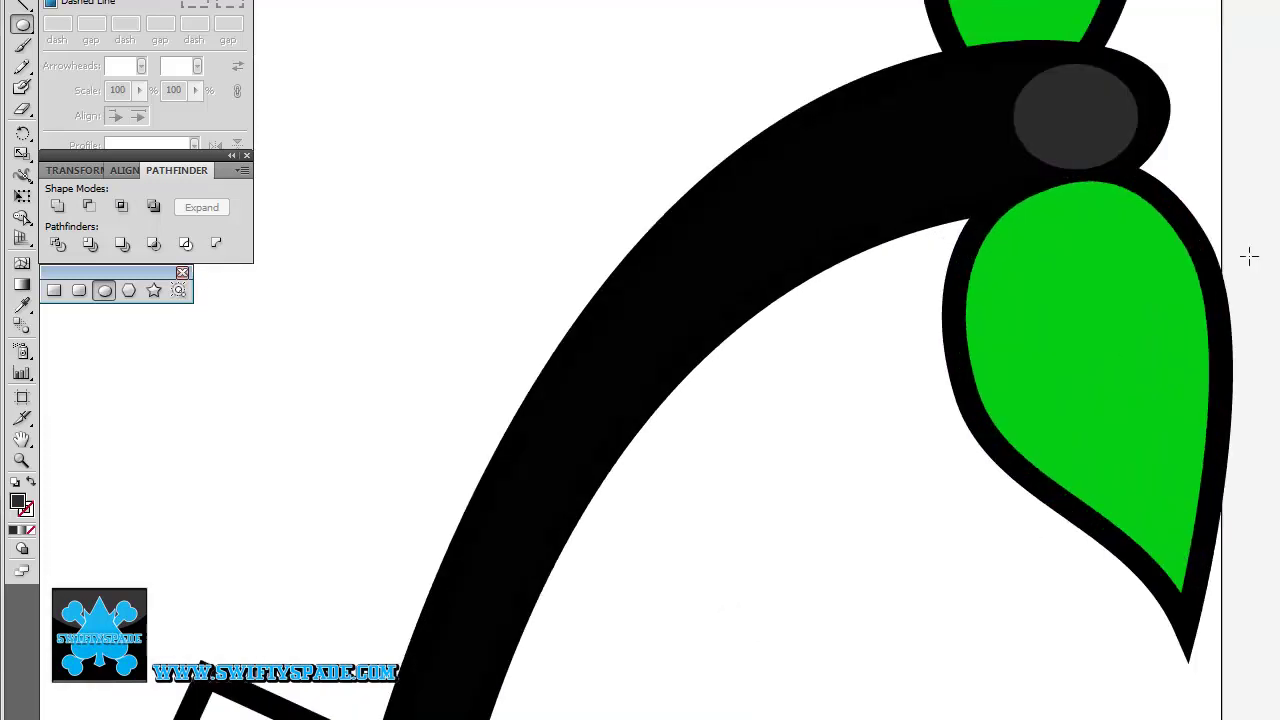
left_click_drag(1151, 249, 663, 104)
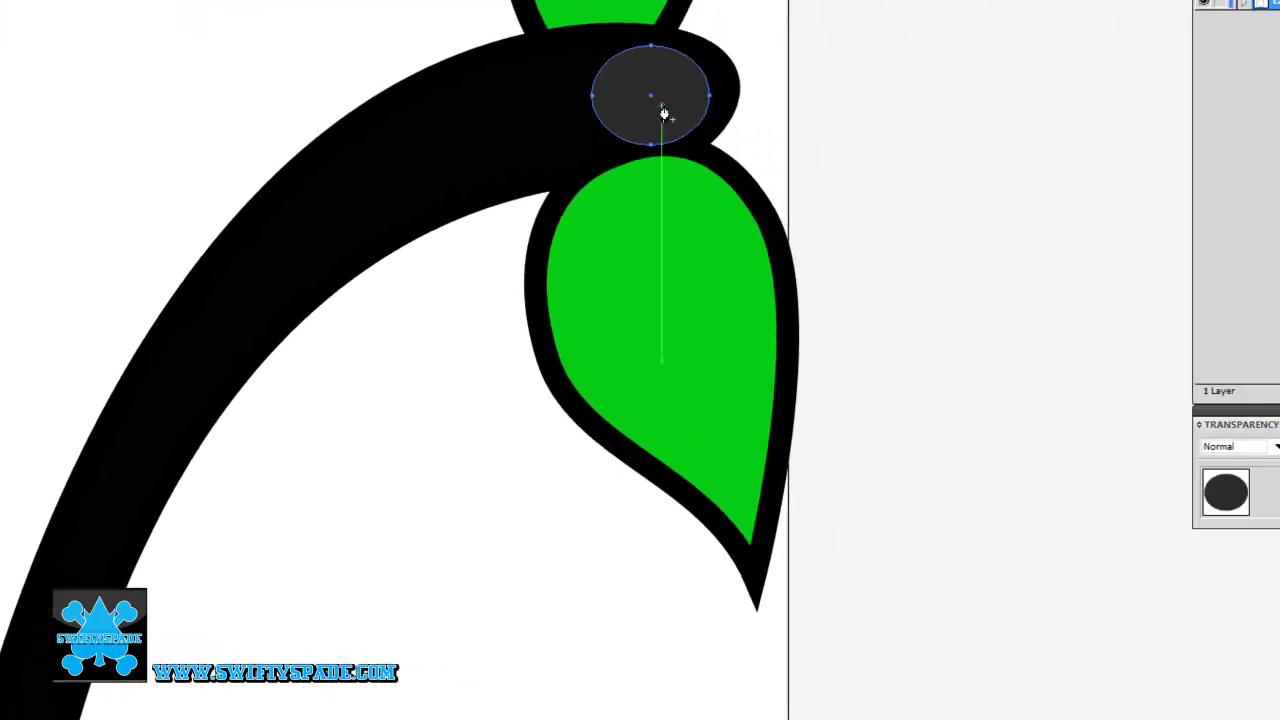
key("Delete")
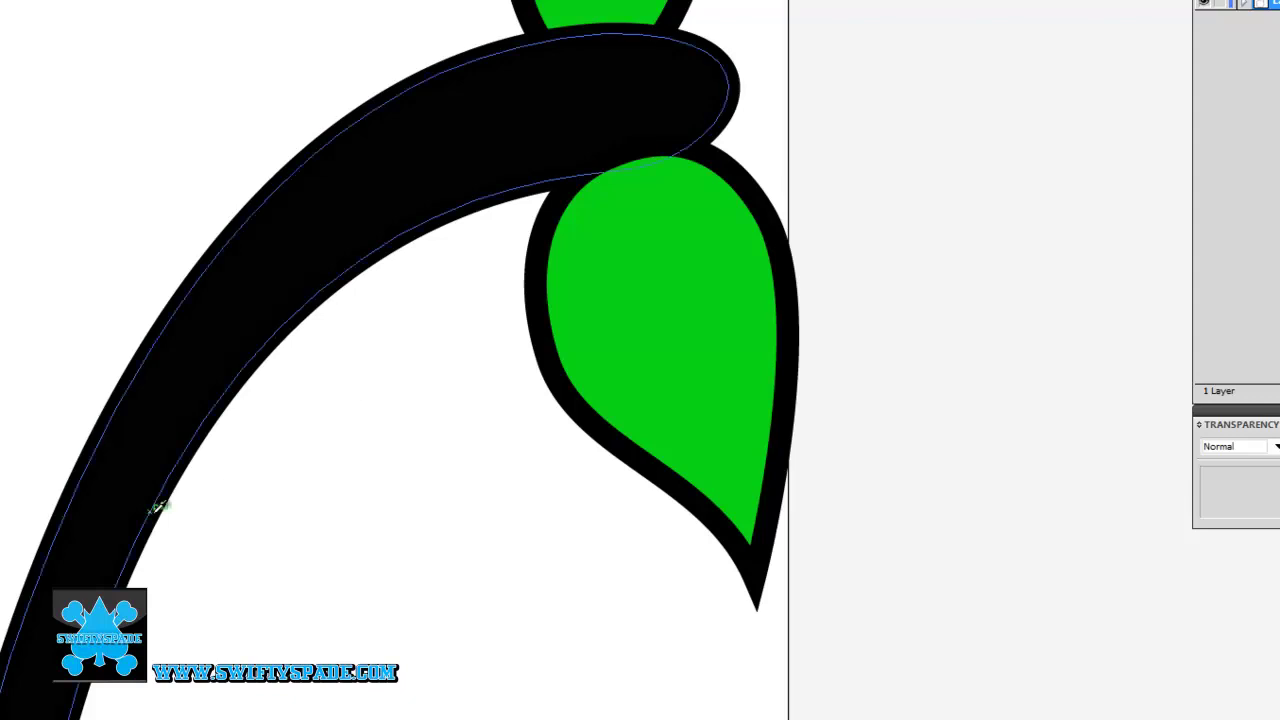
Step: Start a curved grey highlight path along the top of the stem
left_click_drag(70, 540, 229, 409)
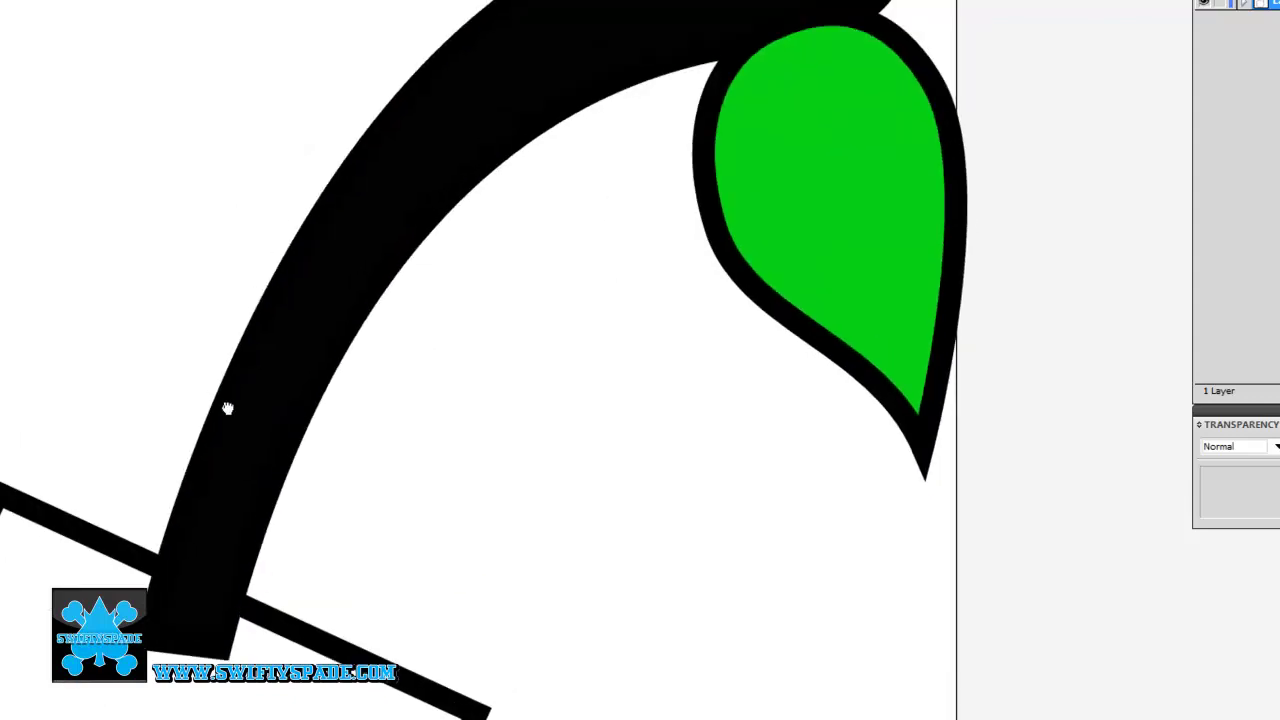
scroll(561, 268, "up", 3)
left_click_drag(681, 94, 1024, 88)
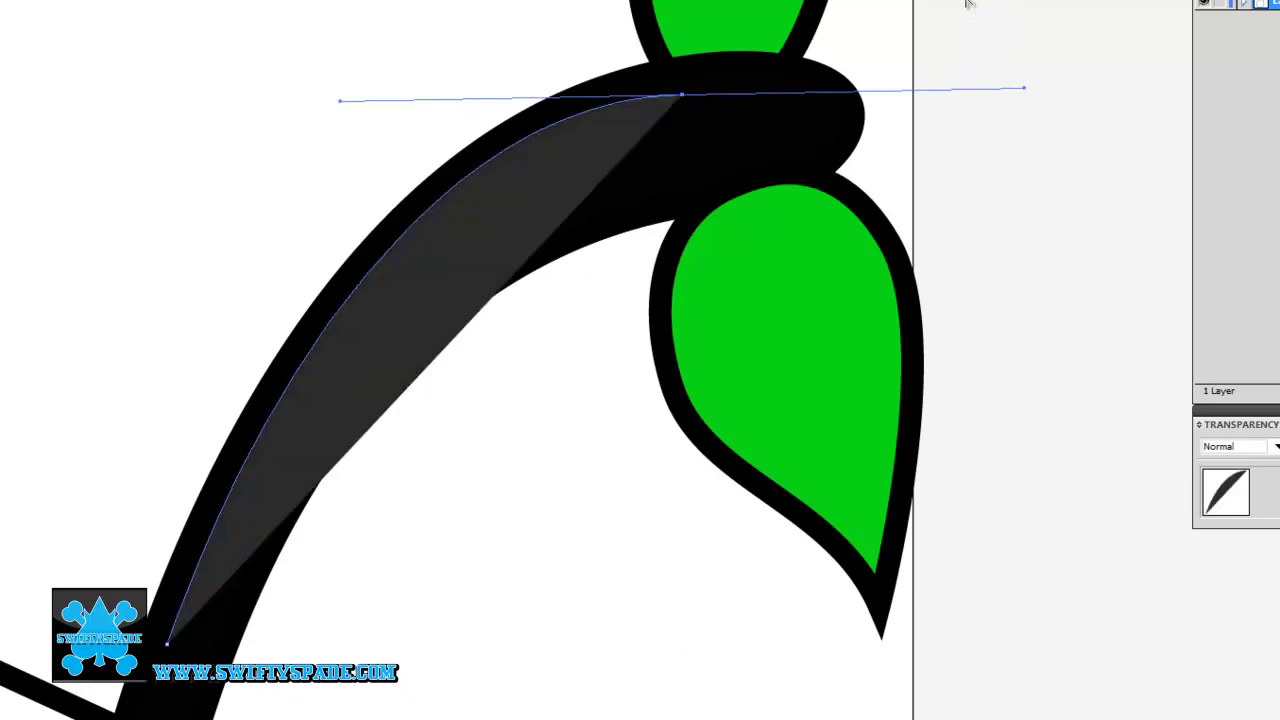
left_click_drag(1024, 88, 833, 110)
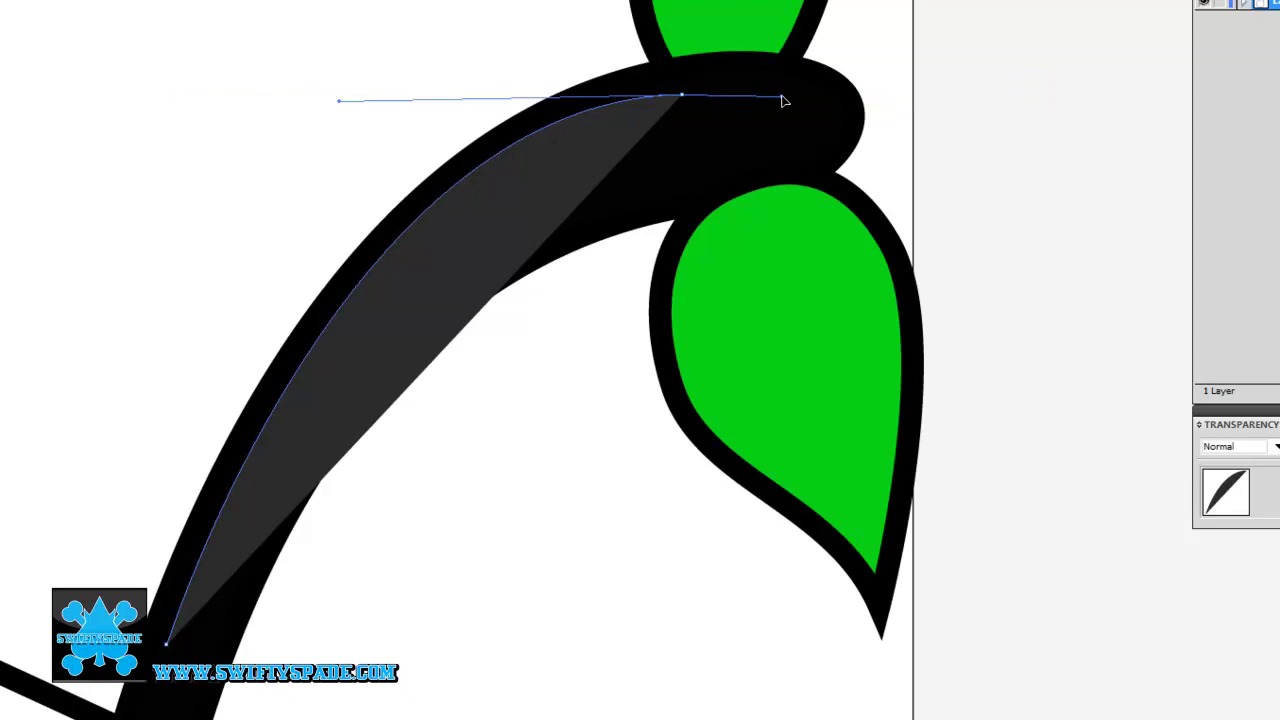
mouse_move(611, 162)
left_mouse_down()
mouse_move(539, 180)
mouse_move(518, 287)
mouse_move(571, 120)
left_mouse_up()
key("ctrl")
Step: Place the highlight's lower point on the stem and reshape its top curve
key("ctrl+minus")
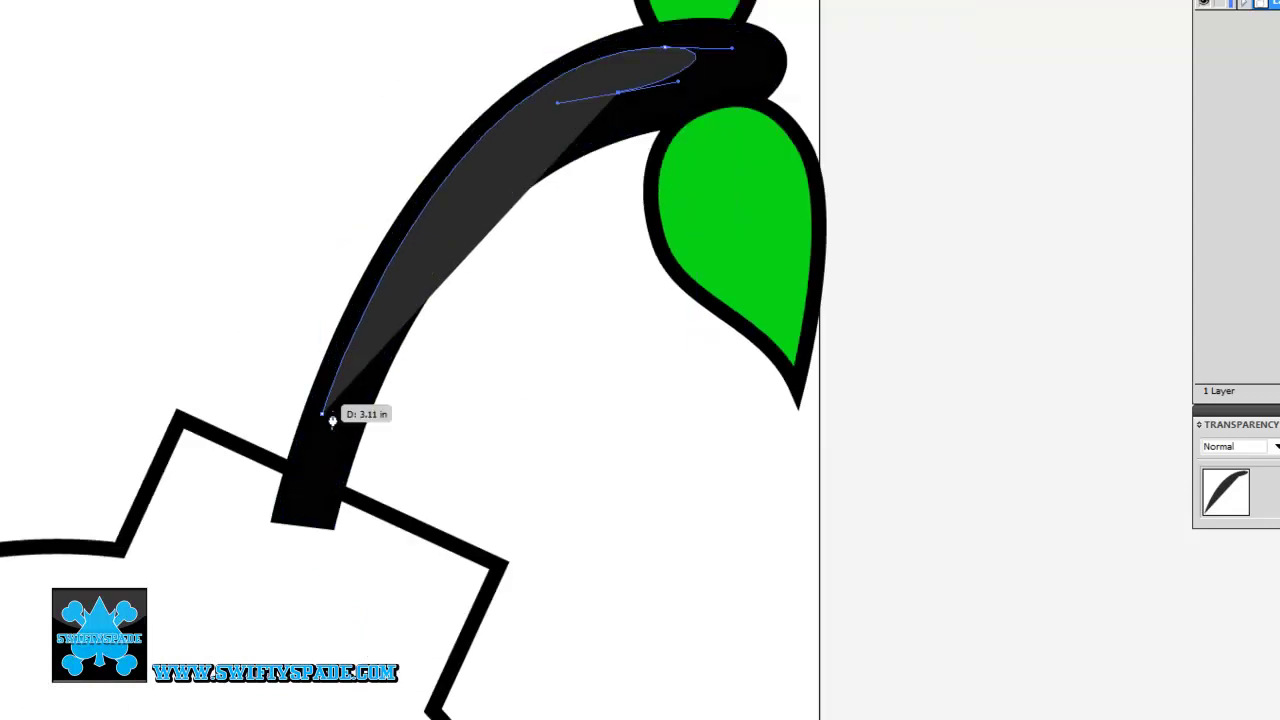
mouse_move(334, 441)
left_mouse_down()
mouse_move(313, 637)
mouse_move(334, 557)
mouse_move(333, 481)
mouse_move(345, 498)
left_mouse_up()
key("ctrl+plus")
key("ctrl+plus")
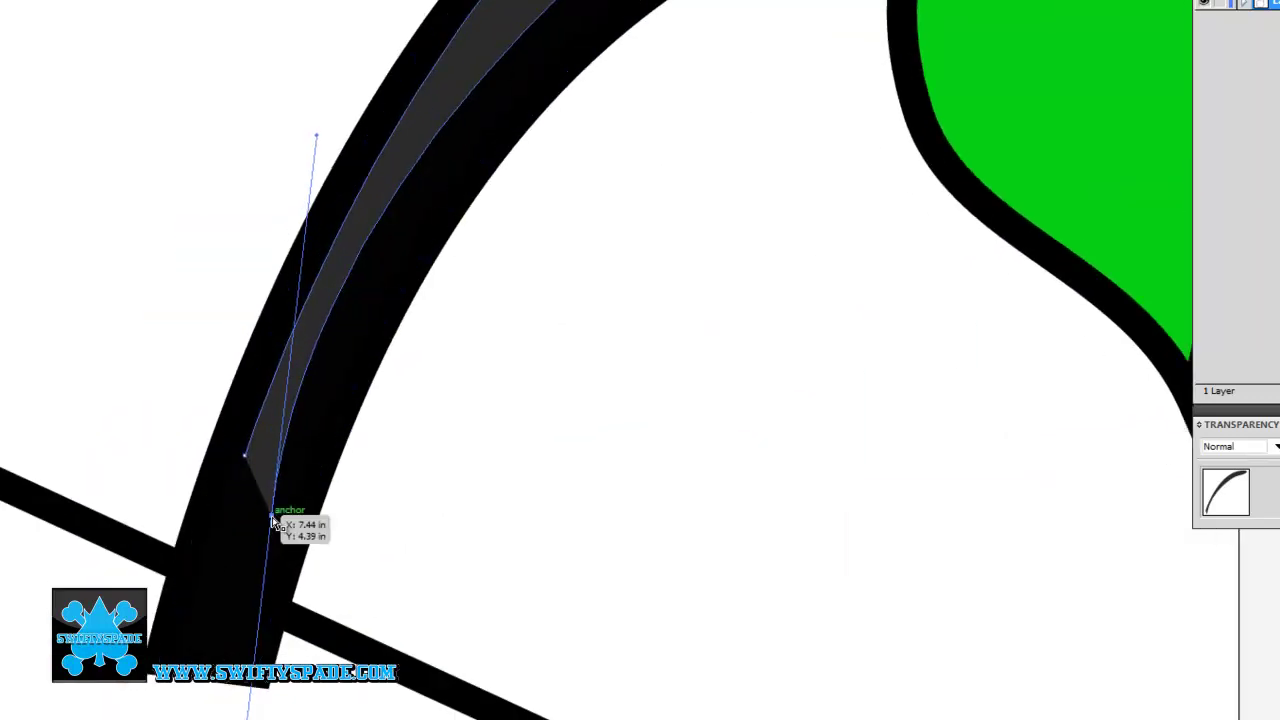
mouse_move(272, 519)
left_mouse_down()
mouse_move(266, 478)
mouse_move(246, 457)
left_mouse_up()
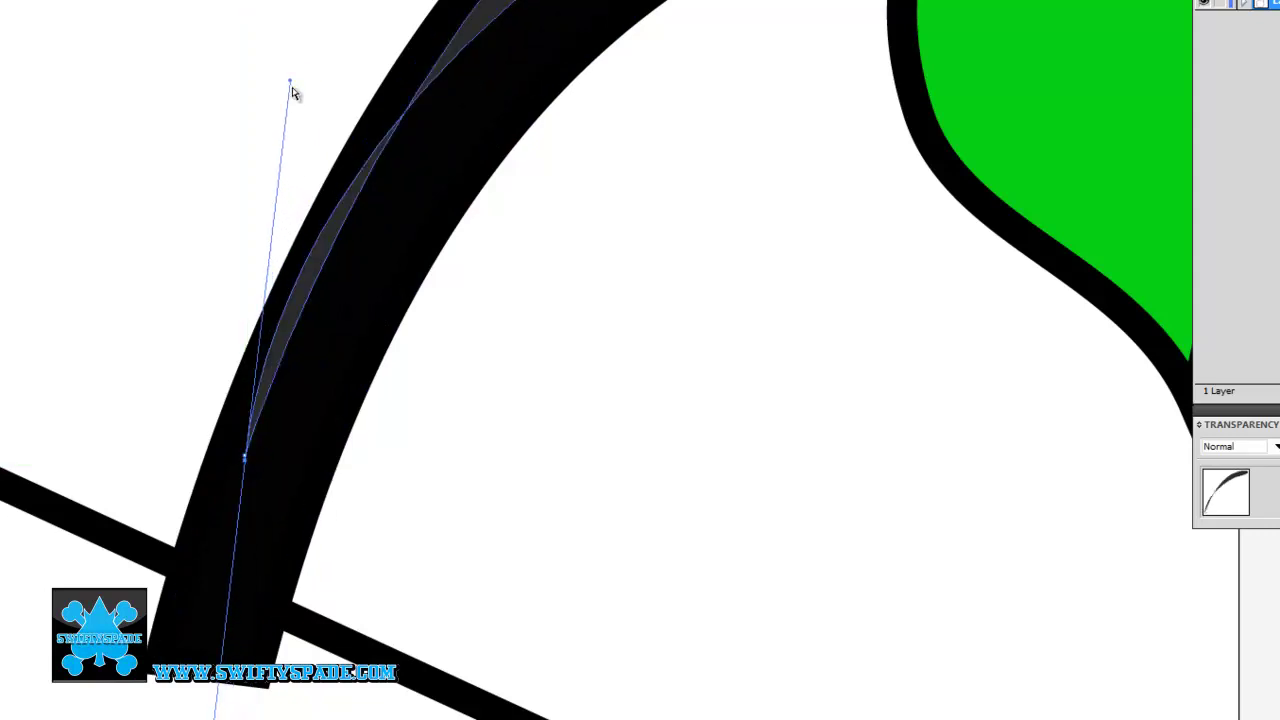
left_click_drag(296, 84, 374, 104)
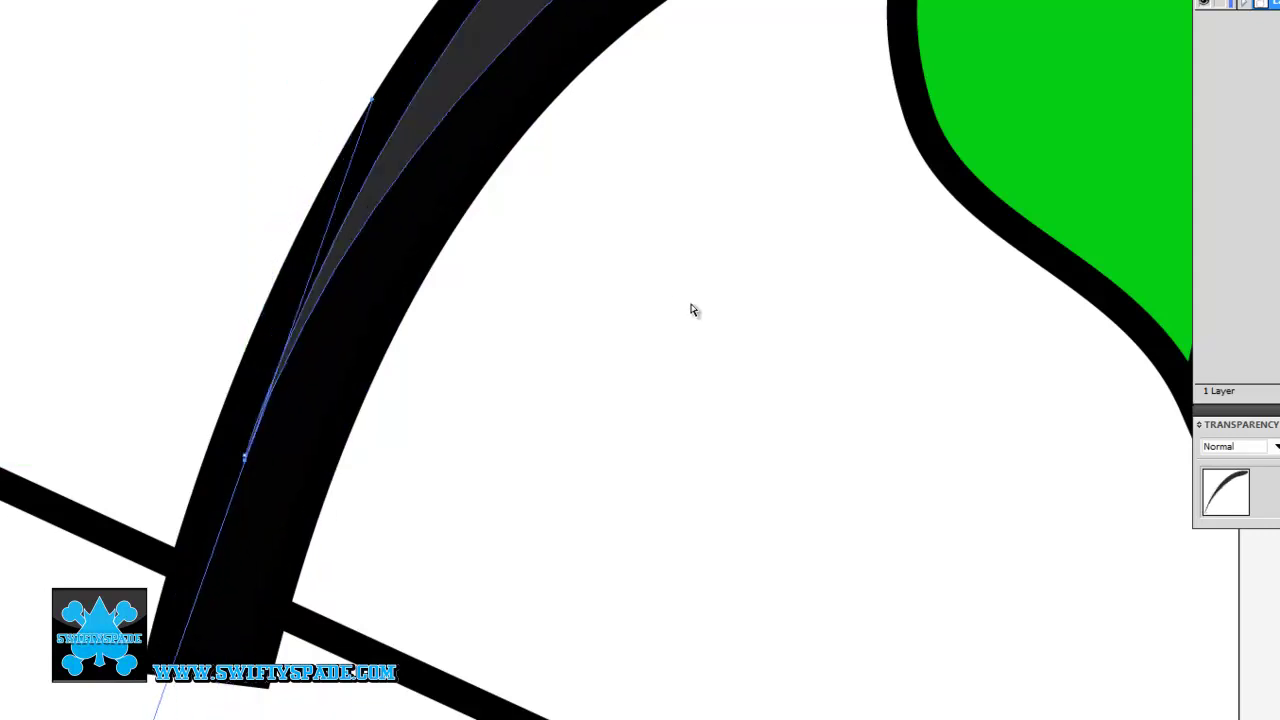
scroll(691, 310, "down", 1)
scroll(689, 302, "down", 1)
scroll(631, 415, "up", 1)
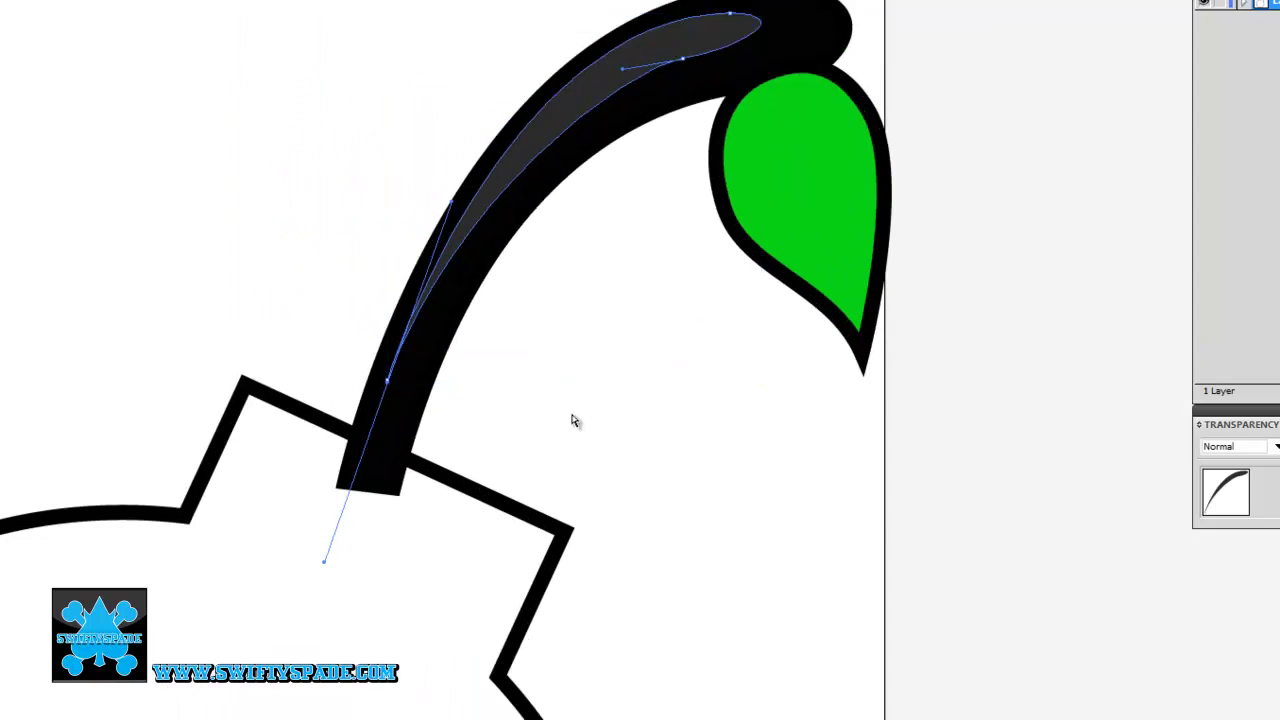
left_click(477, 390)
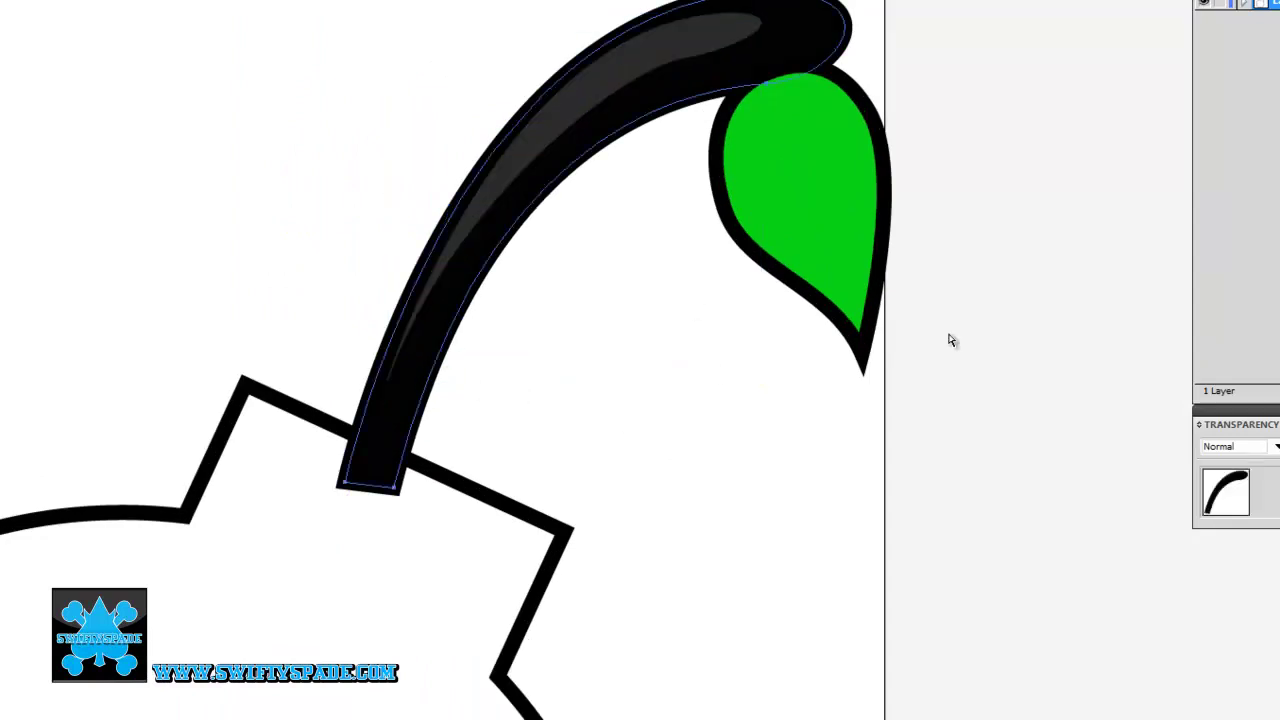
Step: Lock the stem in the Layers panel, then pull out a curve handle on the highlight
left_click(1246, 8)
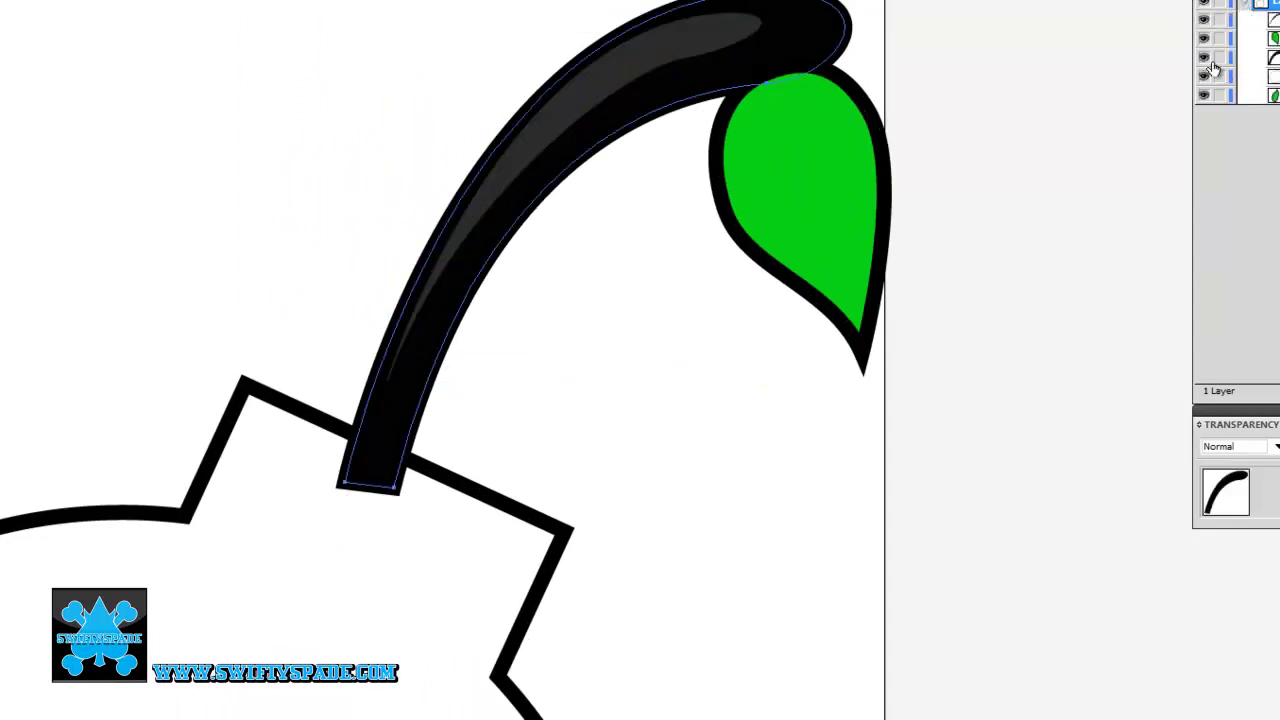
left_click(1219, 60)
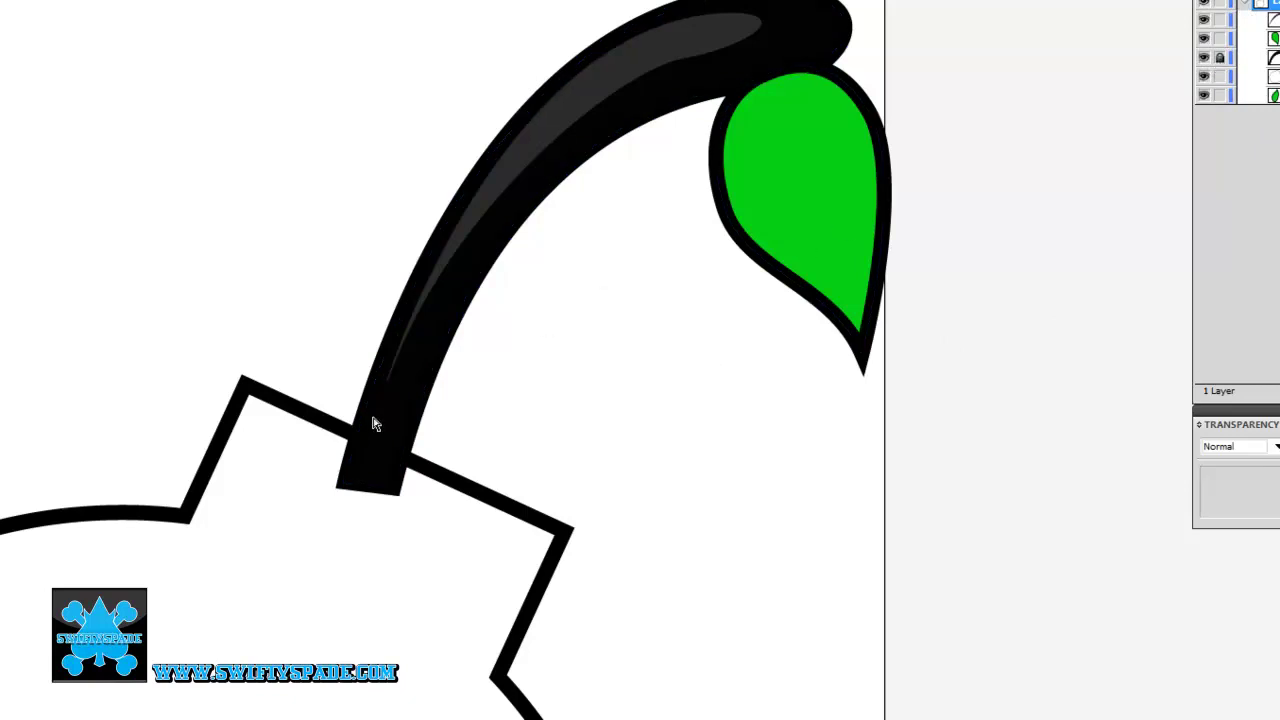
scroll(506, 443, "up", 2)
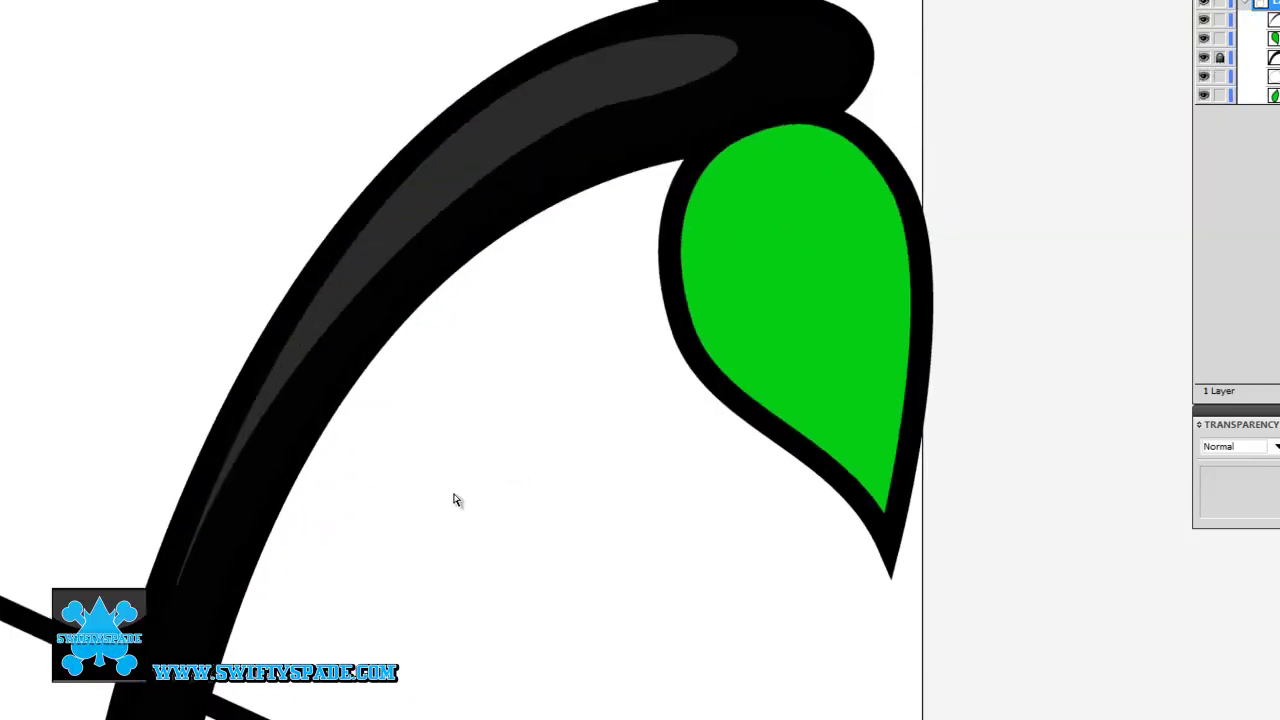
left_click(622, 105)
left_click(620, 106)
mouse_move(620, 104)
left_mouse_down()
mouse_move(533, 120)
mouse_move(500, 143)
left_mouse_up()
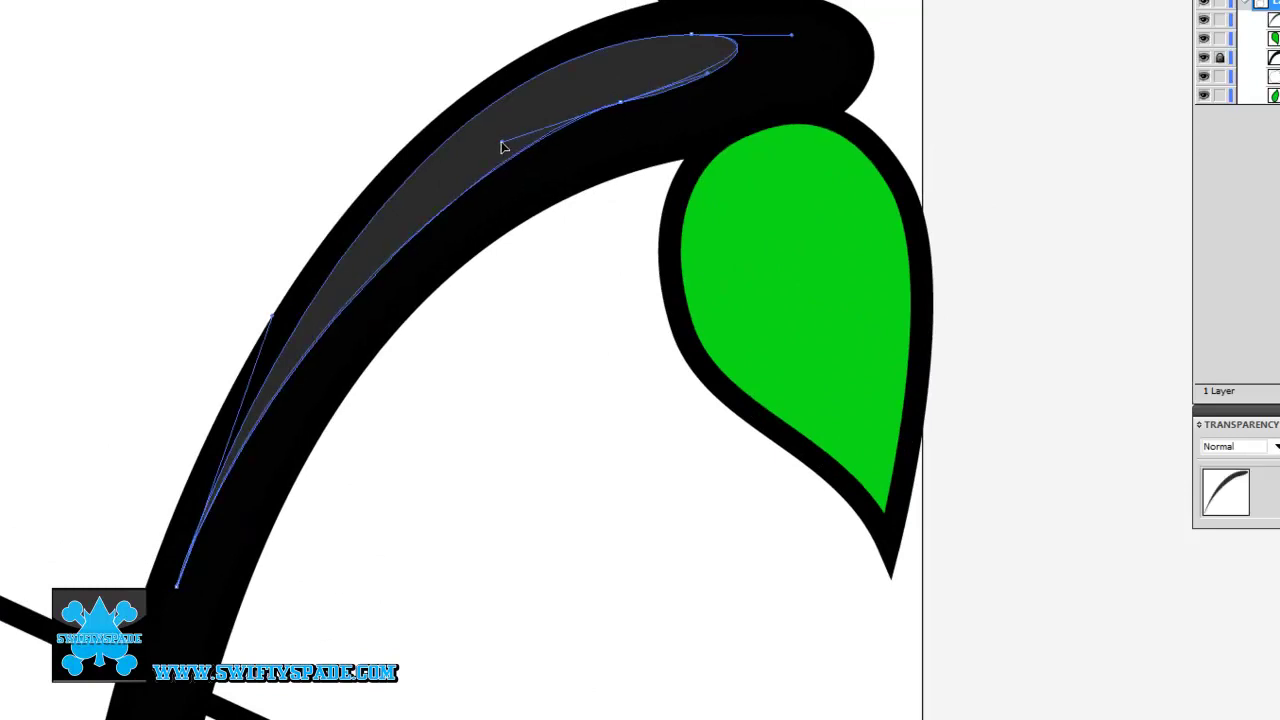
left_click(617, 299)
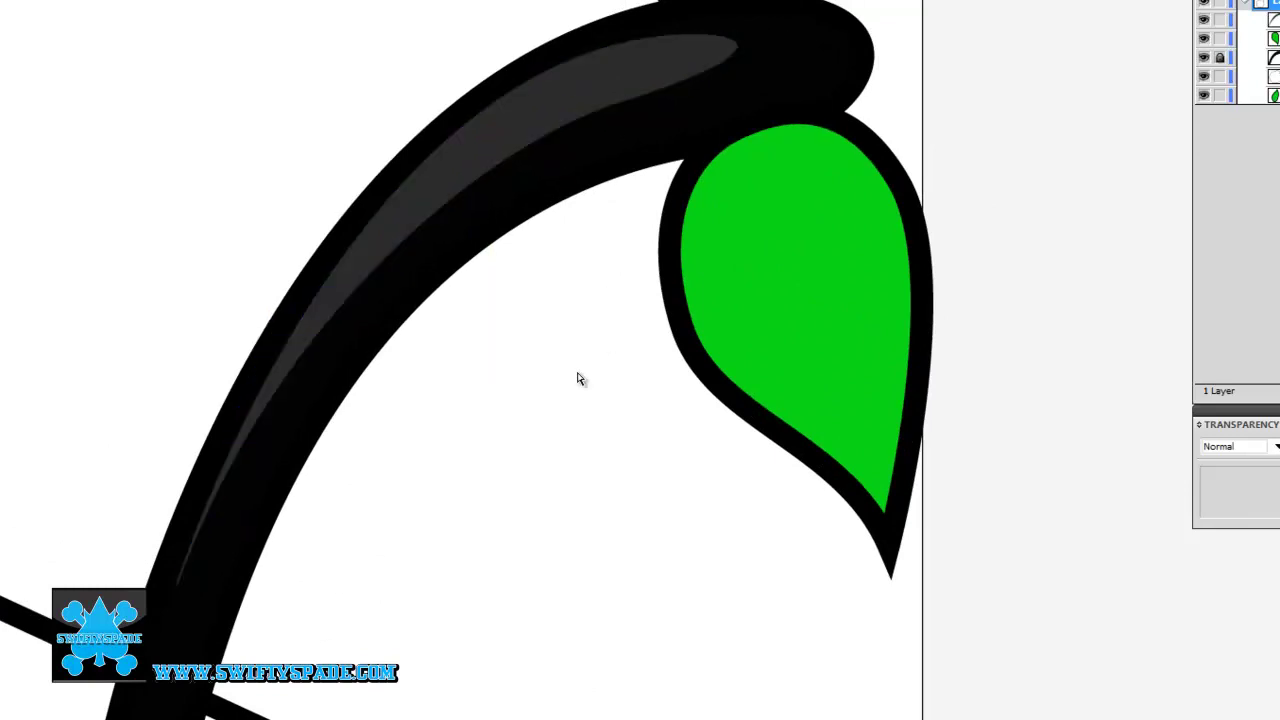
left_click_drag(577, 374, 661, 187)
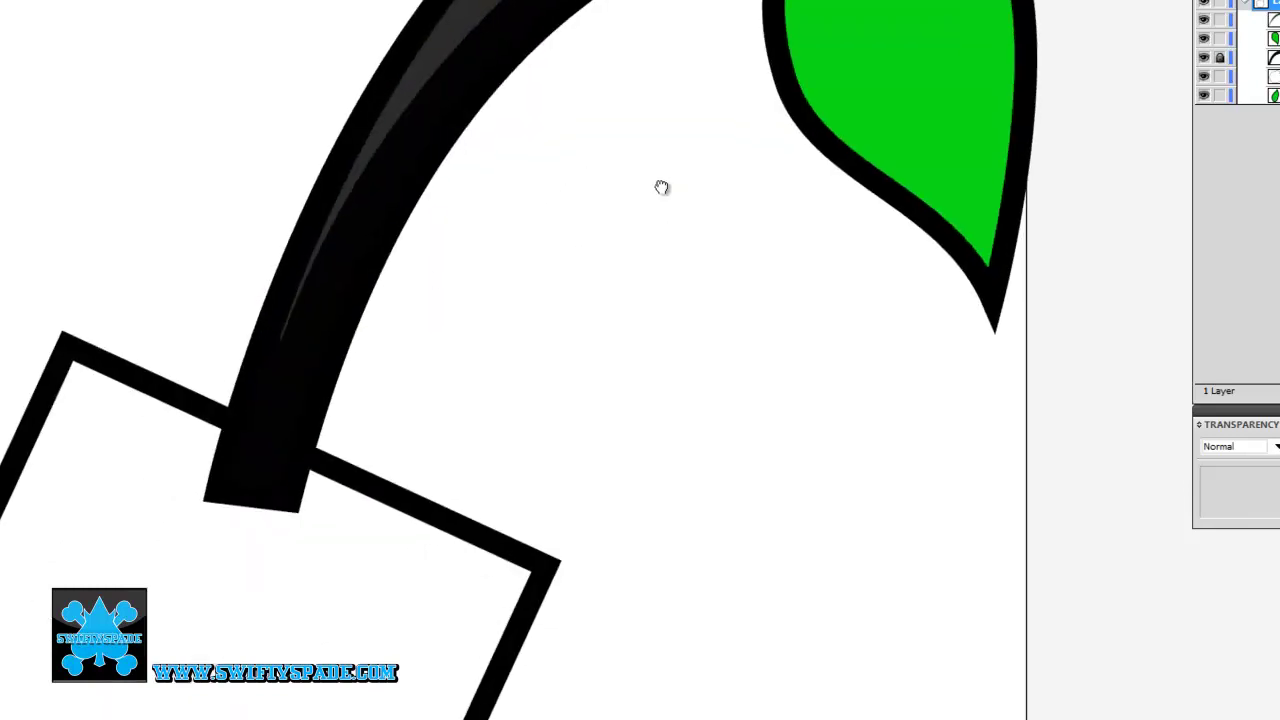
Step: Stretch the highlight's bottom anchor further down the stem
left_click(288, 358)
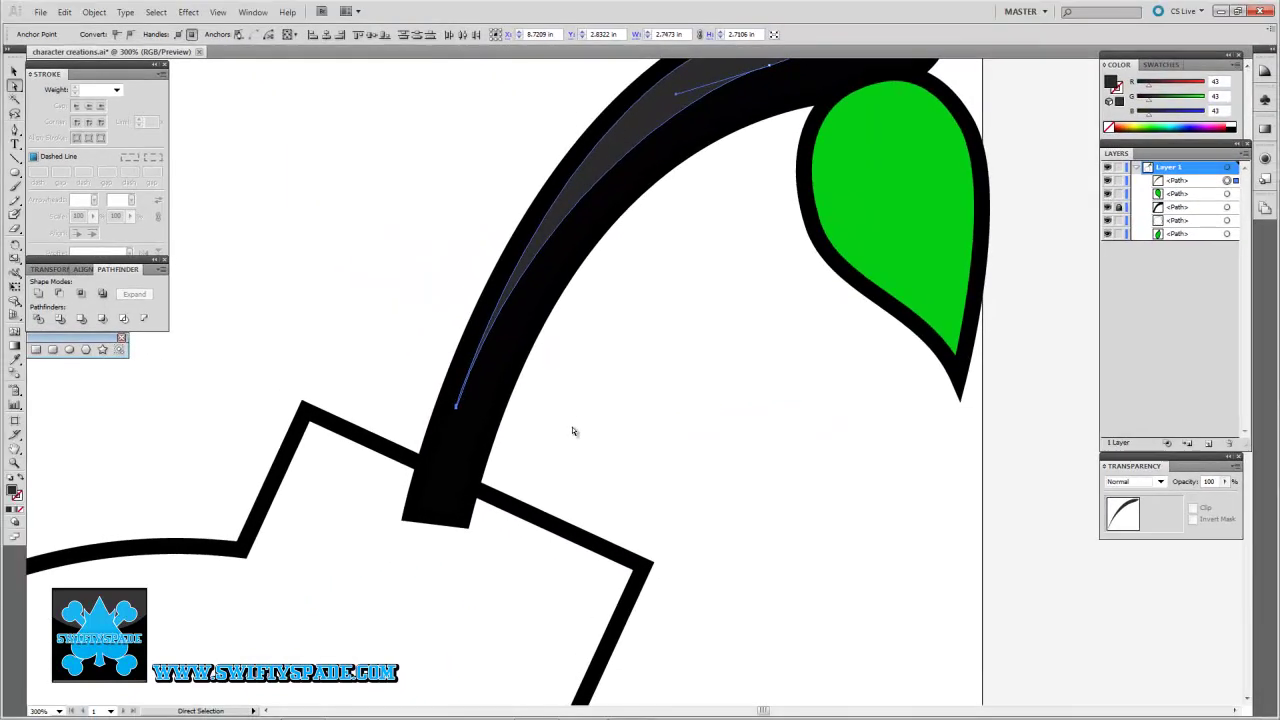
left_click(573, 431)
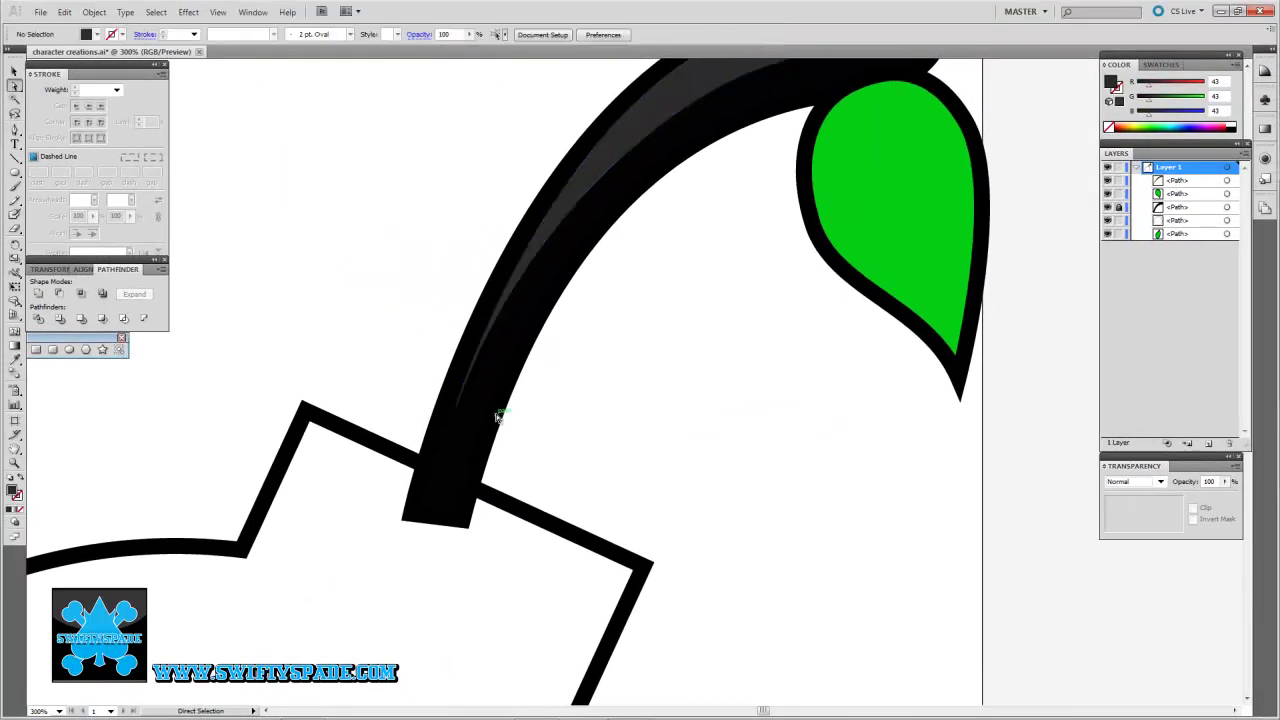
left_click_drag(456, 416, 502, 442)
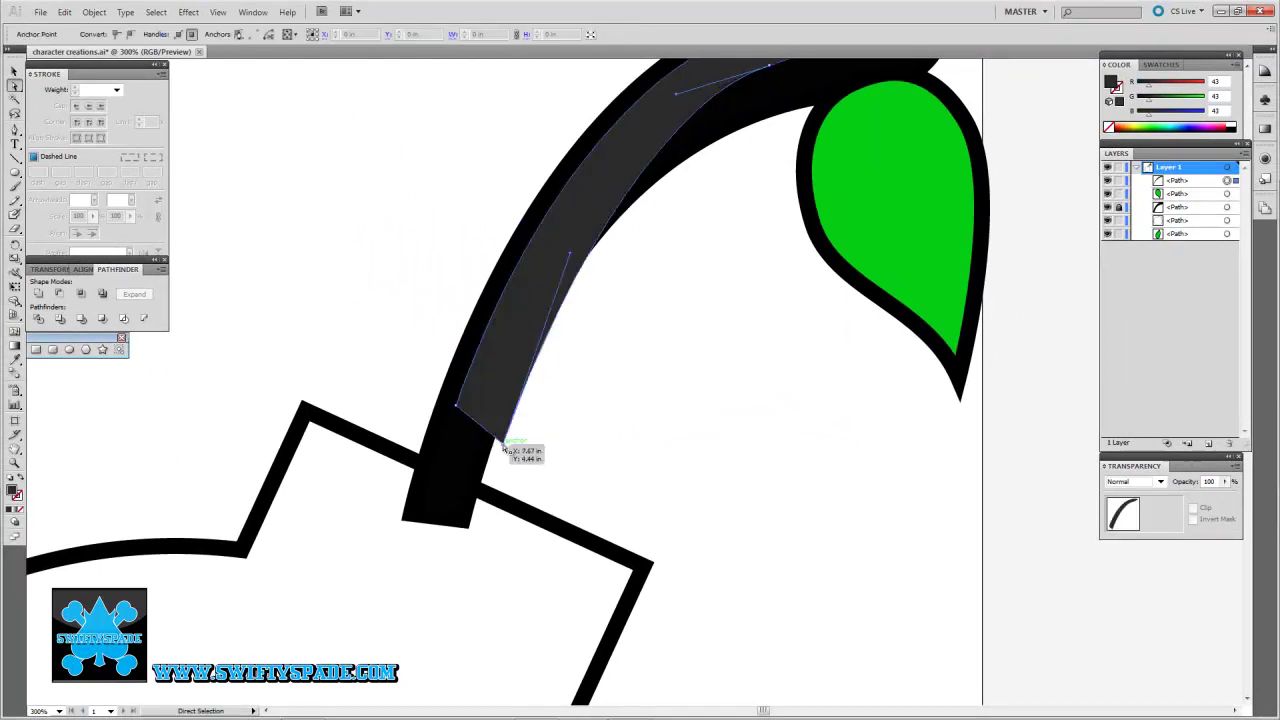
left_click(594, 451)
mouse_move(603, 449)
left_mouse_down()
mouse_move(603, 537)
mouse_move(574, 663)
left_mouse_up()
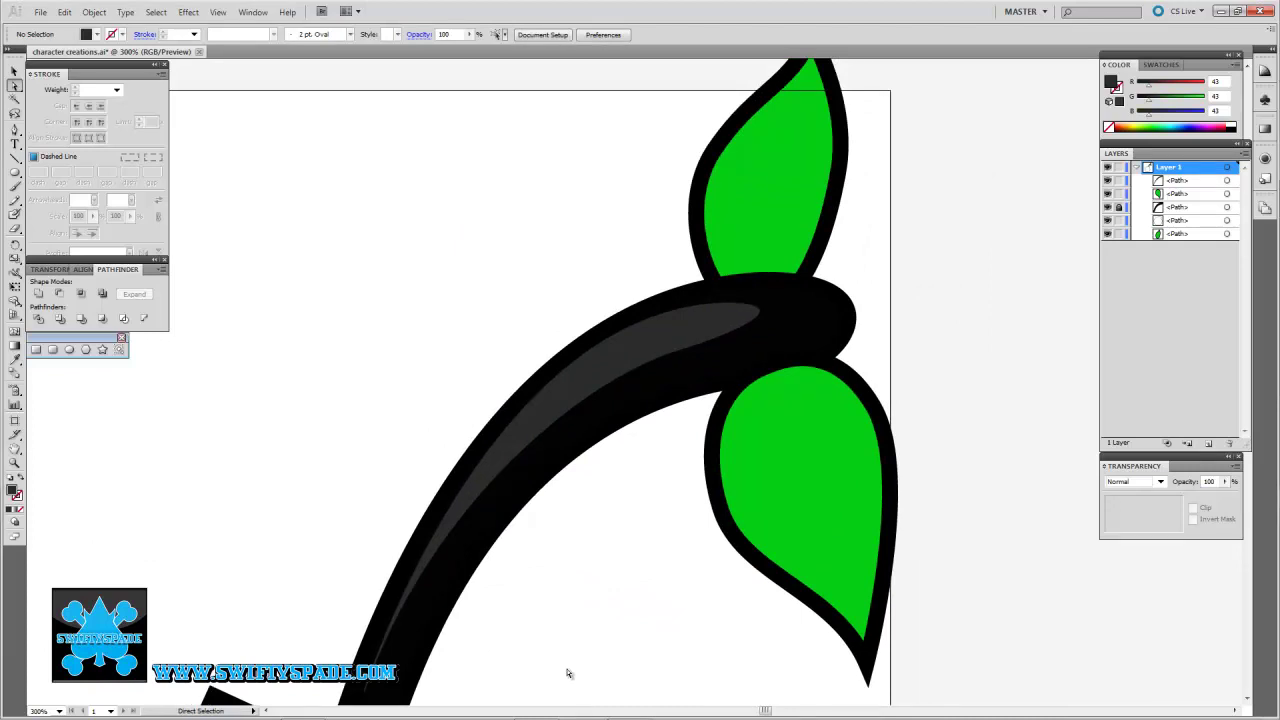
Step: Smooth the highlight's upper-end curve, then navigate to the lower green leaf
left_click(714, 323)
left_click(677, 351)
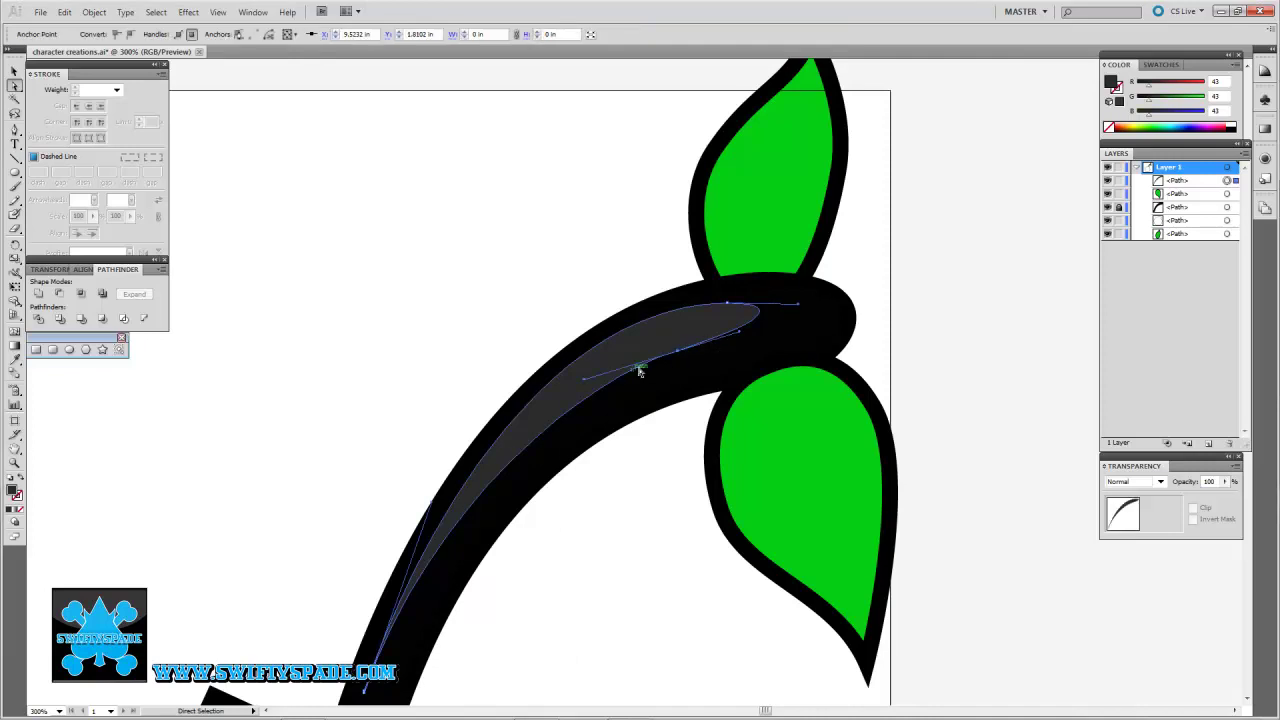
left_click_drag(583, 384, 555, 392)
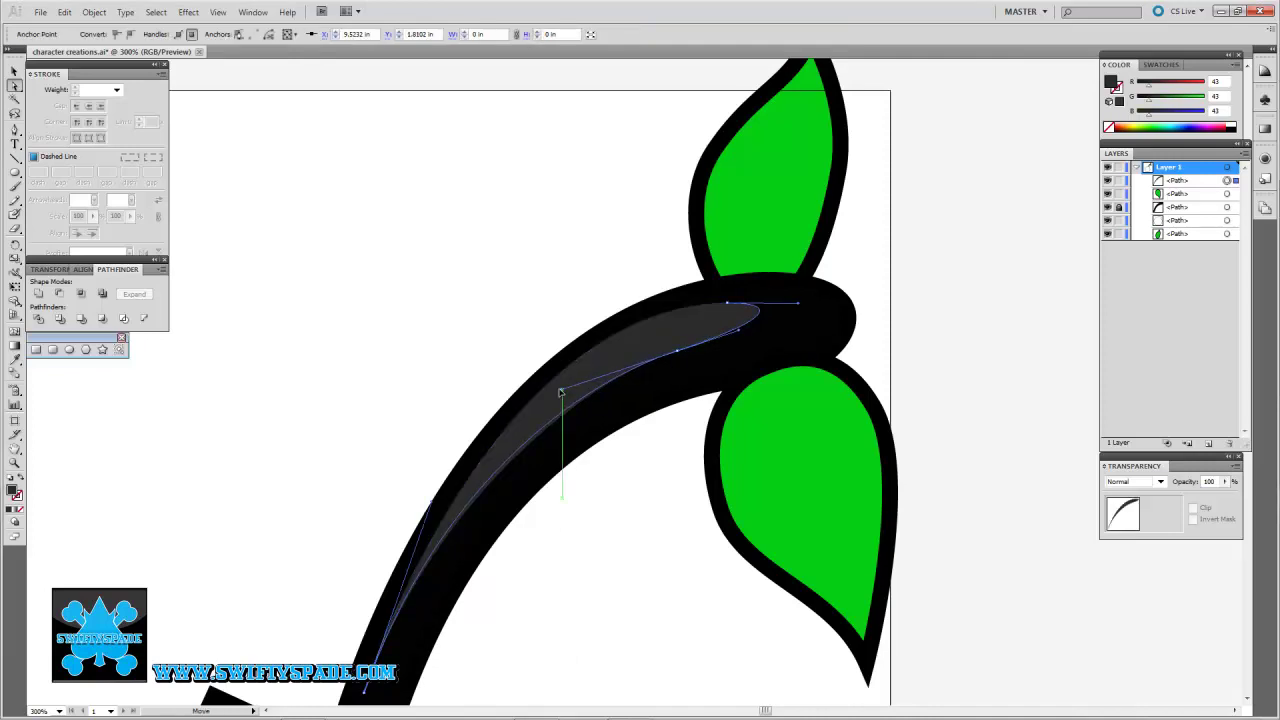
left_click(591, 484)
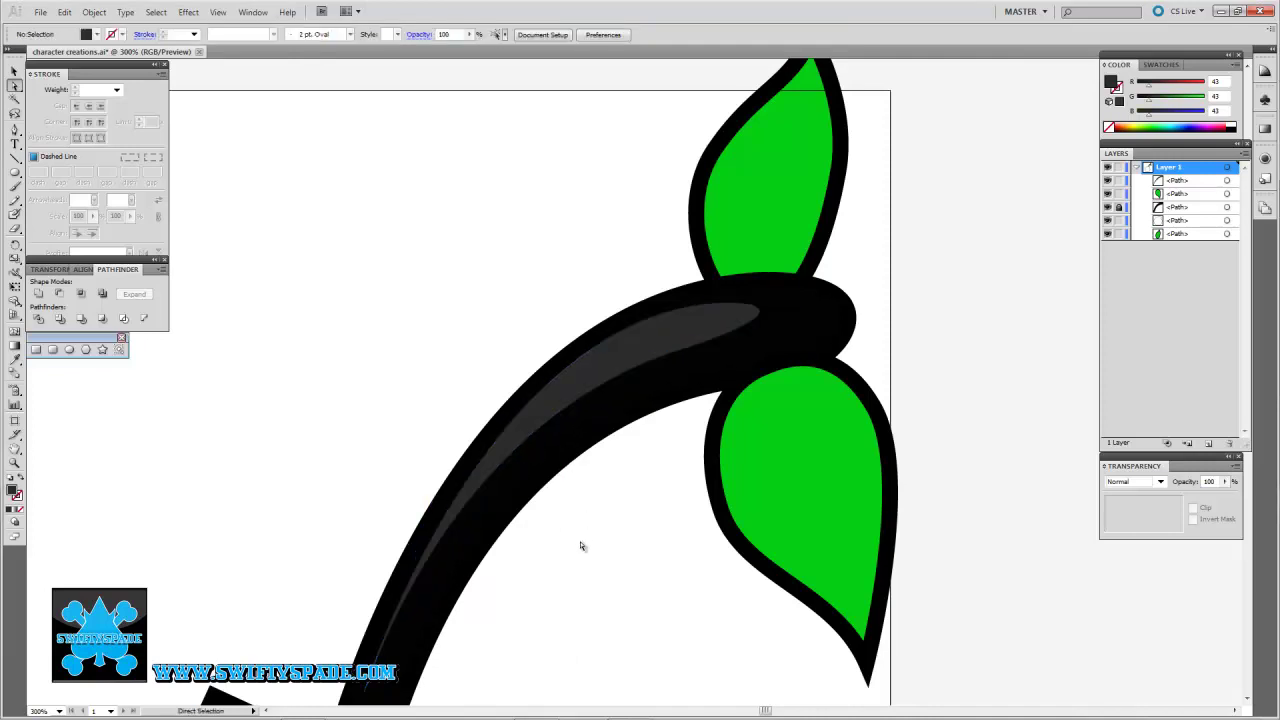
left_click_drag(577, 585, 631, 373)
mouse_move(584, 499)
left_mouse_down()
mouse_move(674, 371)
mouse_move(647, 443)
left_mouse_up()
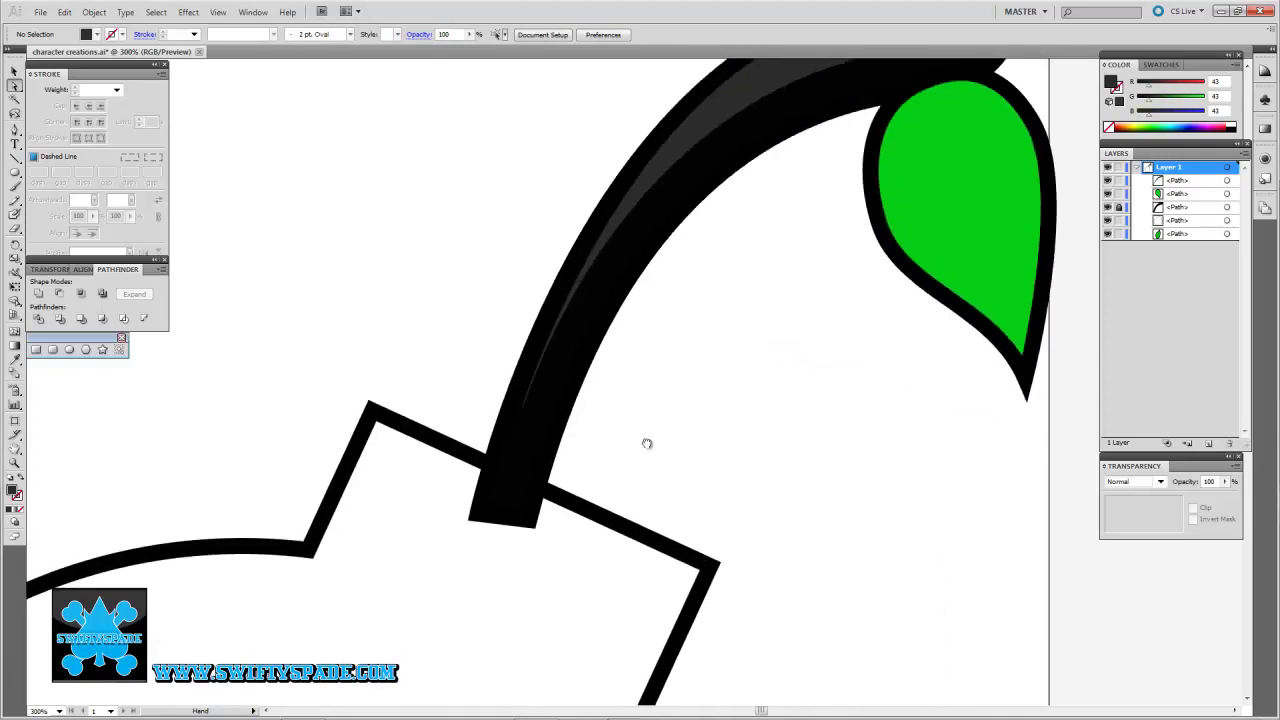
left_click_drag(582, 546, 599, 492)
key("ctrl+minus")
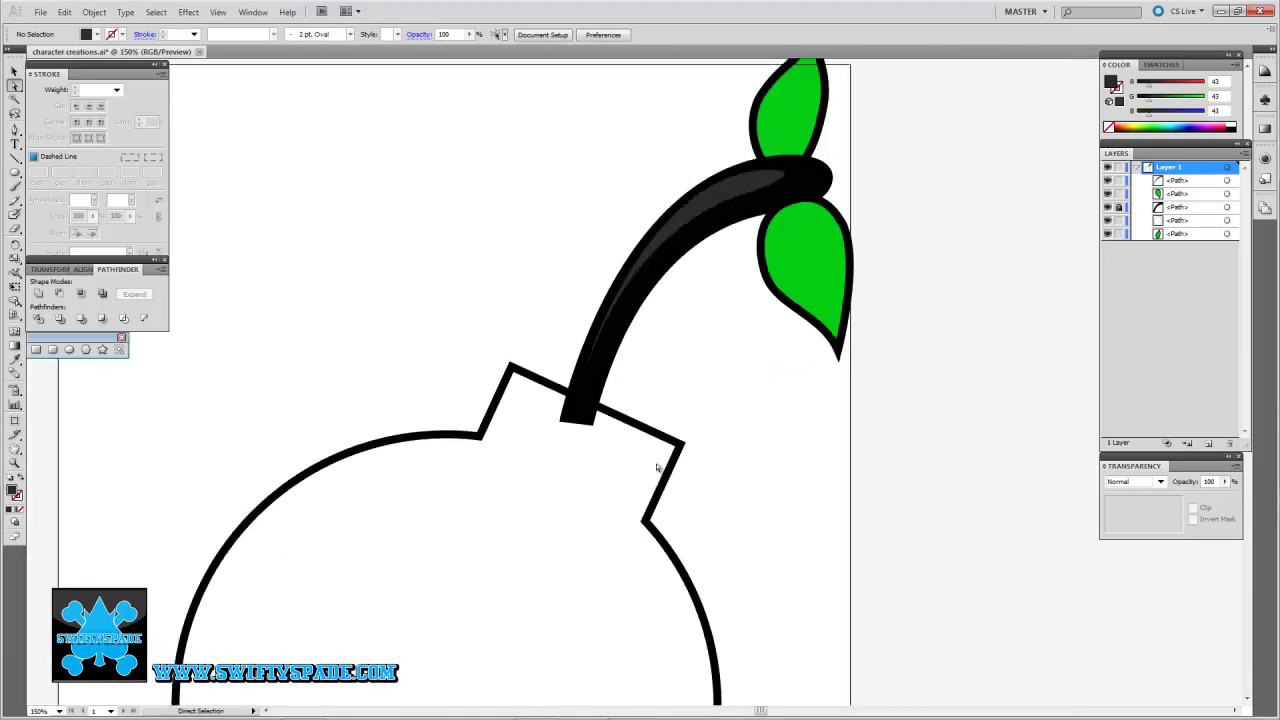
left_click_drag(752, 458, 674, 483)
Step: Sample the leaf green and adjust it in HSB to Brightness 94%, Saturation about 51%
key("ctrl+plus")
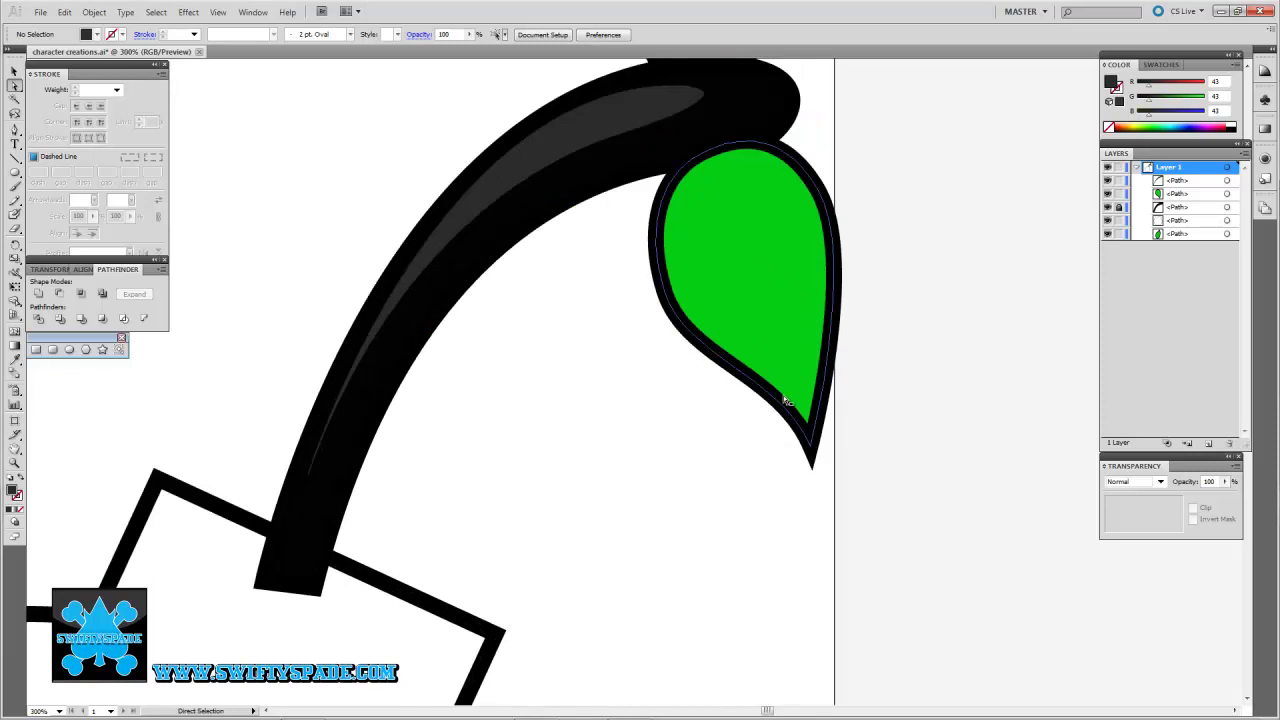
left_click_drag(801, 403, 603, 497)
key("i")
left_click(572, 371)
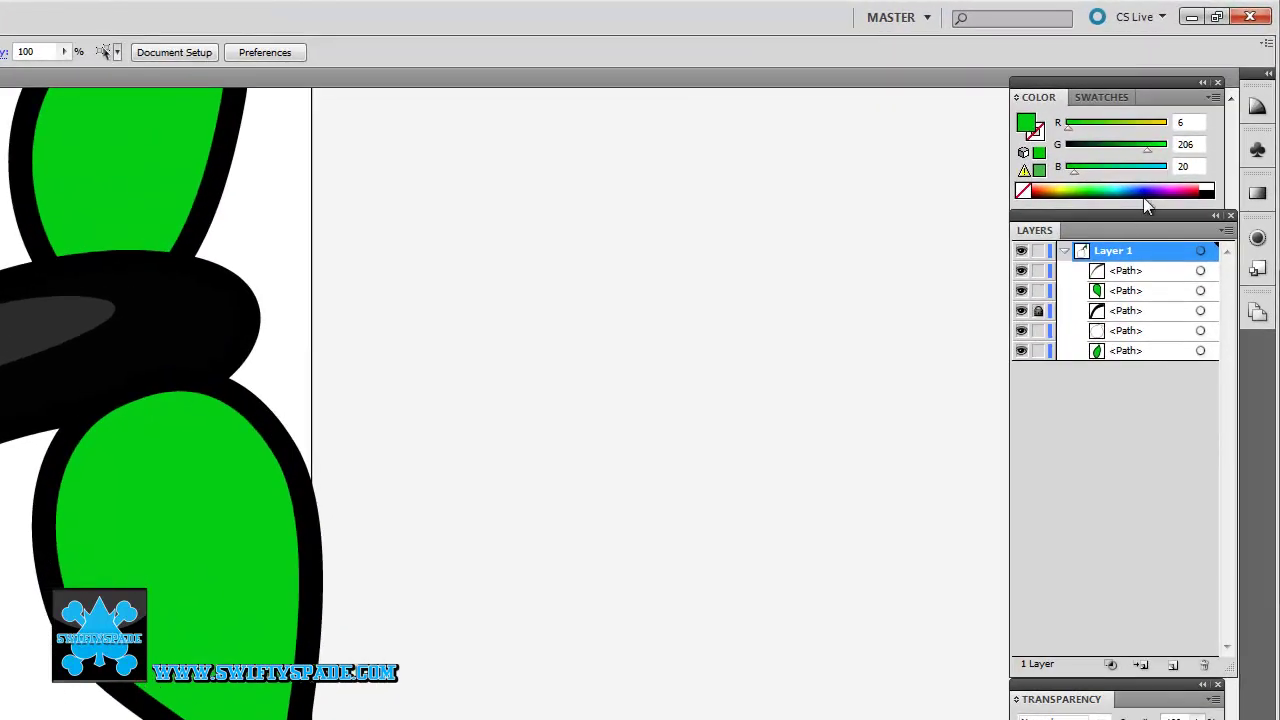
left_click(1218, 96)
left_click(1146, 196)
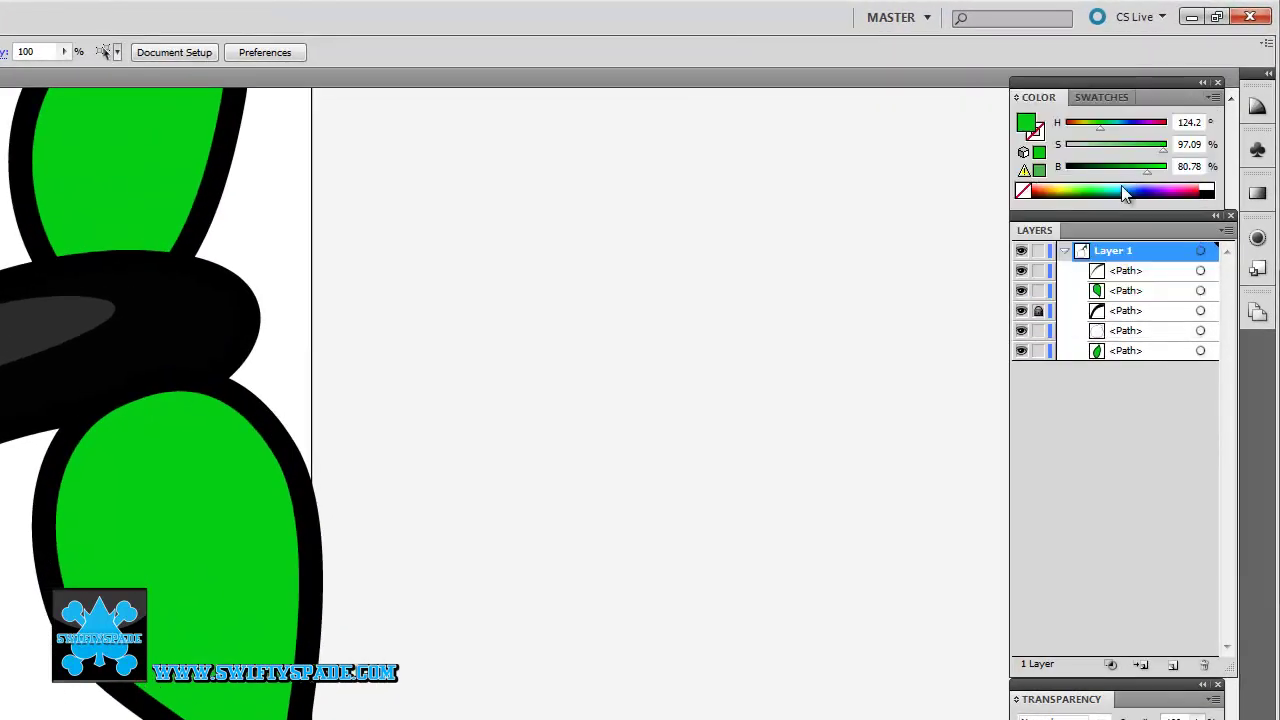
left_click_drag(1147, 173, 1160, 170)
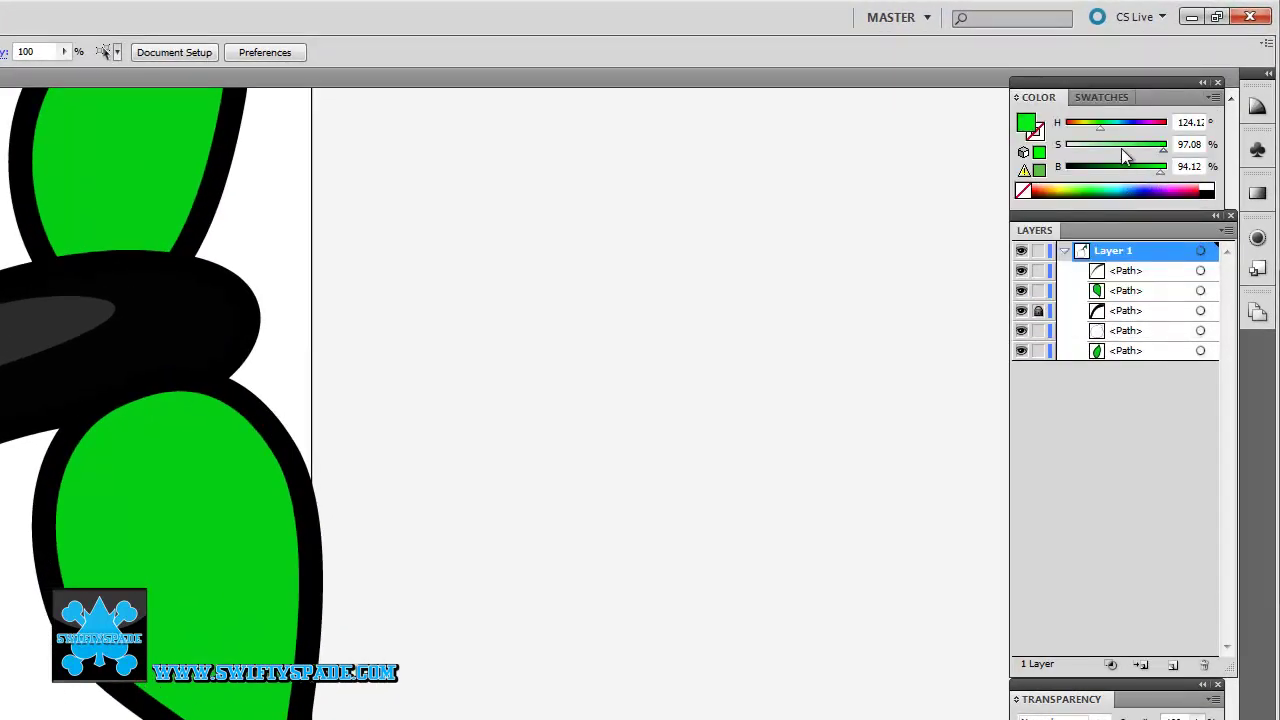
left_click(1117, 145)
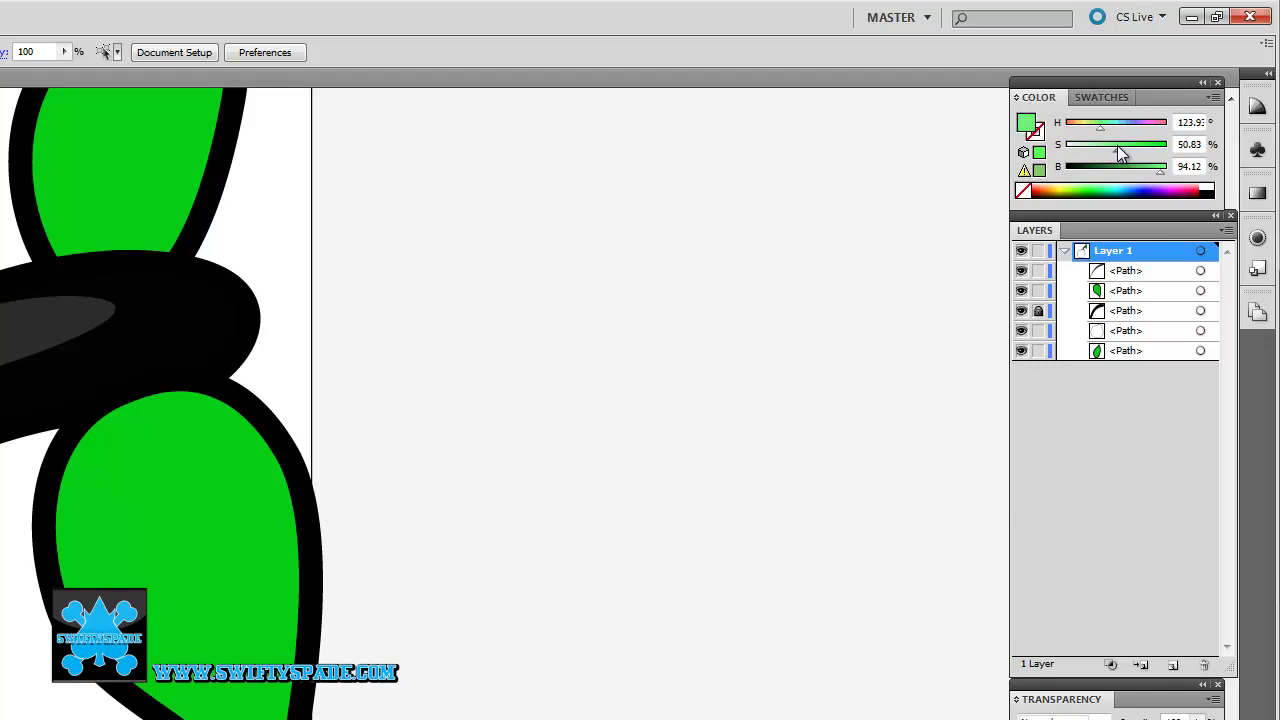
Step: Select all existing shapes and lock them
left_click_drag(800, 425, 733, 355)
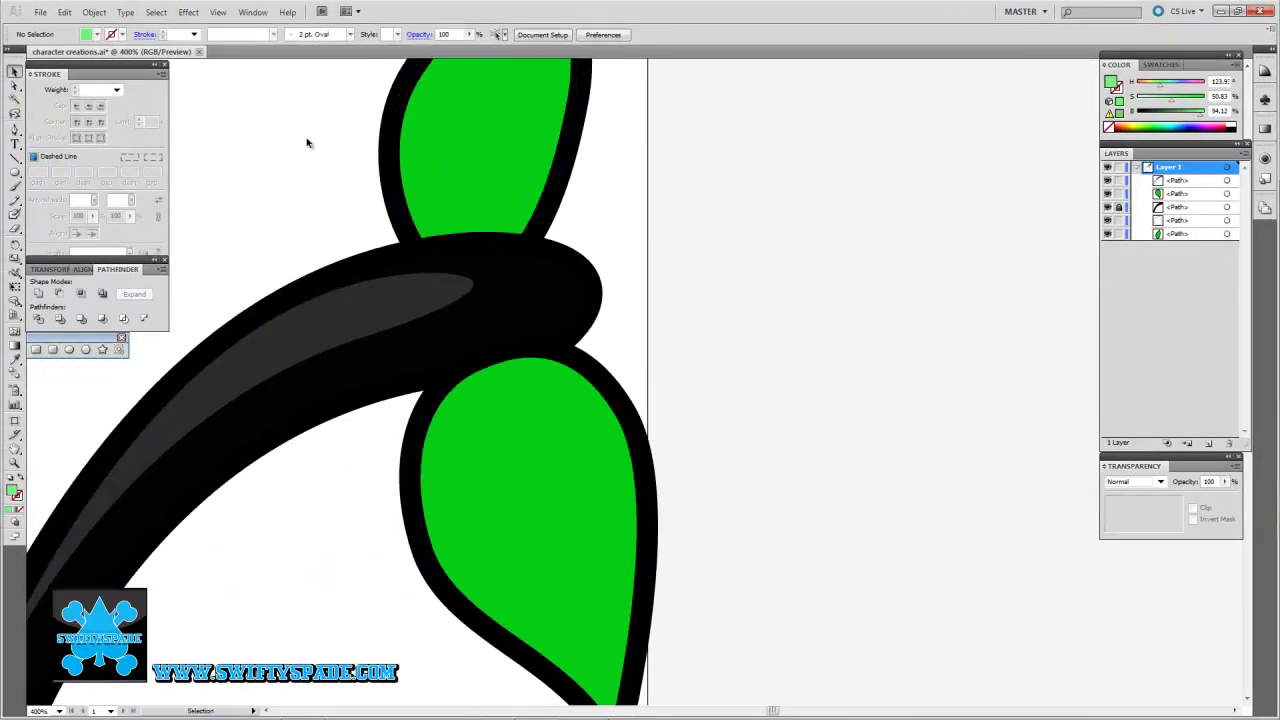
left_click_drag(308, 137, 702, 492)
left_click_drag(1119, 180, 1119, 233)
Step: Pen-draw a highlight path from the lower leaf's top down its right edge toward the tip
key("i")
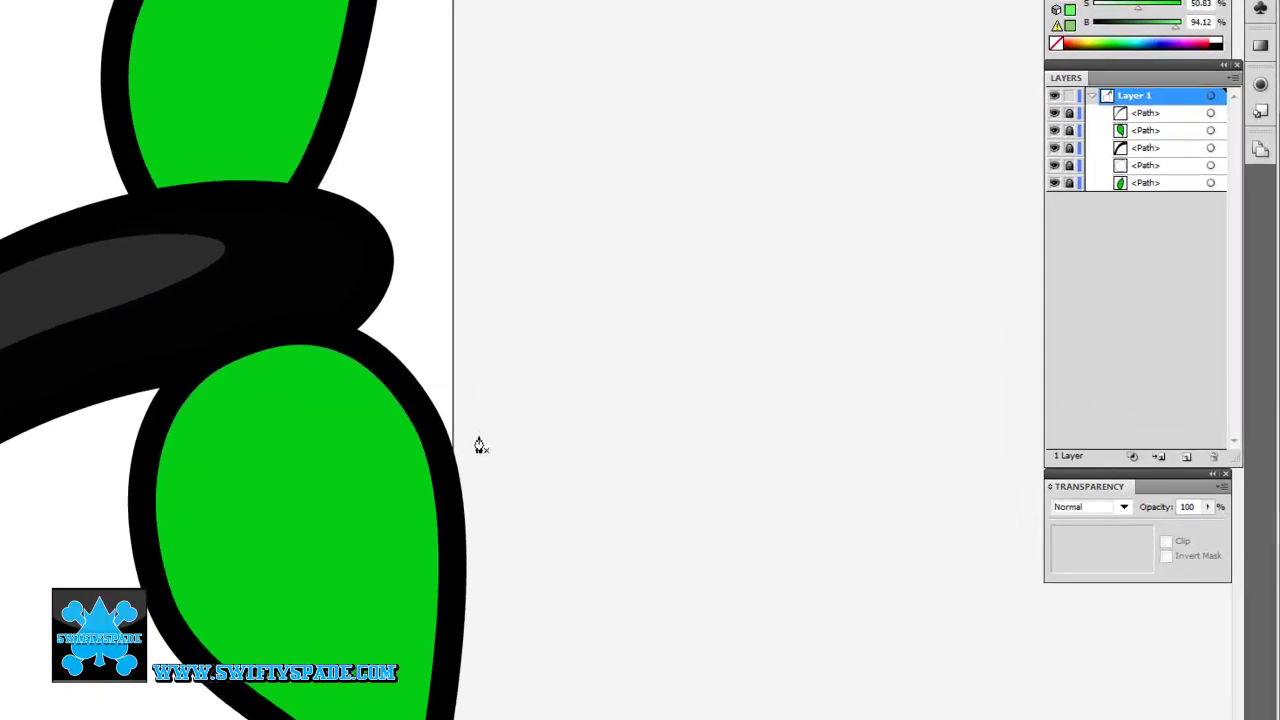
left_click_drag(439, 566, 441, 343)
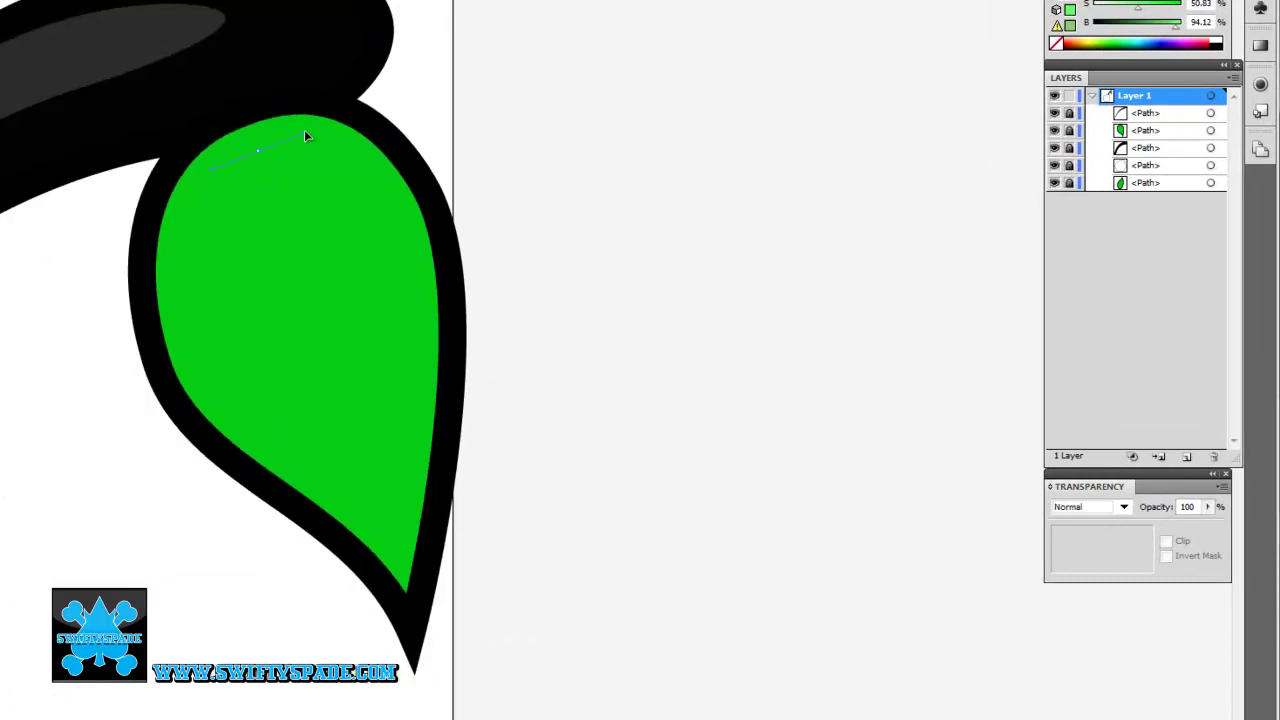
left_click(410, 190)
left_click(410, 343)
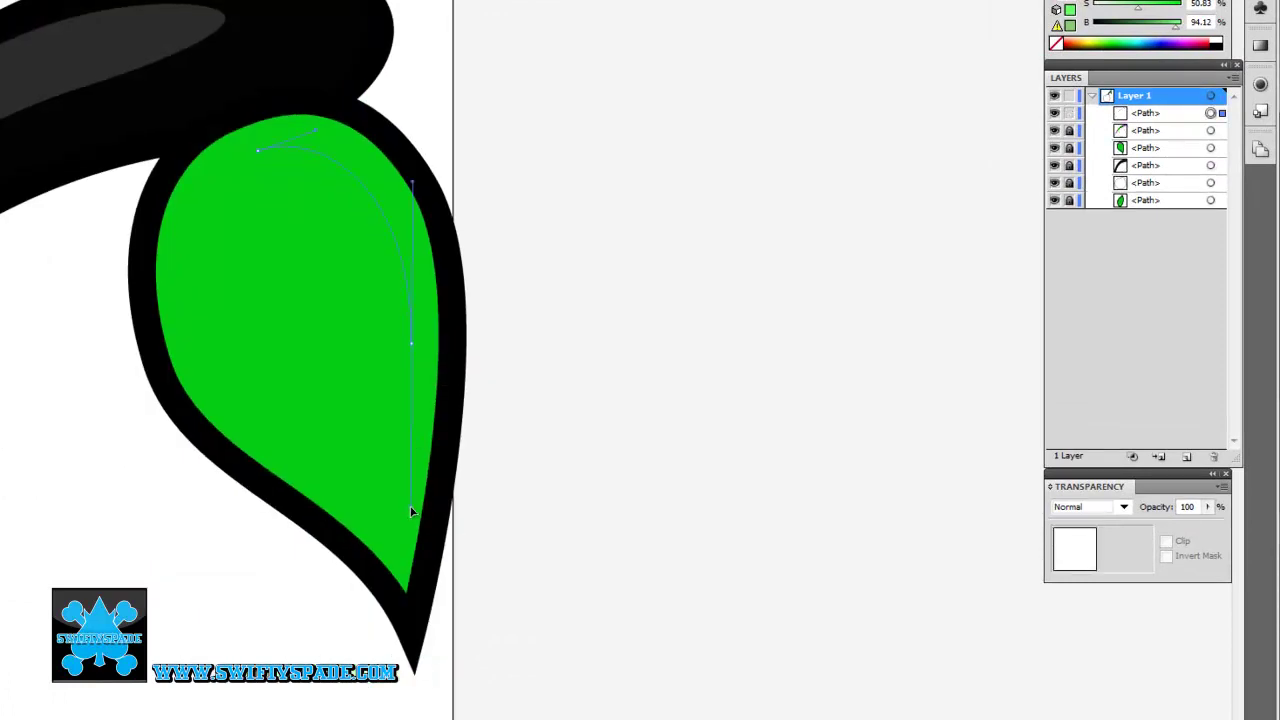
left_click_drag(420, 562, 408, 594)
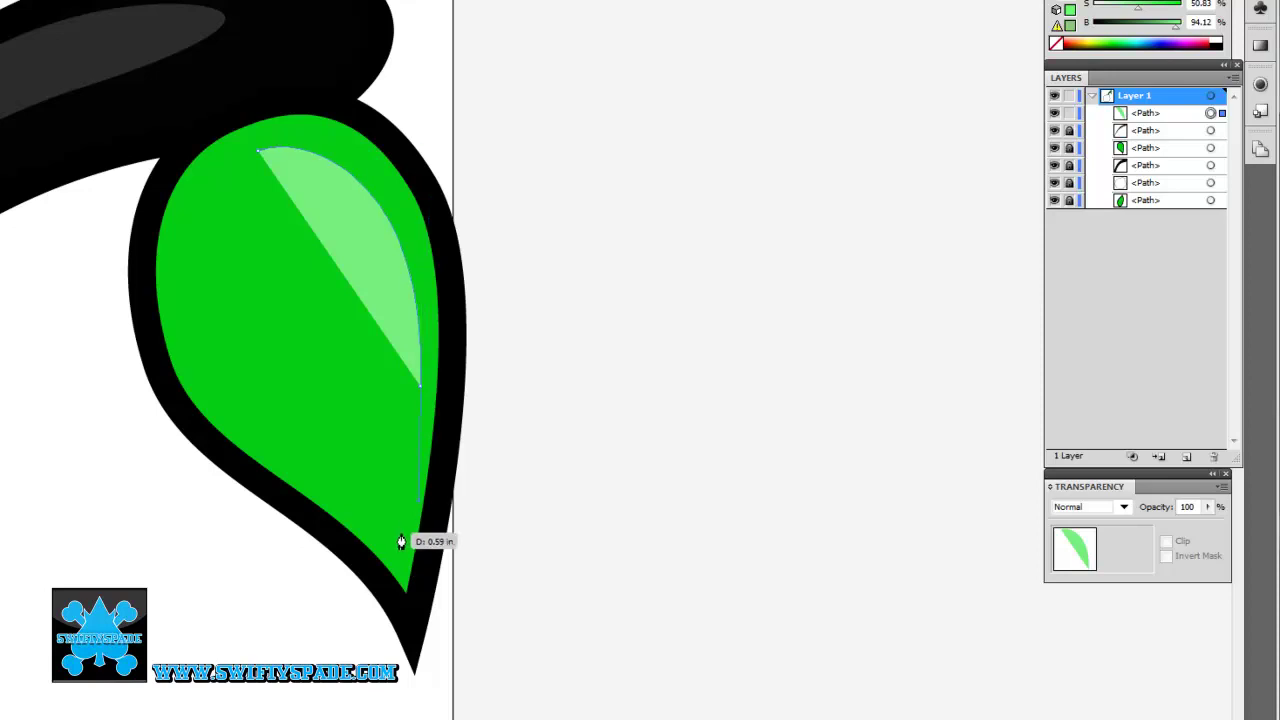
left_click(400, 533)
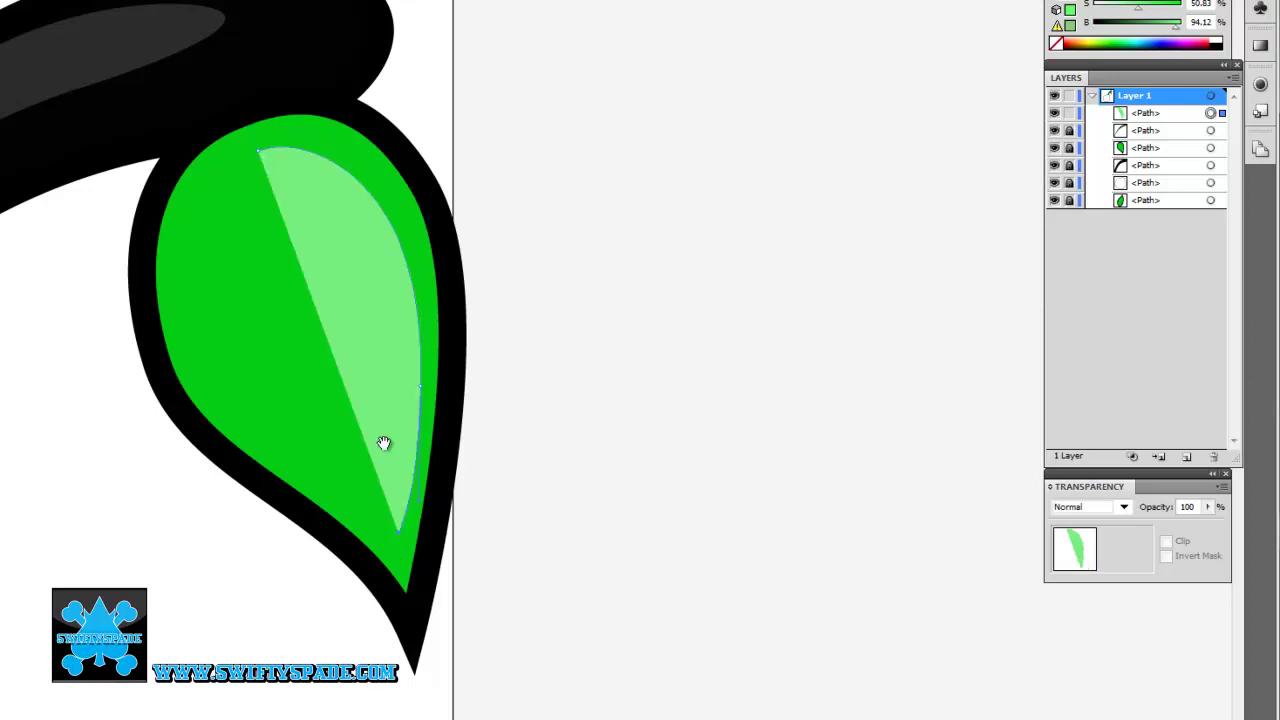
Step: Close the light-green highlight with a rounded top, then select and deselect it to check
scroll(400, 520, "up", 3)
left_click_drag(330, 438, 251, 391)
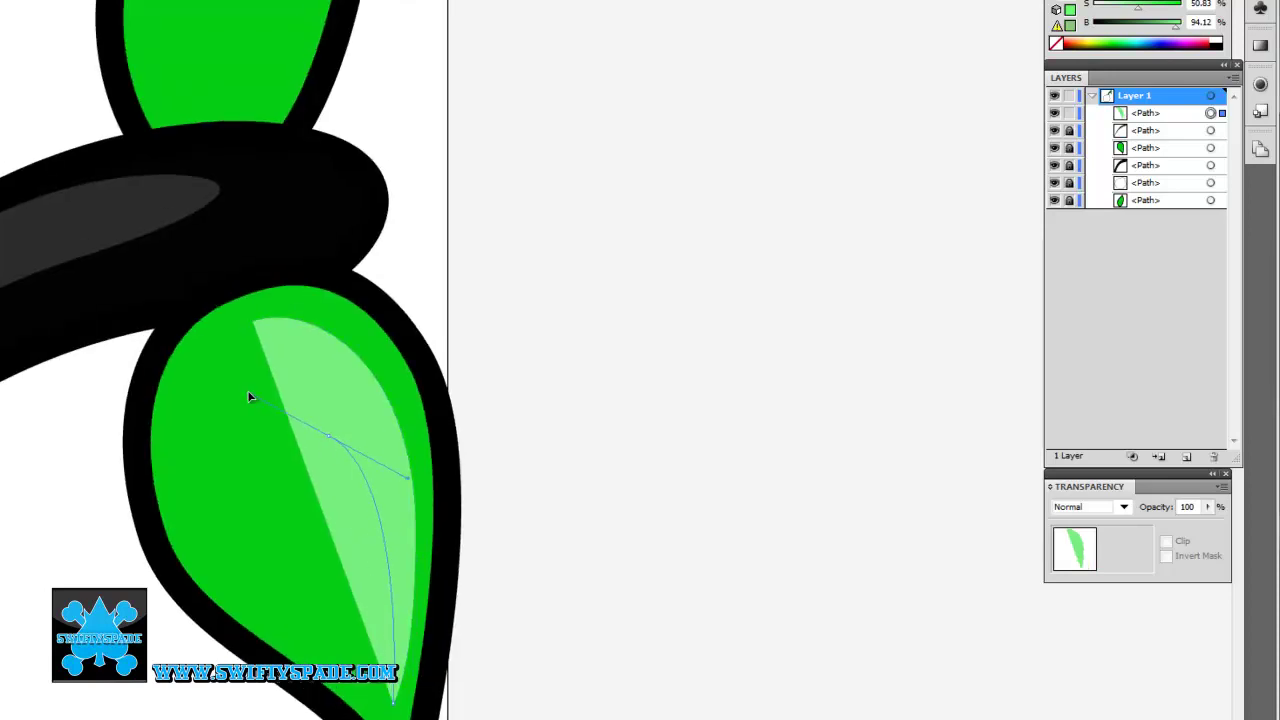
left_click(252, 322)
mouse_move(253, 325)
left_mouse_down()
mouse_move(271, 268)
mouse_move(273, 287)
left_mouse_up()
left_click(484, 307, "ctrl")
left_click_drag(527, 497, 517, 392)
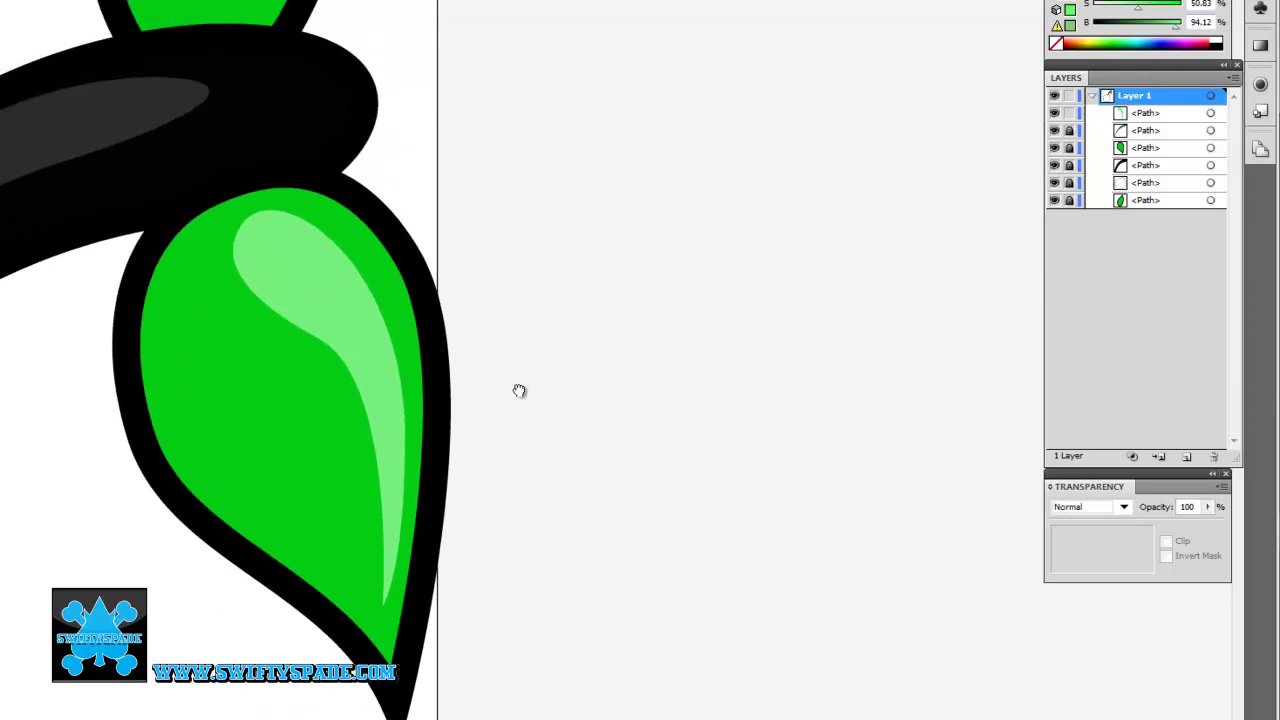
left_click(386, 620, "ctrl")
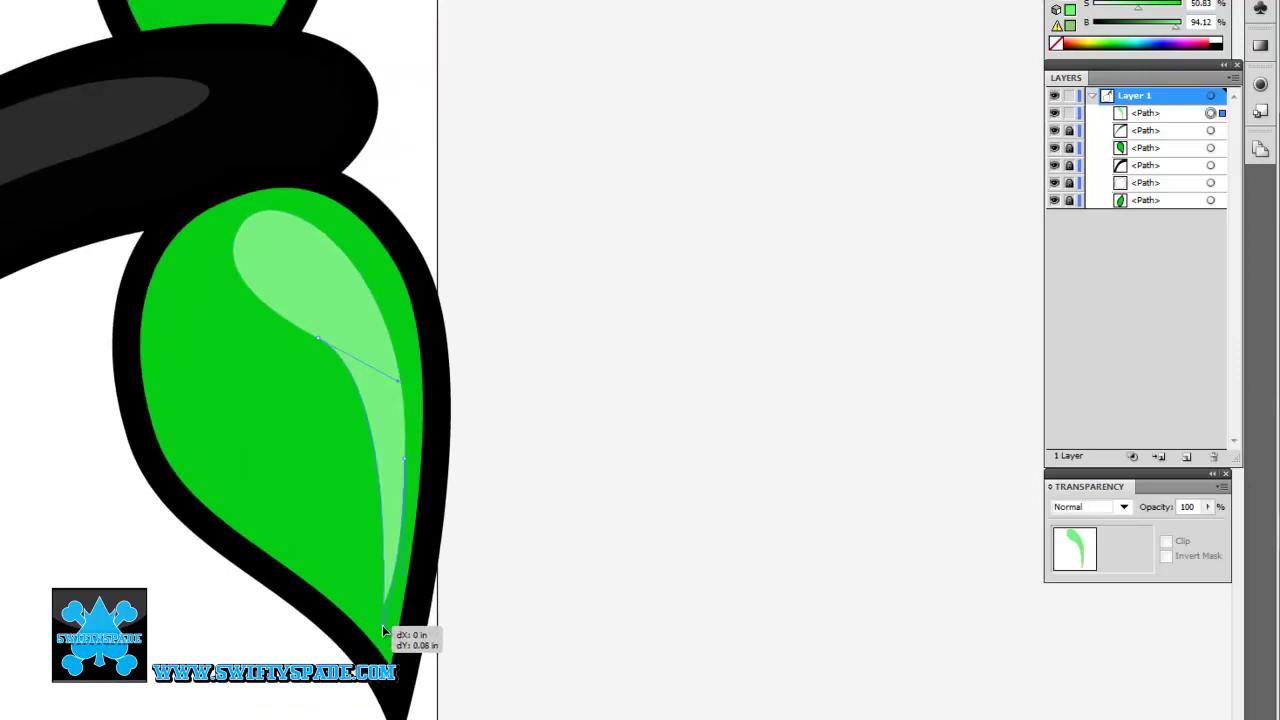
left_click(522, 600)
scroll(530, 580, "up", 3)
scroll(535, 640, "up", 2)
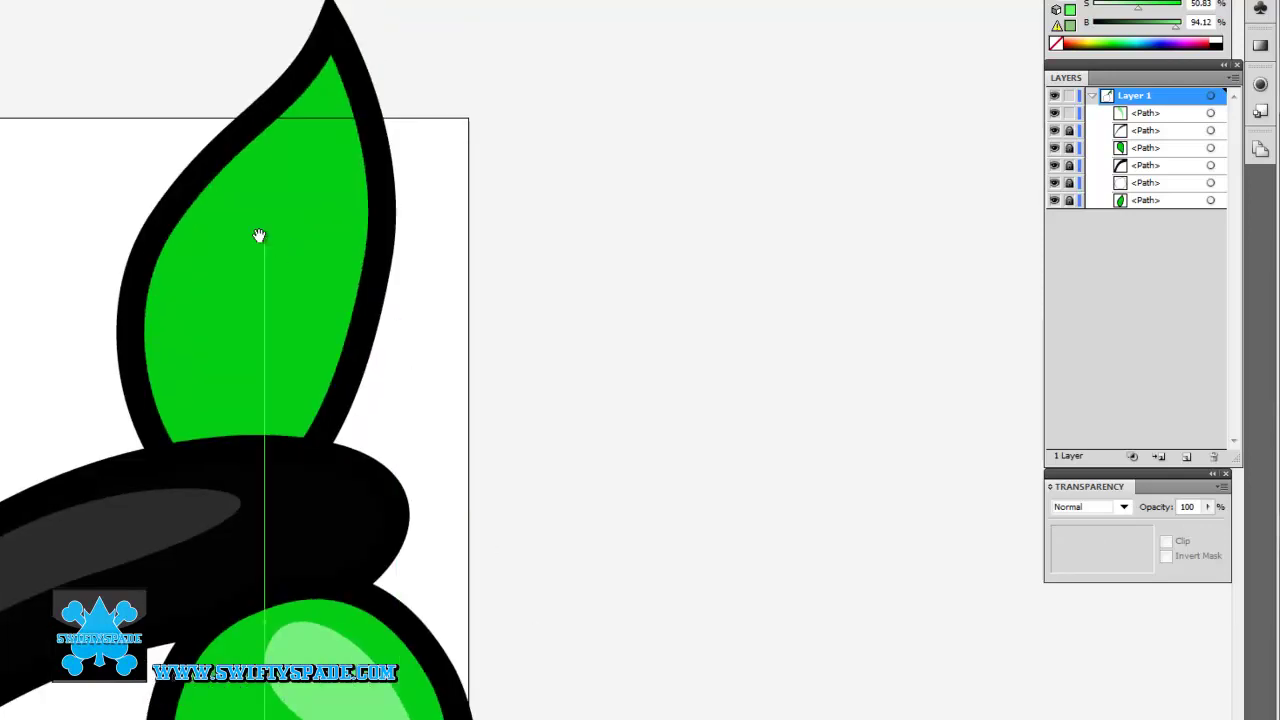
Step: Start a highlight at the upper leaf's tip, then undo the unwanted attempt
left_click_drag(311, 189, 437, 226)
left_click(455, 165)
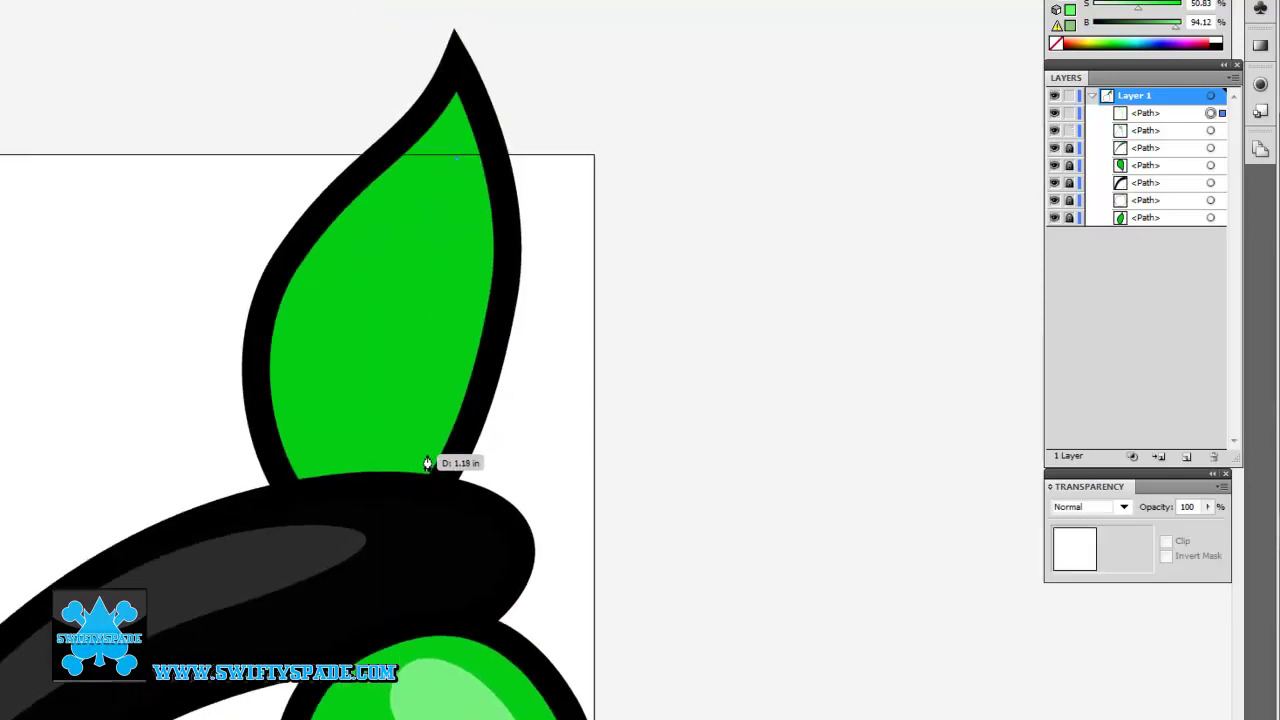
left_click_drag(395, 493, 292, 599)
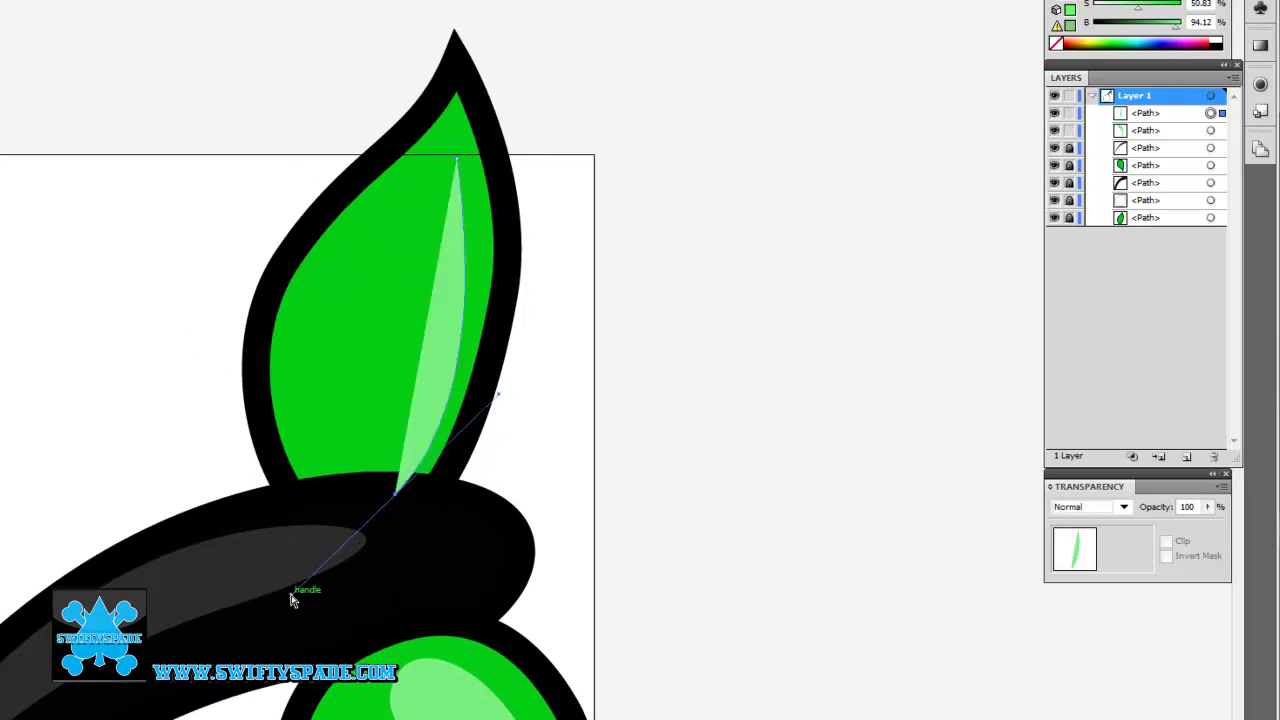
key("ctrl+z")
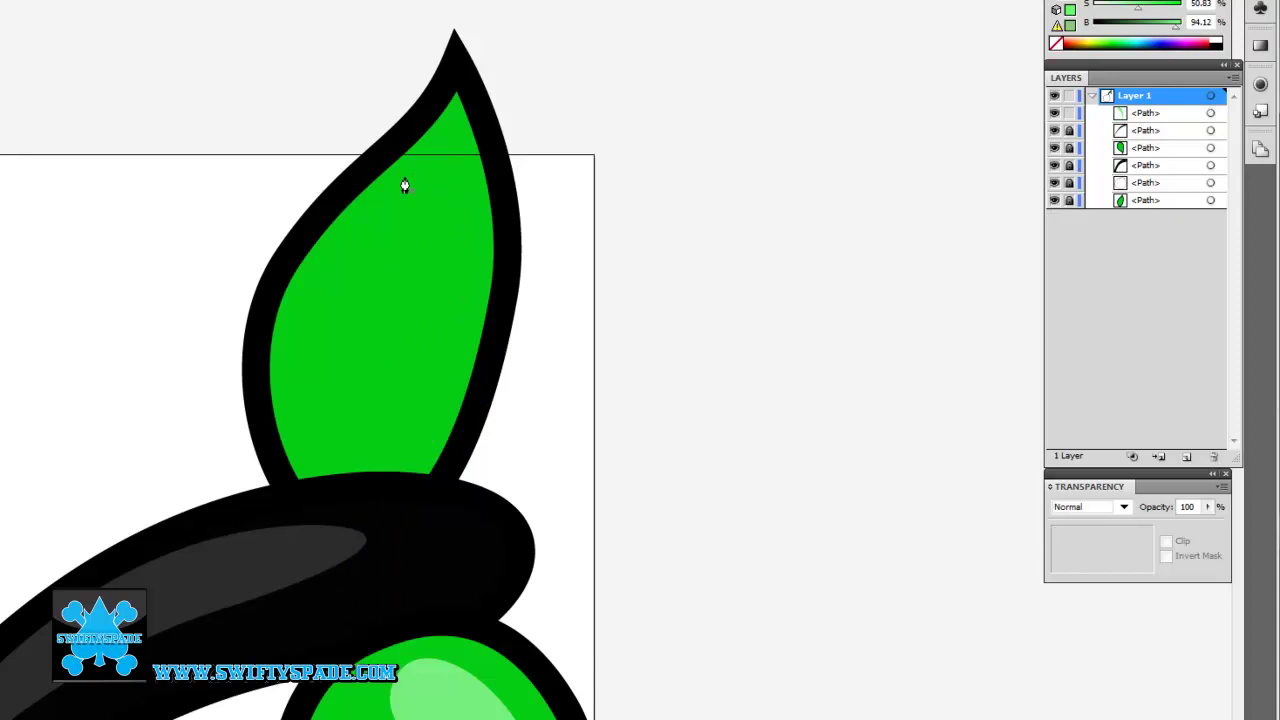
key("ctrl+z")
Step: Draw the pale green upper-leaf highlight from base to top, adjust its stacking, and review
left_click_drag(338, 284, 292, 335)
left_click_drag(340, 497, 388, 550)
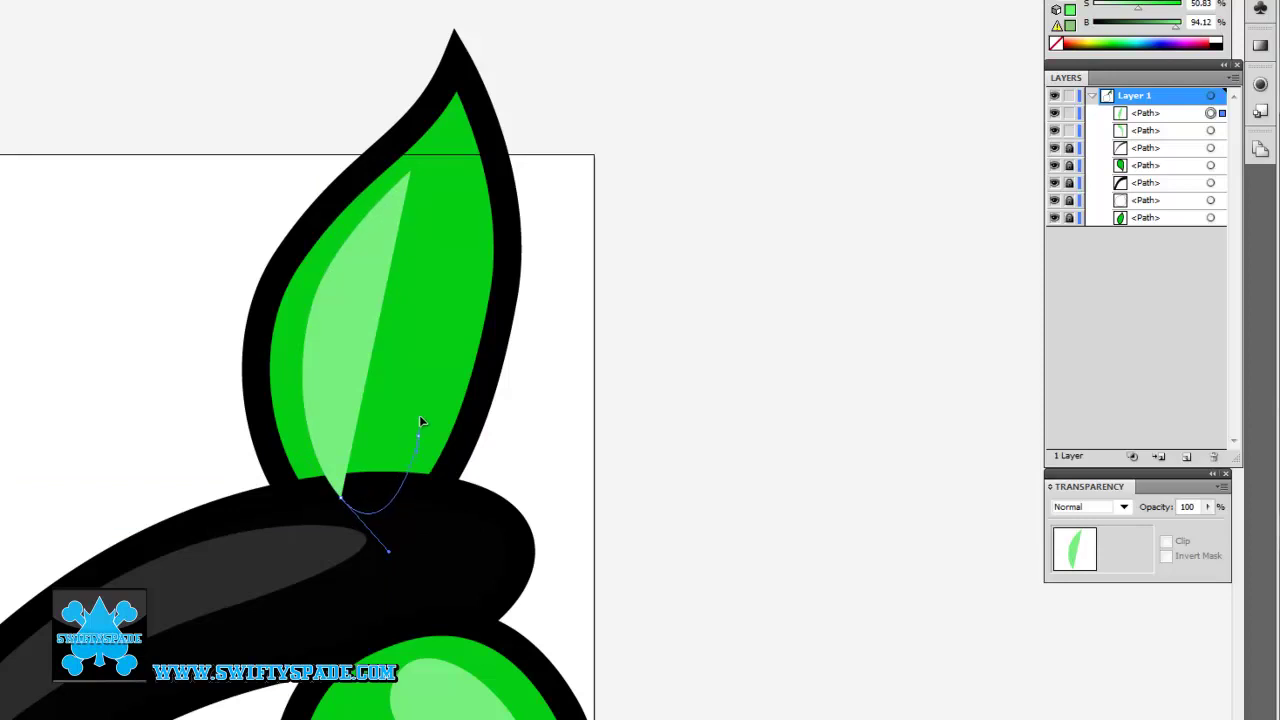
left_click_drag(410, 172, 487, 65)
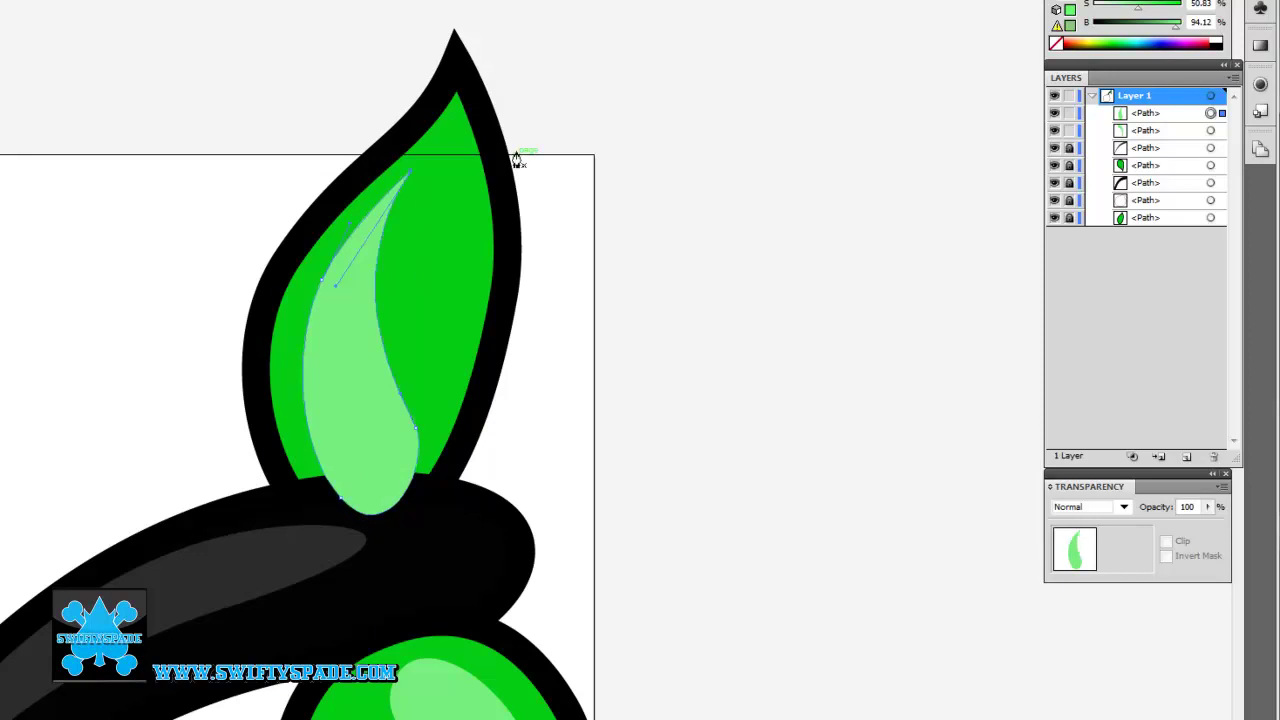
key("ctrl+bracketleft")
key("ctrl+bracketleft")
key("ctrl+bracketleft")
key("ctrl+bracketleft")
key("ctrl+bracketleft")
key("ctrl+bracketleft")
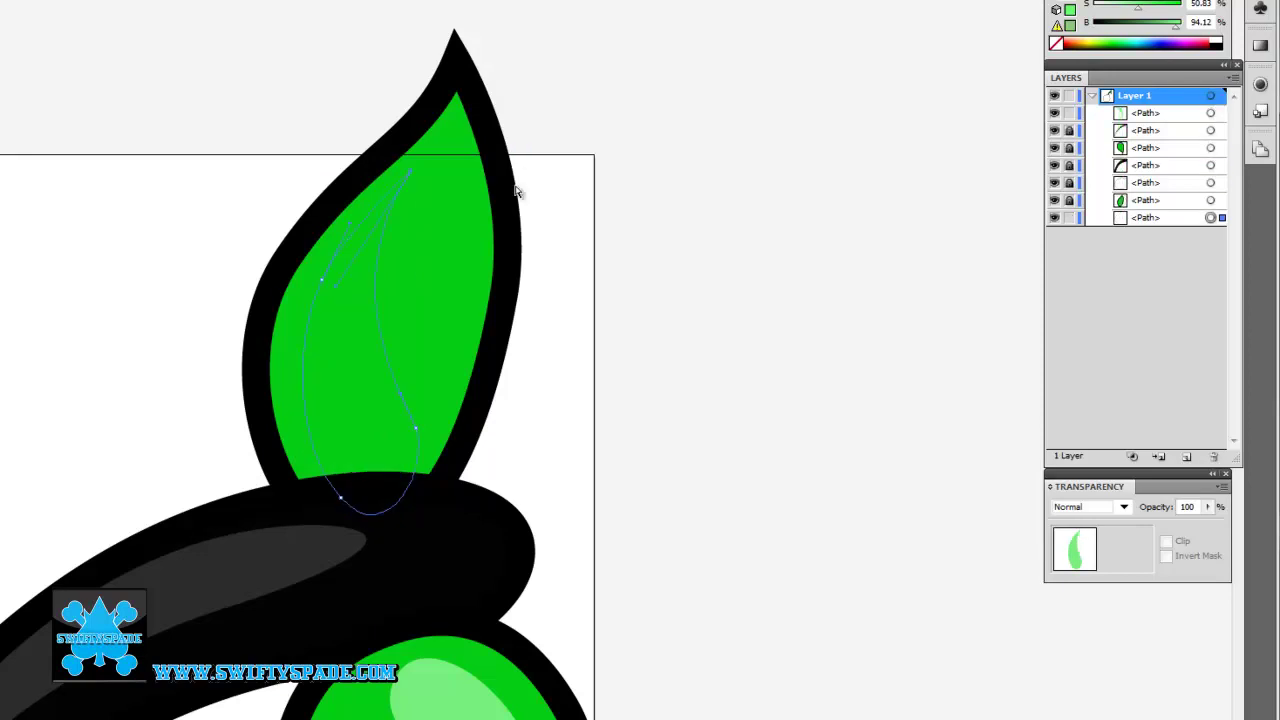
key("ctrl+bracketright")
left_click(652, 440)
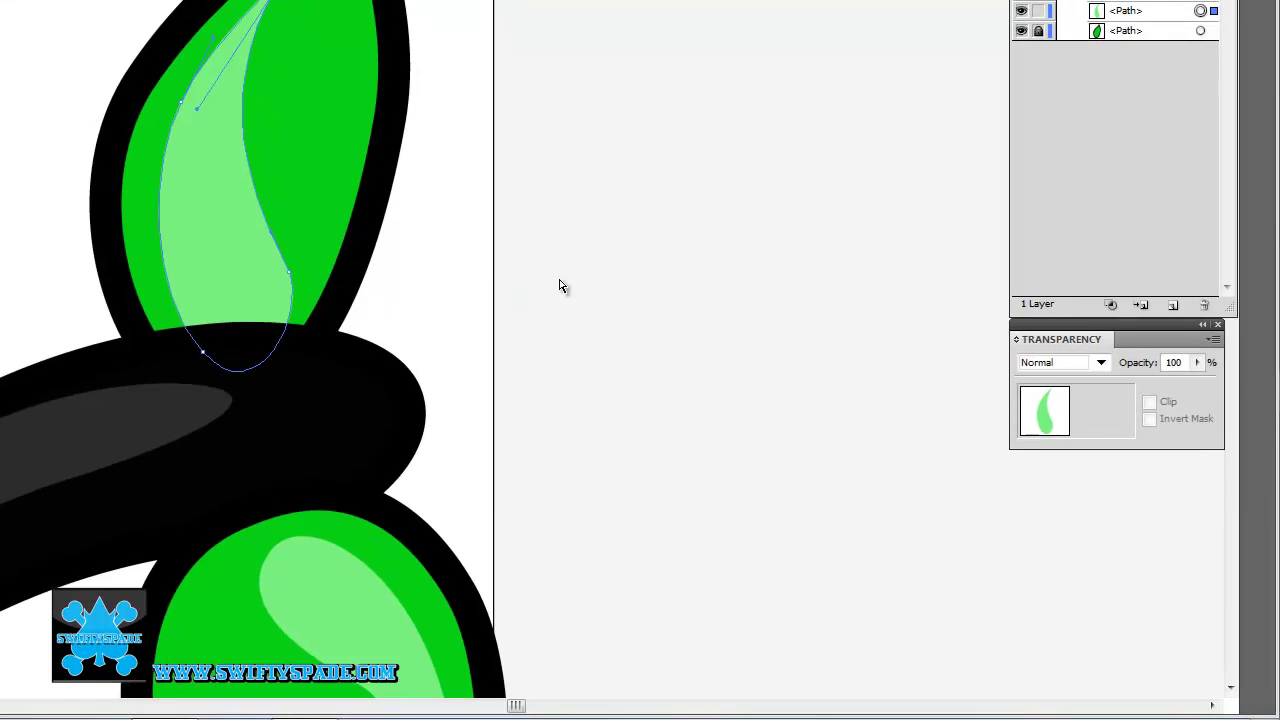
key("ctrl+minus")
key("ctrl+minus")
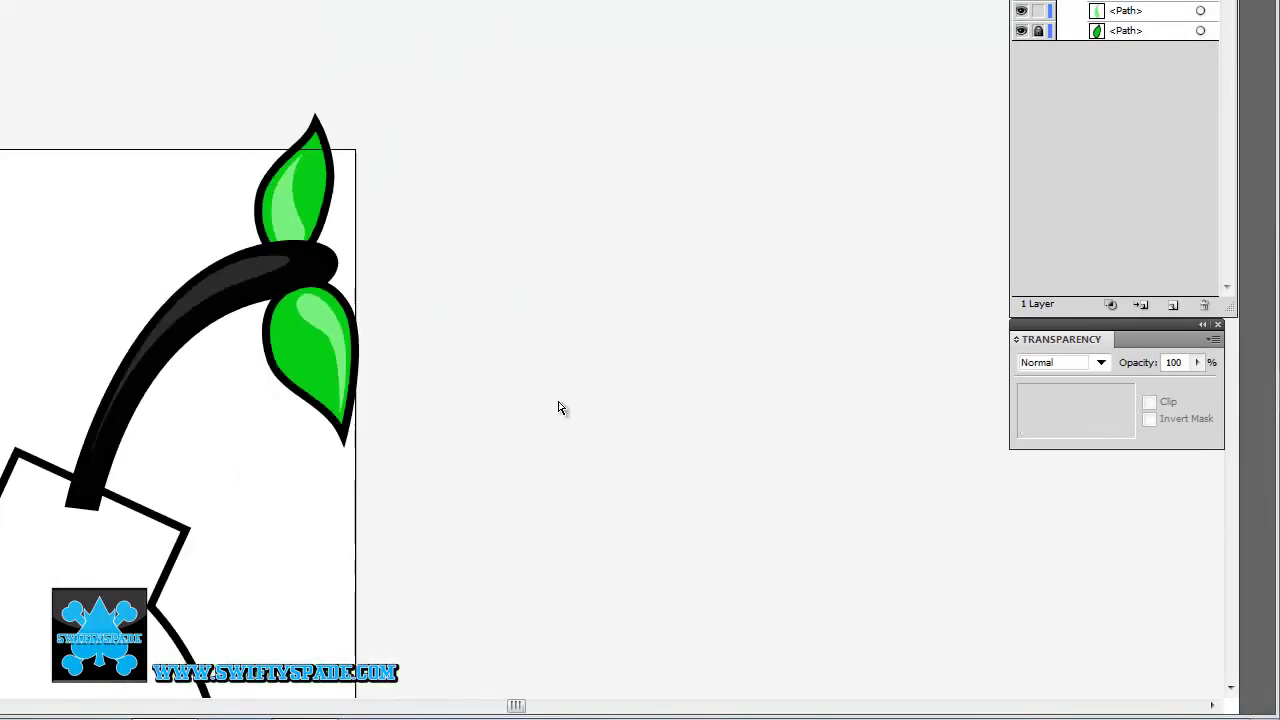
key("ctrl+plus")
key("ctrl+plus")
Step: Fill the bomb outline with FF0000 red and bring it to the front
mouse_move(317, 615)
left_mouse_down()
mouse_move(374, 431)
mouse_move(509, 143)
left_mouse_up()
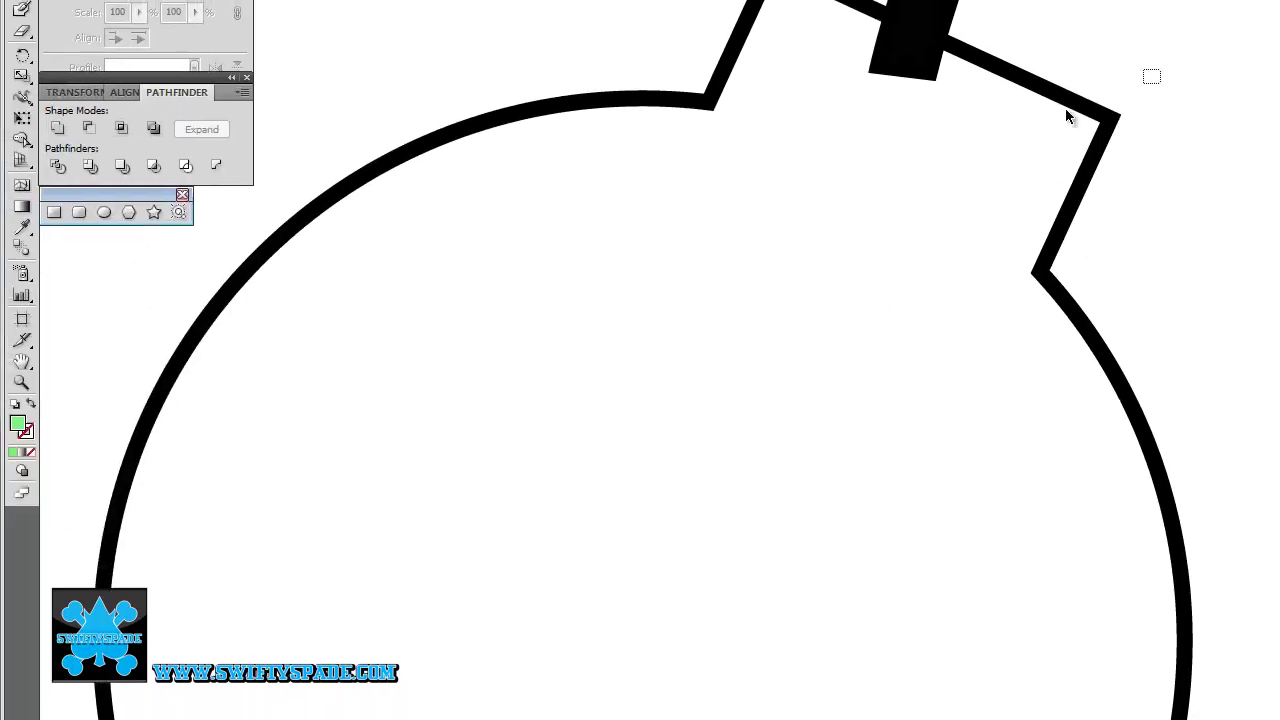
left_click(1066, 100)
double_click(24, 430)
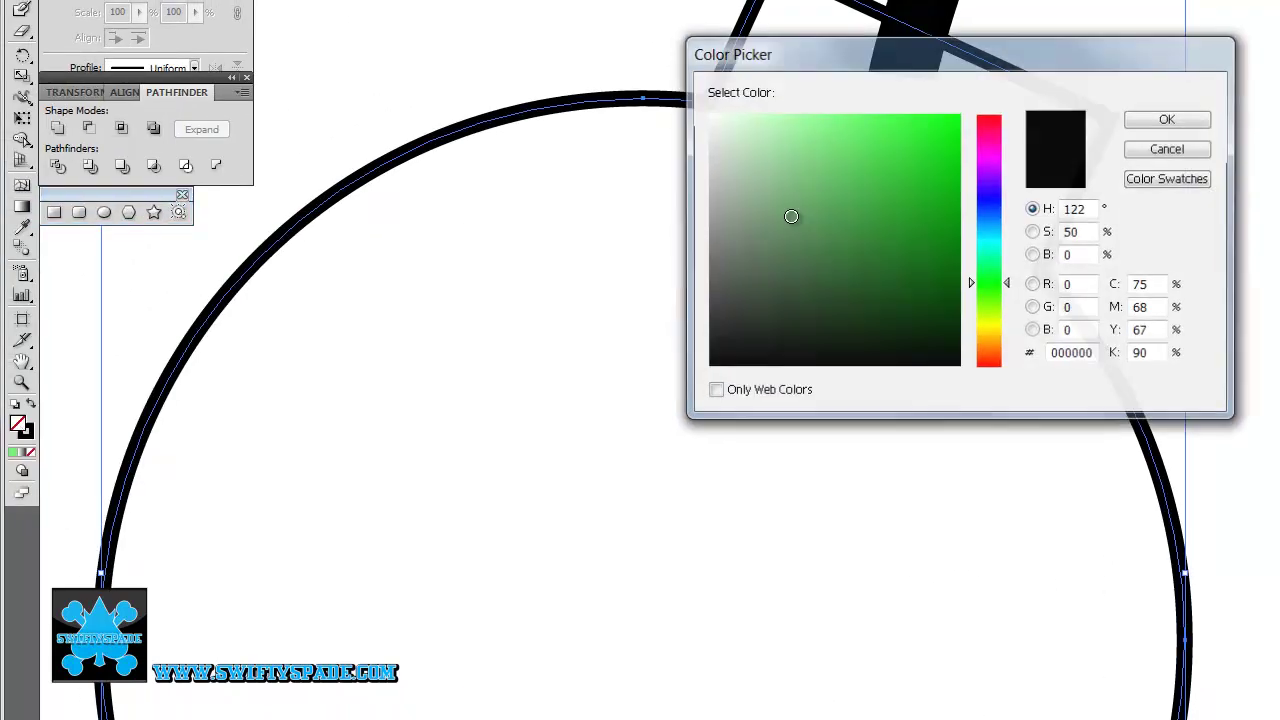
left_click_drag(998, 150, 995, 113)
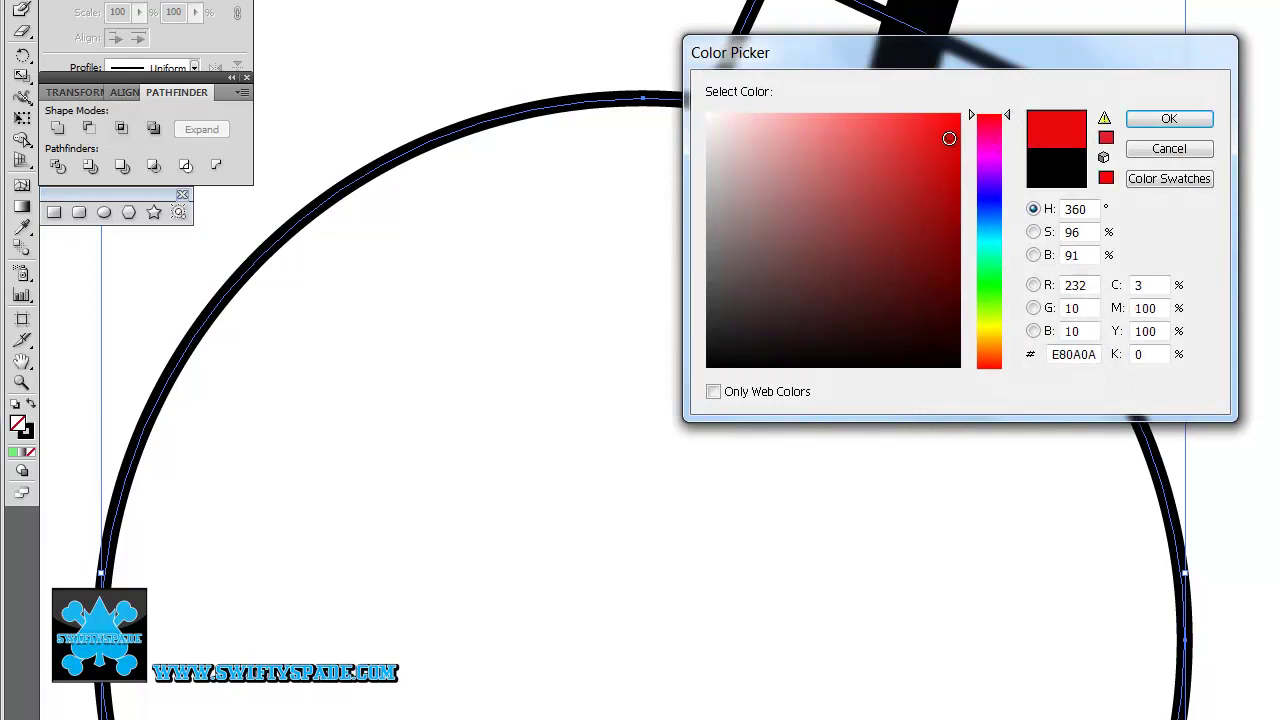
left_click(955, 127)
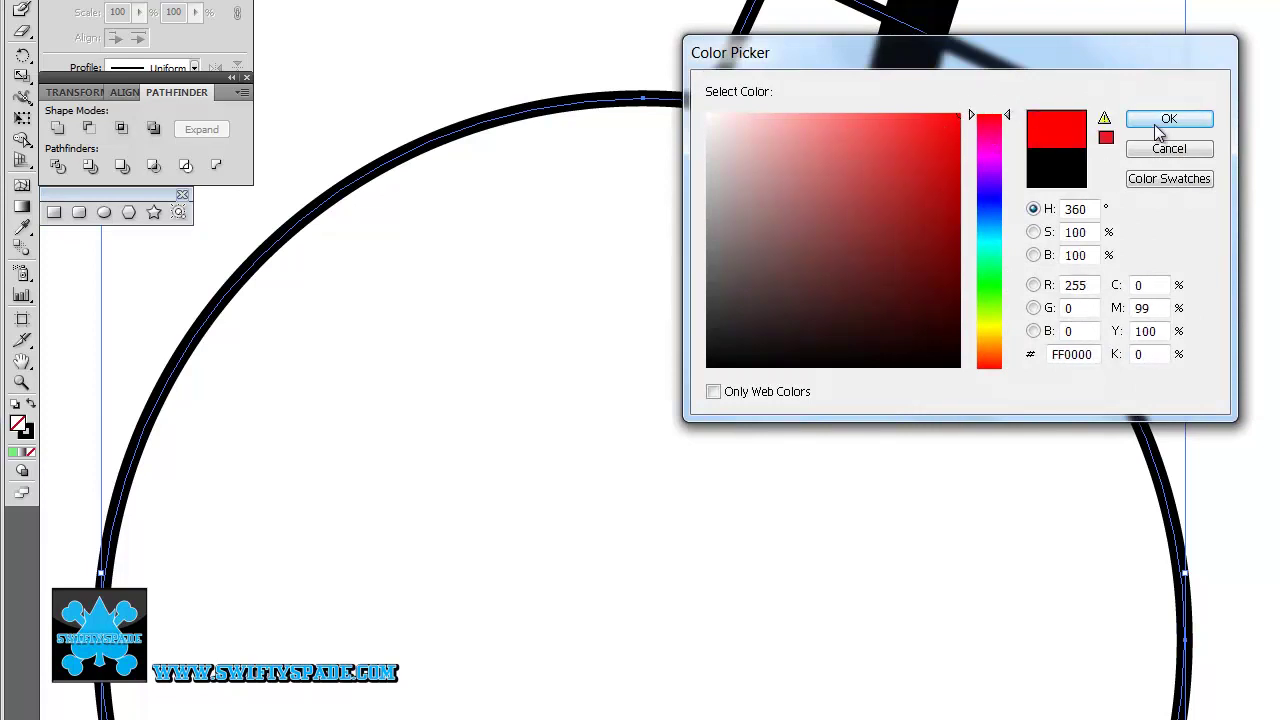
left_click(1166, 120)
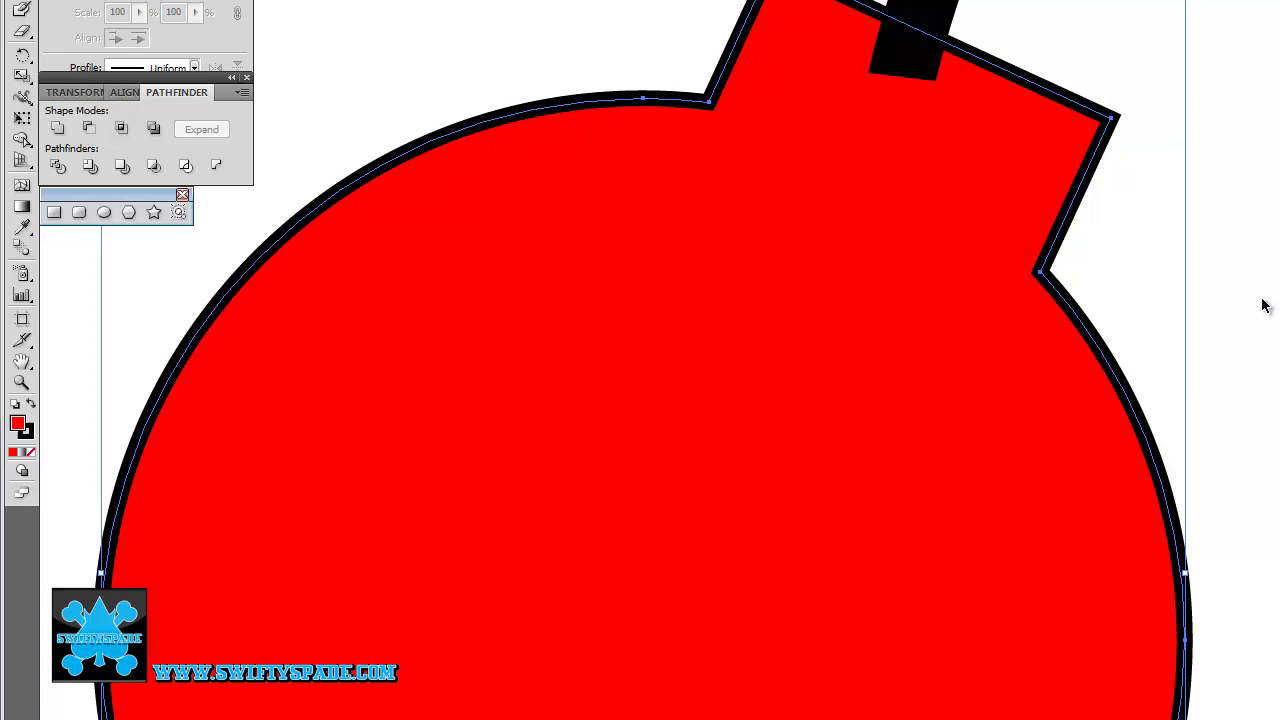
key("ctrl+shift+bracketright")
key("ctrl+shift+a")
key("ctrl+minus")
key("ctrl+minus")
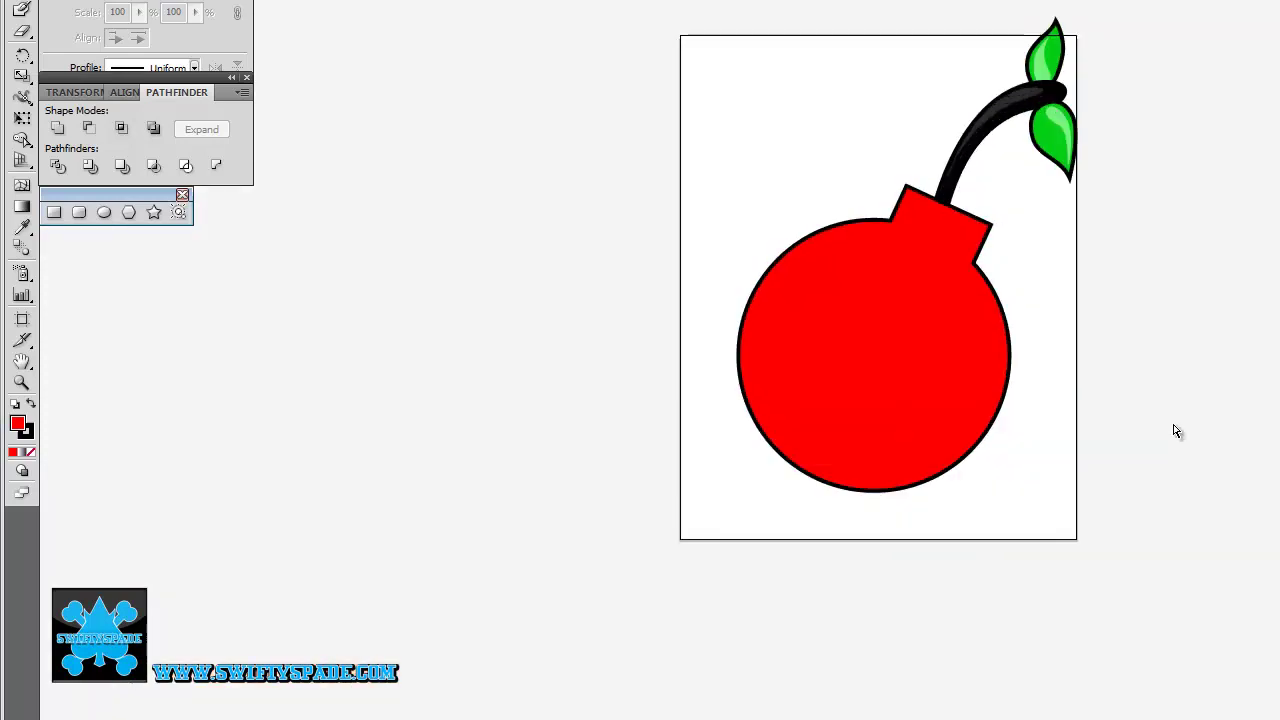
scroll(1171, 428, "up", 3)
Step: Deselect everything, choose the Ellipse tool, and set the fill colour to white
scroll(1157, 448, "up", 1)
left_click_drag(1009, 527, 1080, 250)
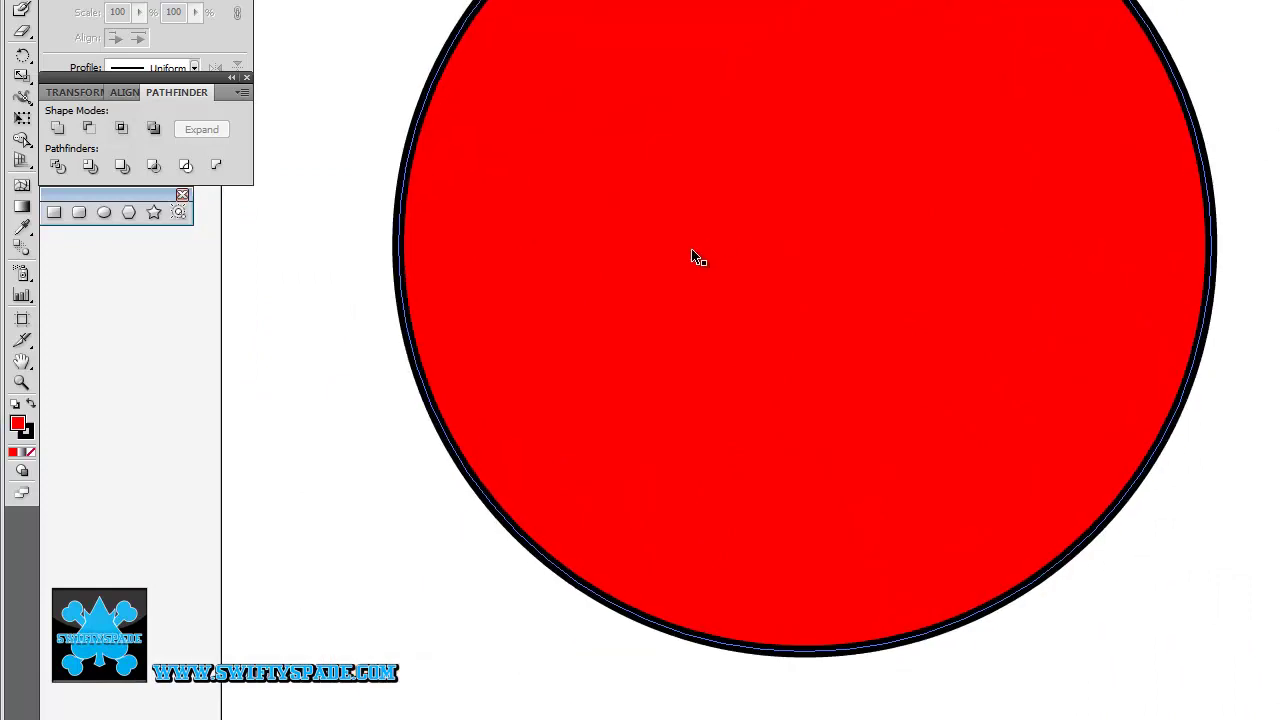
key("ctrl+shift+a")
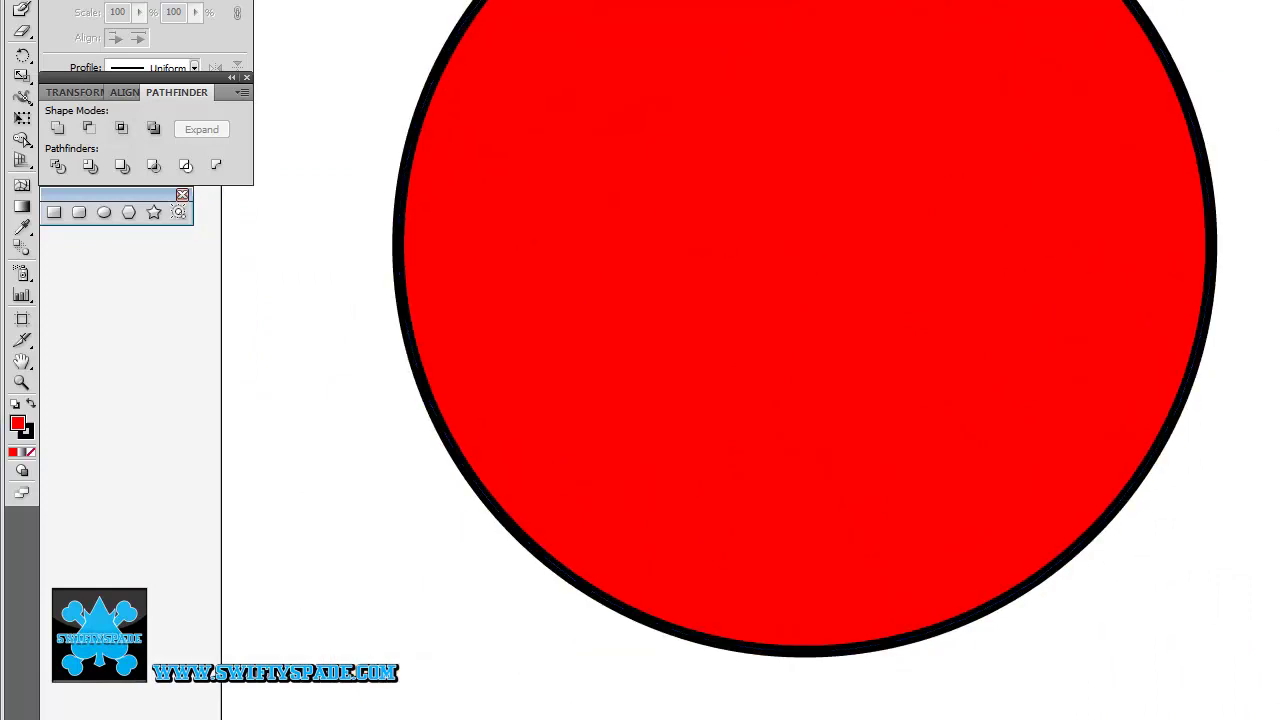
key("l")
double_click(18, 424)
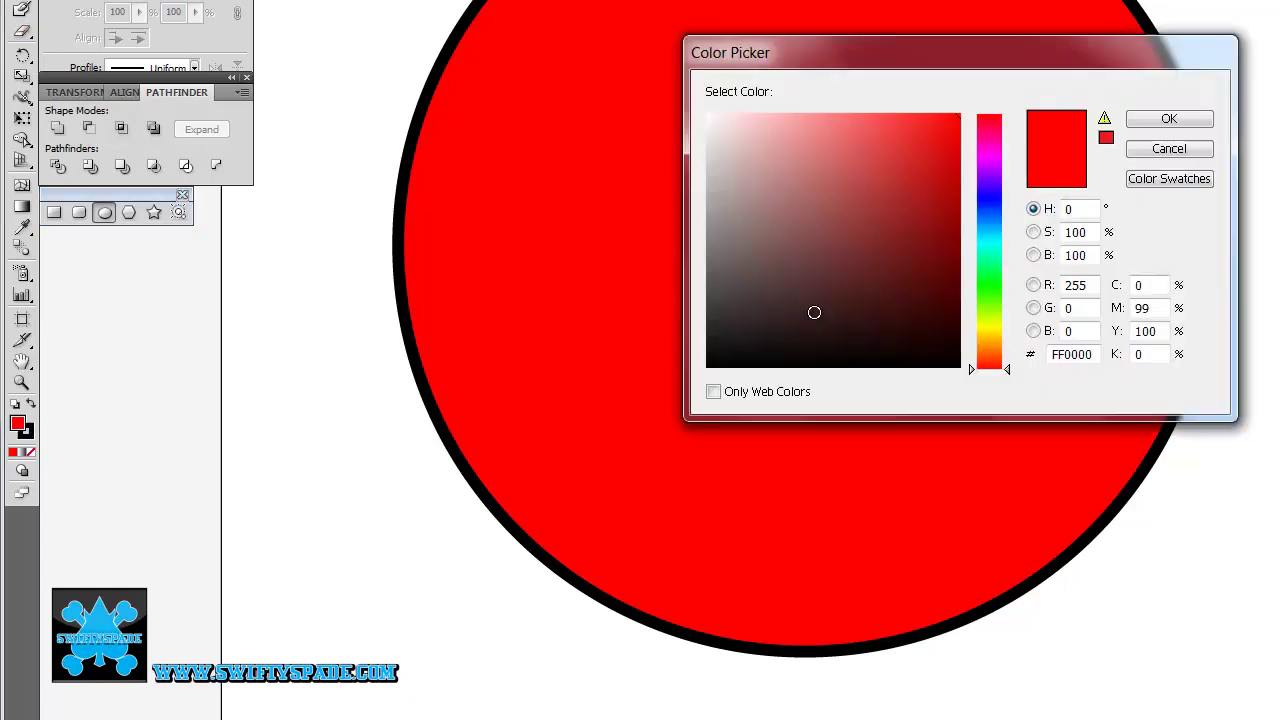
left_click(716, 119)
left_click(790, 283)
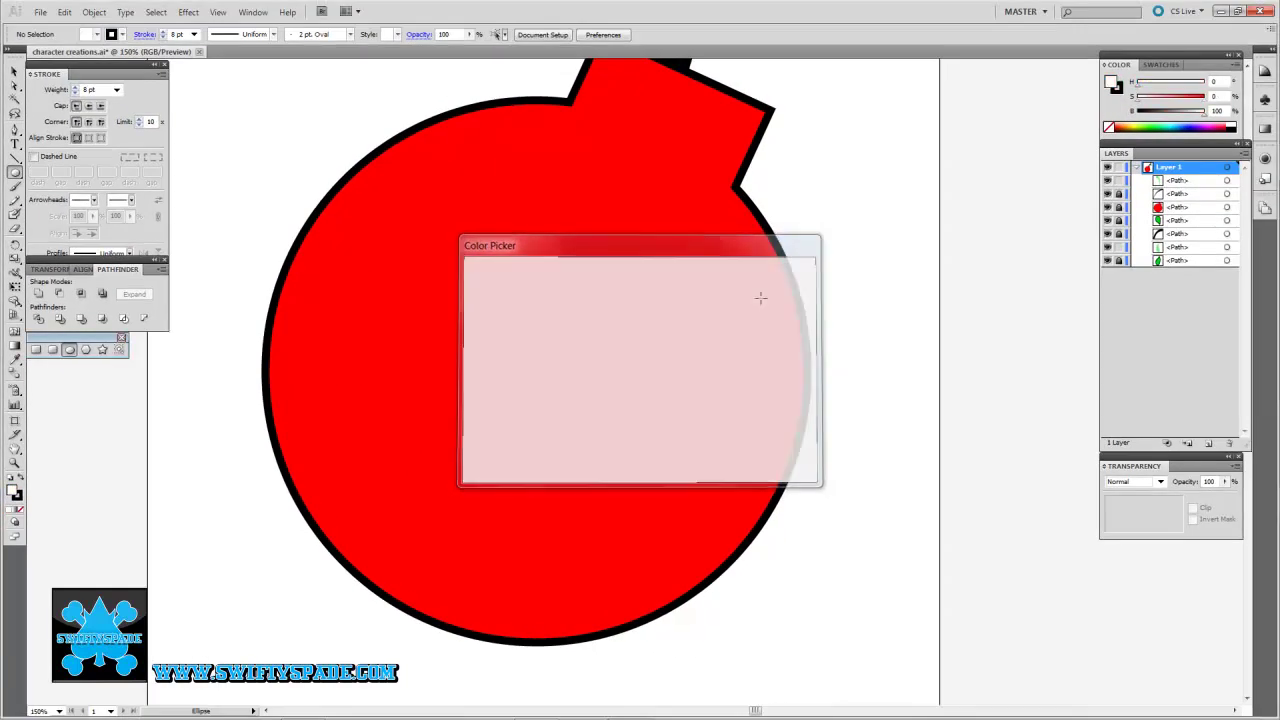
Step: Draw a tall white eye ellipse on the bomb's upper-left and zoom in on it
left_click_drag(543, 282, 643, 474)
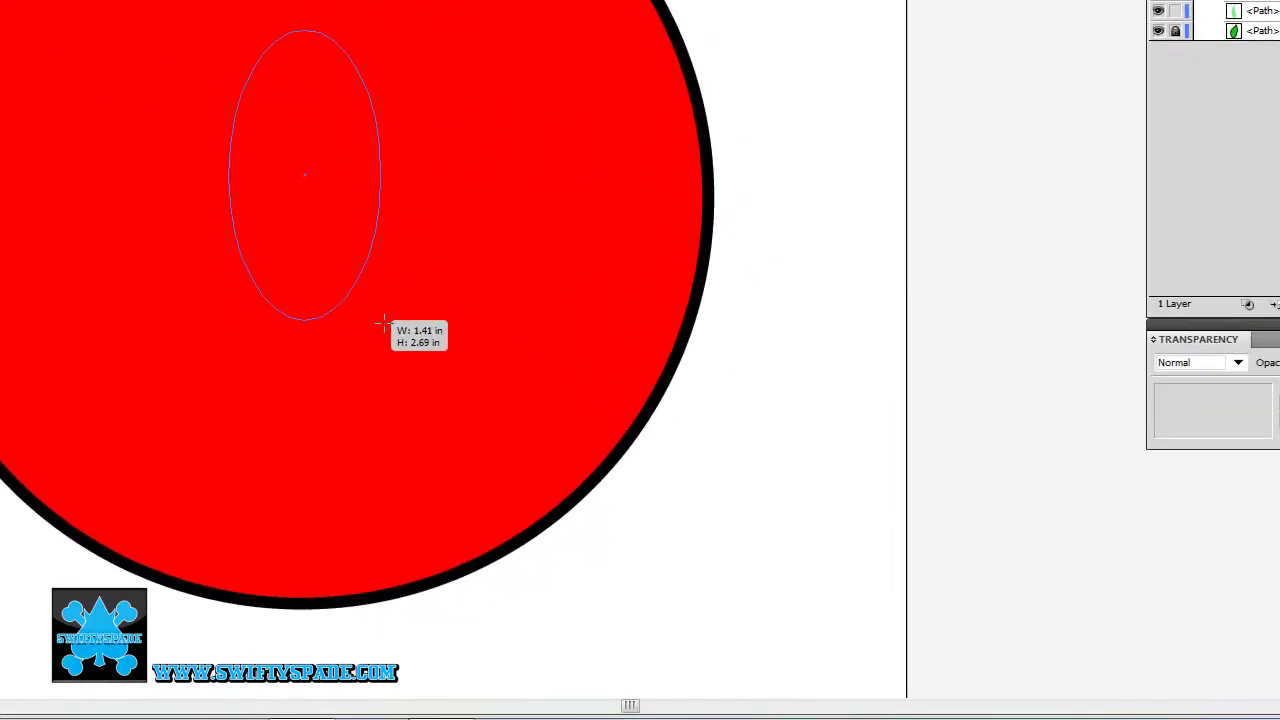
mouse_move(384, 323)
left_mouse_down()
mouse_move(370, 322)
mouse_move(380, 315)
left_mouse_up()
key("v")
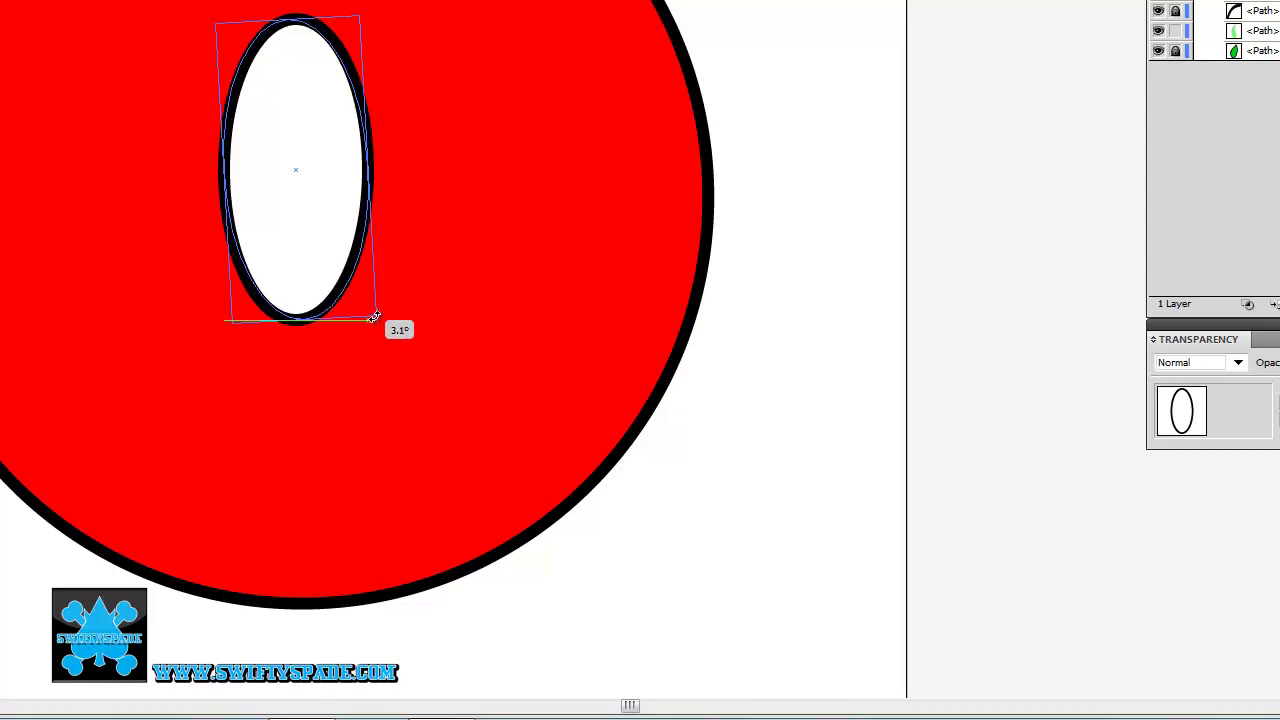
left_click(847, 431)
key("ctrl+minus")
key("ctrl+minus")
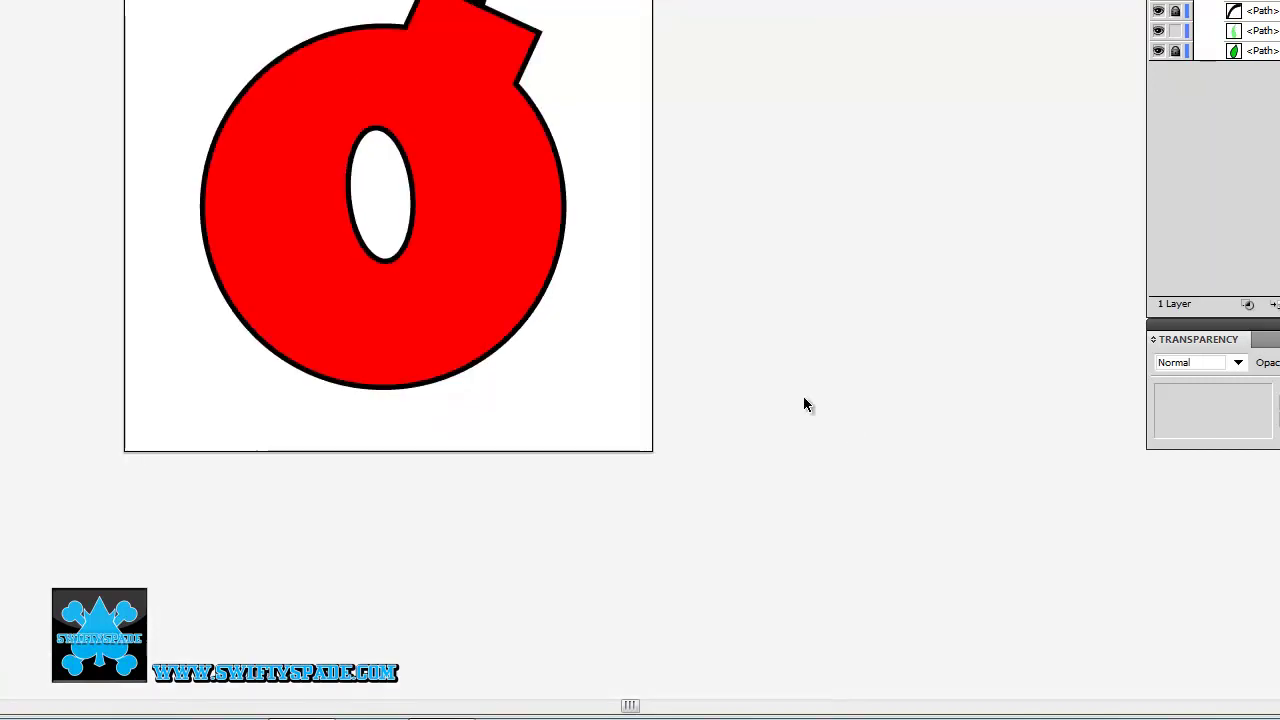
left_click_drag(657, 251, 673, 334)
key("ctrl+plus")
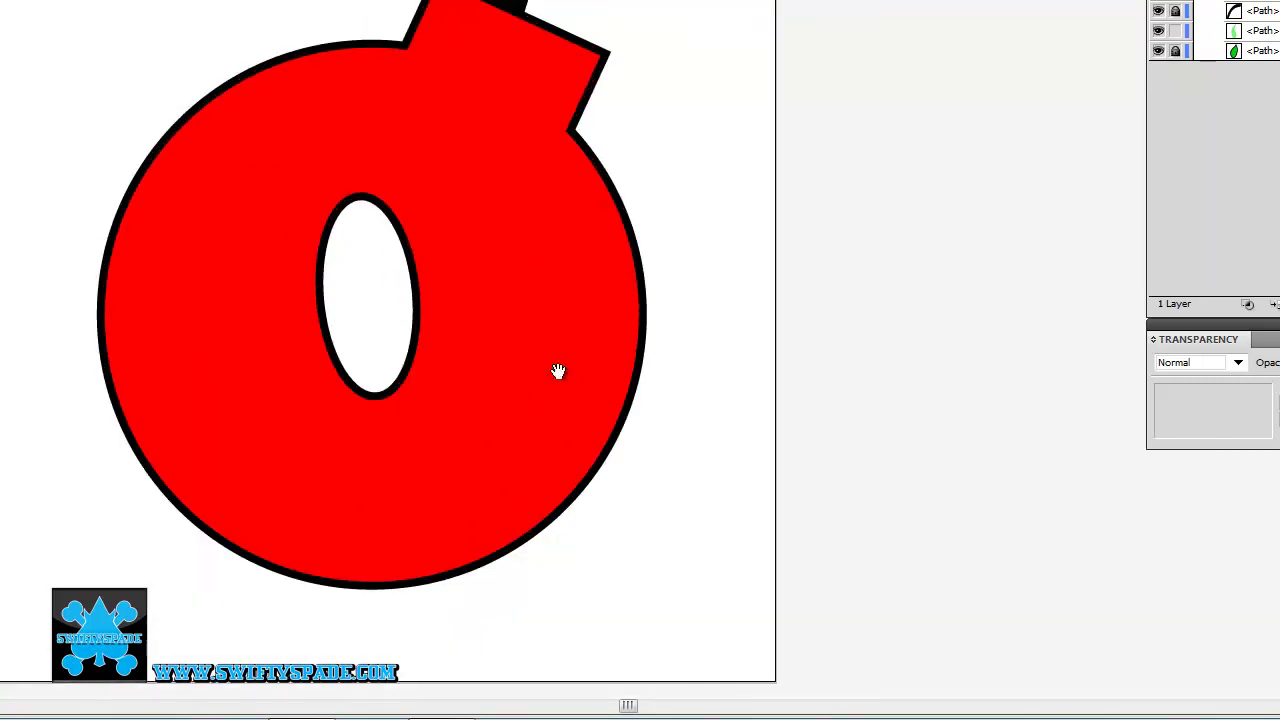
scroll(575, 362, "down", 3)
key("ctrl+plus")
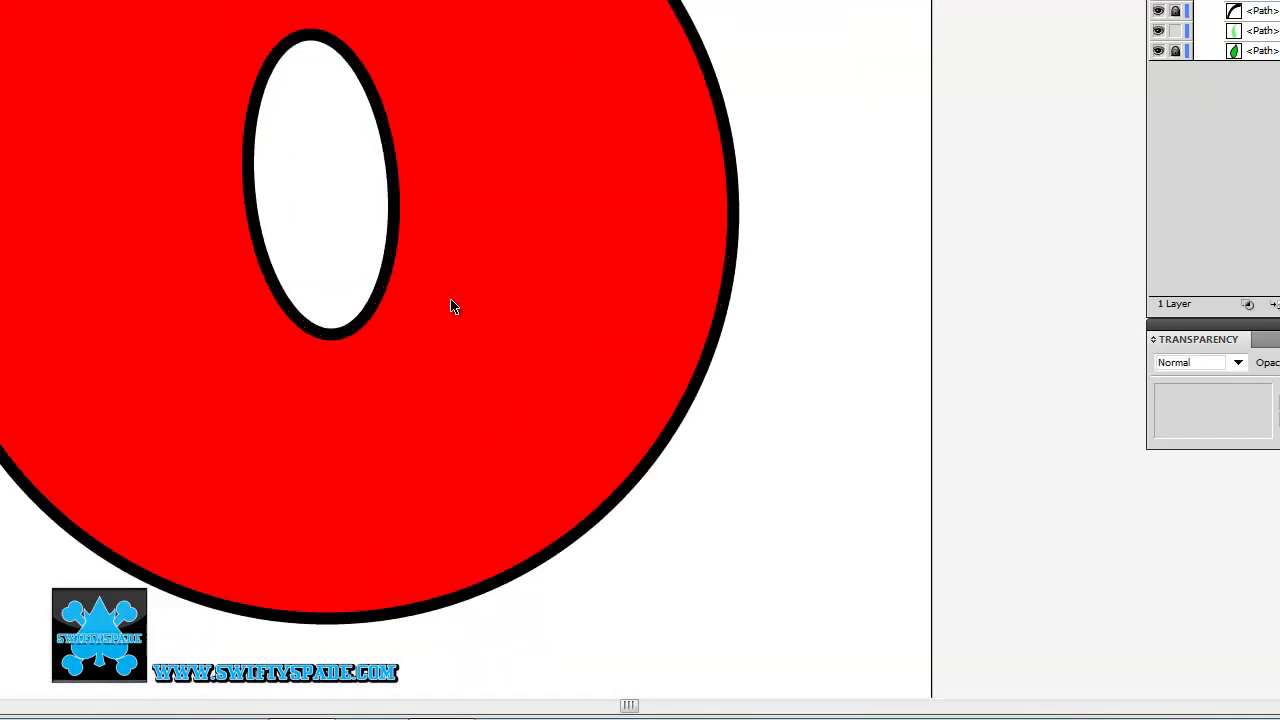
Step: Alt-drag a copy of the eye leftward, shrink it, tilt it slightly, and nudge it into place
left_click_drag(289, 320, 63, 373)
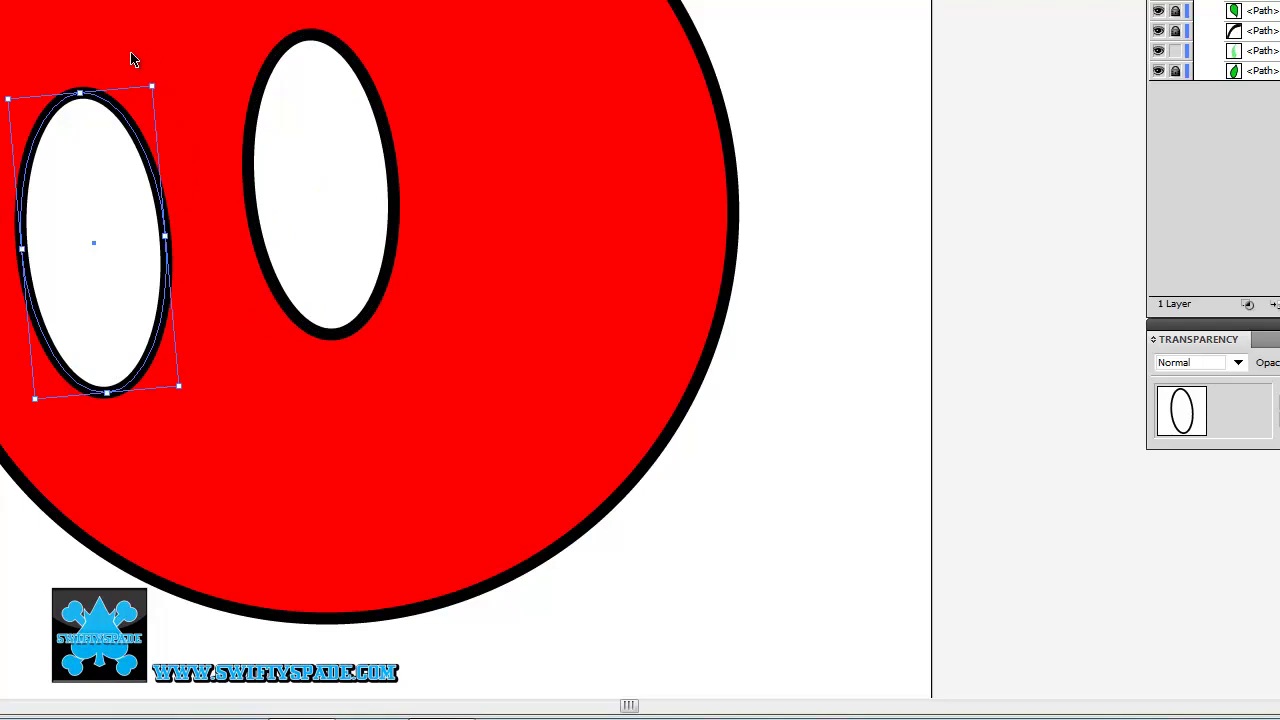
left_click_drag(147, 90, 140, 133)
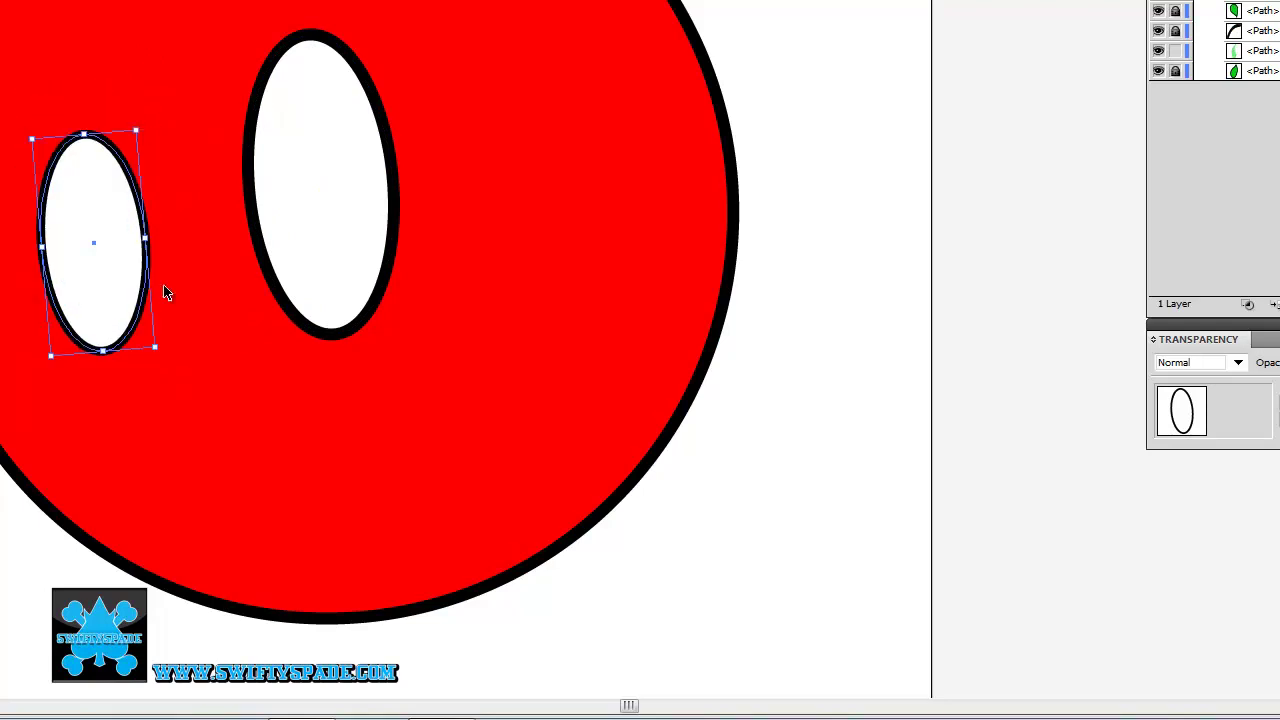
left_click_drag(158, 355, 170, 344)
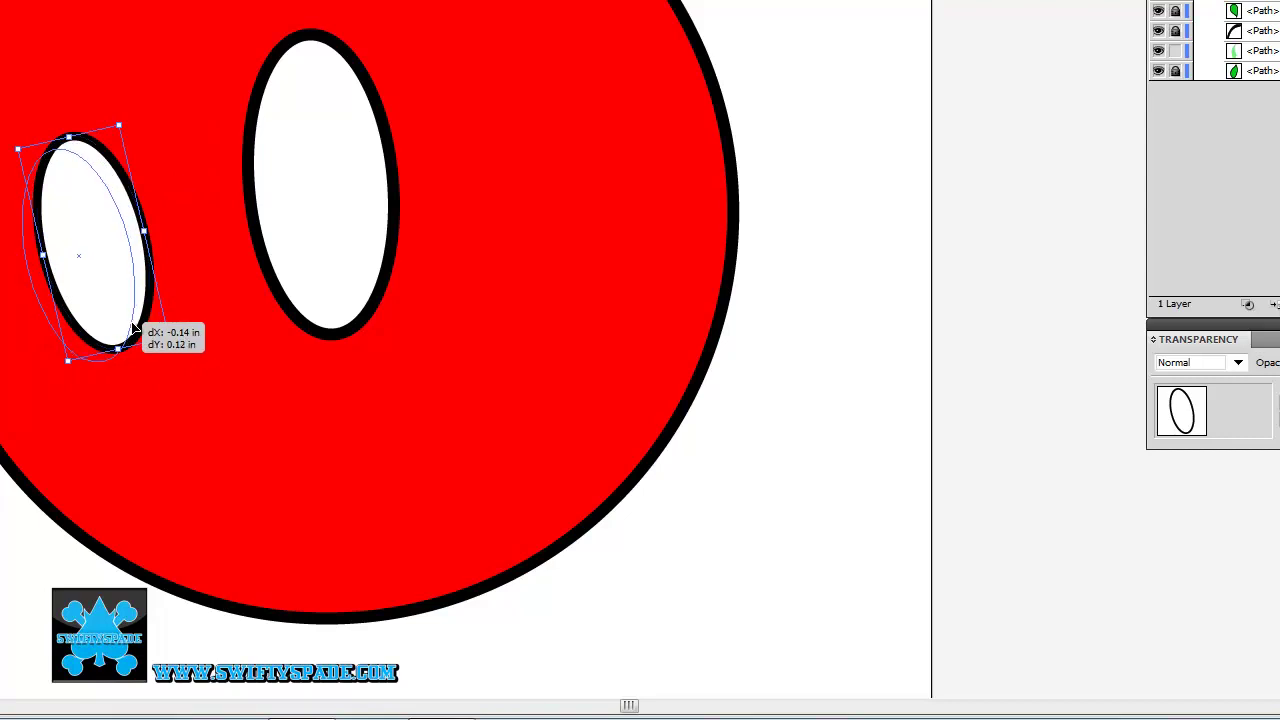
left_click_drag(146, 310, 160, 322)
left_click(534, 557)
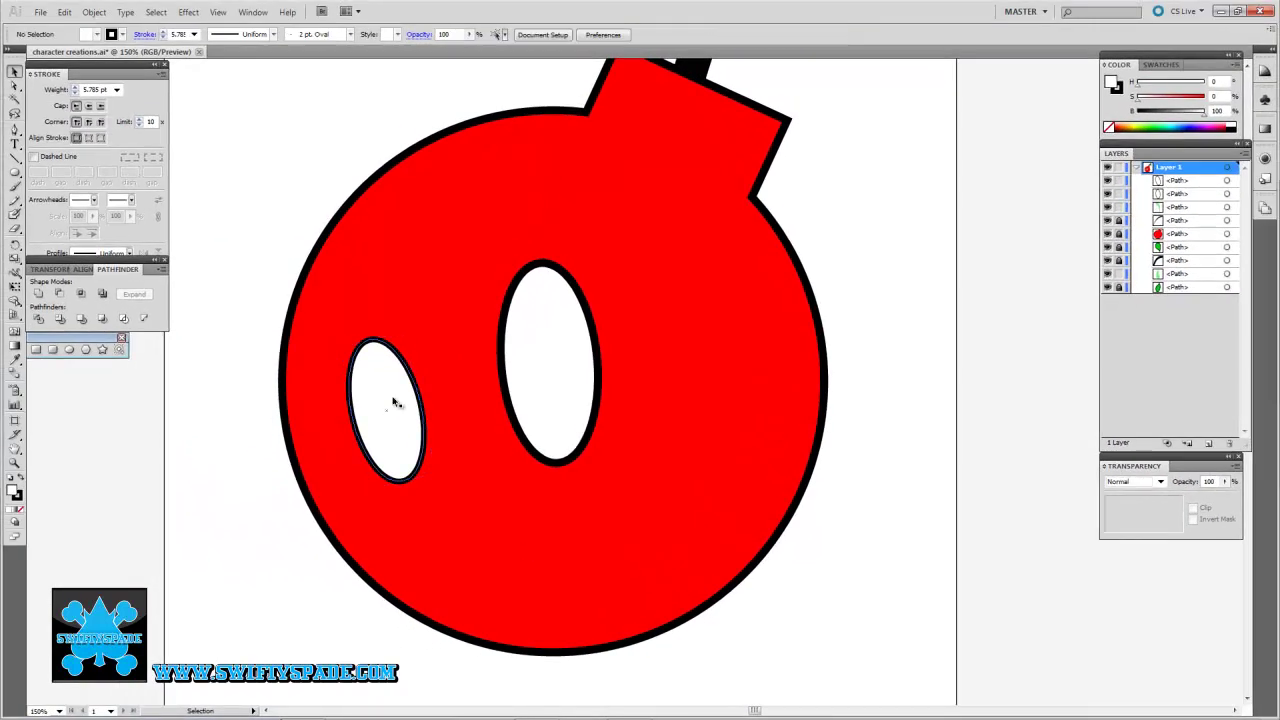
left_click(531, 398)
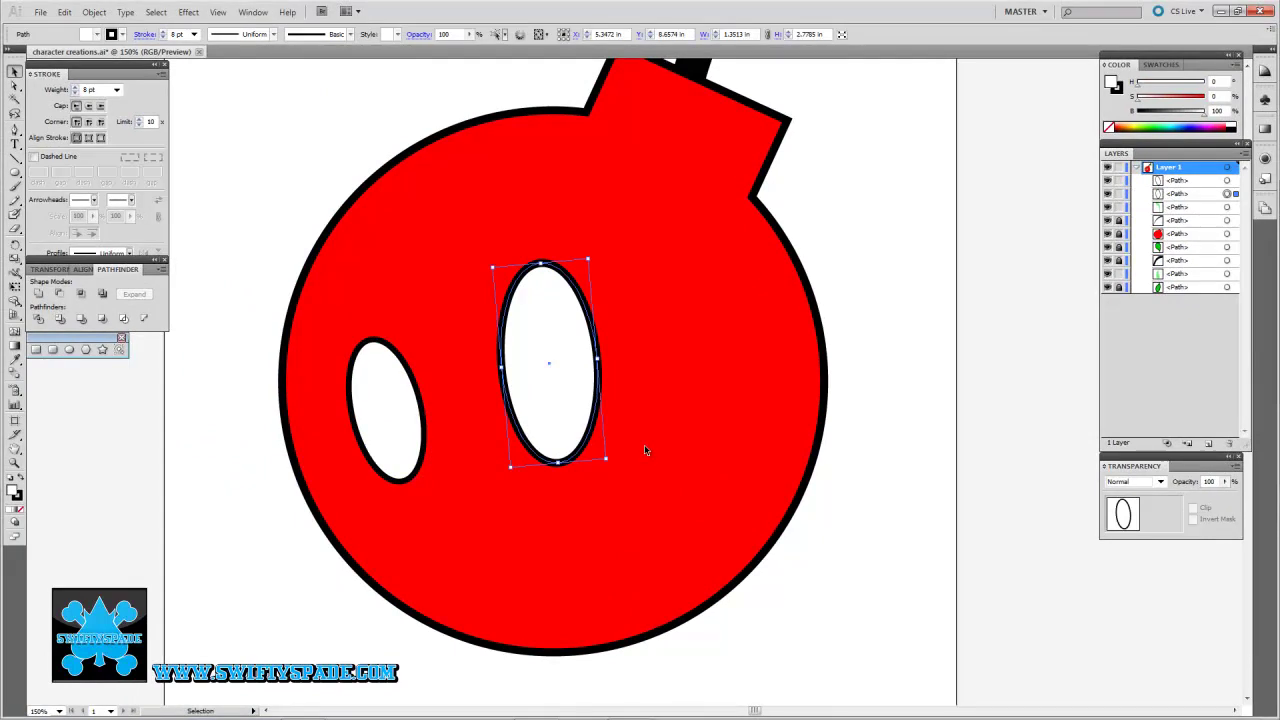
key("ctrl+shift+a")
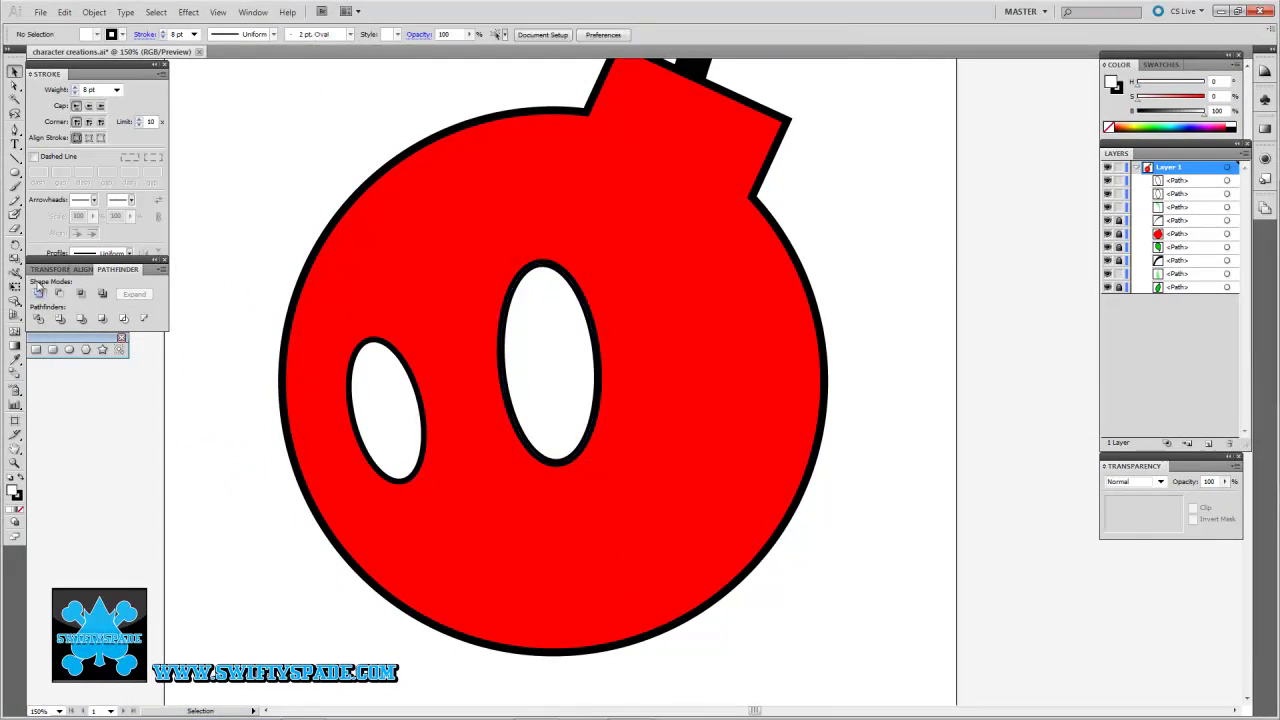
Step: Pen-draw a closed mouth shape with a curved bottom edge below the eyes
left_click(14, 129)
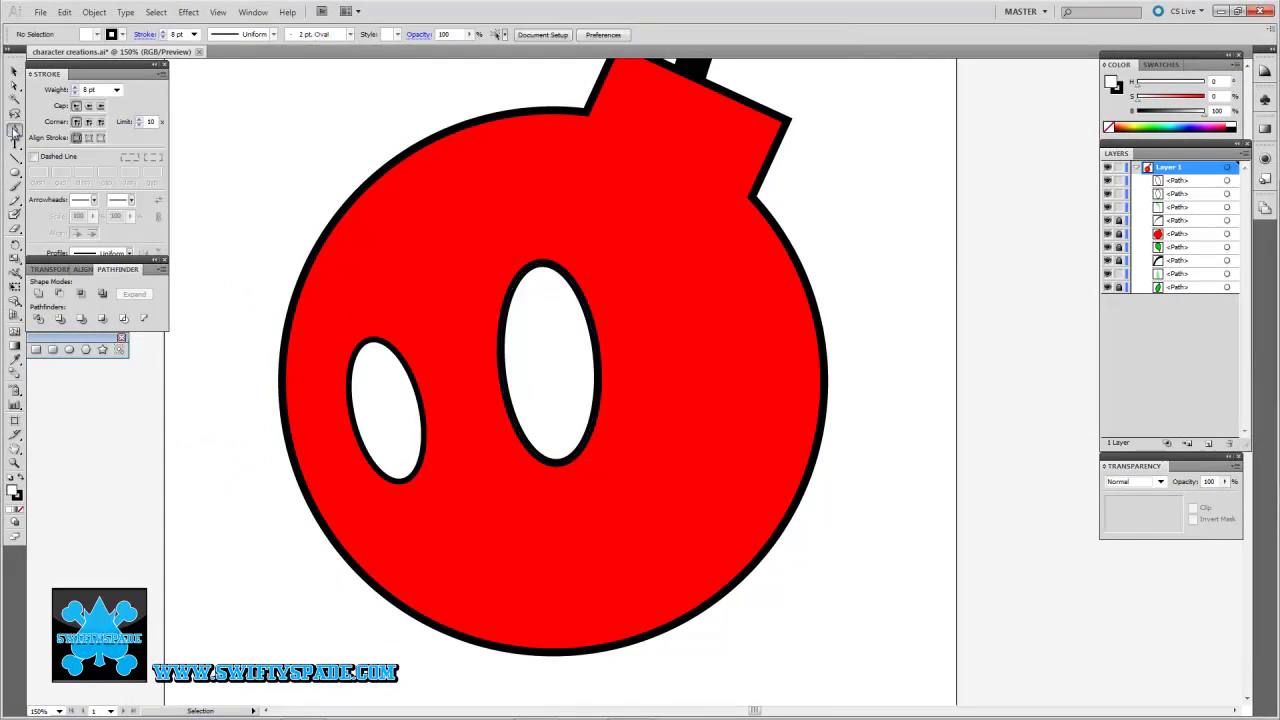
left_click(440, 478)
left_click(507, 460)
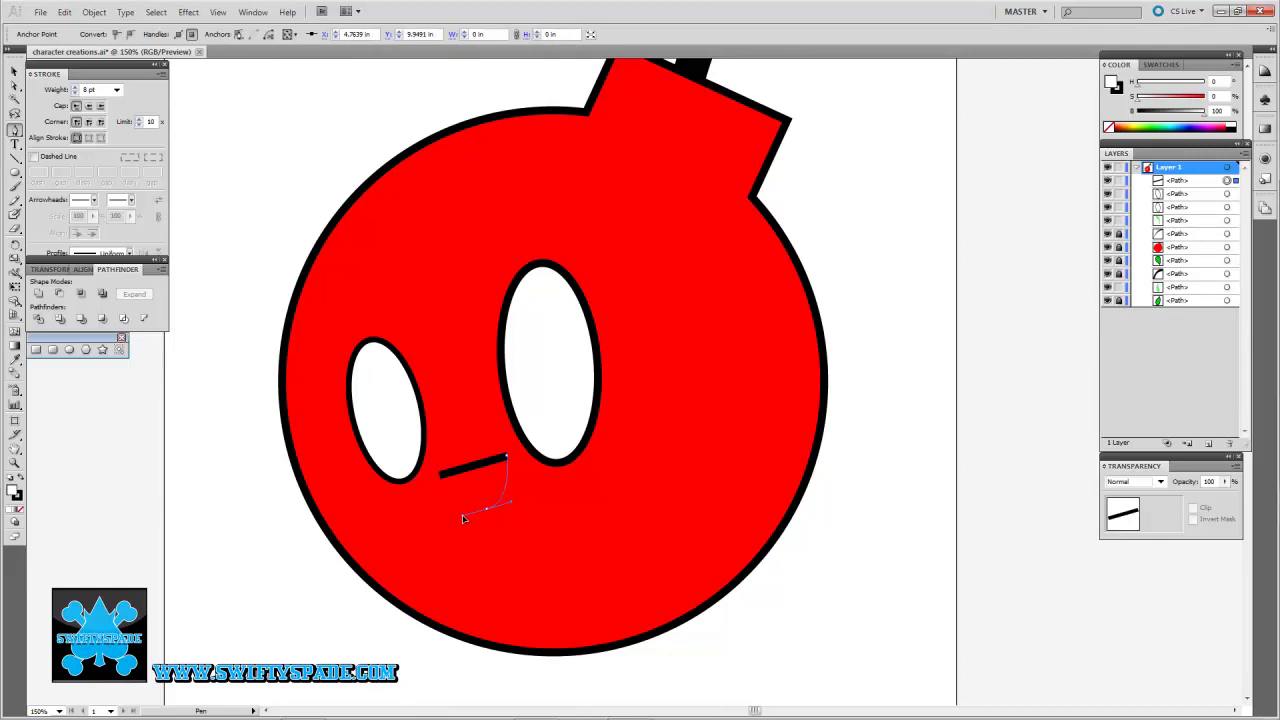
left_click_drag(463, 519, 461, 514)
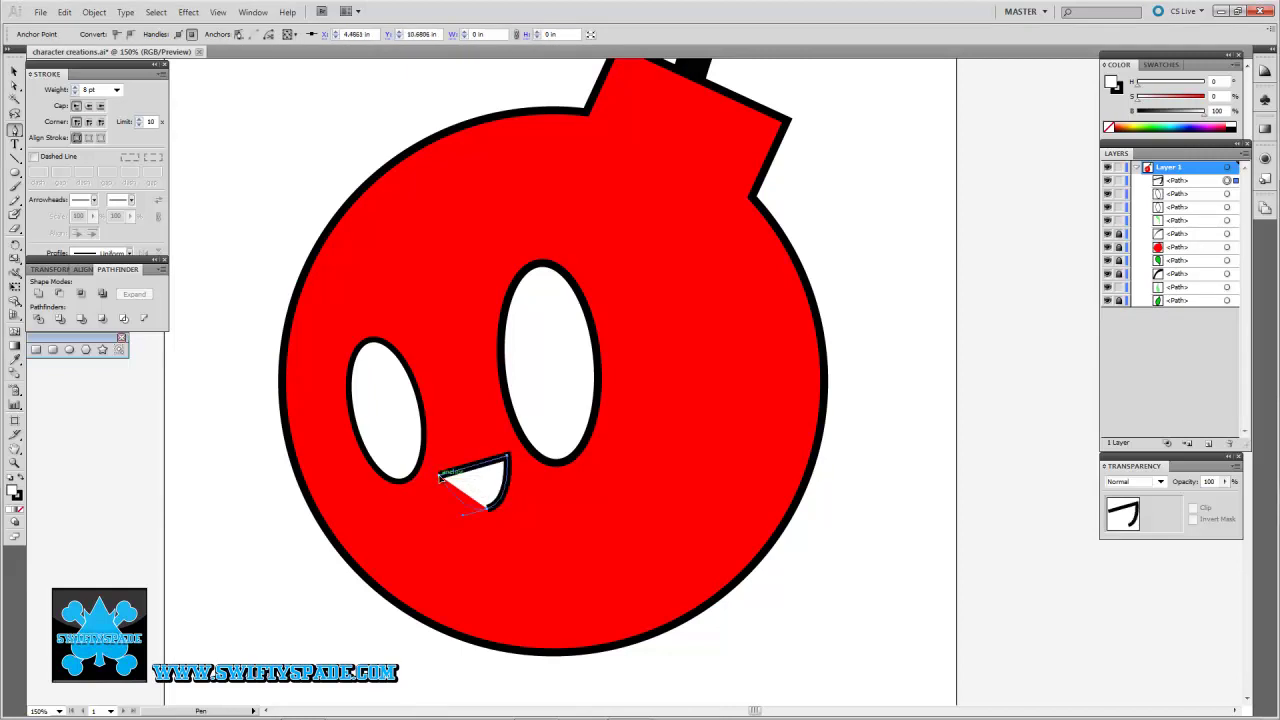
left_click(440, 478)
Step: Reshape the mouth's bottom curve by dragging its bottom anchor with Direct Selection
key("a")
left_click(487, 523)
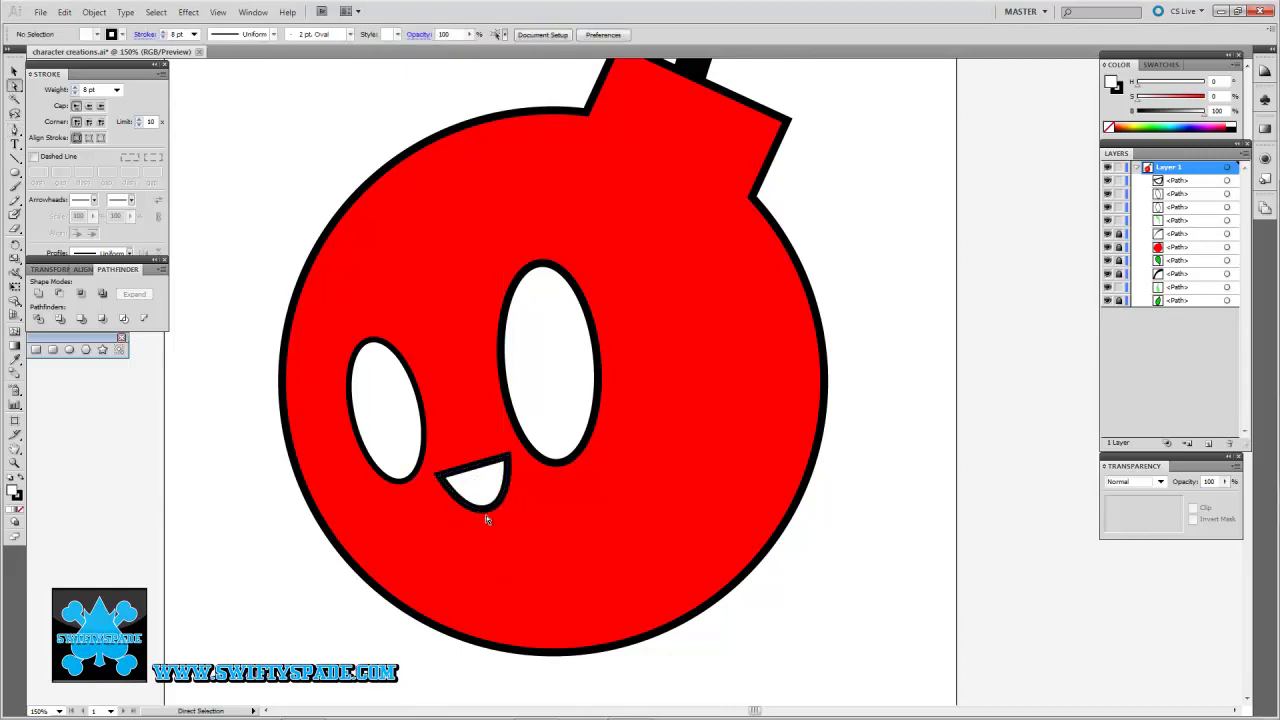
left_click(477, 514)
left_click_drag(463, 520, 522, 504)
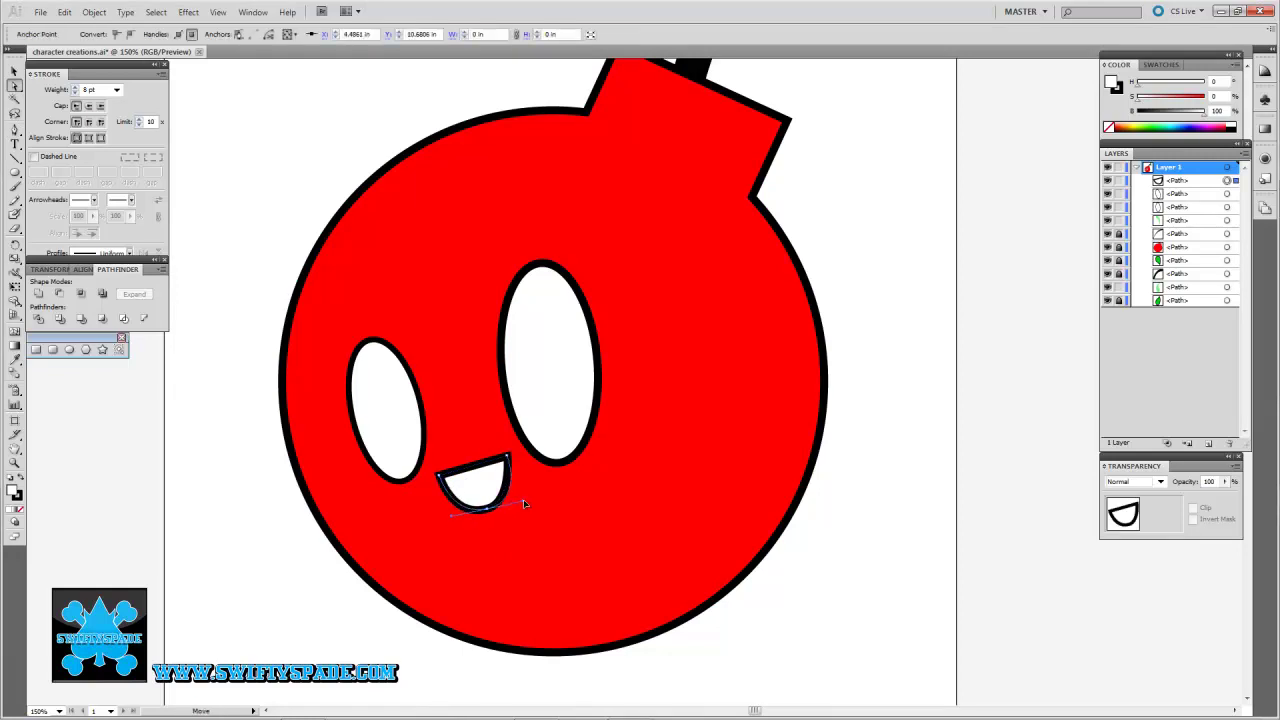
key("ctrl+shift+a")
scroll(560, 540, "up", 3)
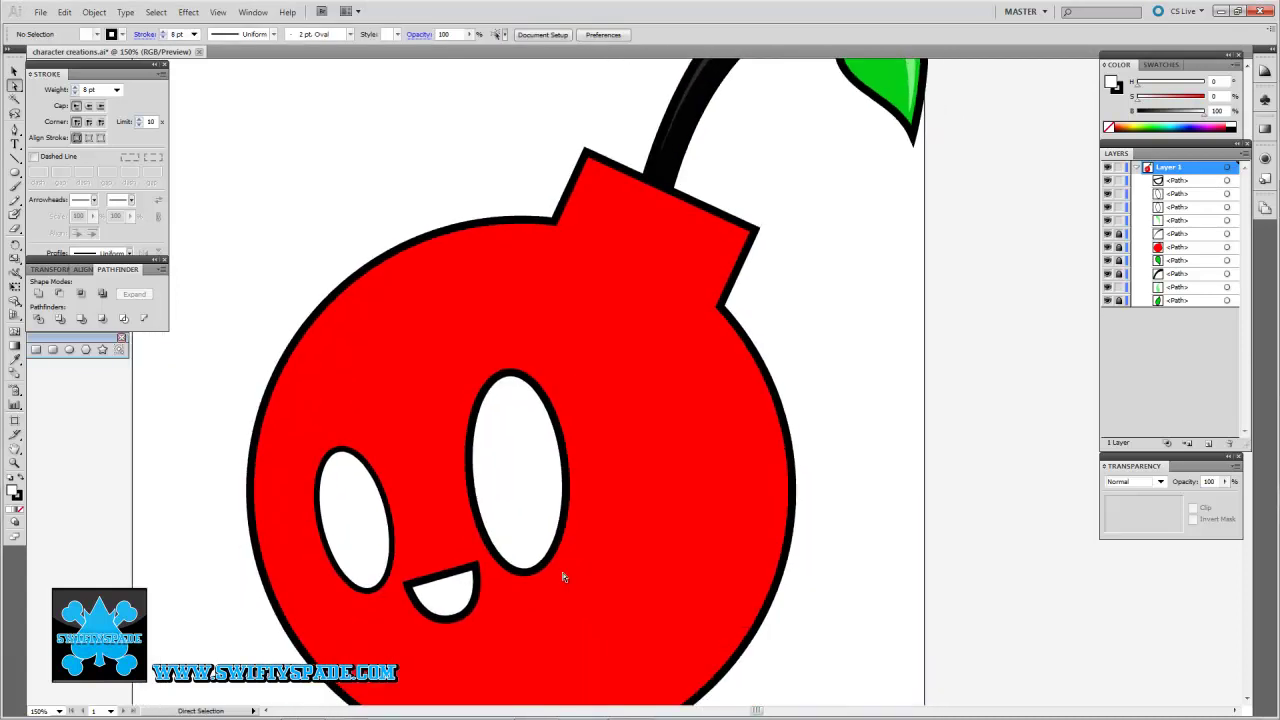
Step: Try removing the right eye's black outline, then undo it
left_click(518, 570)
left_click(18, 498)
left_click(20, 511)
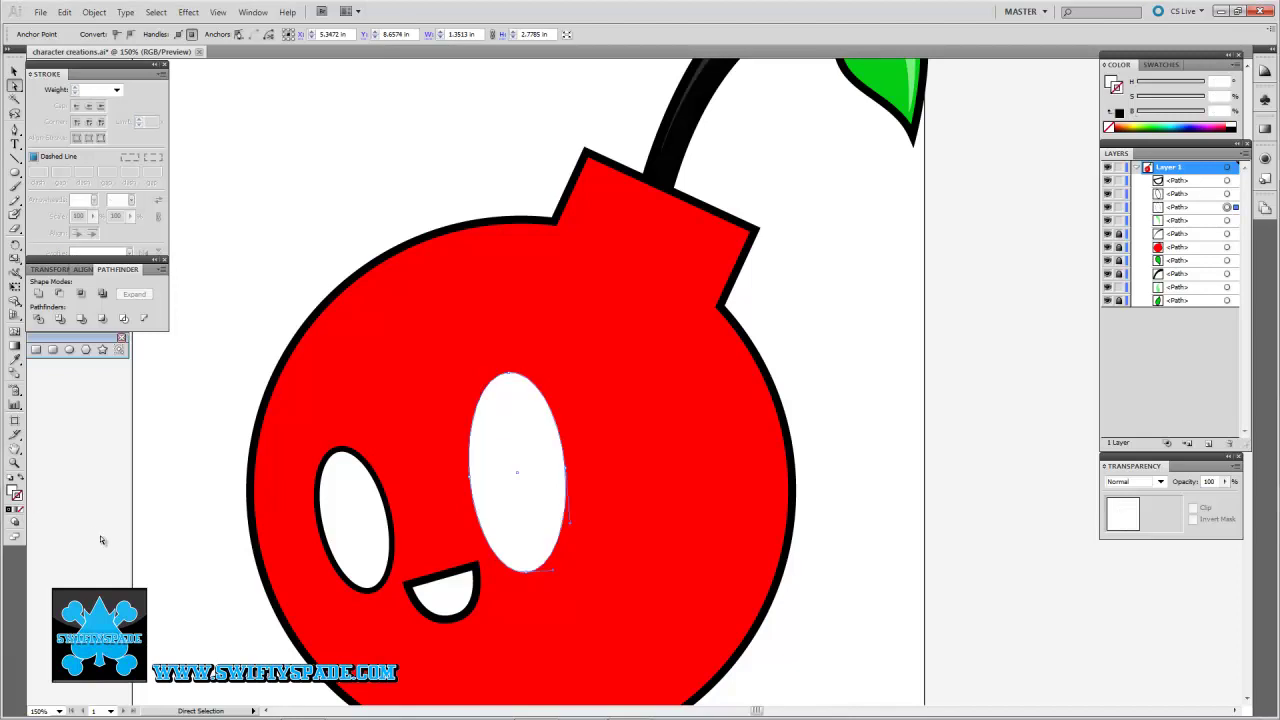
key("ctrl+z")
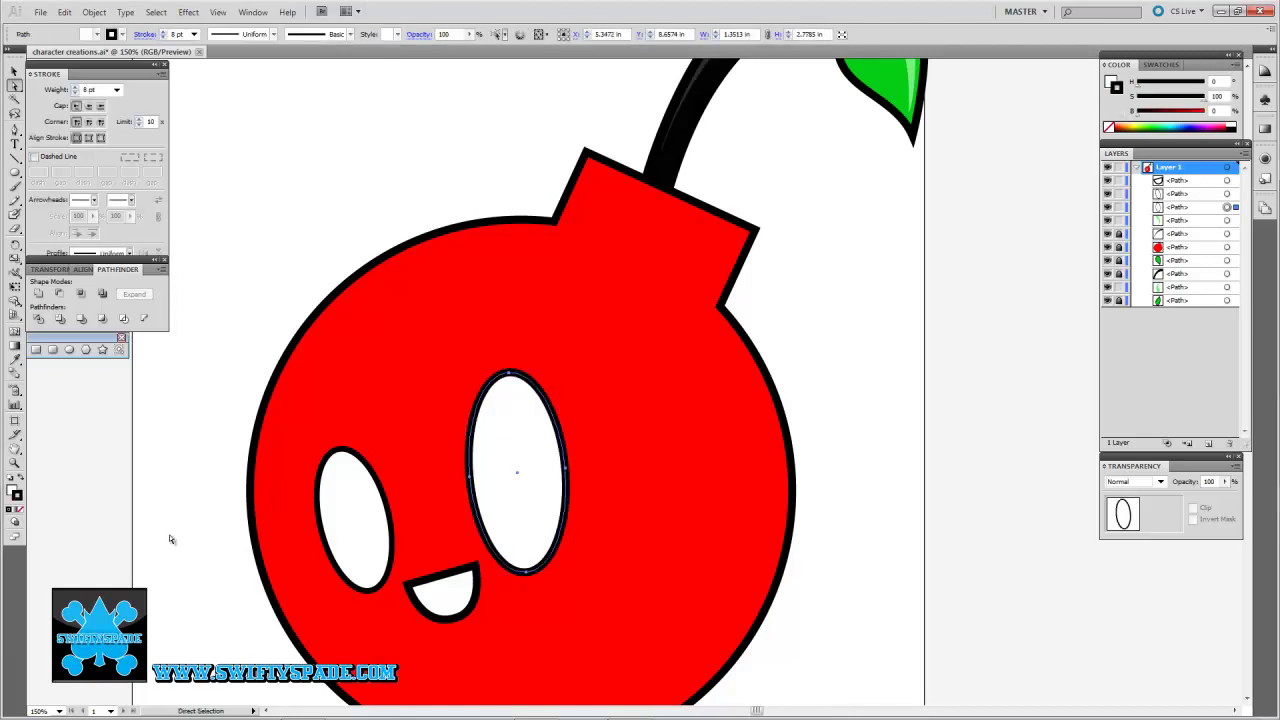
left_click(176, 538)
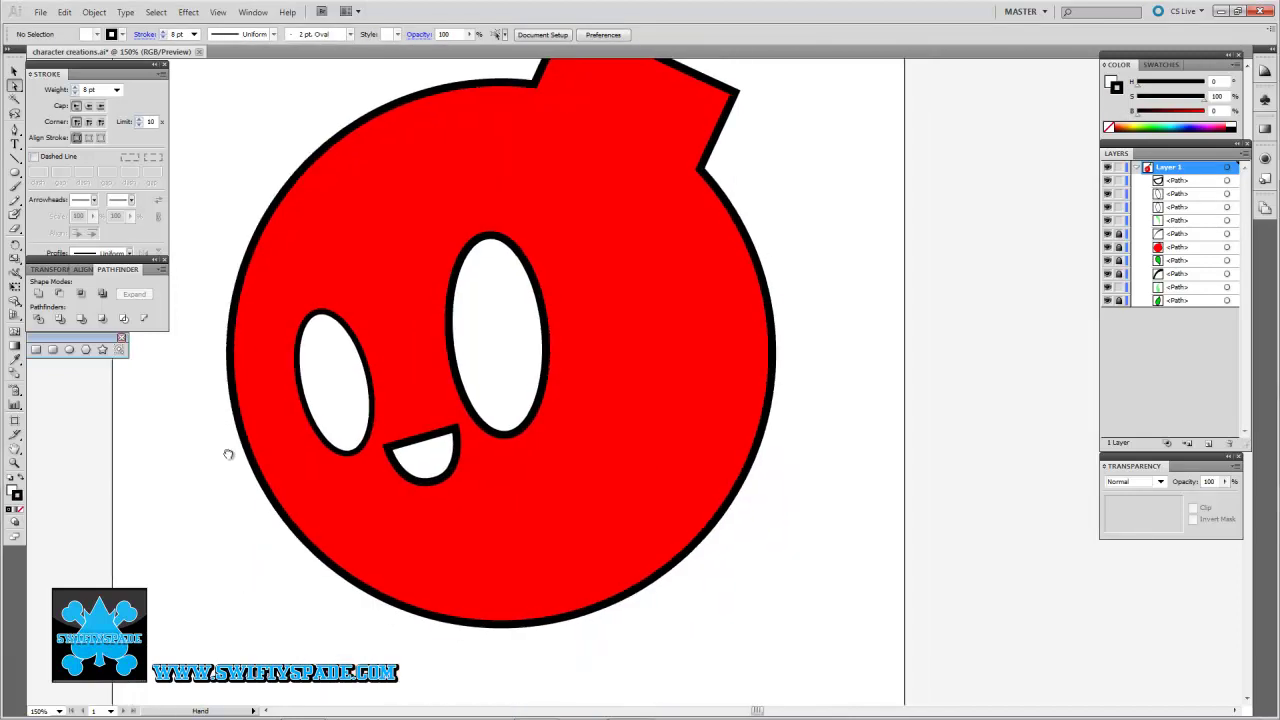
left_click_drag(200, 551, 222, 566)
Step: Give both eyes no outline and a near-black fill
left_click(466, 503)
left_click(334, 516, "shift")
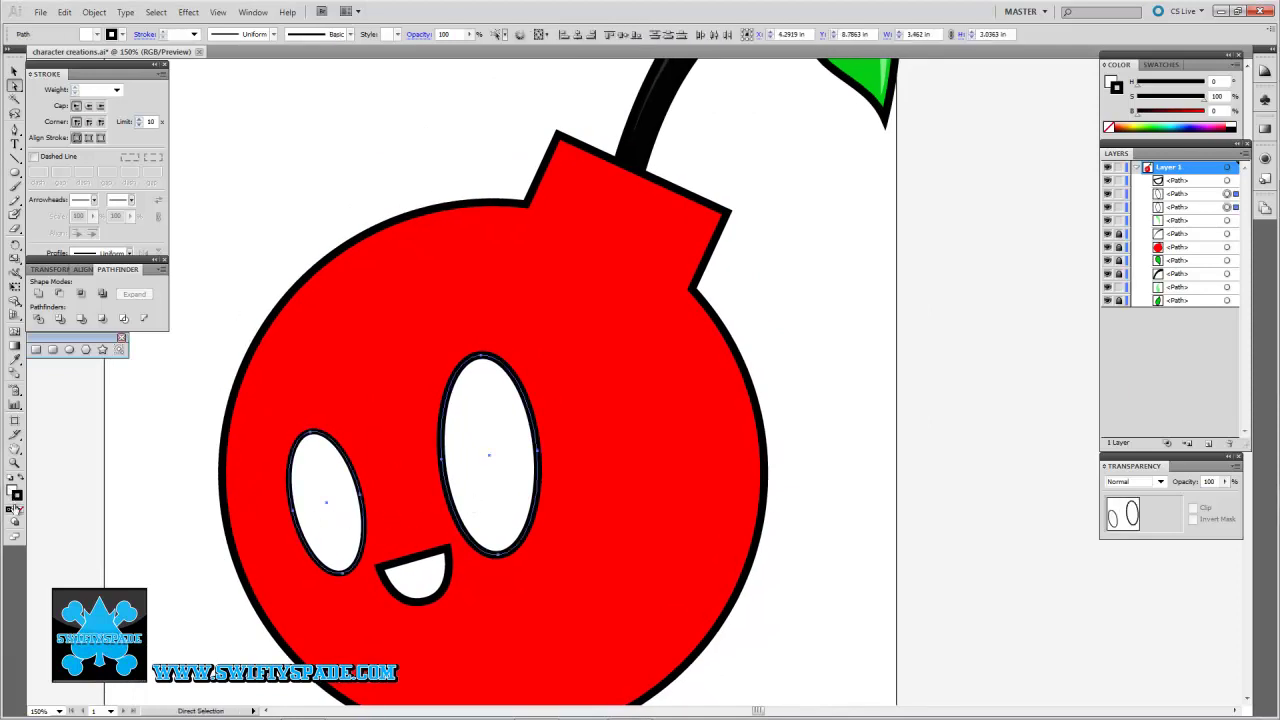
left_click(21, 510)
double_click(14, 491)
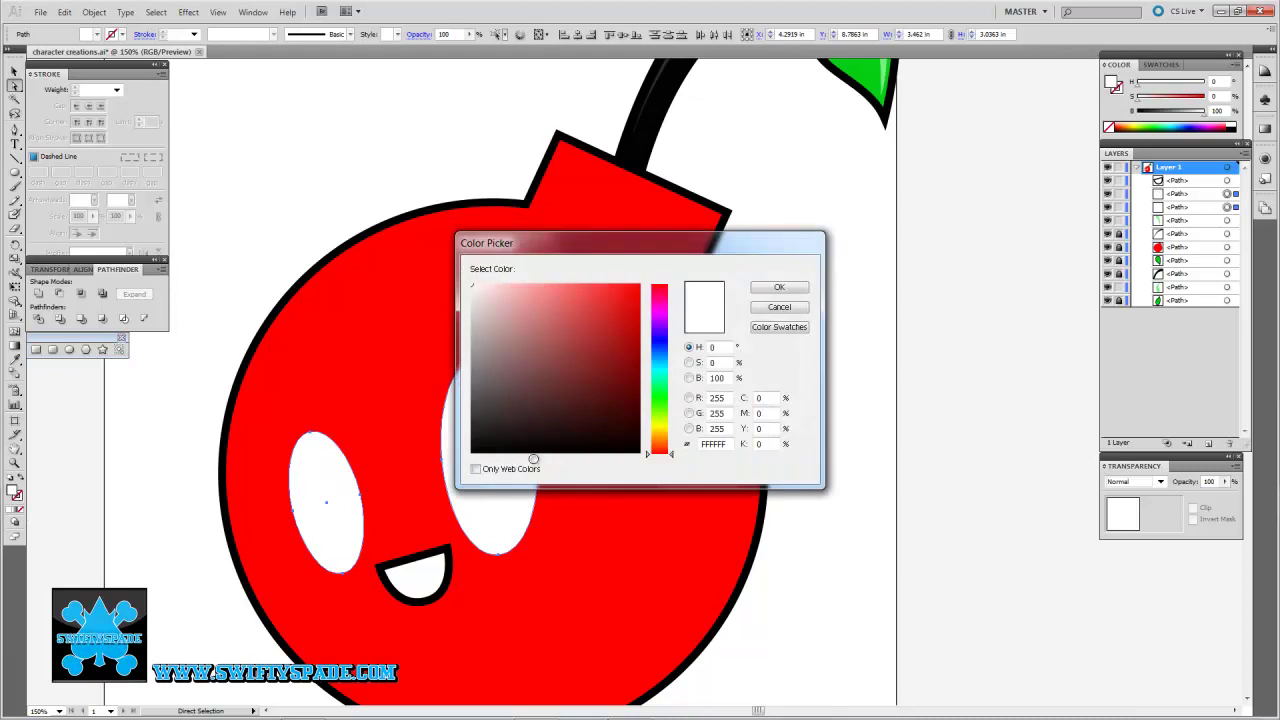
left_click_drag(520, 438, 471, 450)
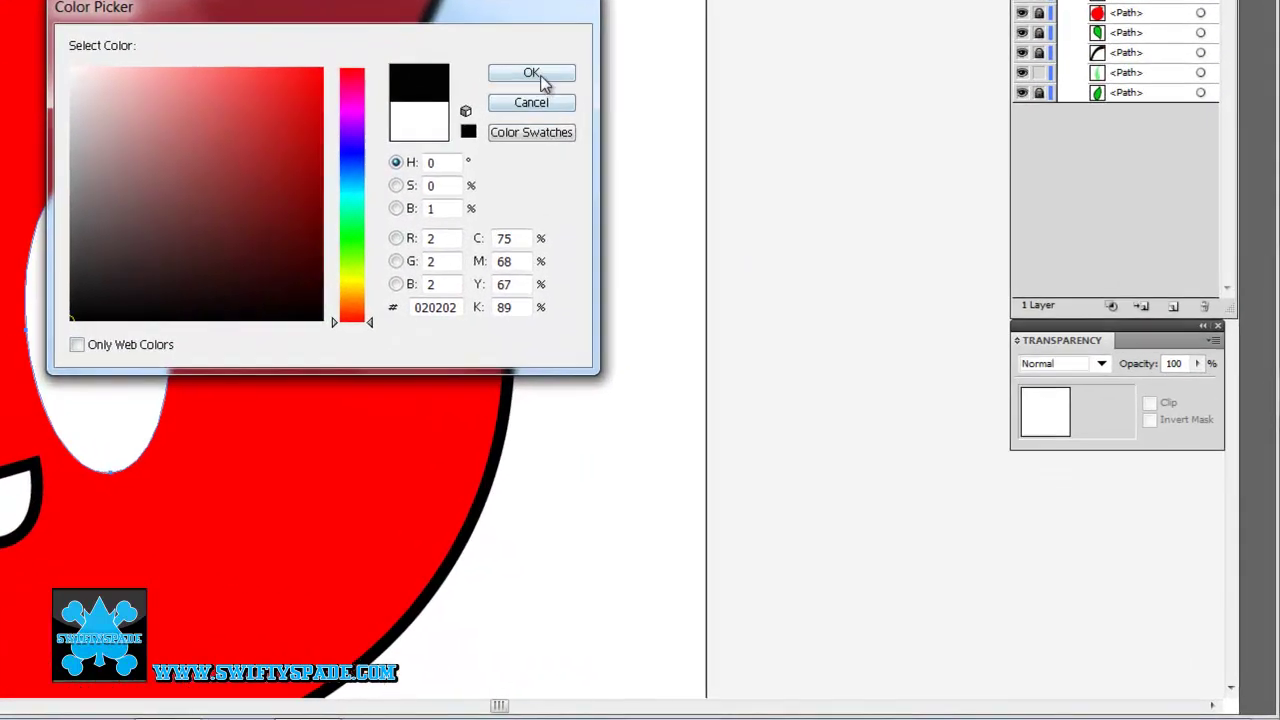
left_click(779, 287)
Step: Sample the bomb body's red as the current fill colour with the Eyedropper
mouse_move(640, 334)
left_mouse_down()
mouse_move(637, 177)
mouse_move(660, 286)
left_mouse_up()
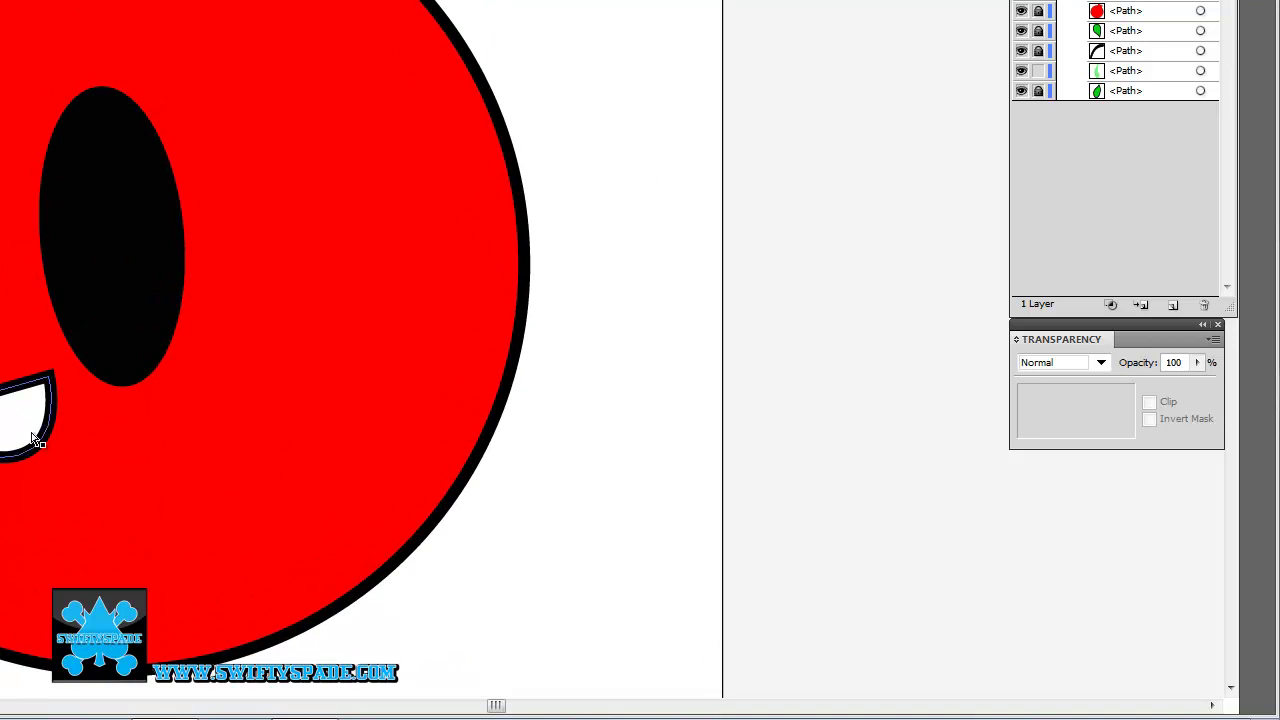
left_click_drag(408, 398, 224, 412)
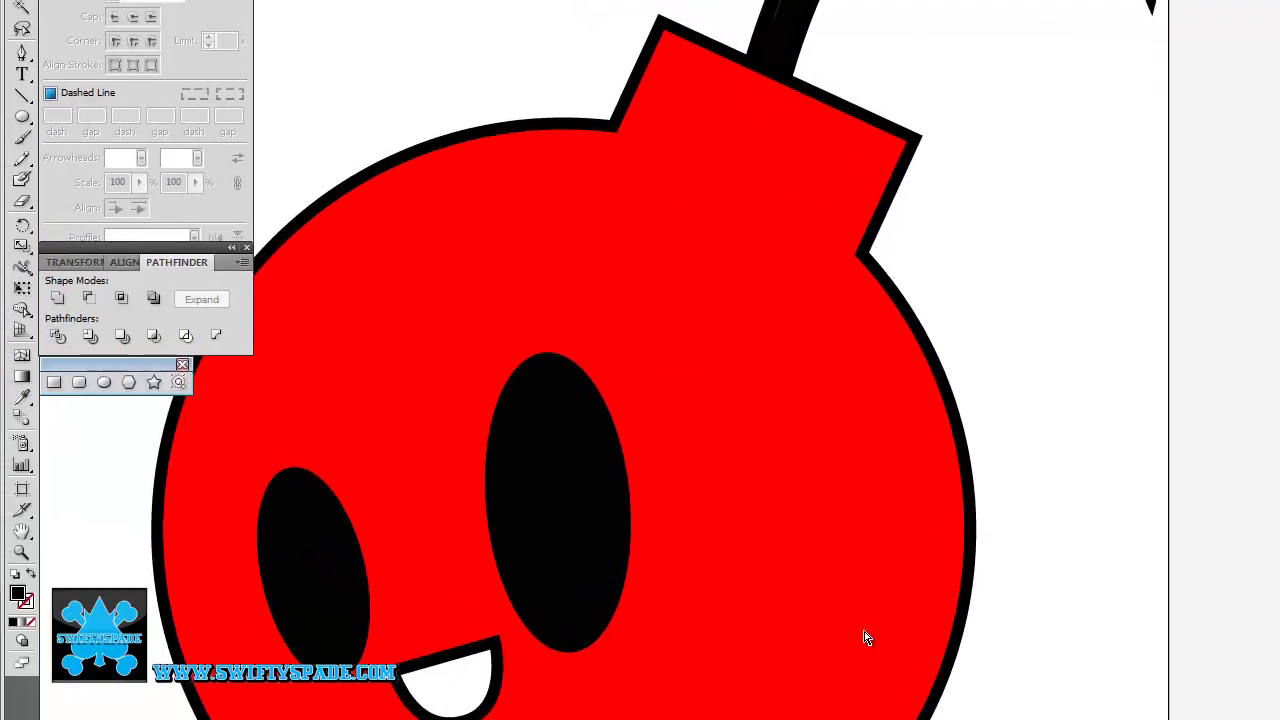
left_click(315, 495)
left_click_drag(363, 519, 403, 425)
key("ctrl+shift+a")
key("l")
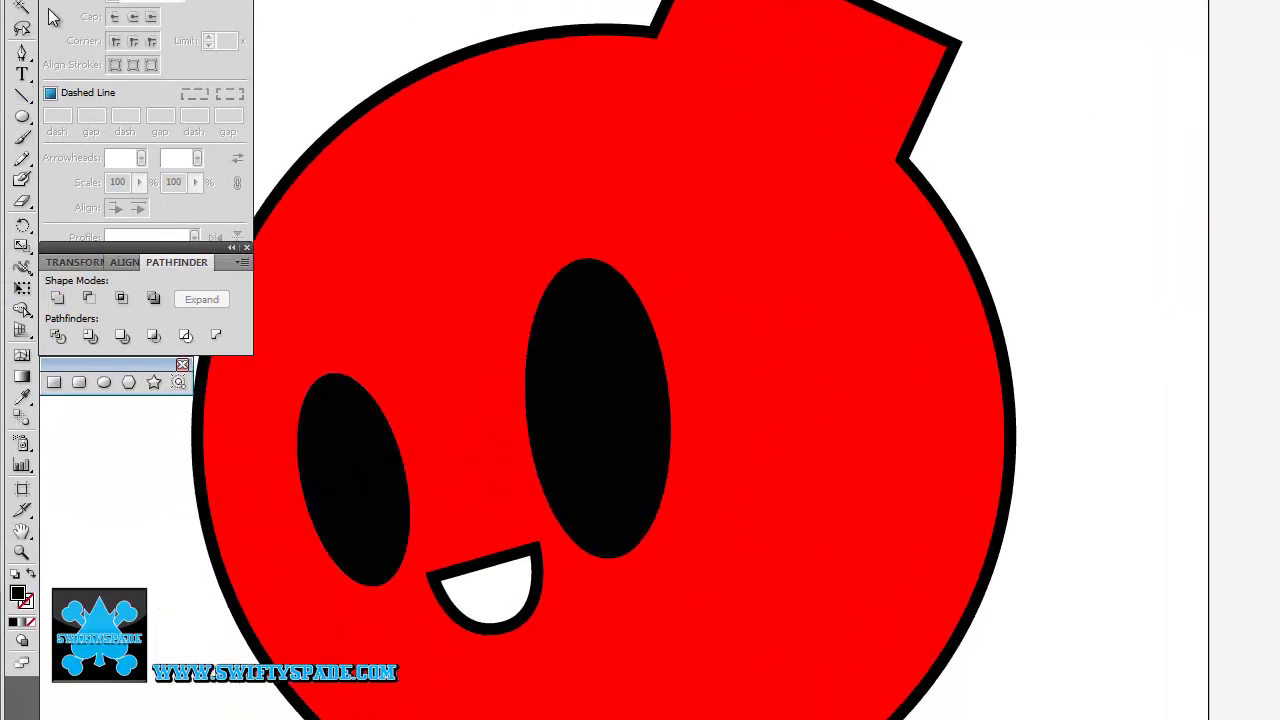
left_click(808, 336)
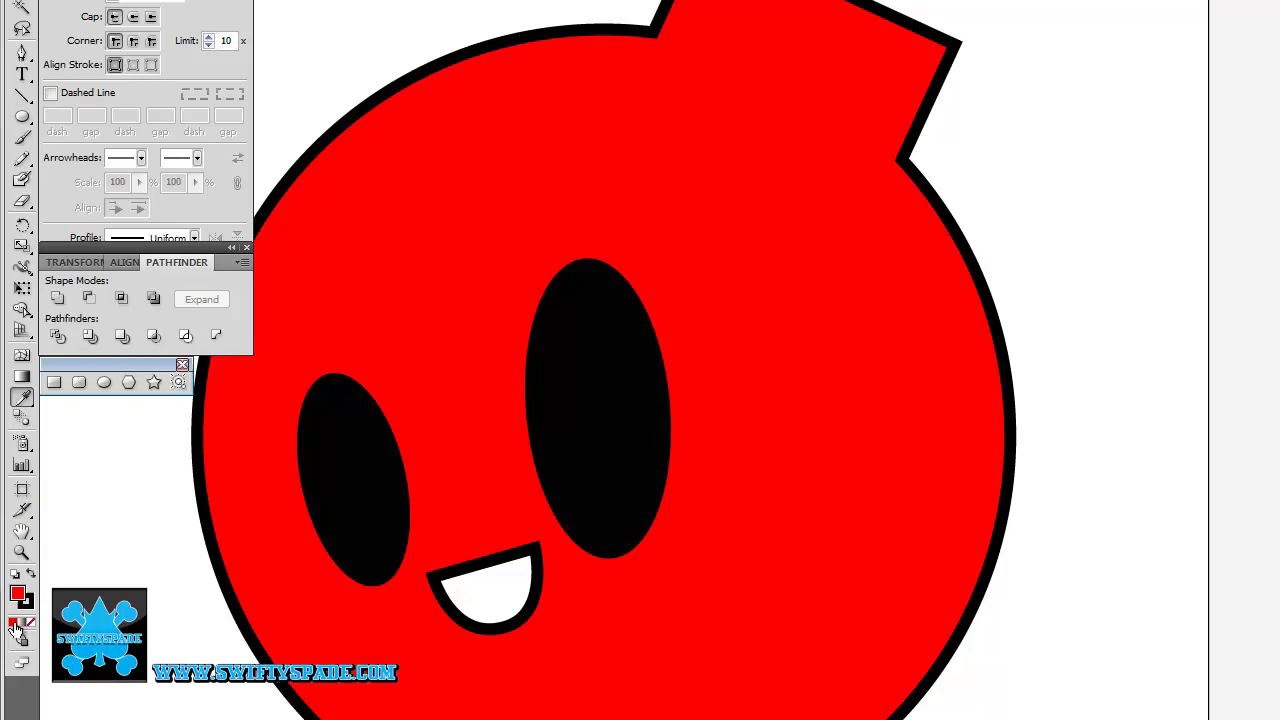
Step: Set the stroke to None and lighten the red fill to about 47% saturation
left_click(30, 622)
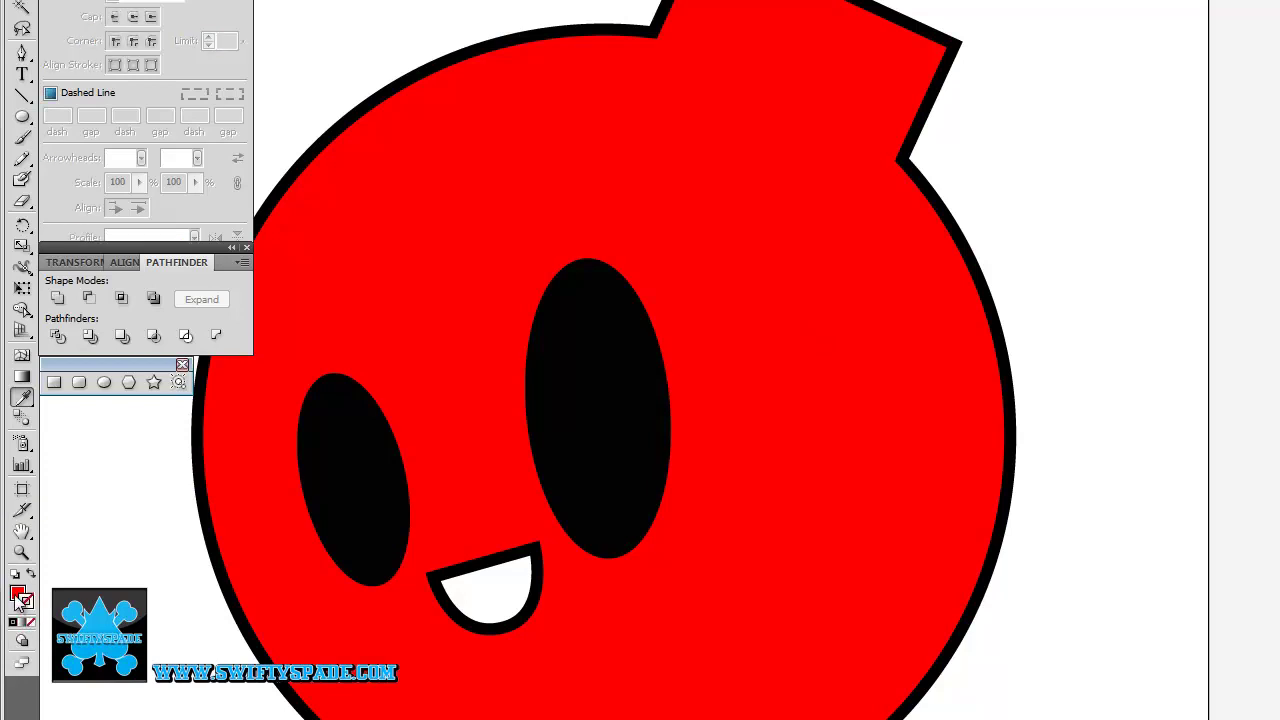
double_click(20, 598)
left_click(871, 363)
left_click(883, 296)
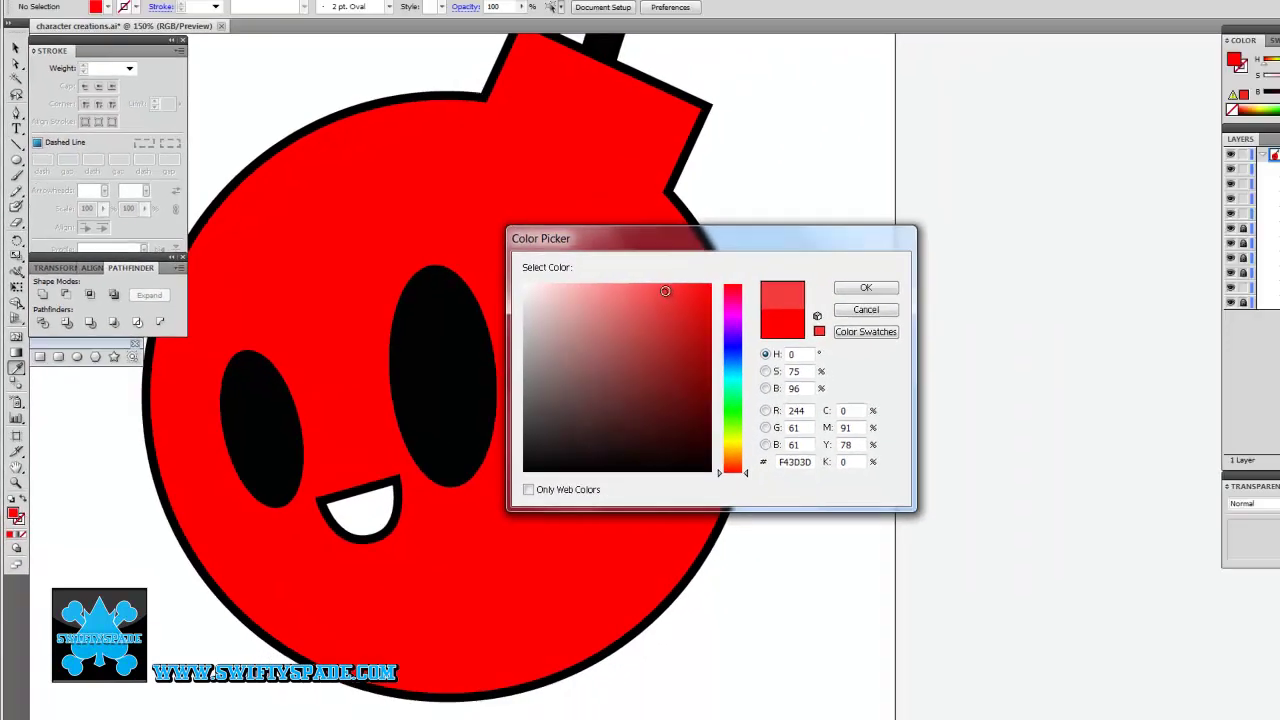
left_click(778, 309)
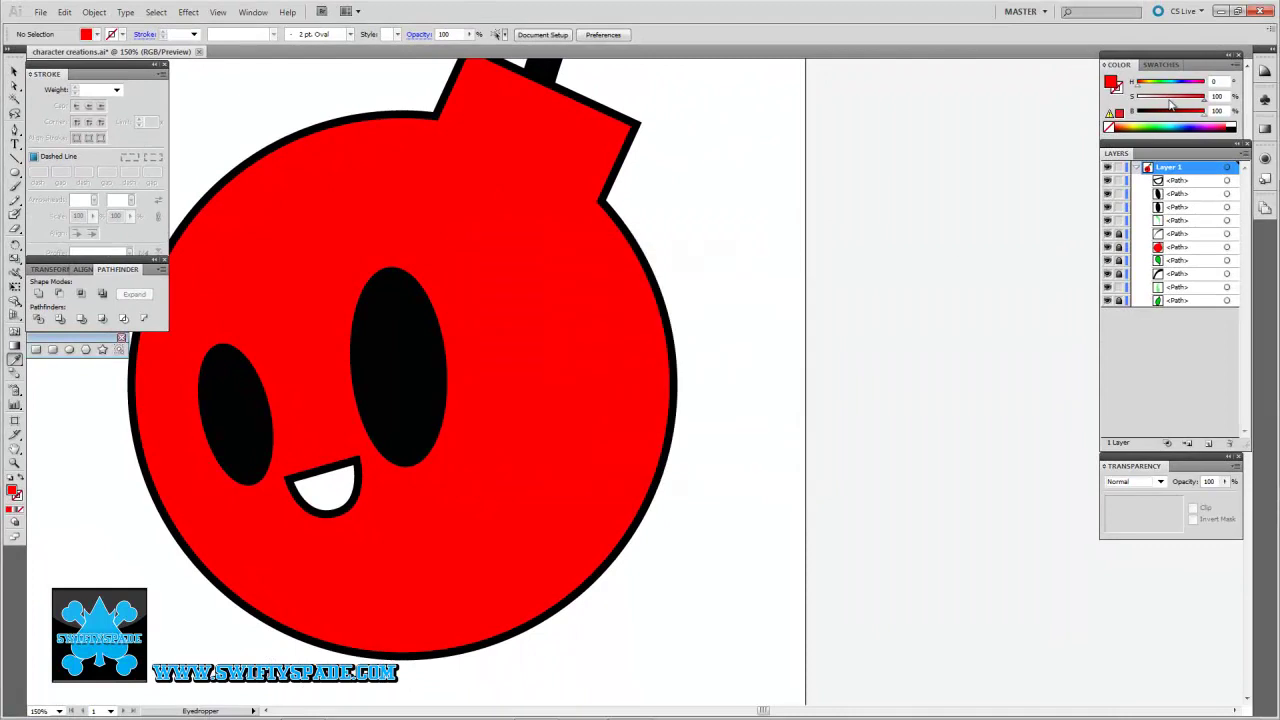
left_click(1169, 101)
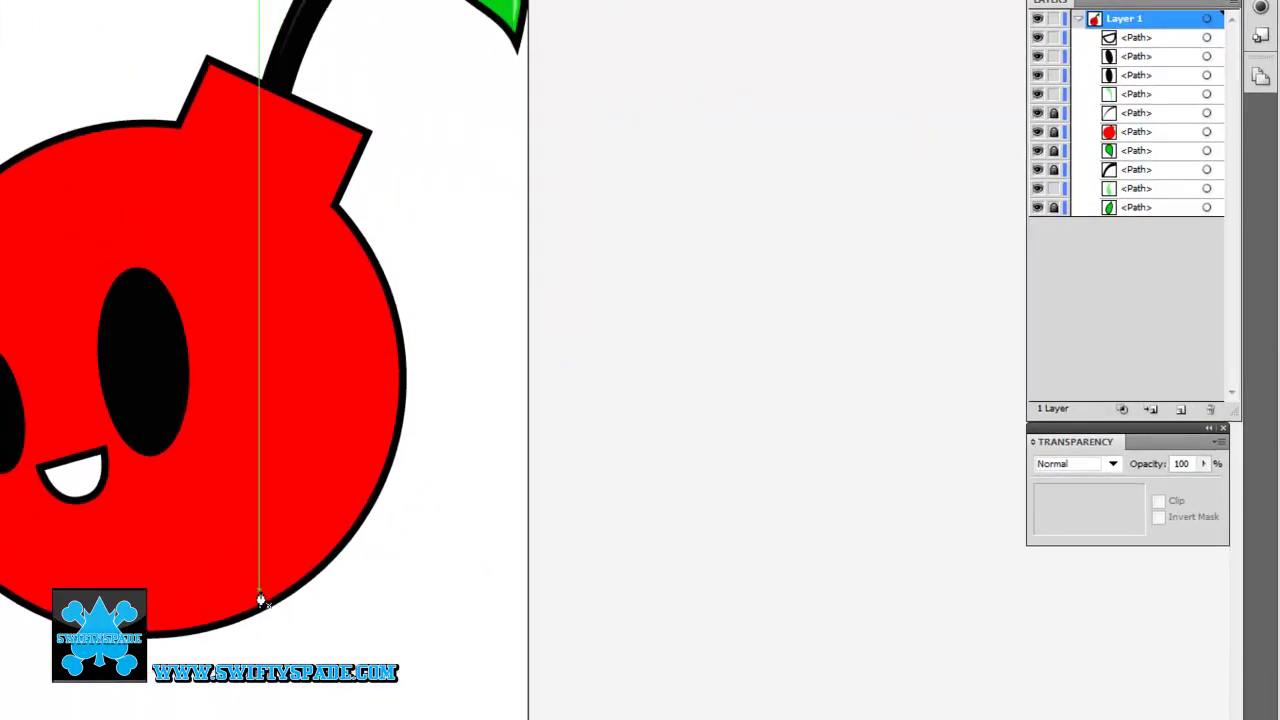
Step: Pen-draw a thin crescent highlight along the bomb body's right edge
left_click_drag(265, 5, 263, 600)
mouse_move(349, 621)
left_mouse_down()
mouse_move(280, 313)
mouse_move(112, 62)
left_mouse_up()
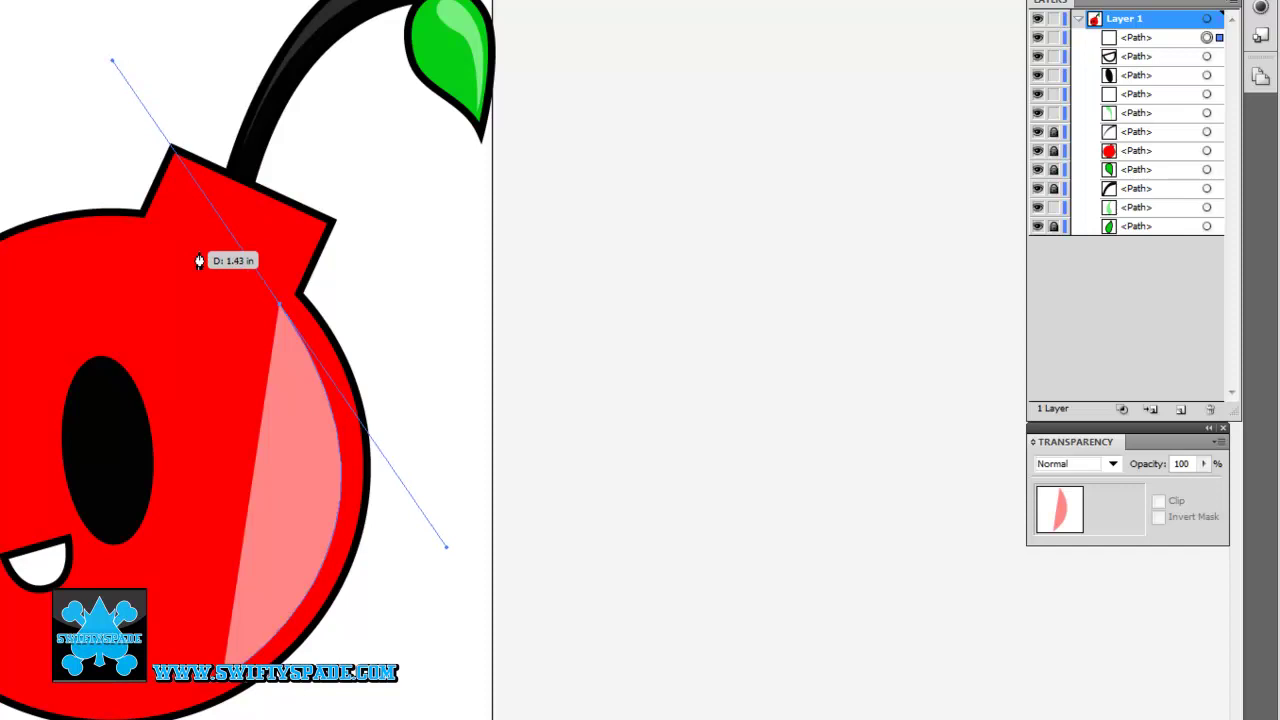
left_click(280, 307)
scroll(290, 370, "down", 3)
left_click_drag(224, 524, 382, 400)
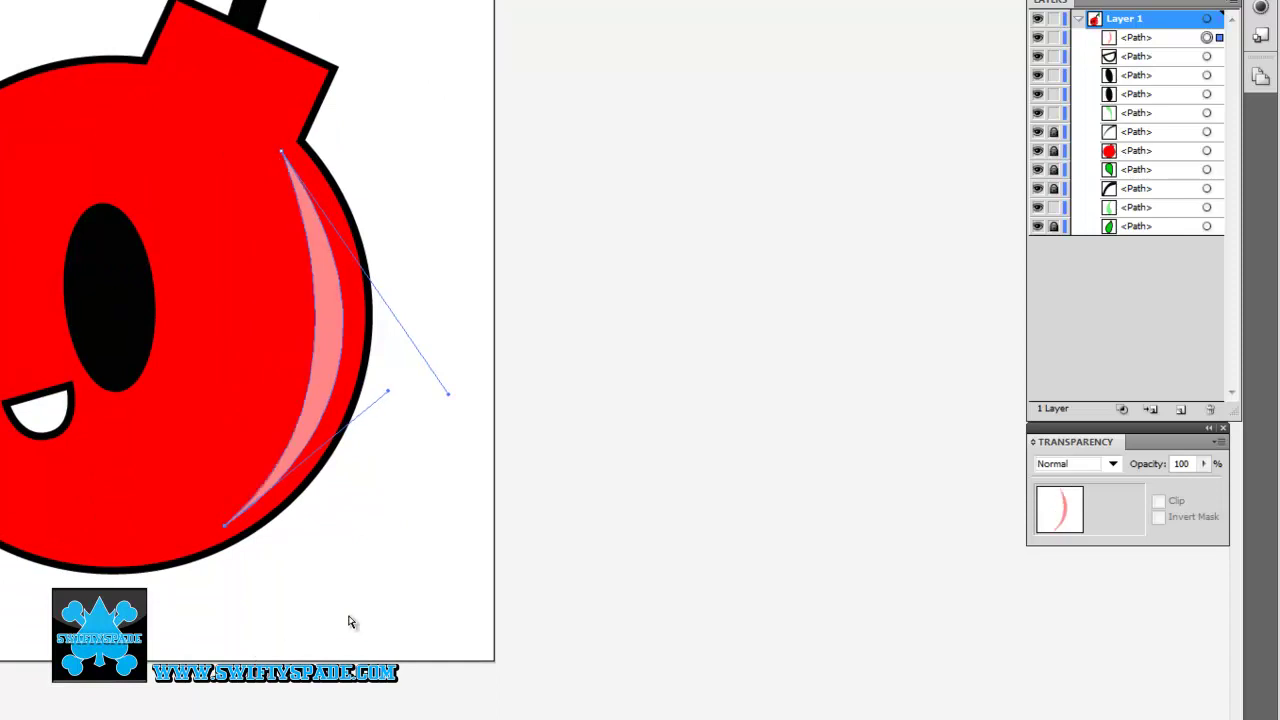
left_click(352, 614, "ctrl")
mouse_move(397, 517)
left_mouse_down()
mouse_move(577, 435)
mouse_move(499, 543)
left_mouse_up()
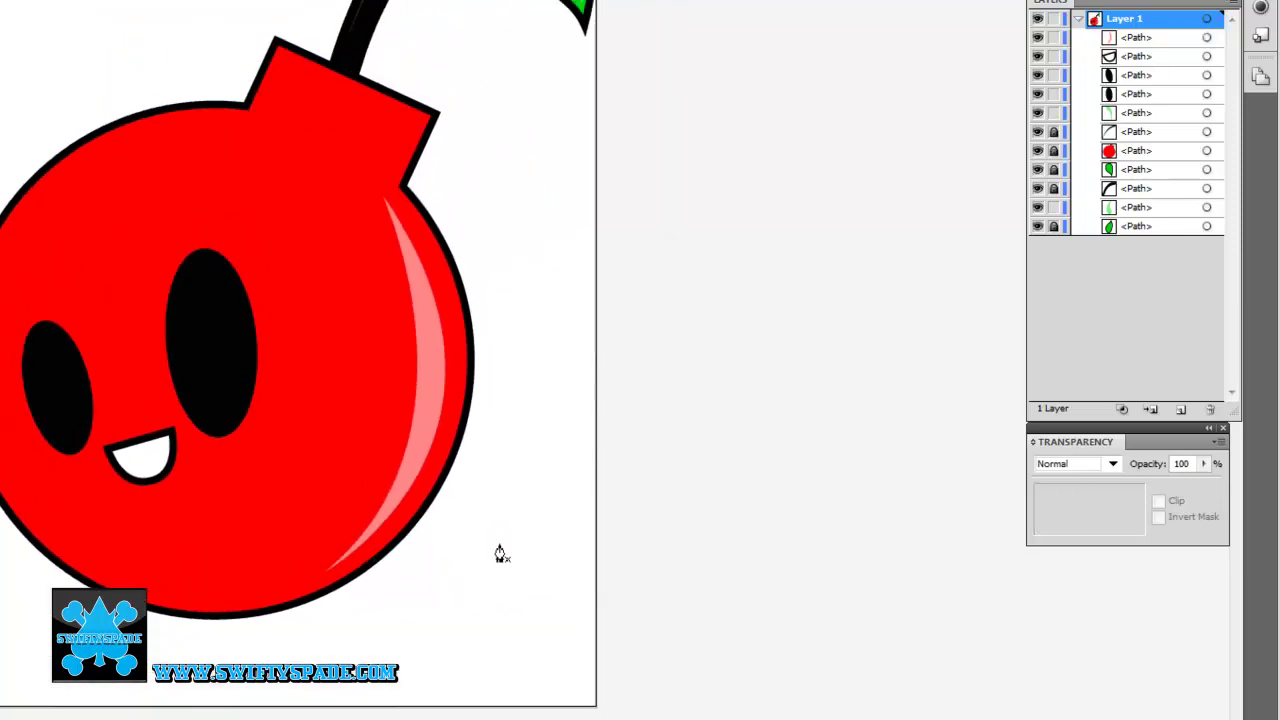
key("ctrl+plus")
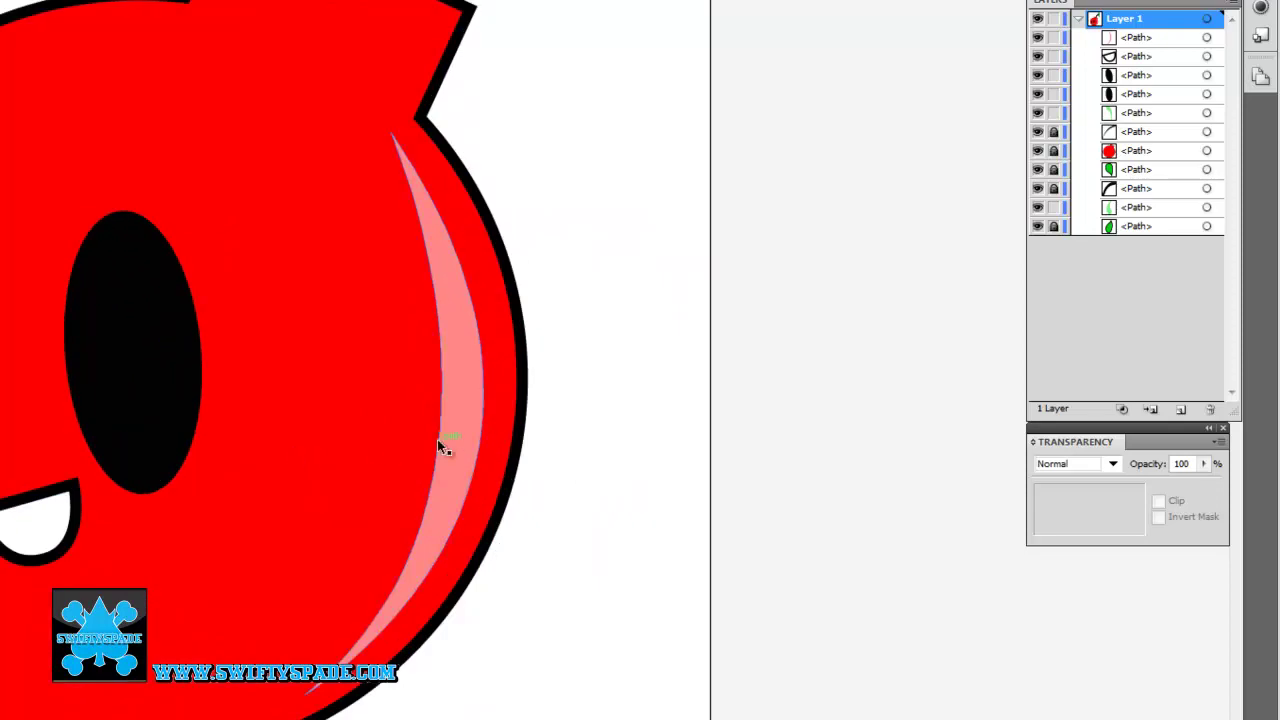
Step: Reflect the pale red highlight across the vertical axis and drag it to the body's left edge
left_click(458, 433)
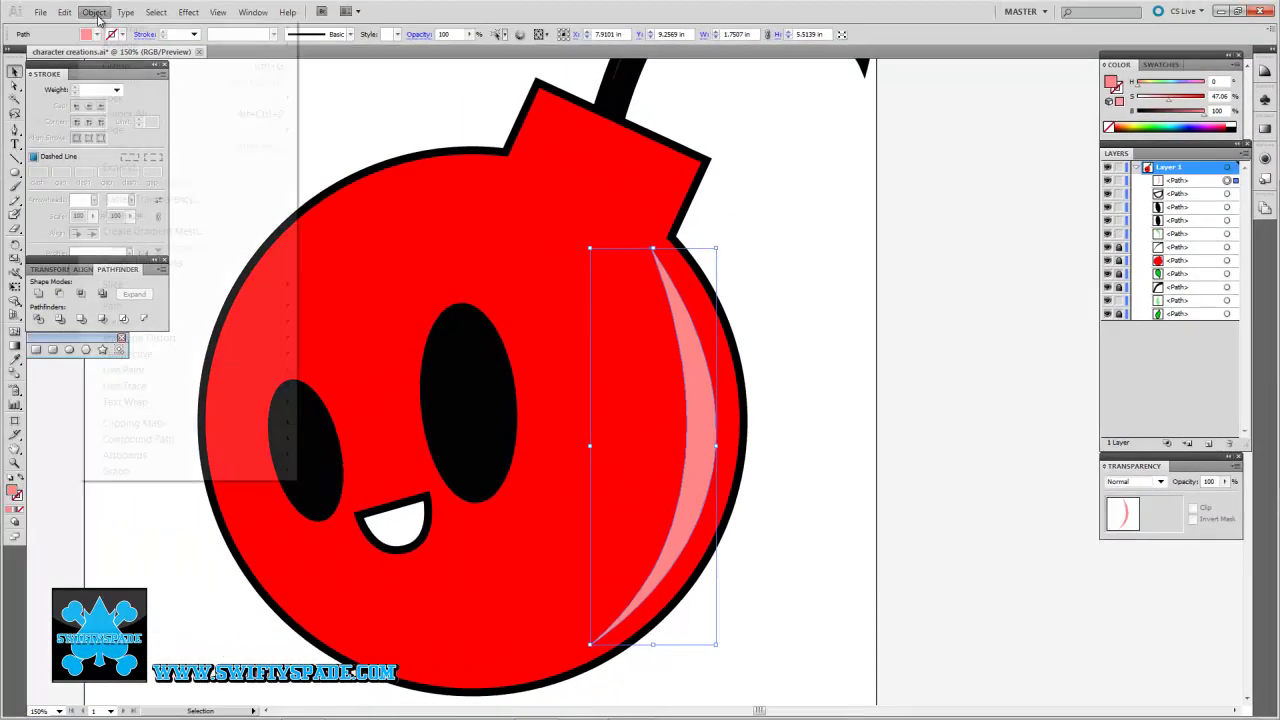
left_click(94, 12)
mouse_move(124, 28)
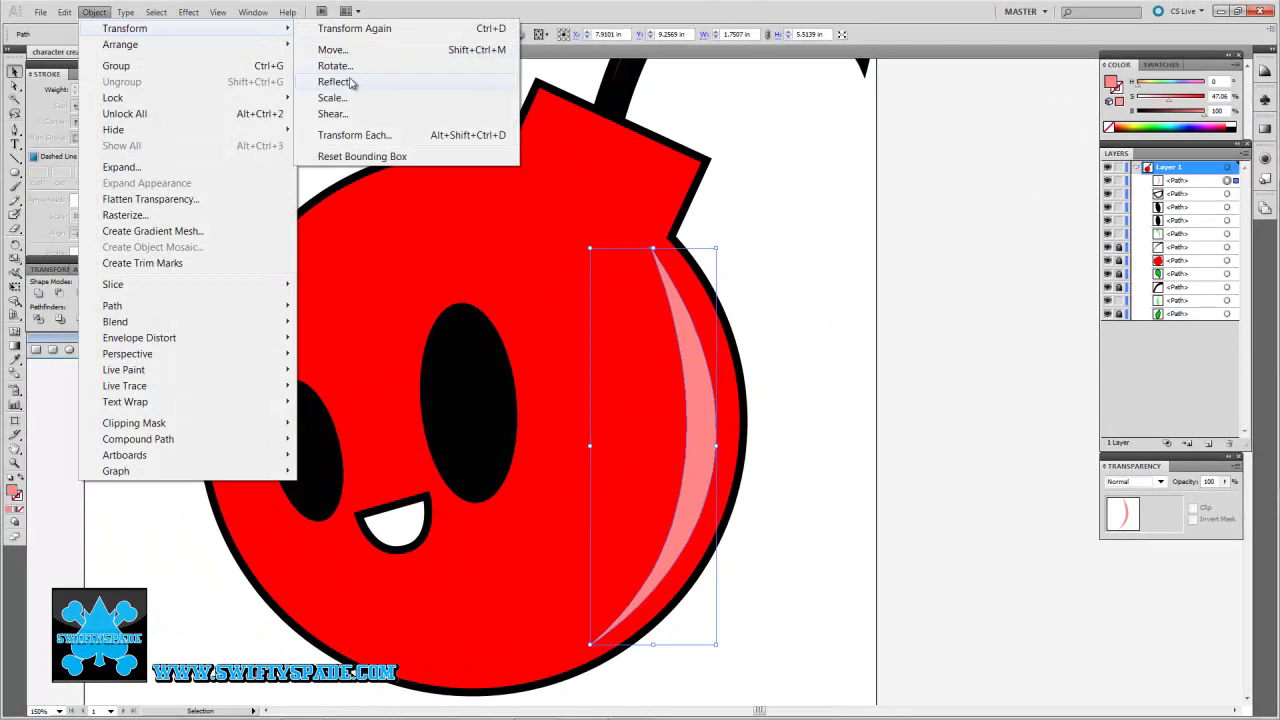
left_click(334, 81)
left_click(698, 327)
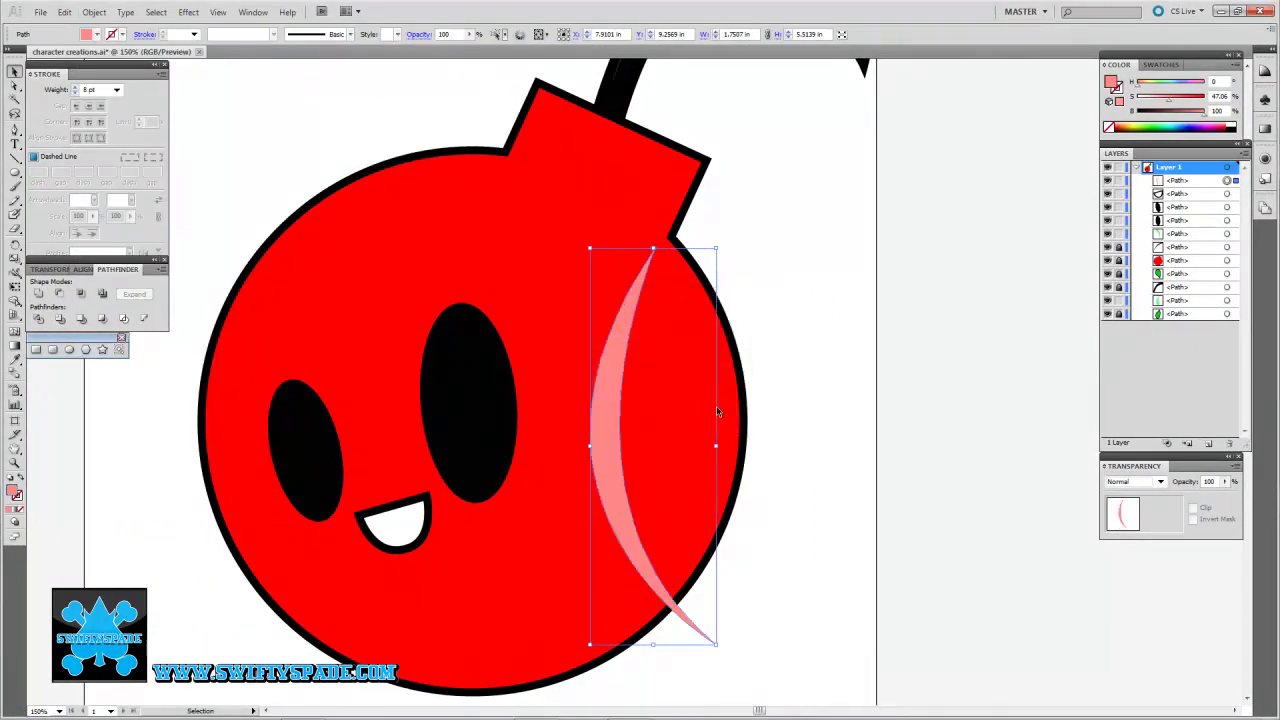
left_click_drag(608, 440, 229, 442)
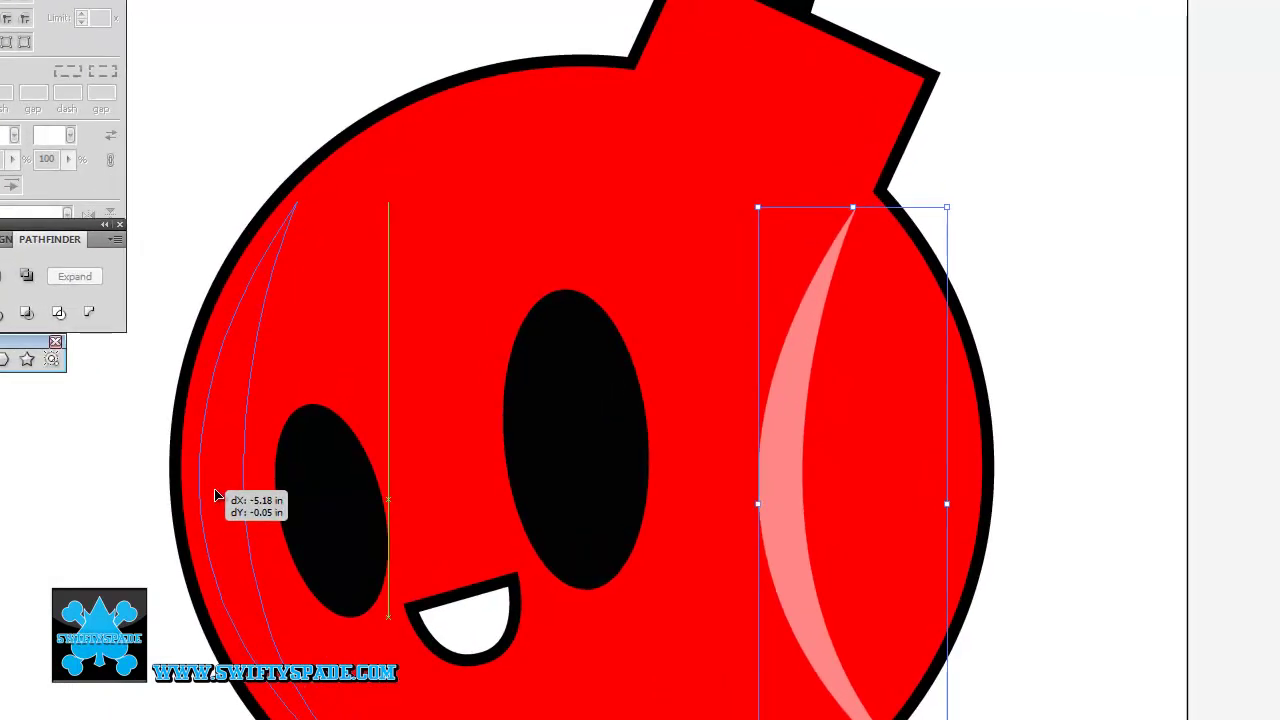
left_click_drag(229, 442, 229, 444)
left_click_drag(412, 581, 412, 582)
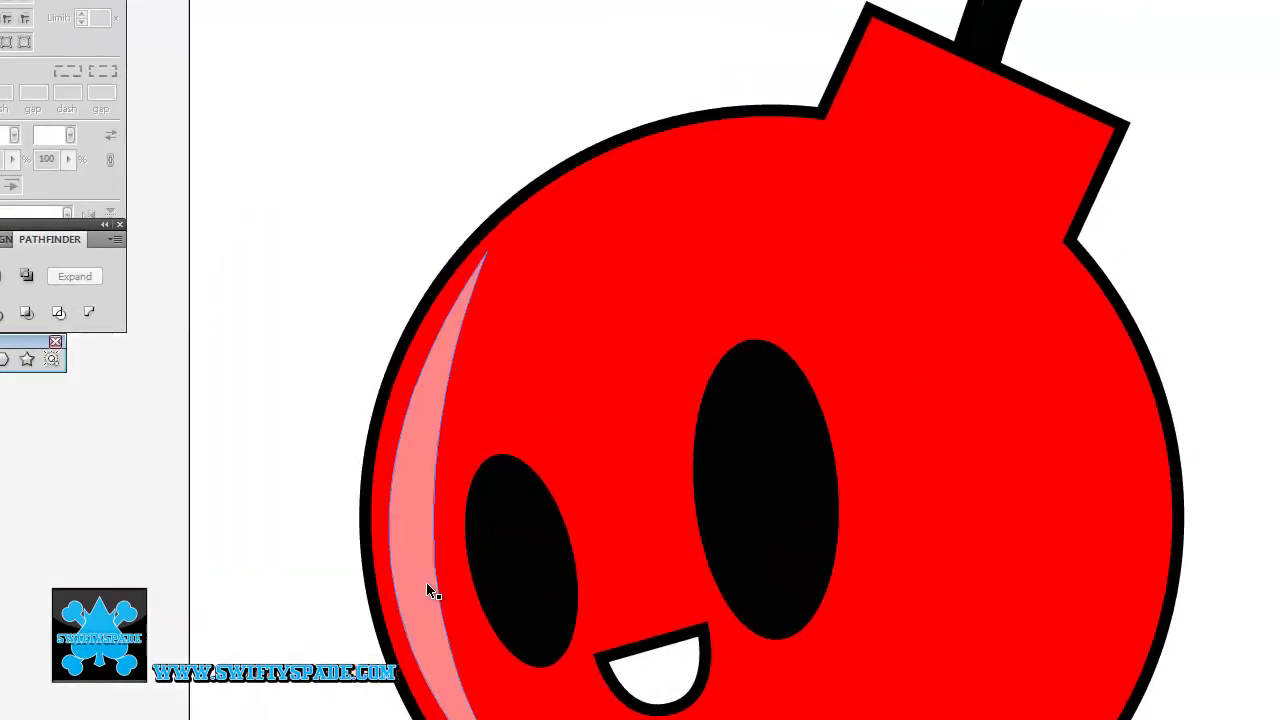
left_click(241, 585)
mouse_move(551, 448)
left_mouse_down()
mouse_move(296, 550)
mouse_move(255, 598)
left_mouse_up()
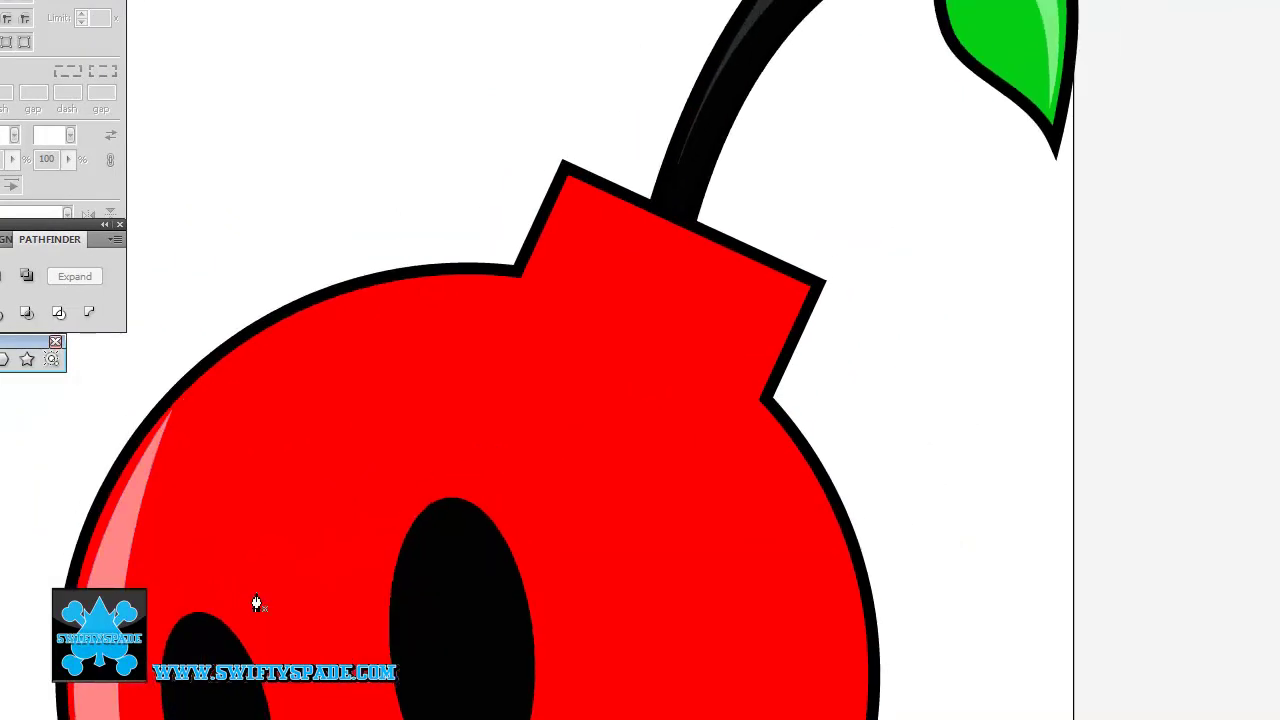
Step: Pen-draw a notched light-red highlight sliver on the bomb's cap
left_click(535, 285)
left_click(577, 196)
left_click(789, 292)
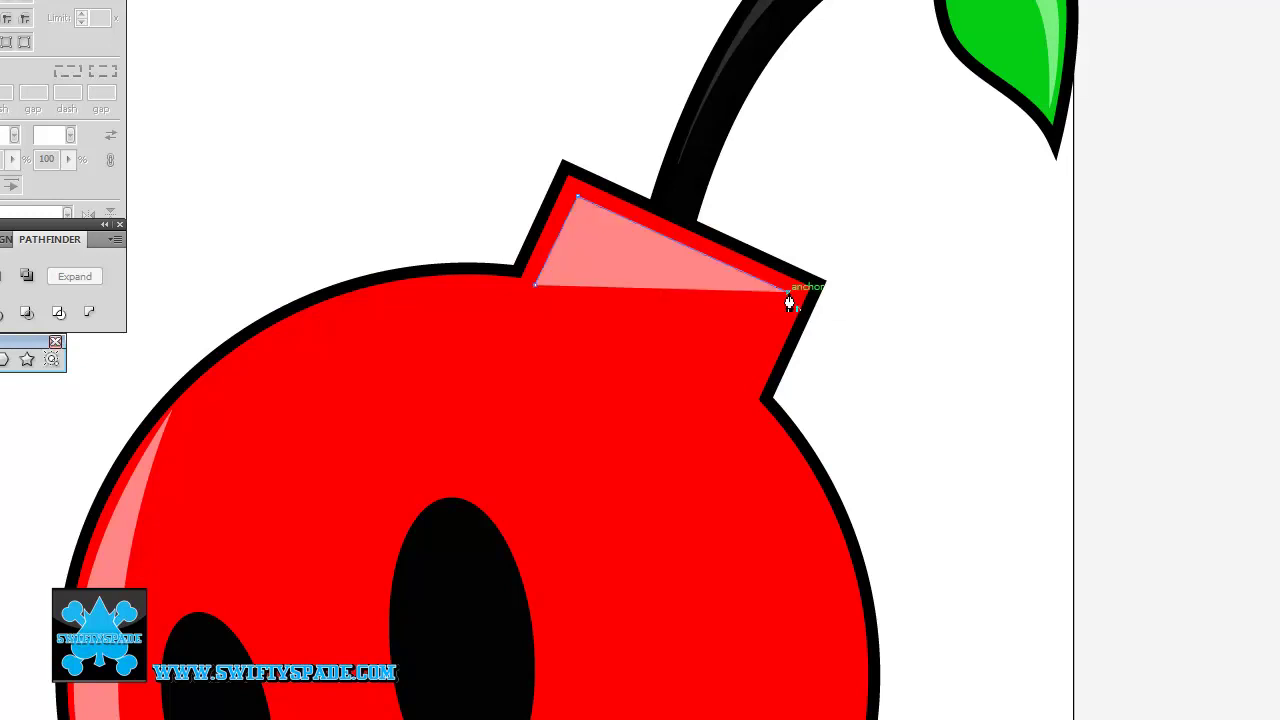
left_click(605, 247)
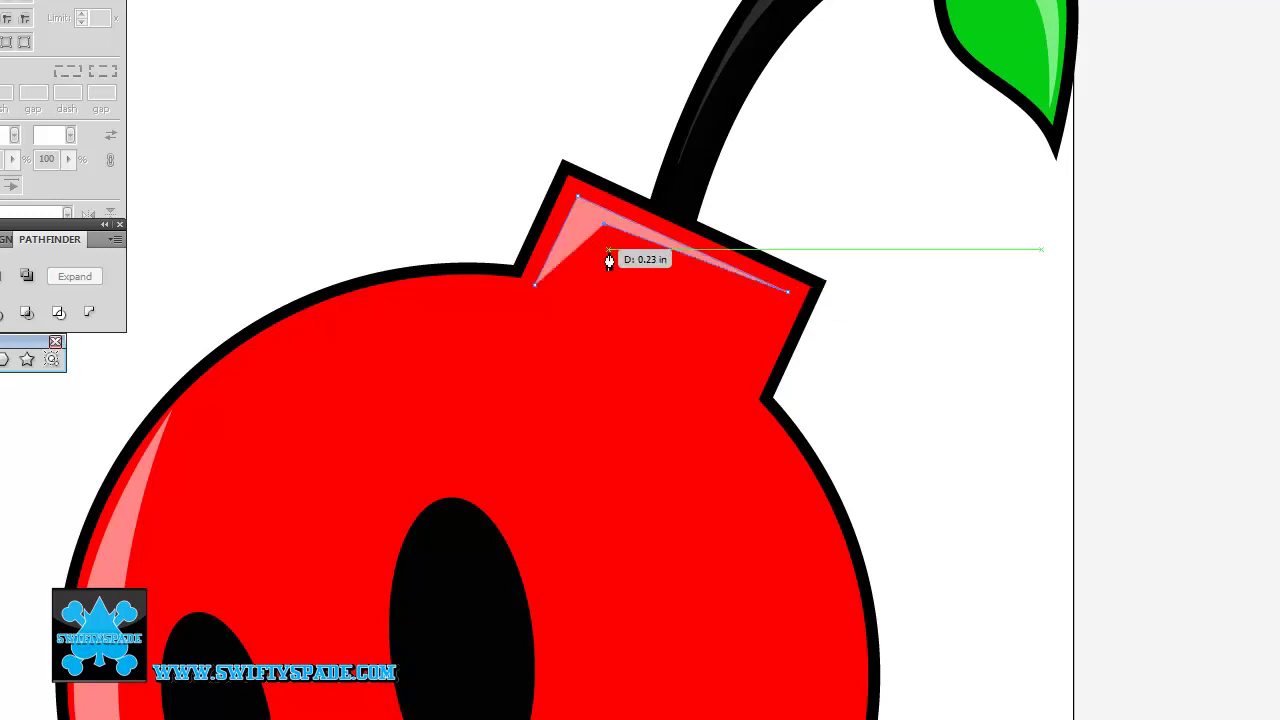
left_click(535, 286)
Step: Draw a large and a small ellipse on the upper-right body and unite them into a droplet shine
left_click_drag(397, 457, 520, 200)
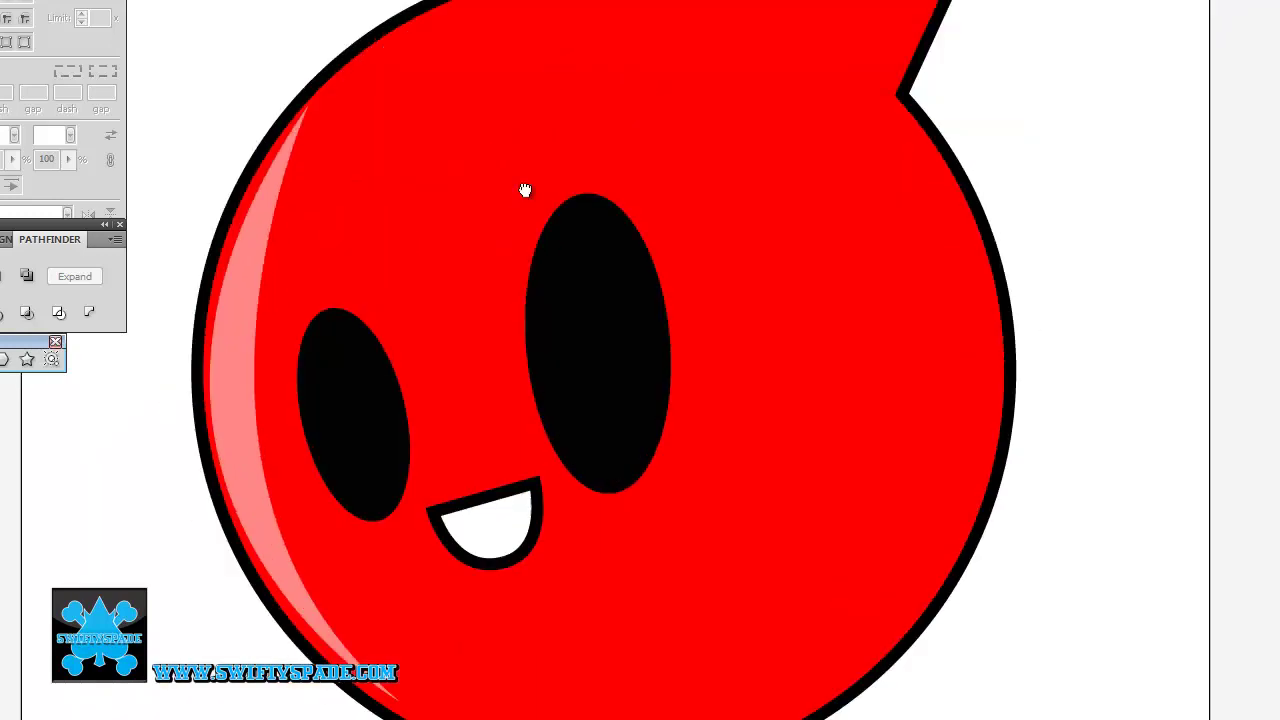
key("l")
mouse_move(700, 142)
left_mouse_down()
mouse_move(873, 341)
mouse_move(906, 284)
left_mouse_up()
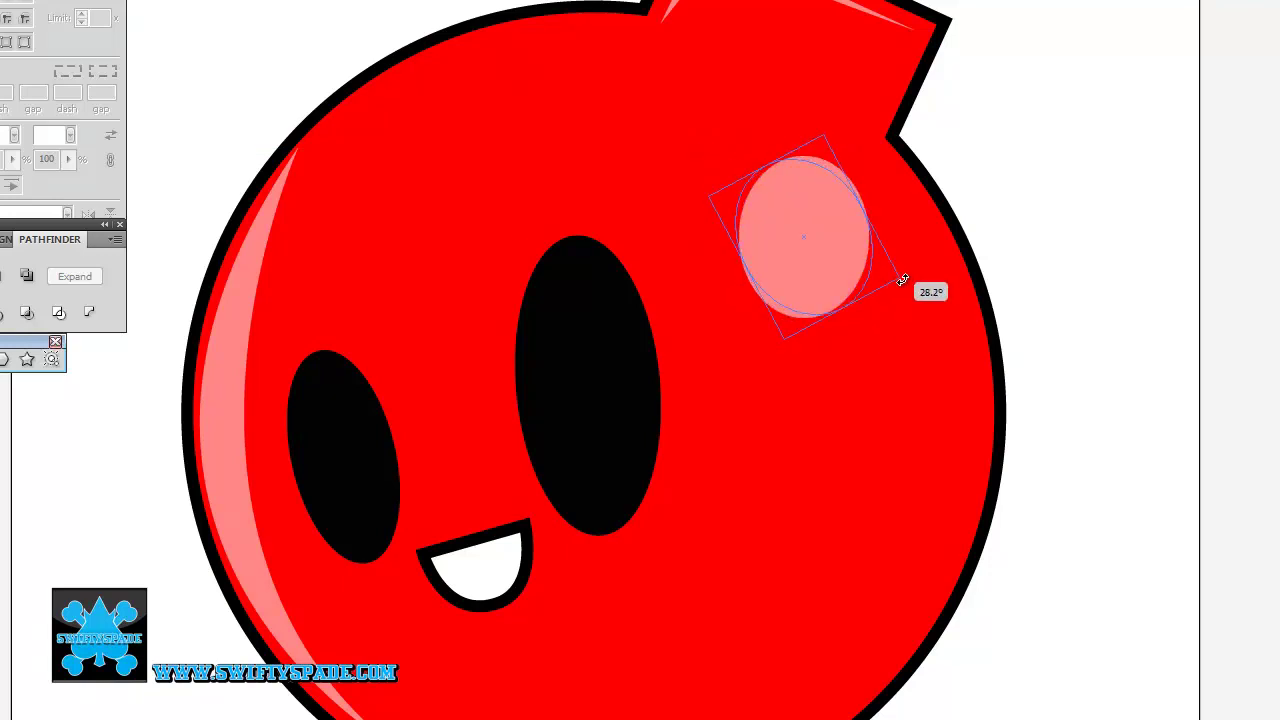
left_click_drag(745, 275, 770, 267)
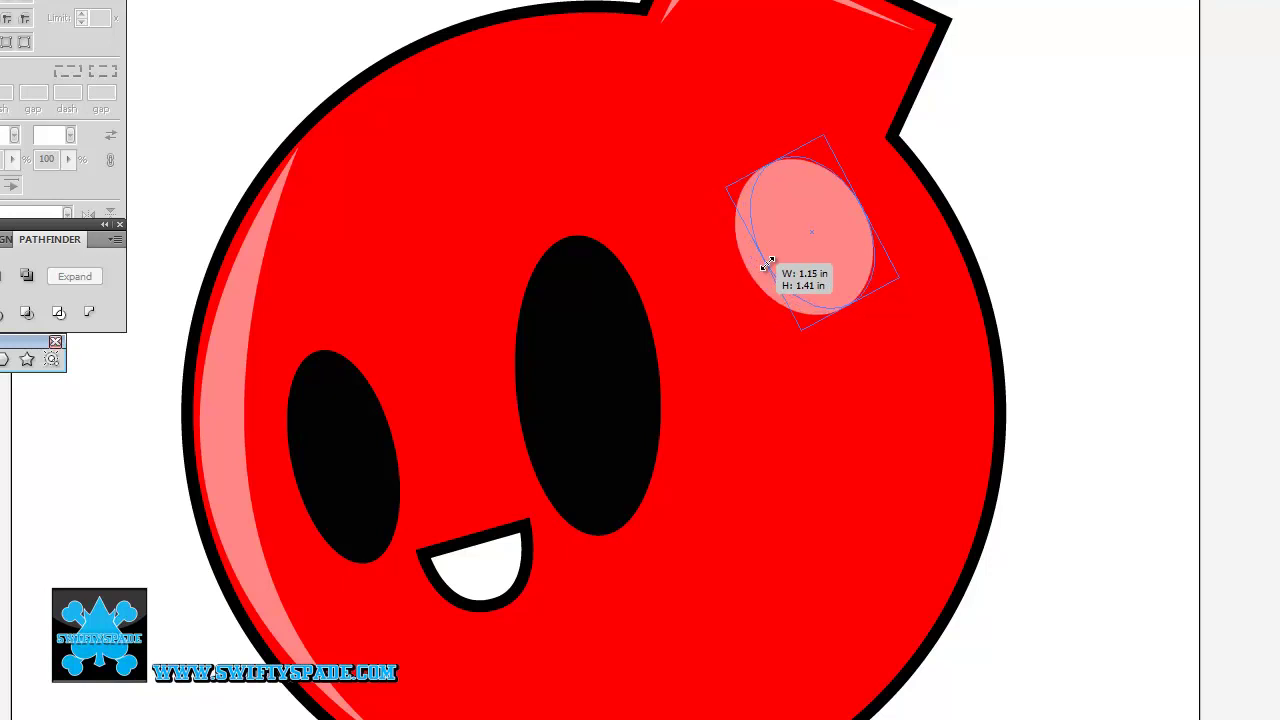
key("ctrl+shift+a")
left_click_drag(830, 288, 866, 336)
key("v")
left_click(631, 267, "shift")
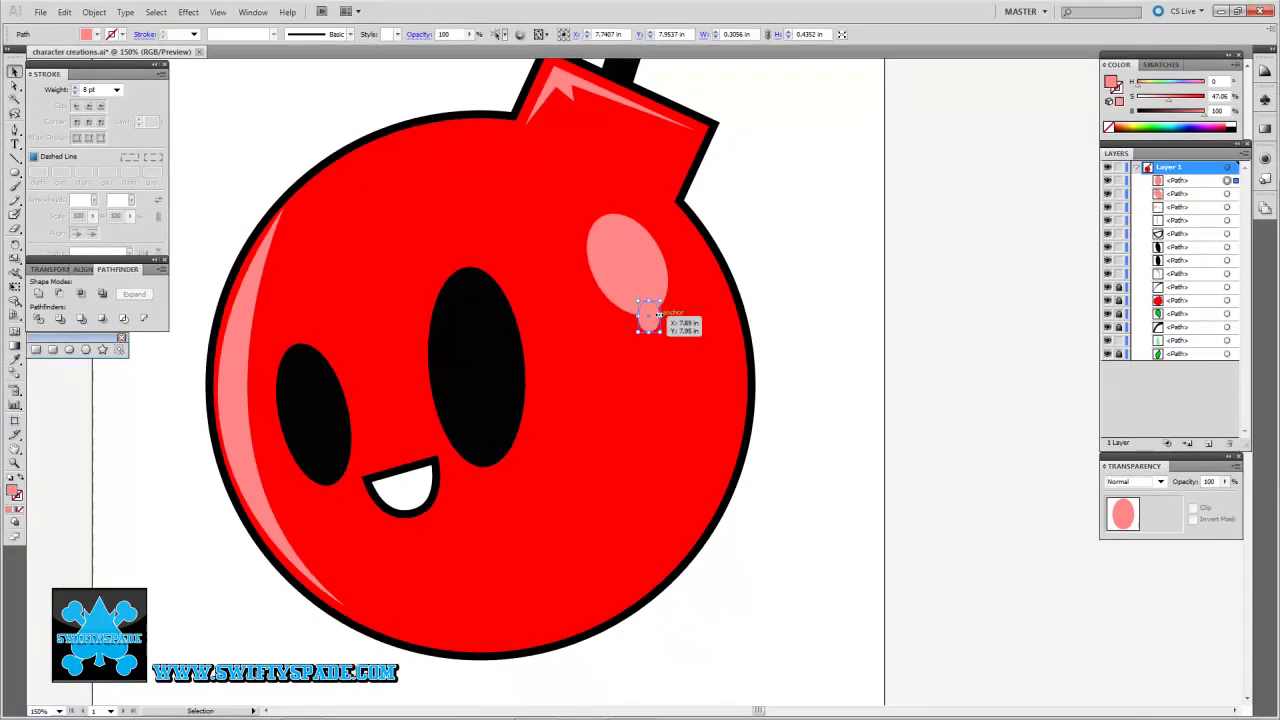
left_click(39, 294)
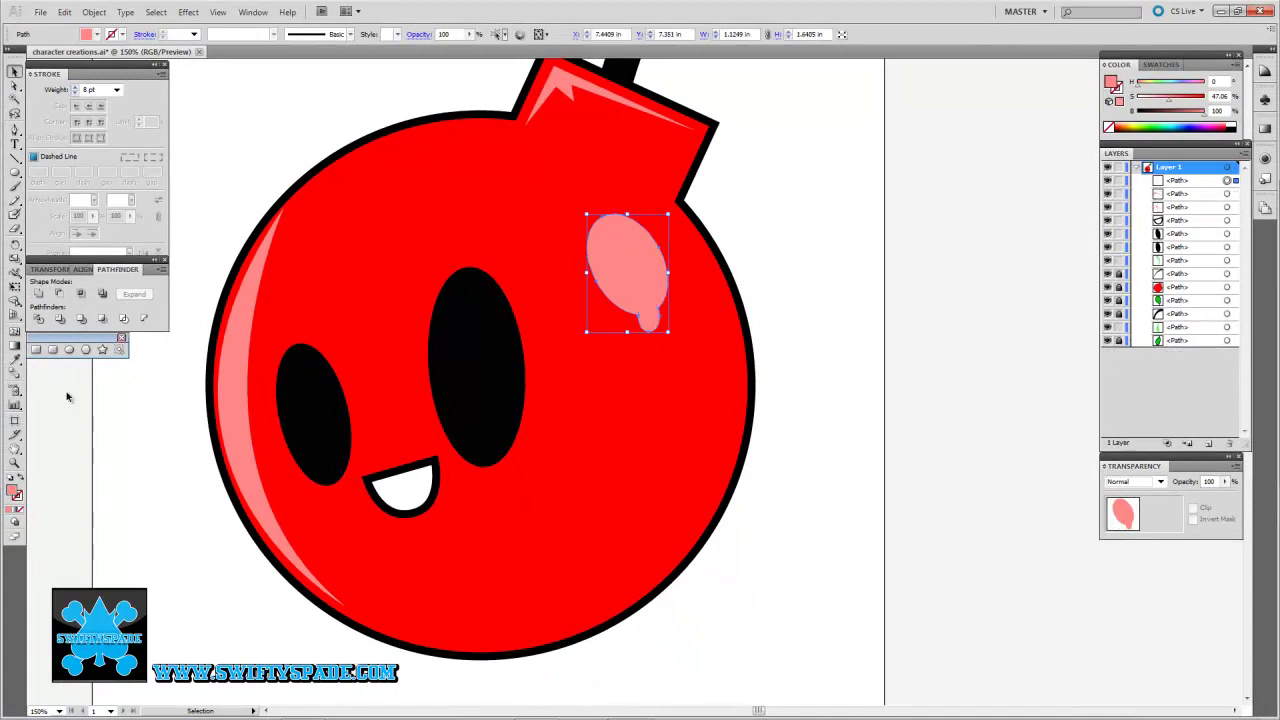
left_click(107, 468)
left_click_drag(122, 536, 207, 568)
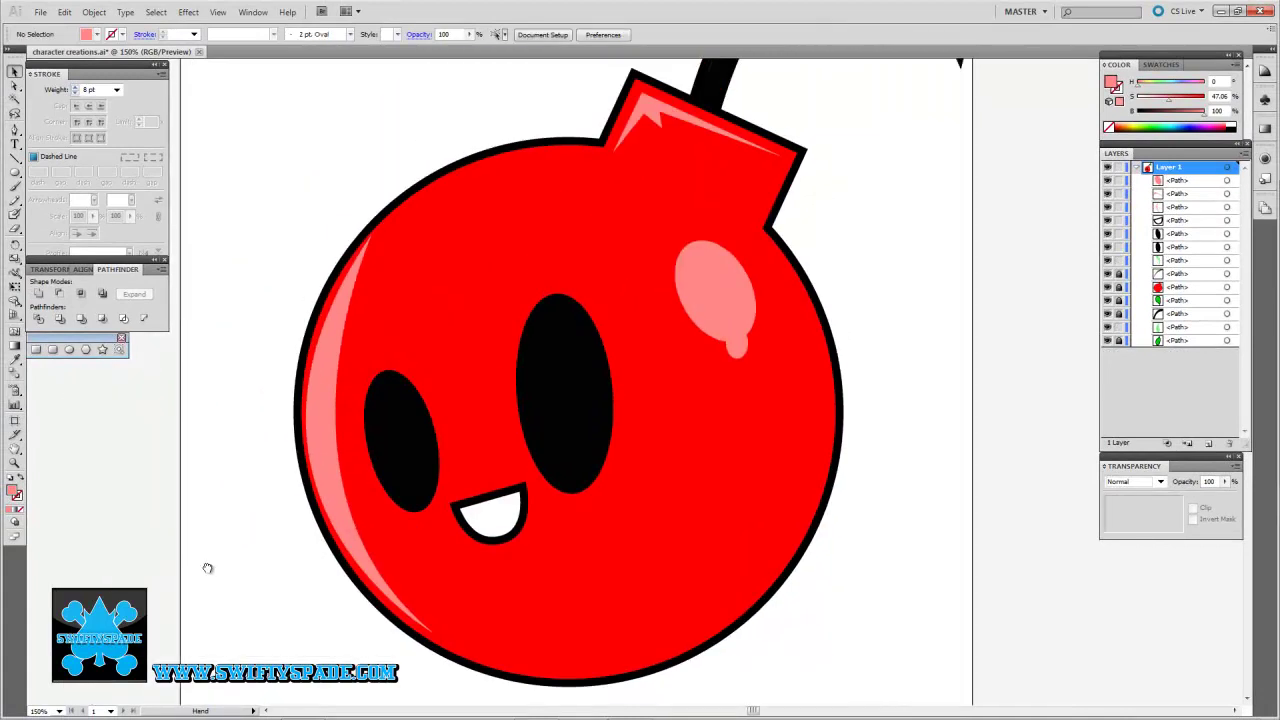
Step: Reflect a copy of the pink droplet shine and move it to the body's upper left
left_click(712, 309)
left_click(93, 12)
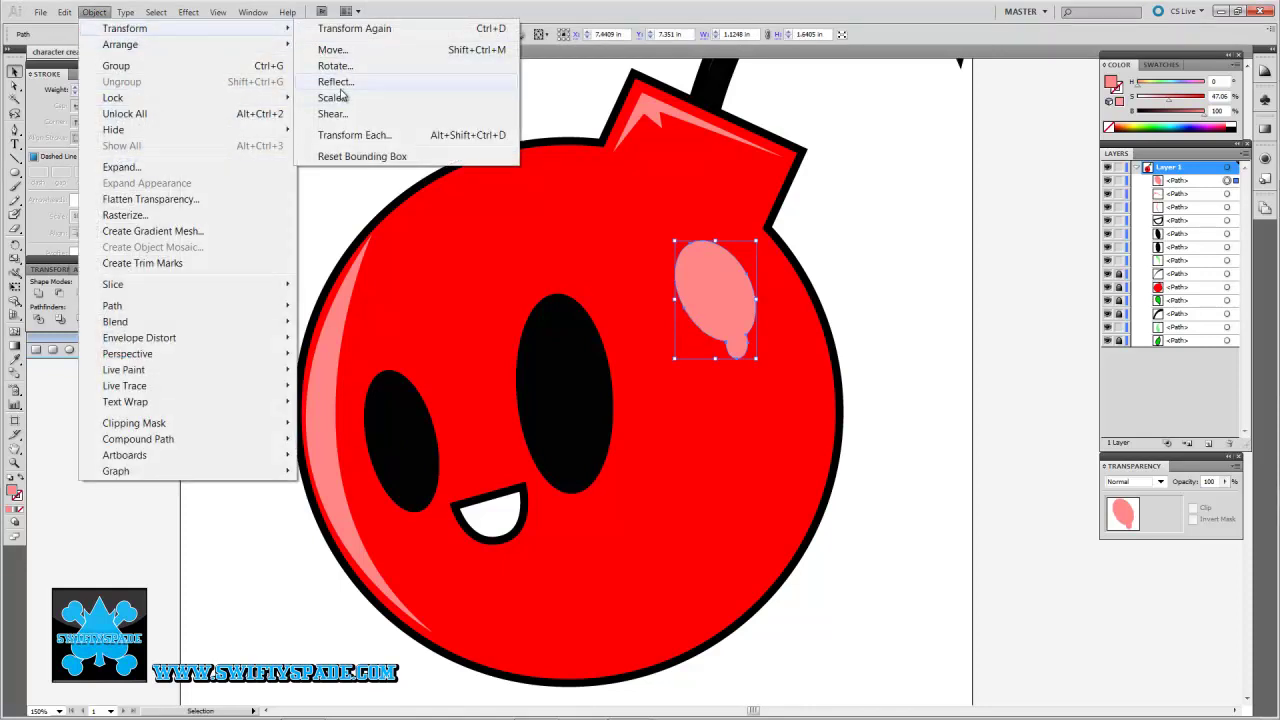
mouse_move(125, 28)
left_click(340, 83)
left_click(701, 331)
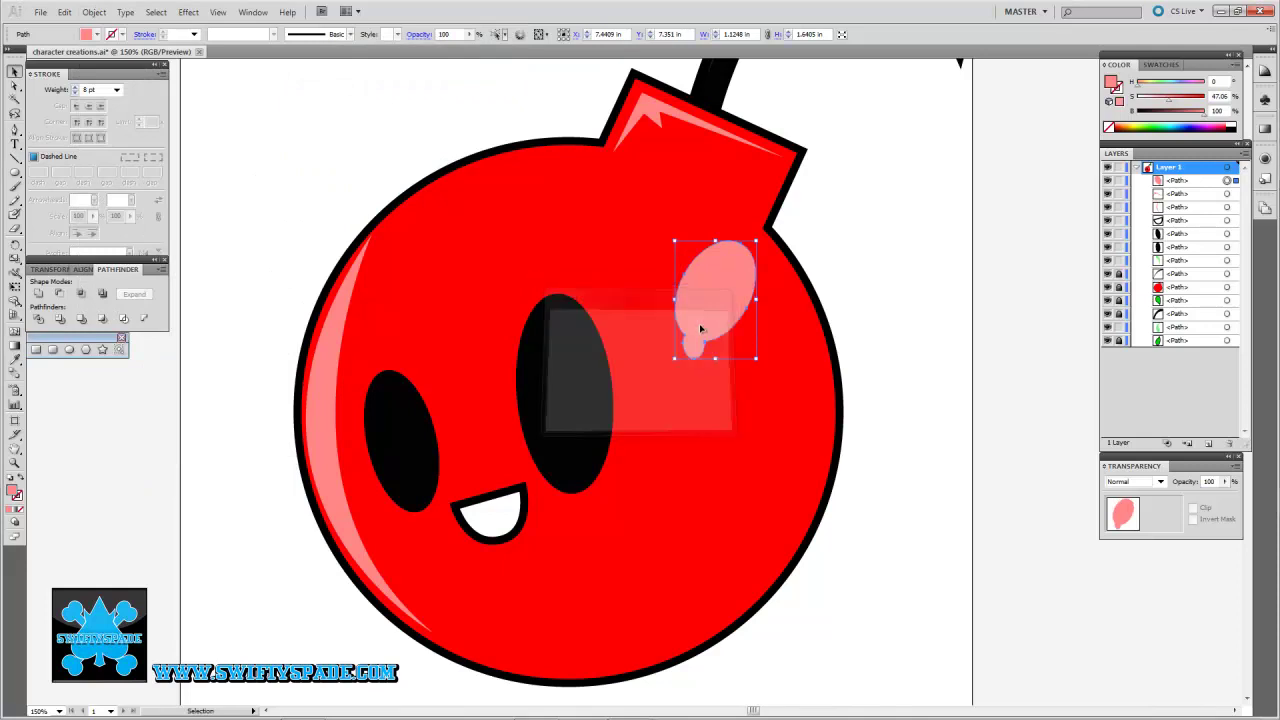
mouse_move(729, 292)
left_mouse_down()
mouse_move(450, 240)
mouse_move(510, 280)
left_mouse_up()
left_click(445, 134)
Step: Draw a small light-red ellipse dot beside the mirrored shine
key("l")
mouse_move(634, 399)
left_mouse_down()
mouse_move(496, 282)
mouse_move(534, 357)
left_mouse_up()
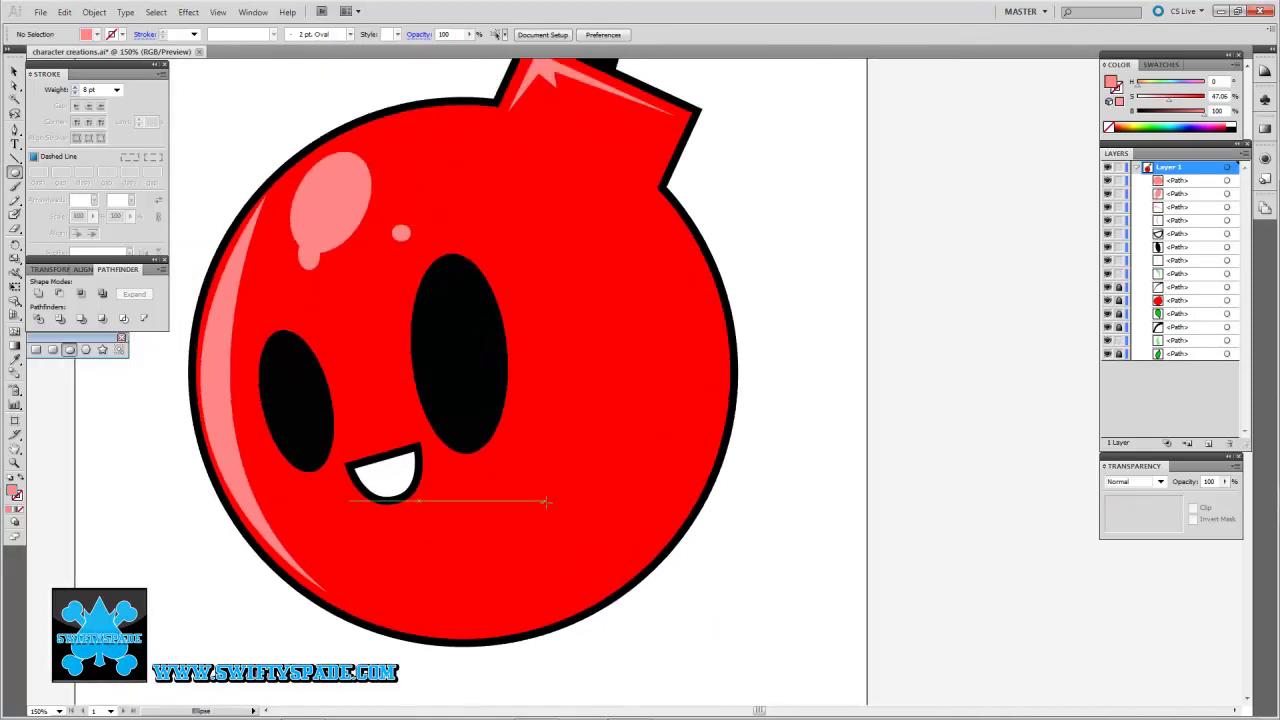
left_click_drag(471, 508, 523, 520)
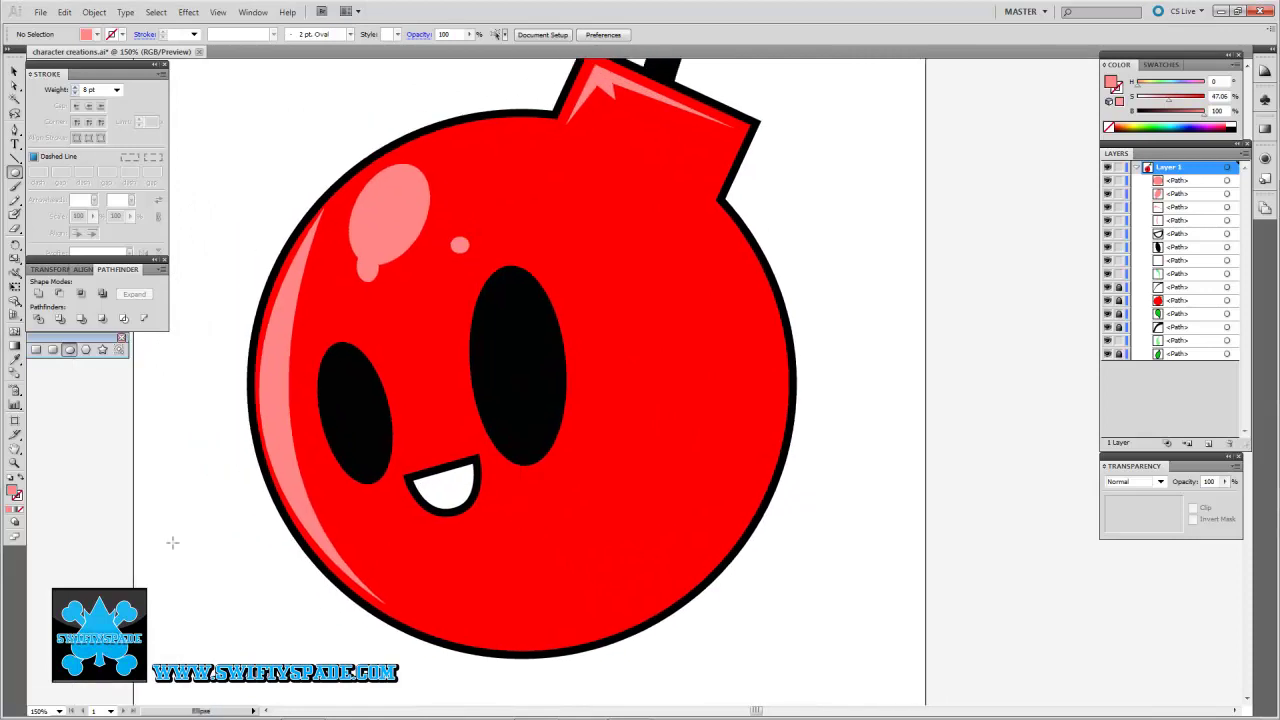
Step: Set the fill to white and draw a slightly tilted white oval inside the right eye
double_click(16, 493)
left_click_drag(486, 382, 468, 273)
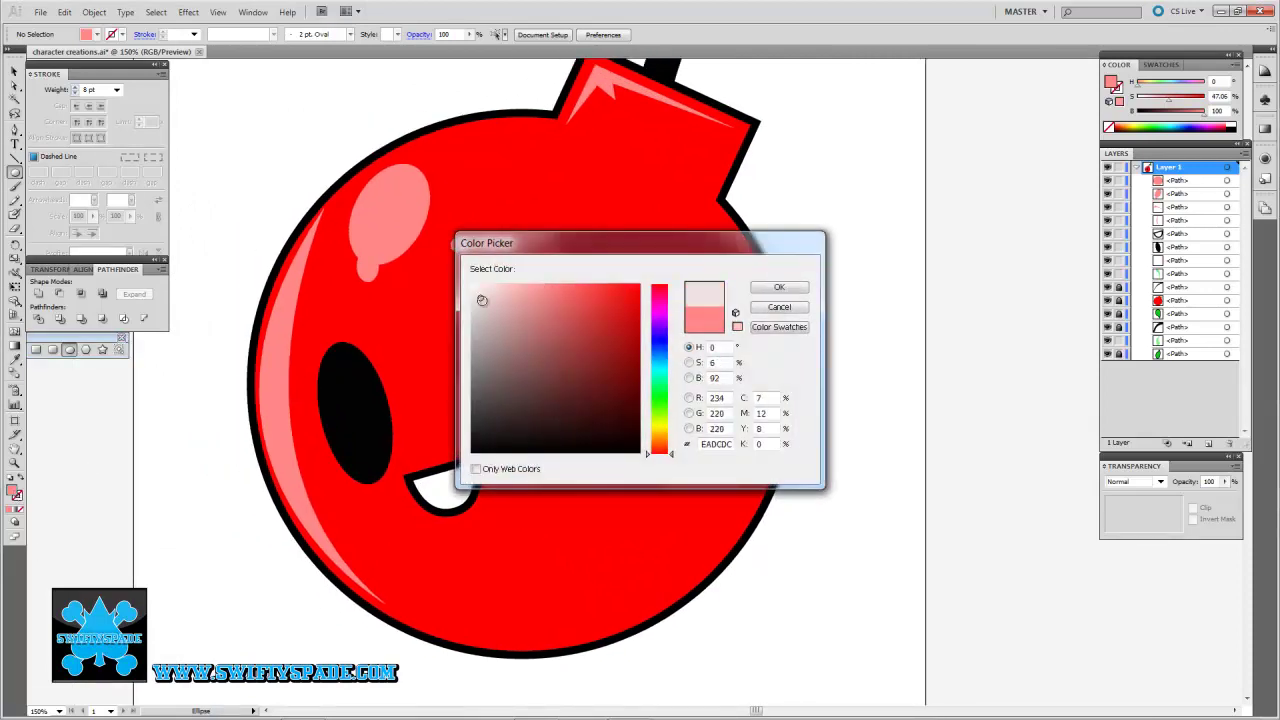
left_click(764, 290)
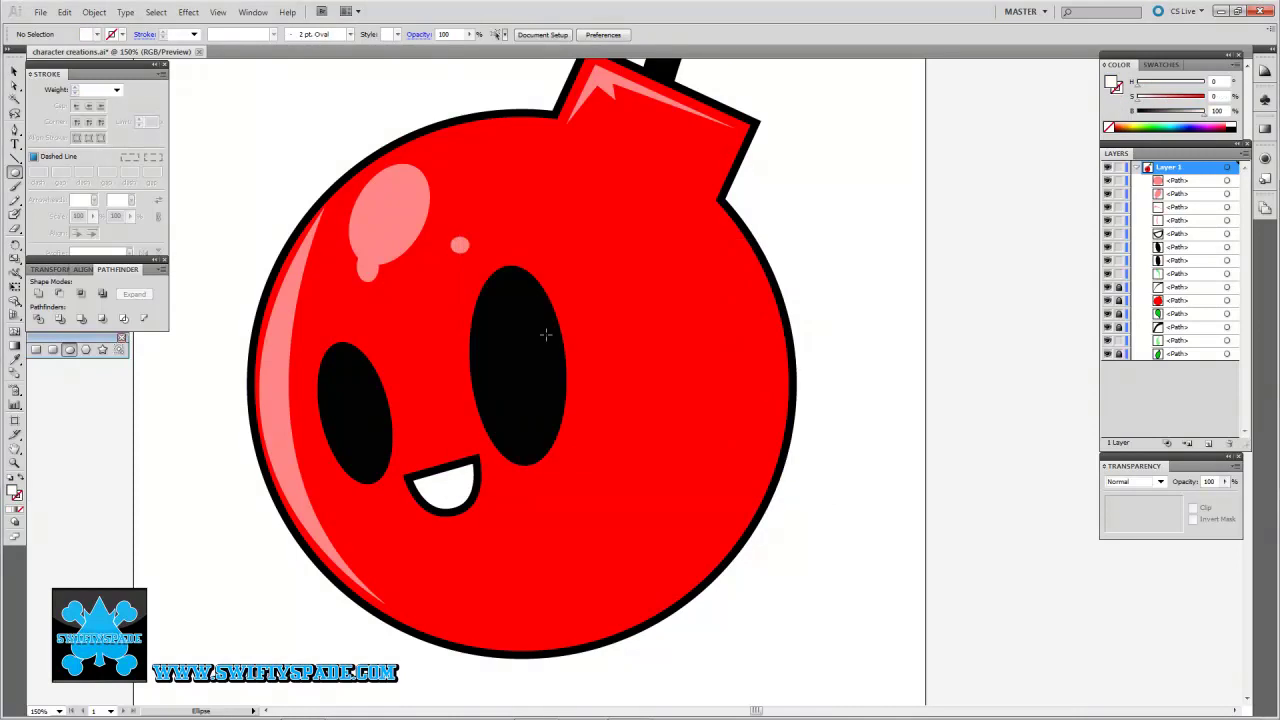
left_click_drag(518, 300, 554, 416)
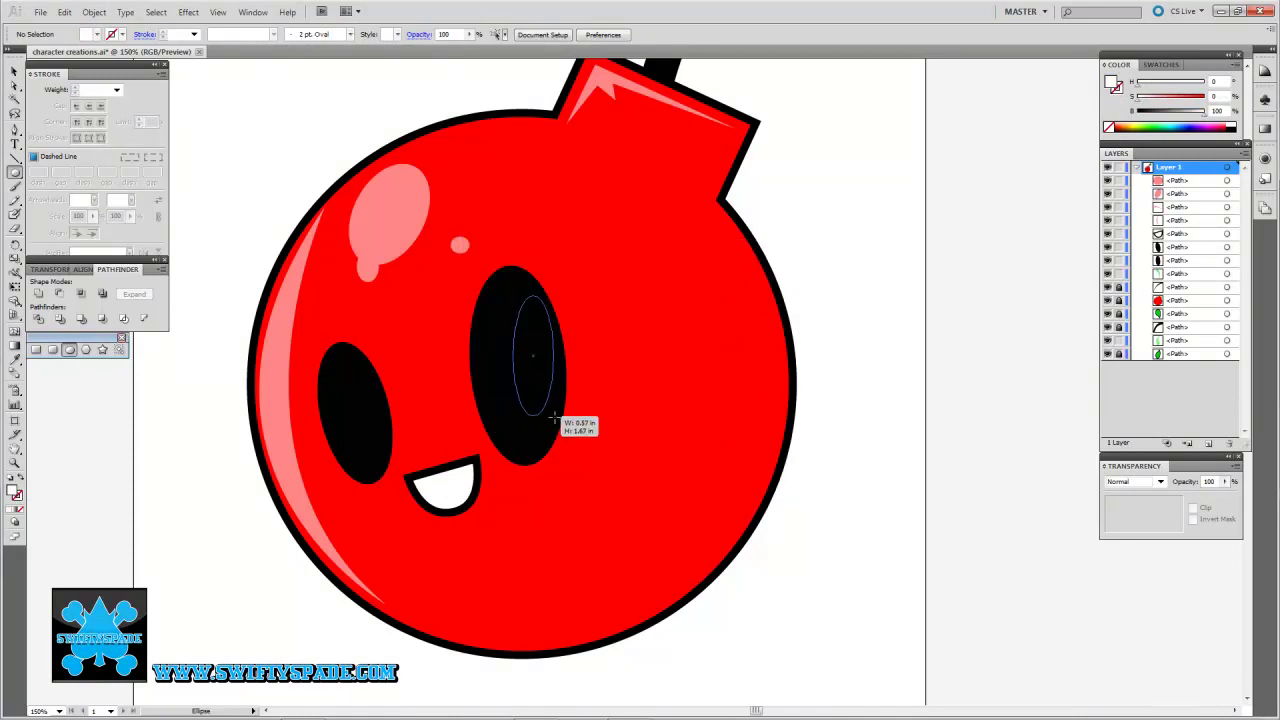
key("v")
left_click_drag(556, 421, 562, 413)
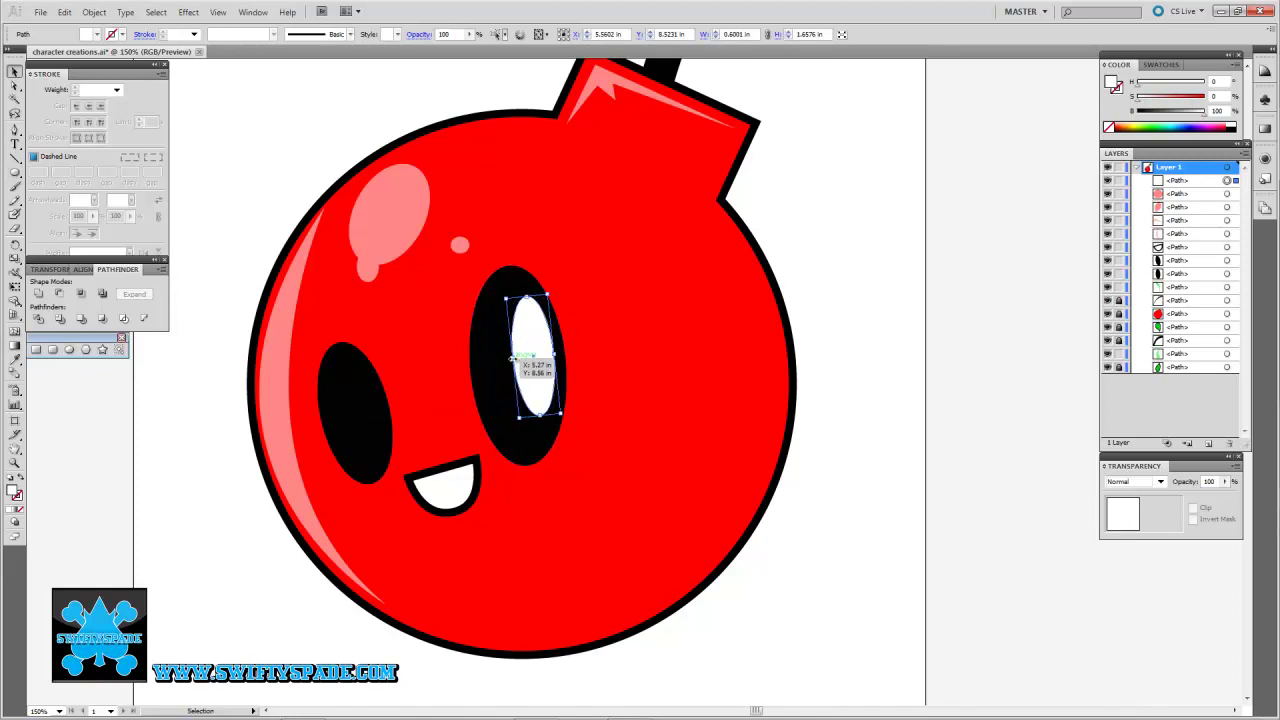
left_click(585, 357)
left_click_drag(537, 371, 551, 374)
key("ctrl+shift+a")
Step: Add two small white highlight dots in the right eye
key("l")
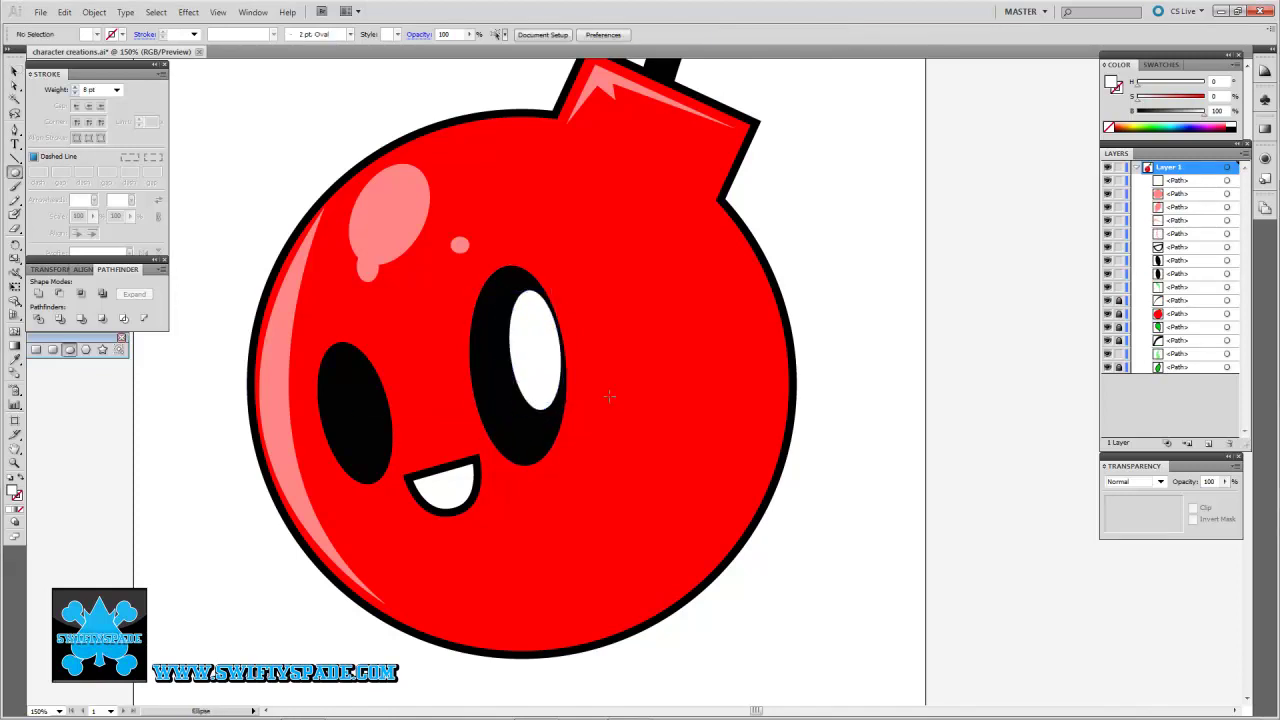
left_click_drag(510, 428, 524, 443)
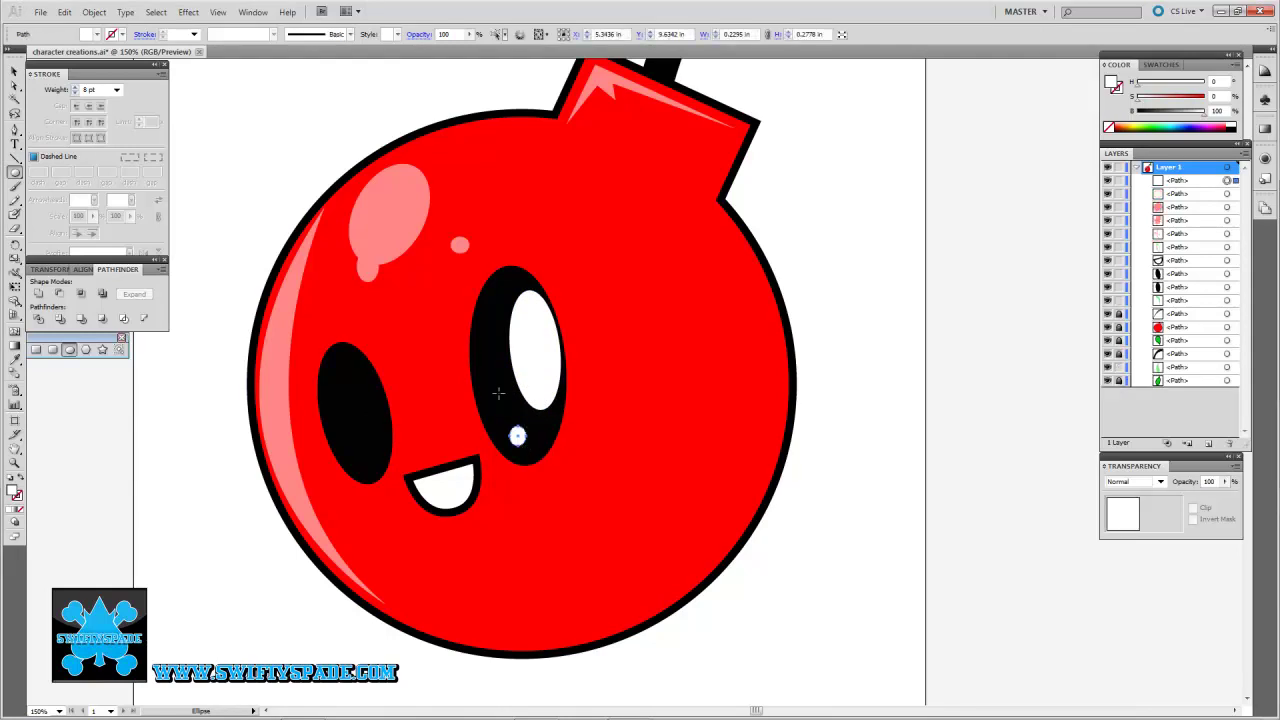
left_click_drag(483, 376, 495, 386)
key("ctrl+shift+a")
left_click_drag(423, 449, 626, 436)
Step: Draw a white oval inside the left eye, positioned and rotated slightly
left_click_drag(541, 352, 581, 437)
key("v")
left_click(587, 445, "shift")
mouse_move(583, 440)
left_mouse_down()
mouse_move(582, 420)
mouse_move(594, 447)
left_mouse_up()
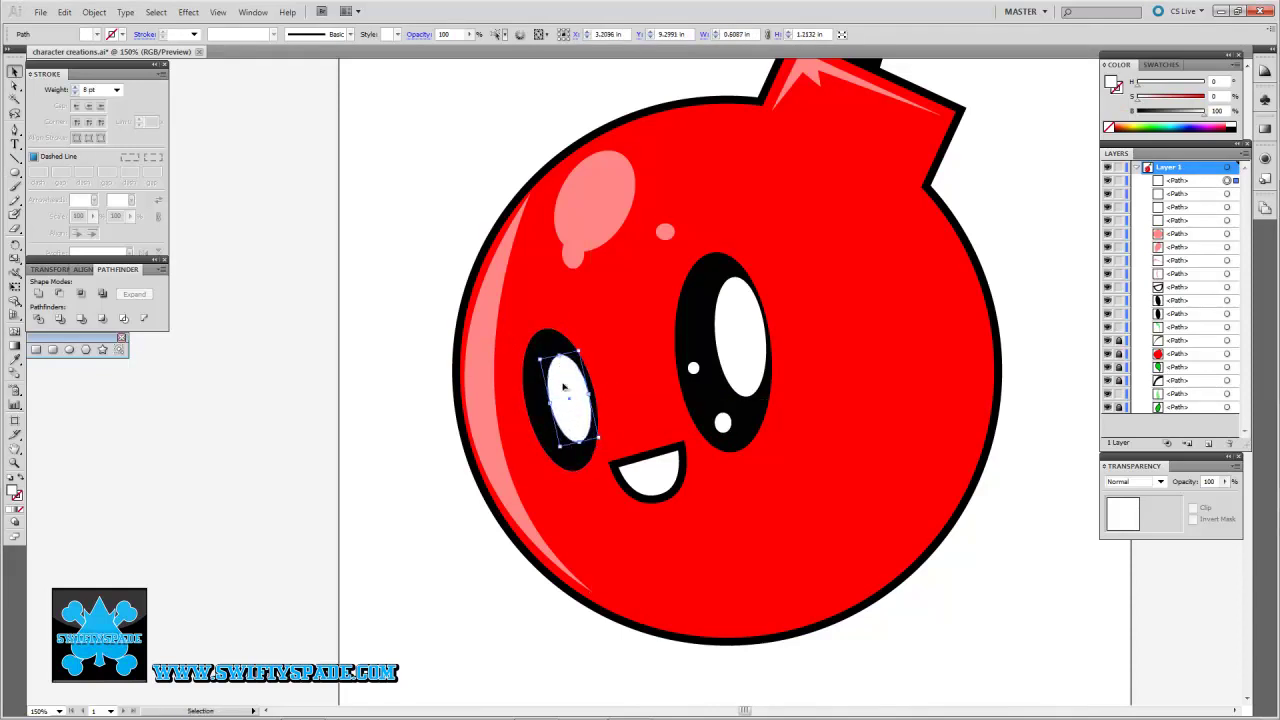
left_click_drag(558, 360, 541, 400)
left_click(419, 402)
Step: Add a small white highlight at the left eye's bottom and duplicate it beside itself
key("l")
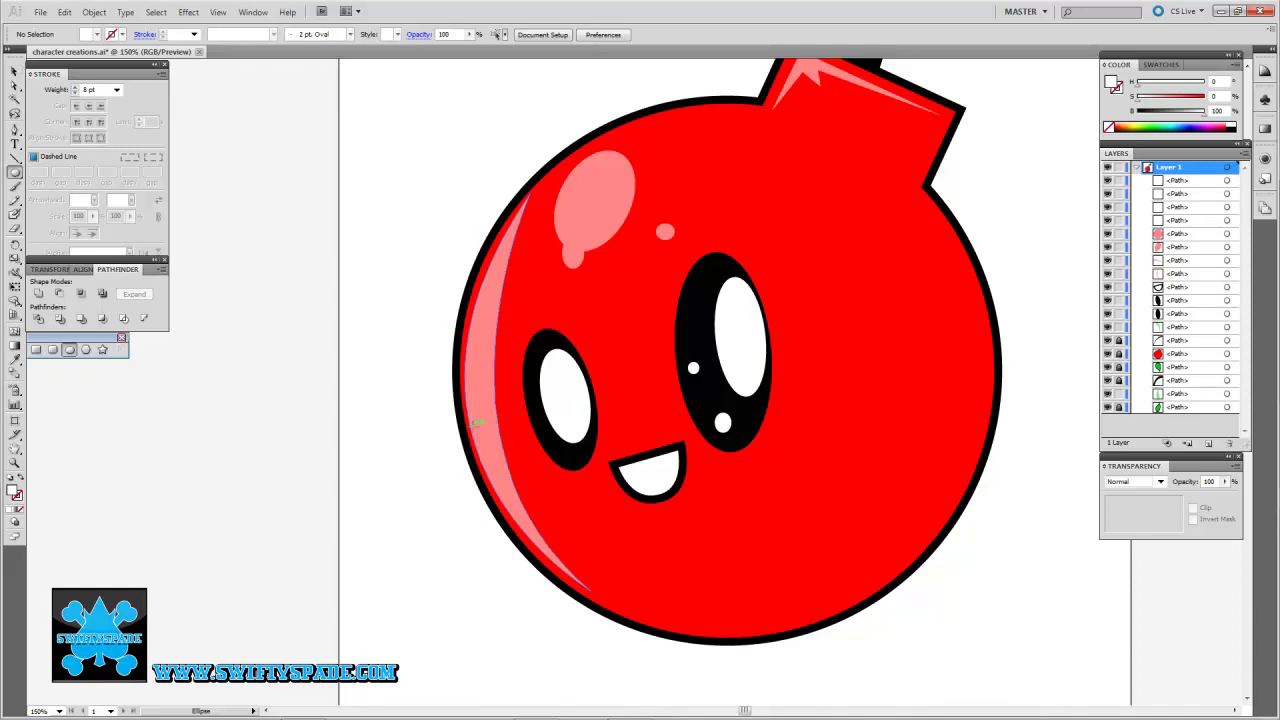
left_click_drag(561, 452, 582, 455)
key("v")
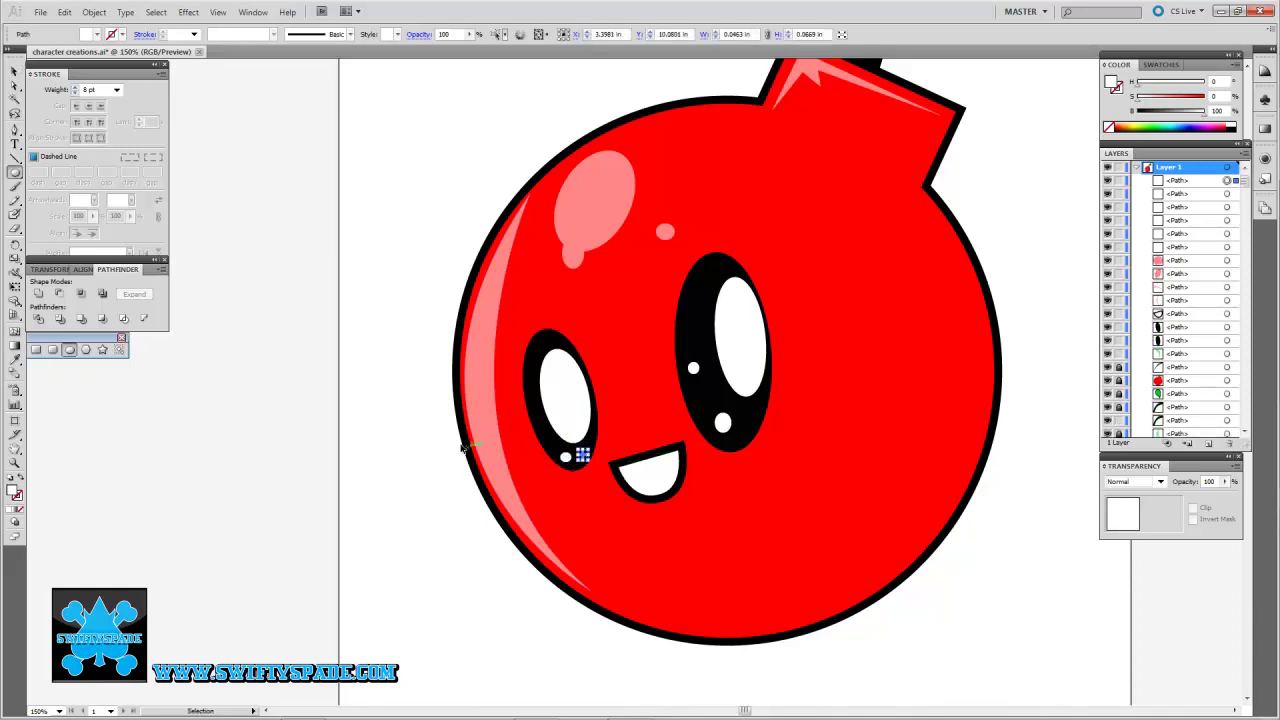
left_click(443, 449)
mouse_move(800, 500)
left_mouse_down()
mouse_move(620, 531)
mouse_move(619, 519)
left_mouse_up()
Step: Zoom in on the mouth and set shapes to white fill with a black stroke
scroll(620, 521, "up", 3)
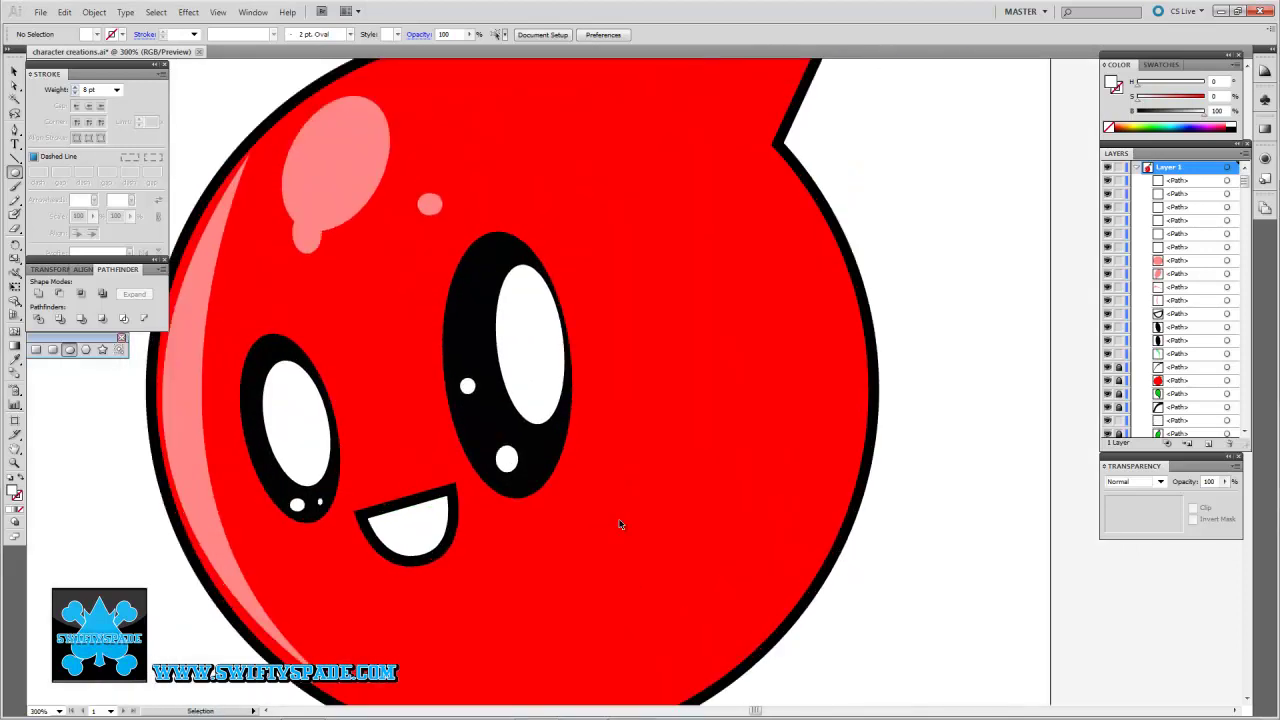
left_click_drag(403, 603, 720, 423)
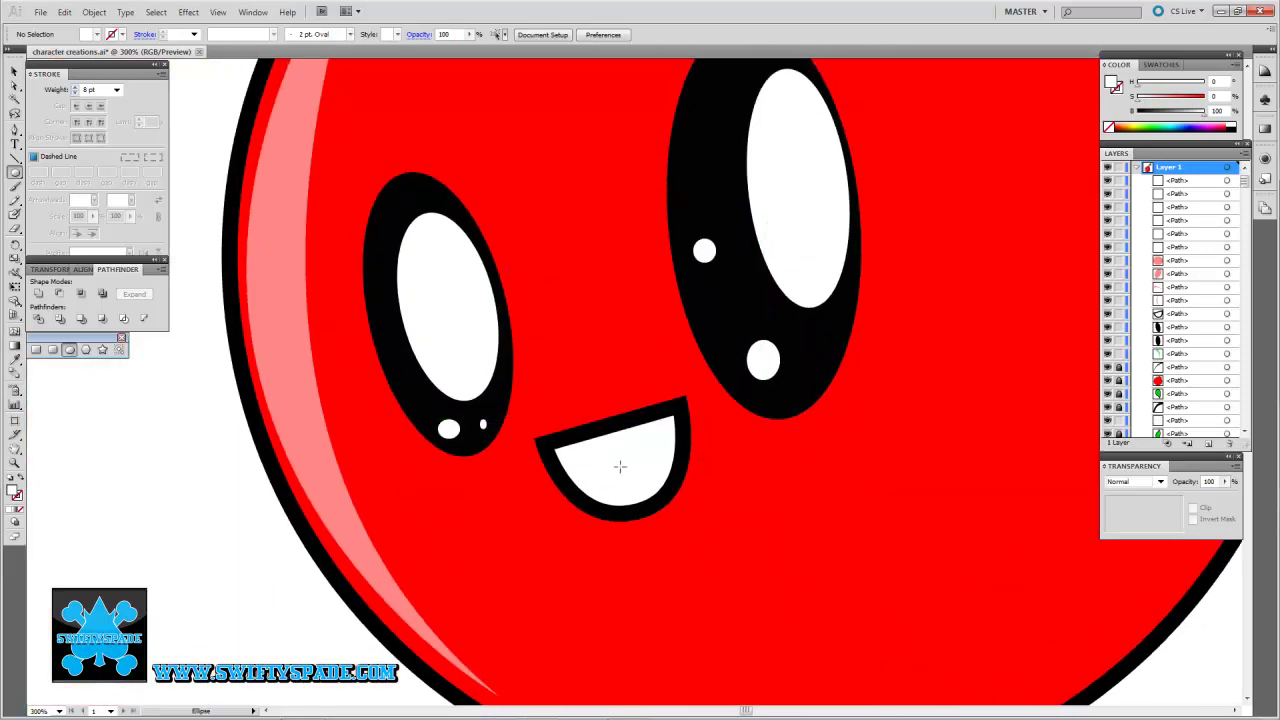
key("p")
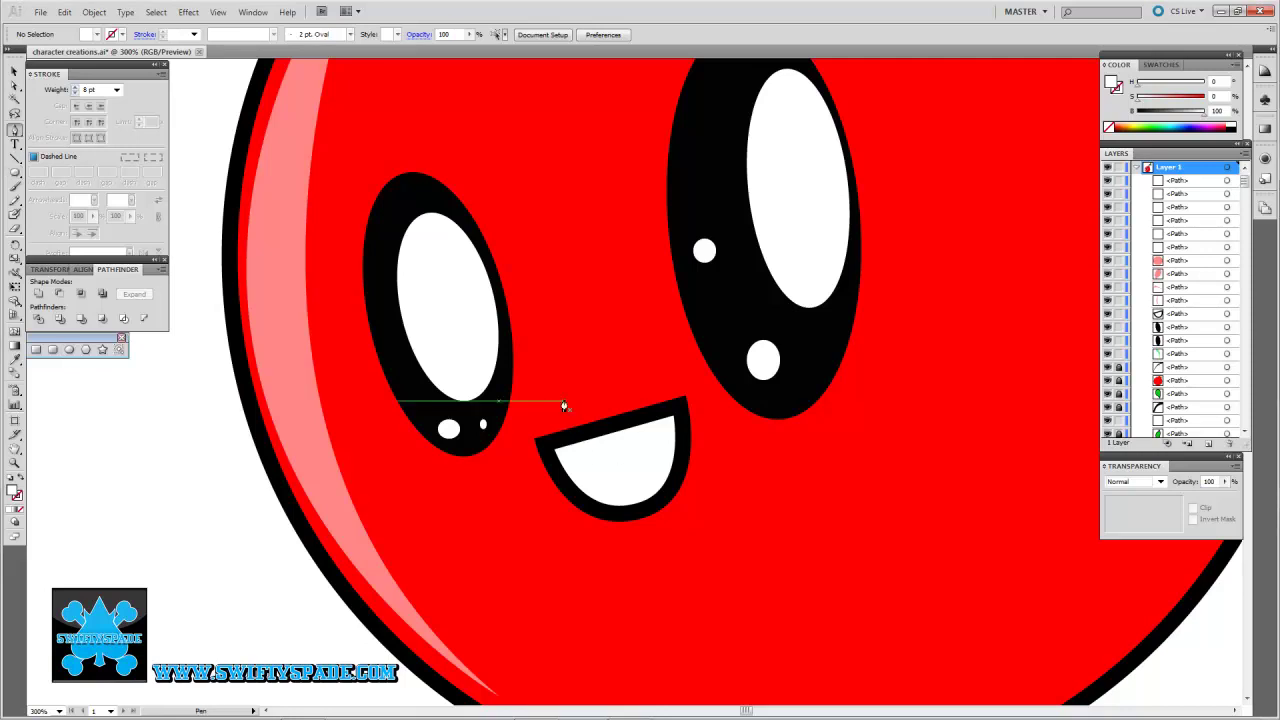
double_click(16, 493)
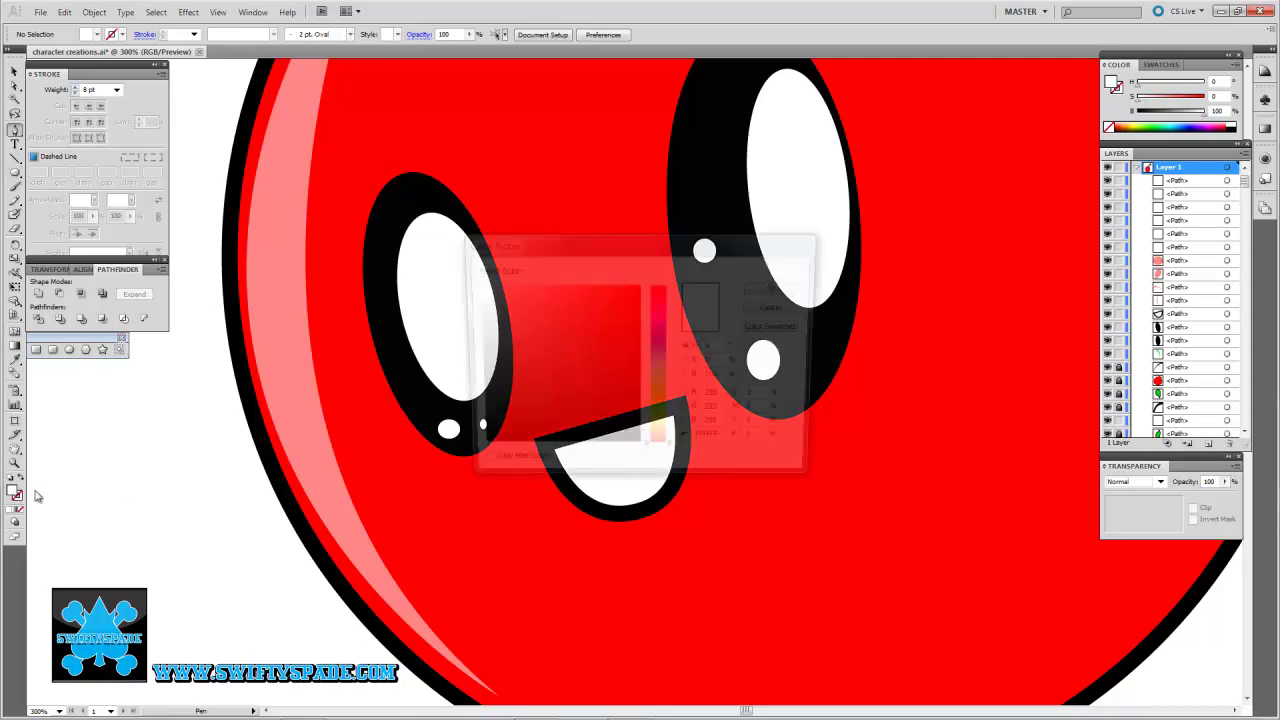
left_click(800, 290)
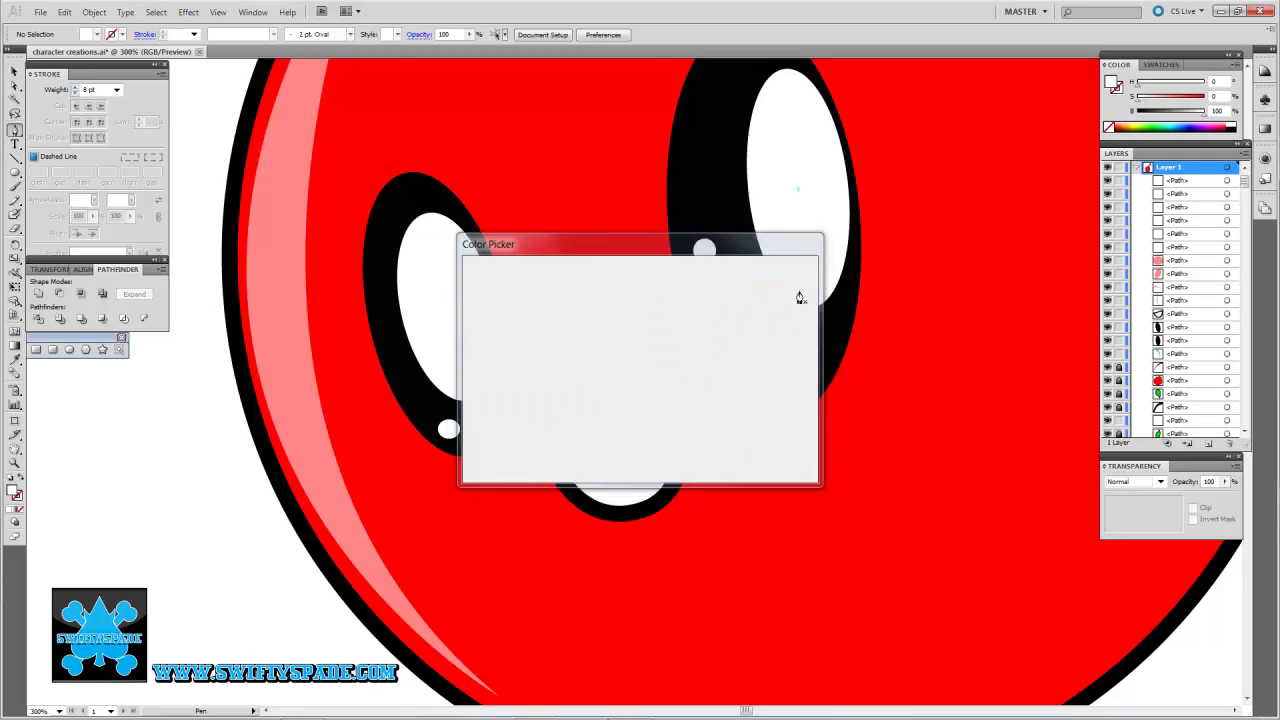
double_click(20, 500)
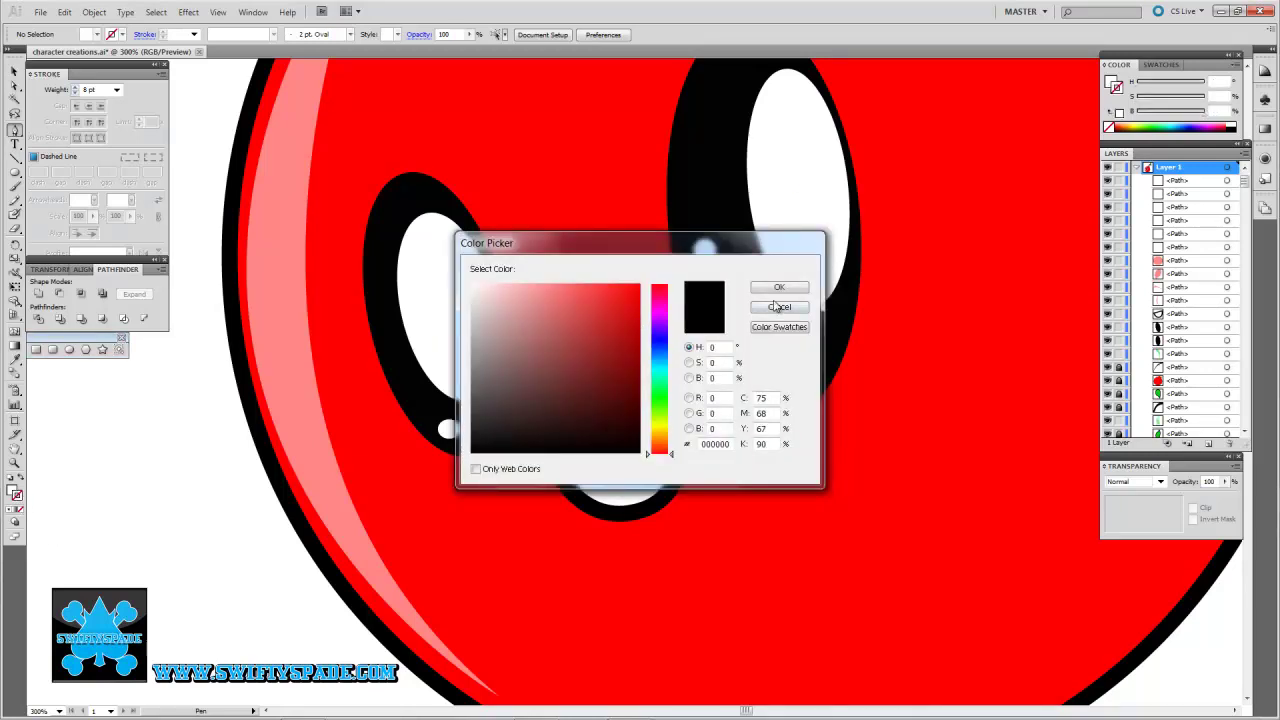
left_click(778, 288)
left_click(572, 415)
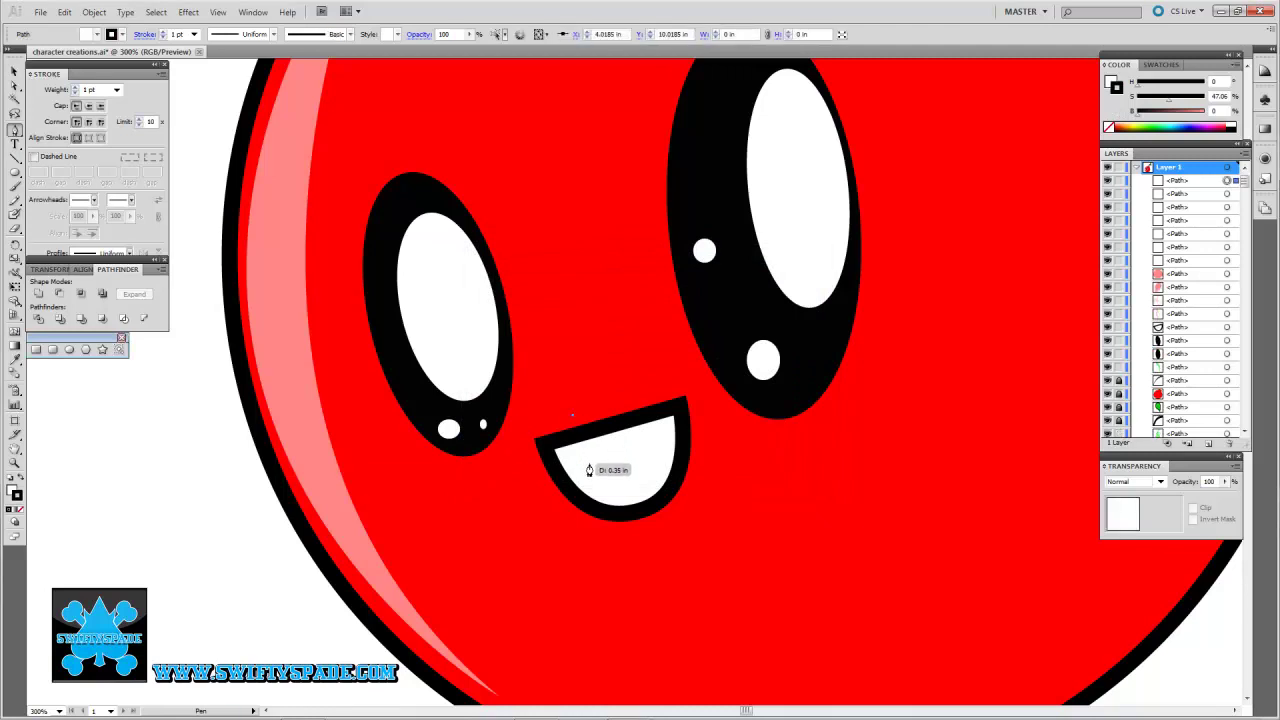
left_click(589, 470, "ctrl")
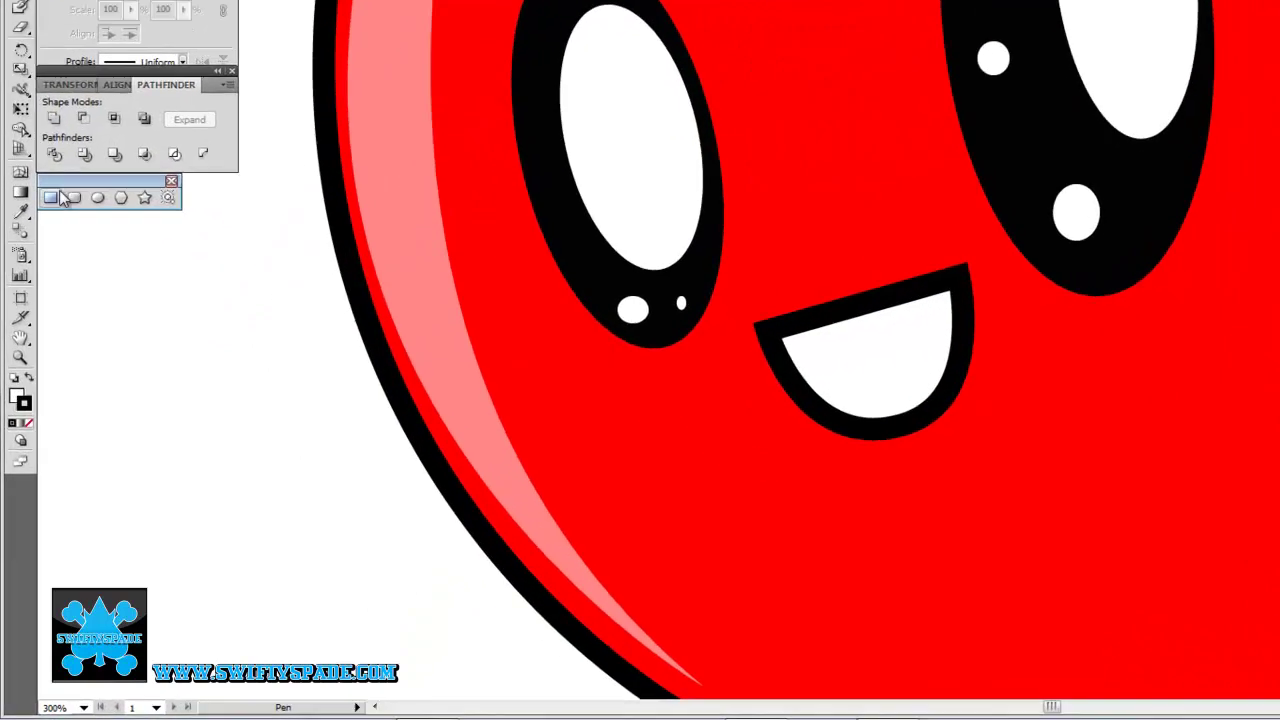
left_click(58, 197)
Step: Draw a small tooth rectangle at the mouth's top edge, tilted about 11° with a 4 pt outline
left_click_drag(861, 230, 920, 305)
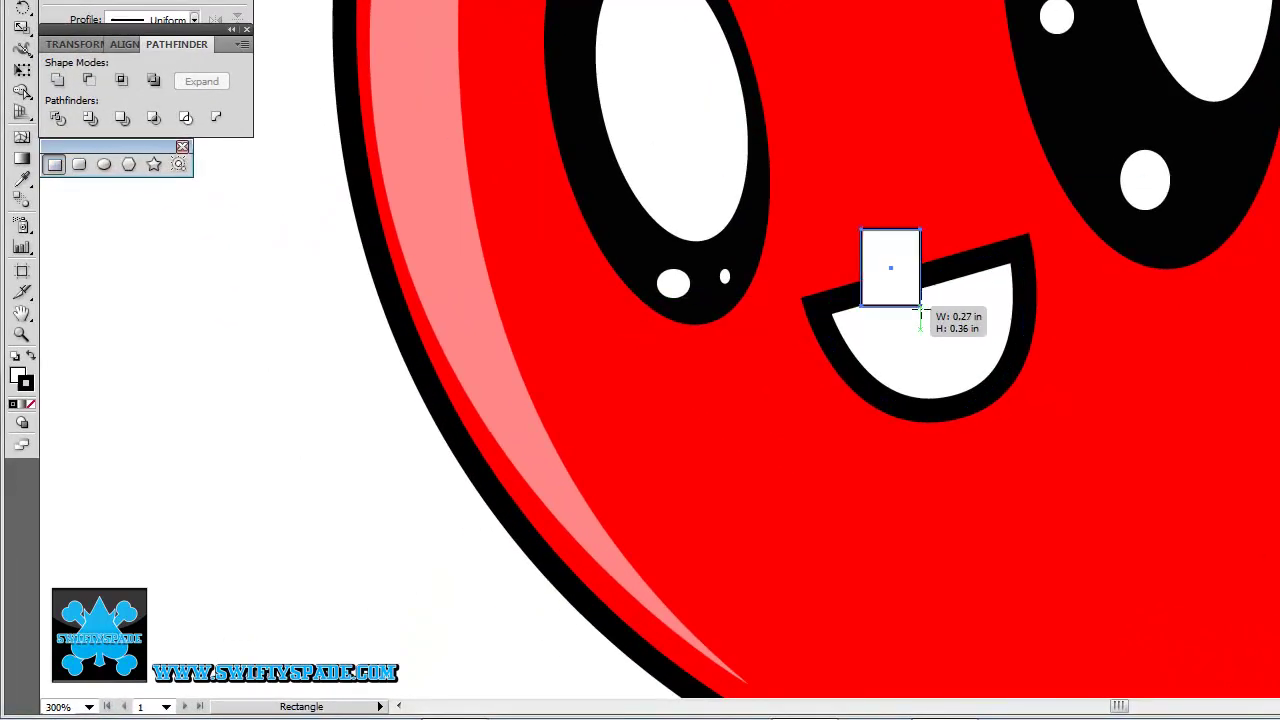
key("v")
left_click(922, 322, "shift")
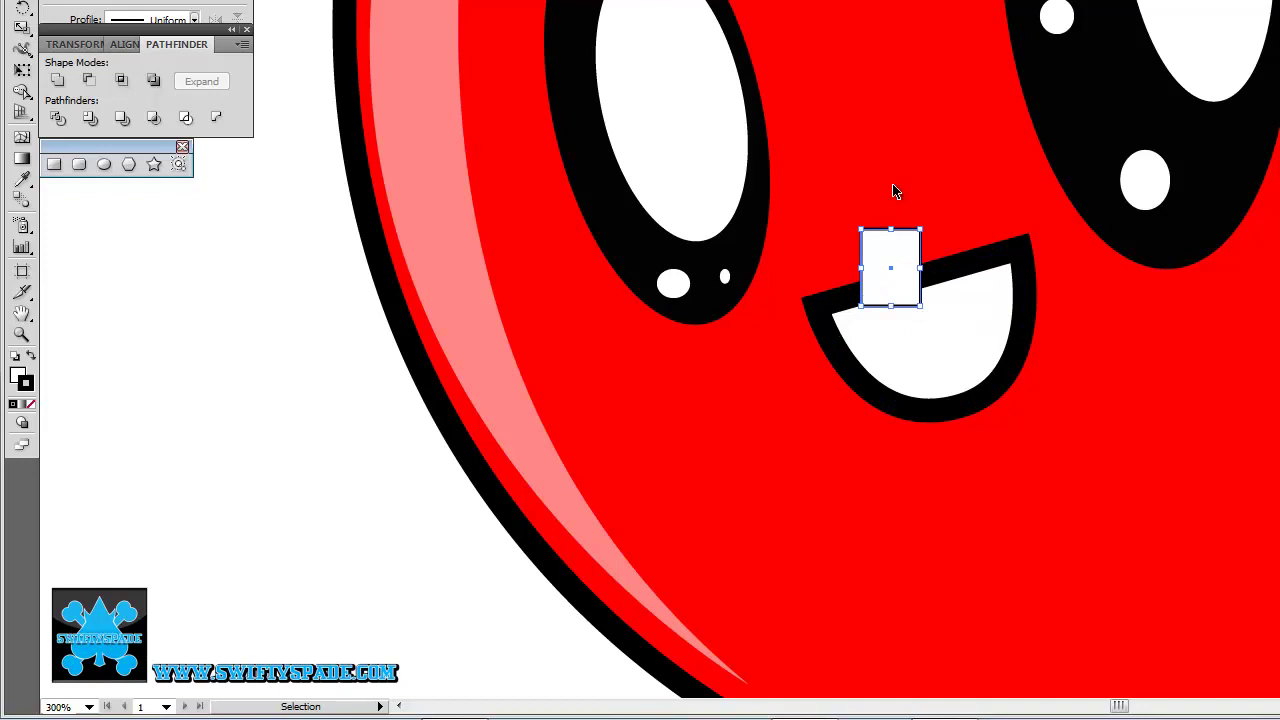
left_click_drag(922, 314, 940, 306)
left_click(928, 290)
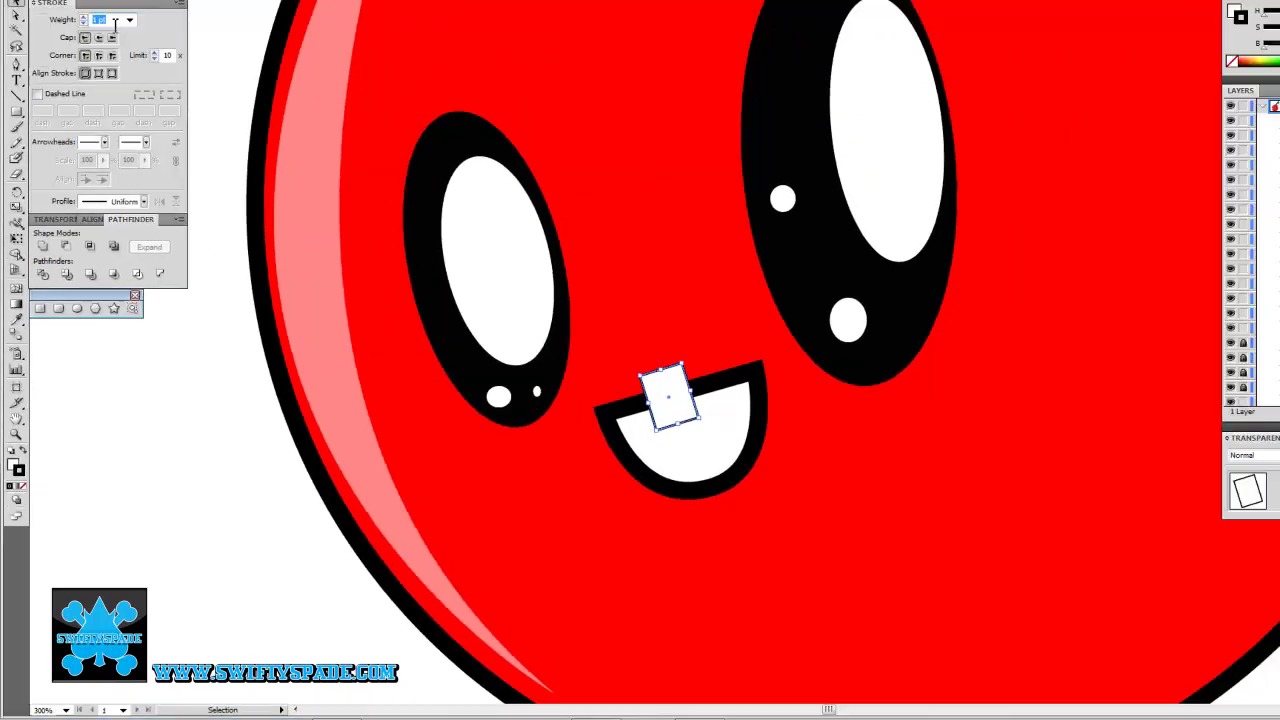
type("4")
key("Return")
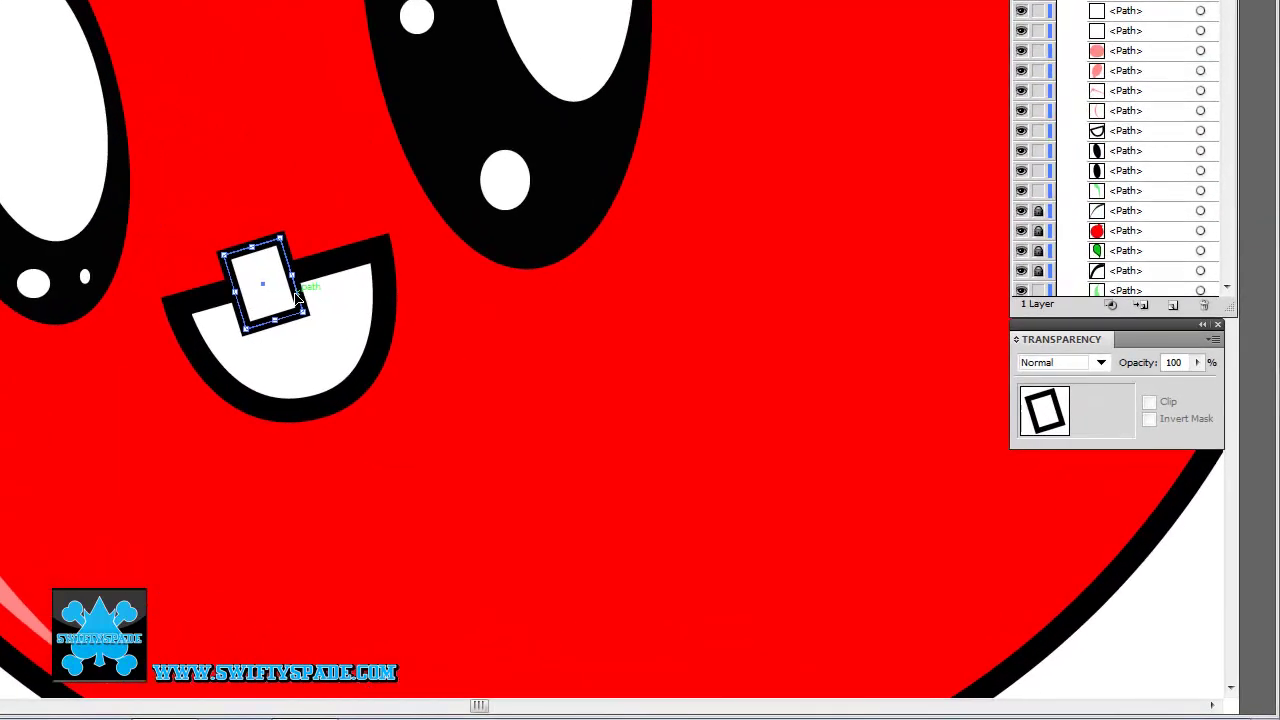
left_click_drag(296, 297, 343, 337)
Step: Thicken the tooth's outline to 8 pt
left_click(283, 229)
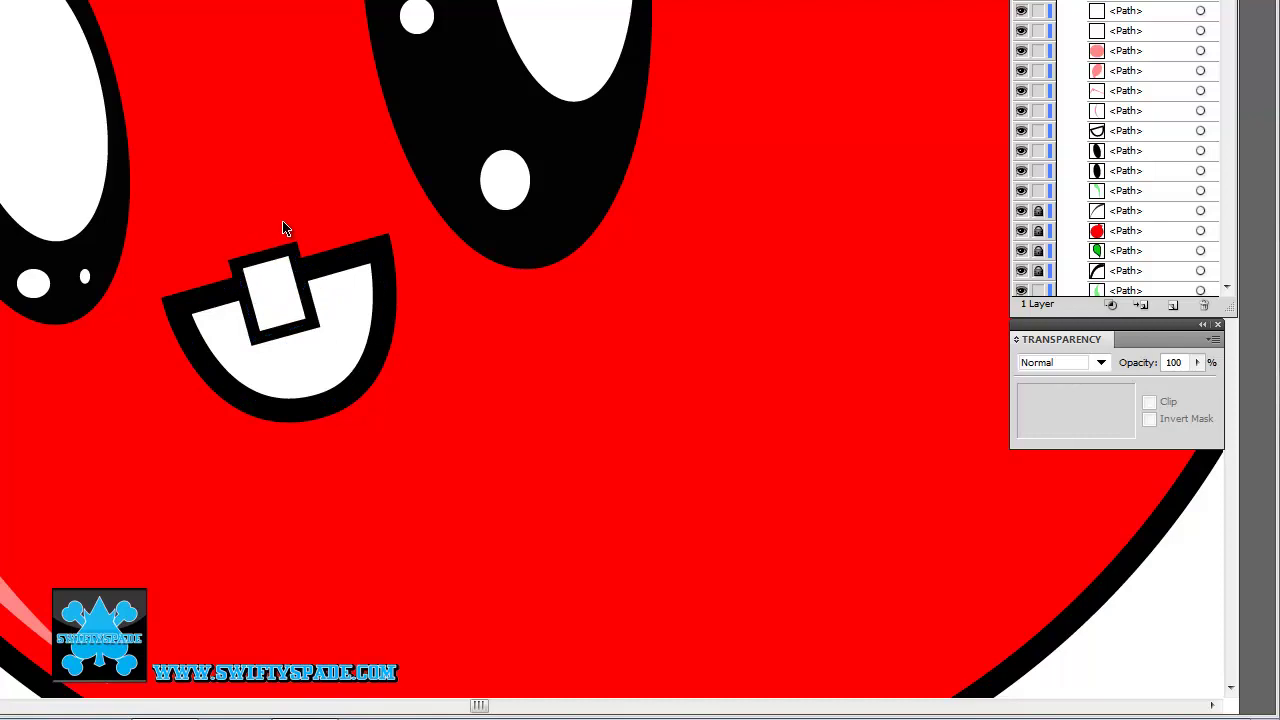
left_click(337, 276)
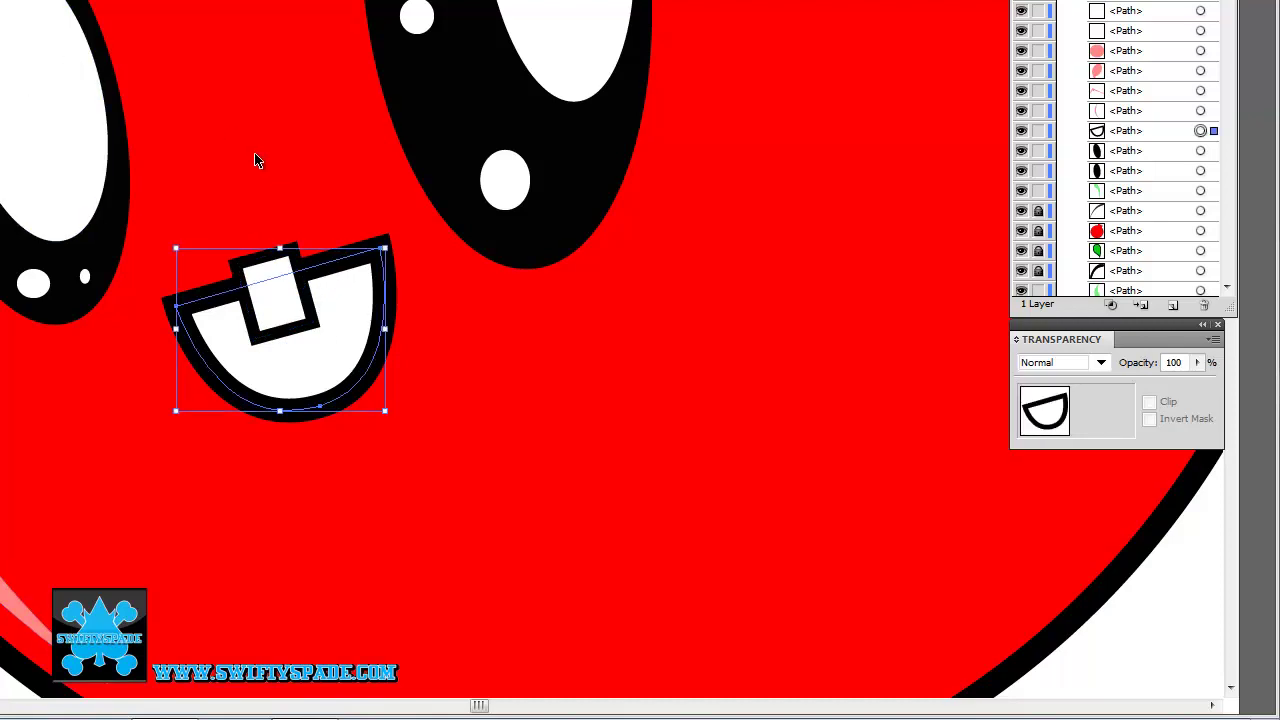
key("a")
left_click(297, 230)
left_click(293, 252)
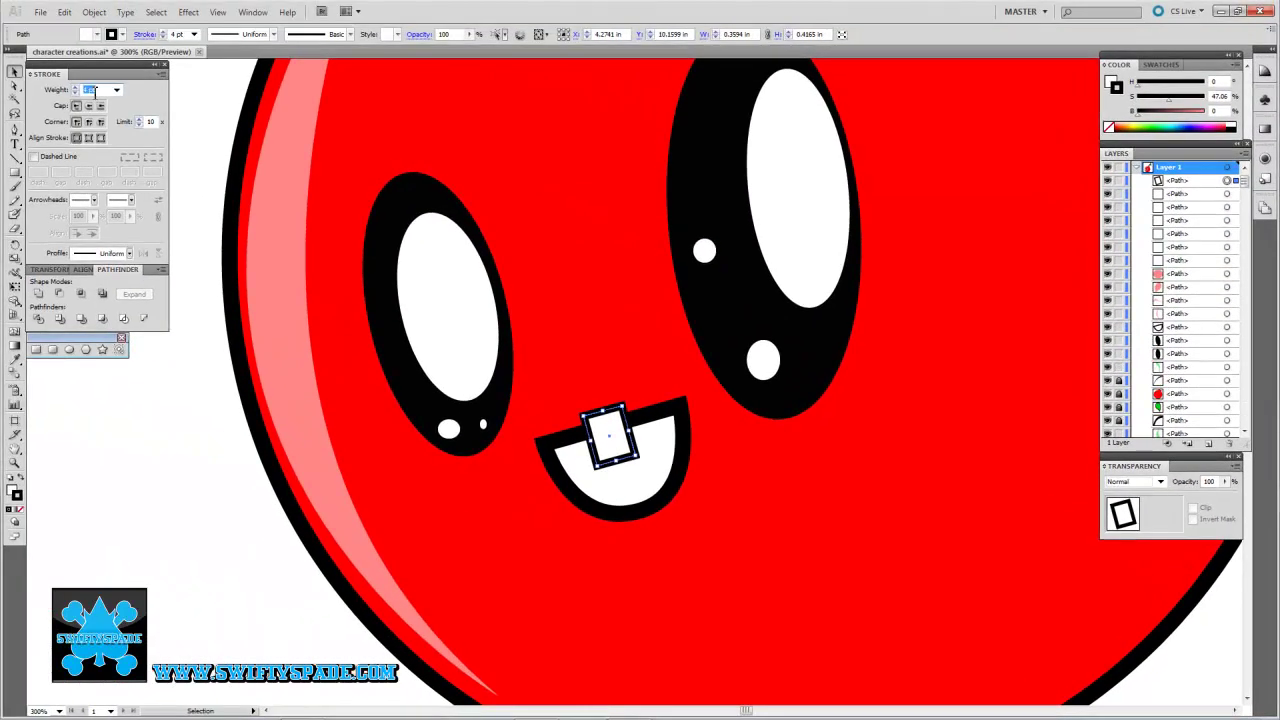
type("8")
key("Return")
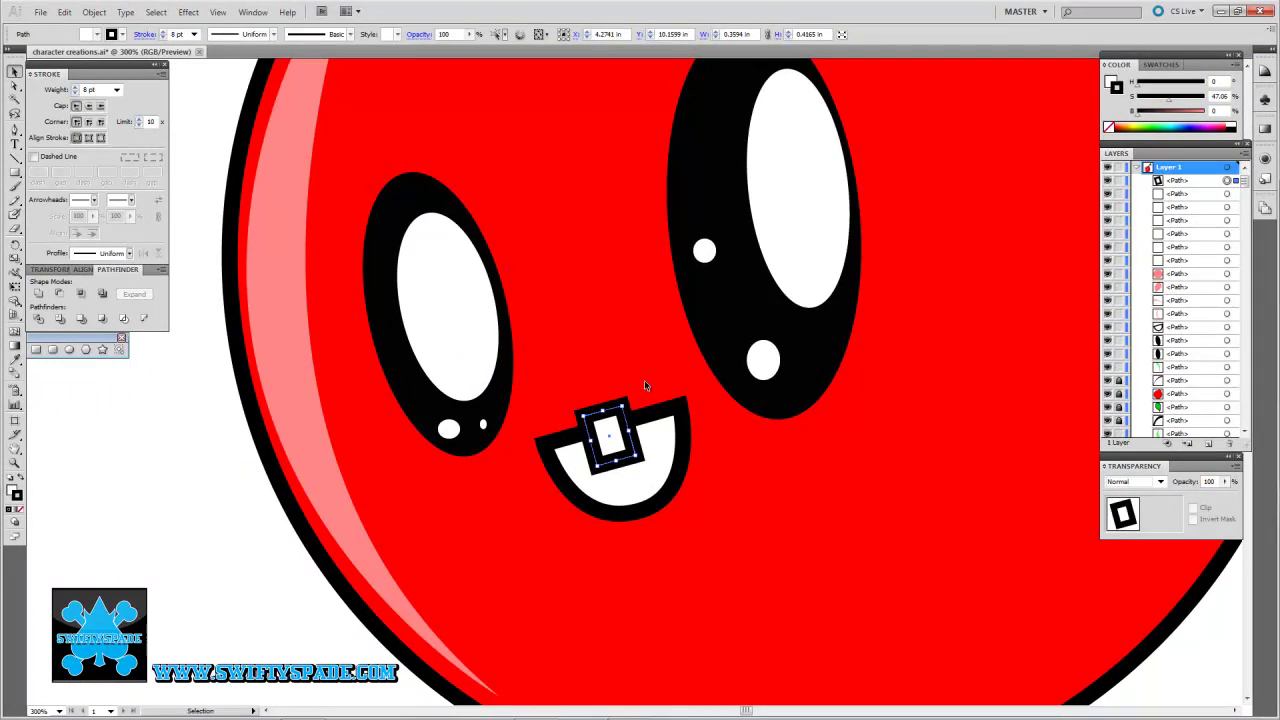
Step: Try a Pathfinder Intersect of mouth and tooth, undo it, then fill the mouth black
left_click(655, 418, "shift")
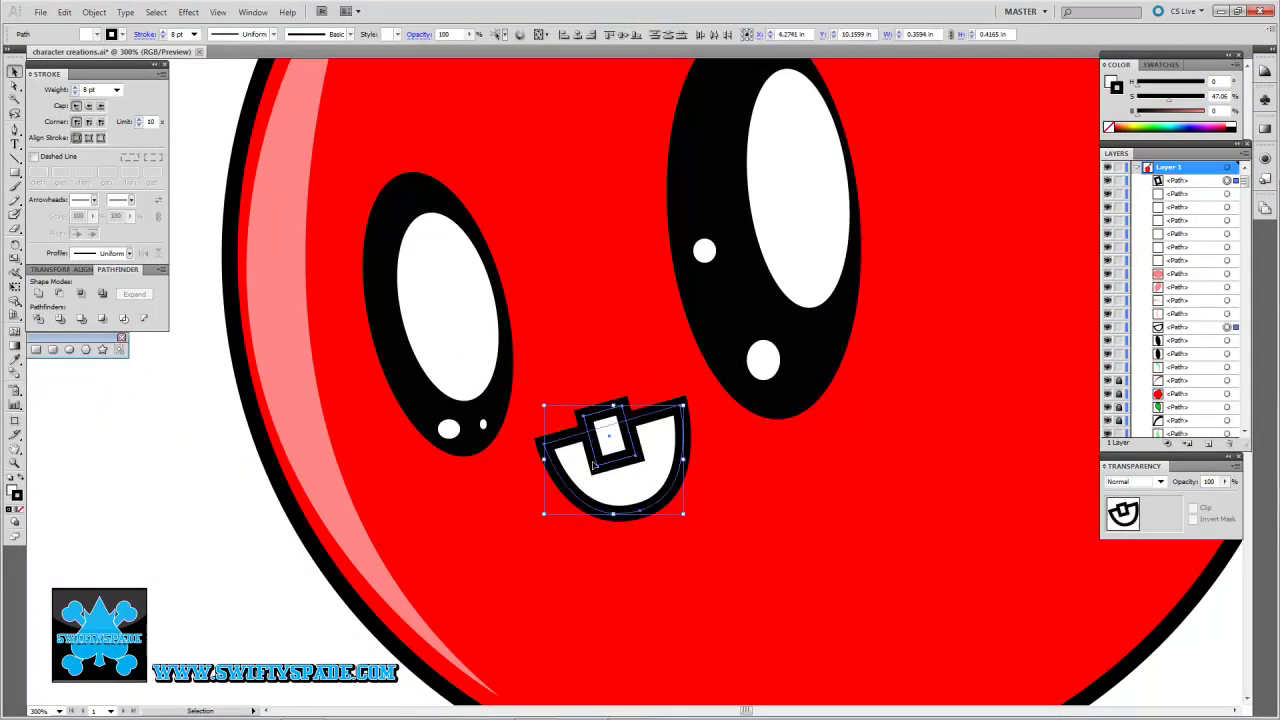
left_click(81, 294)
key("ctrl+z")
key("ctrl+z")
left_click(153, 514)
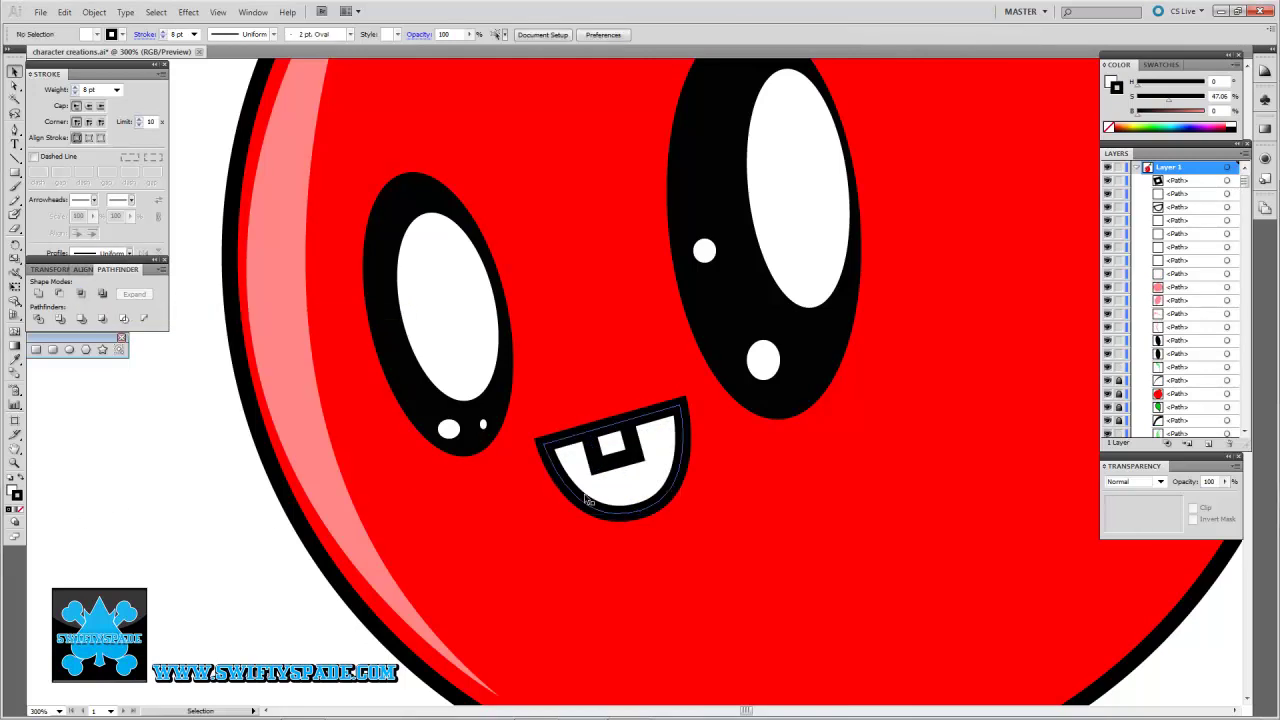
left_click(639, 515)
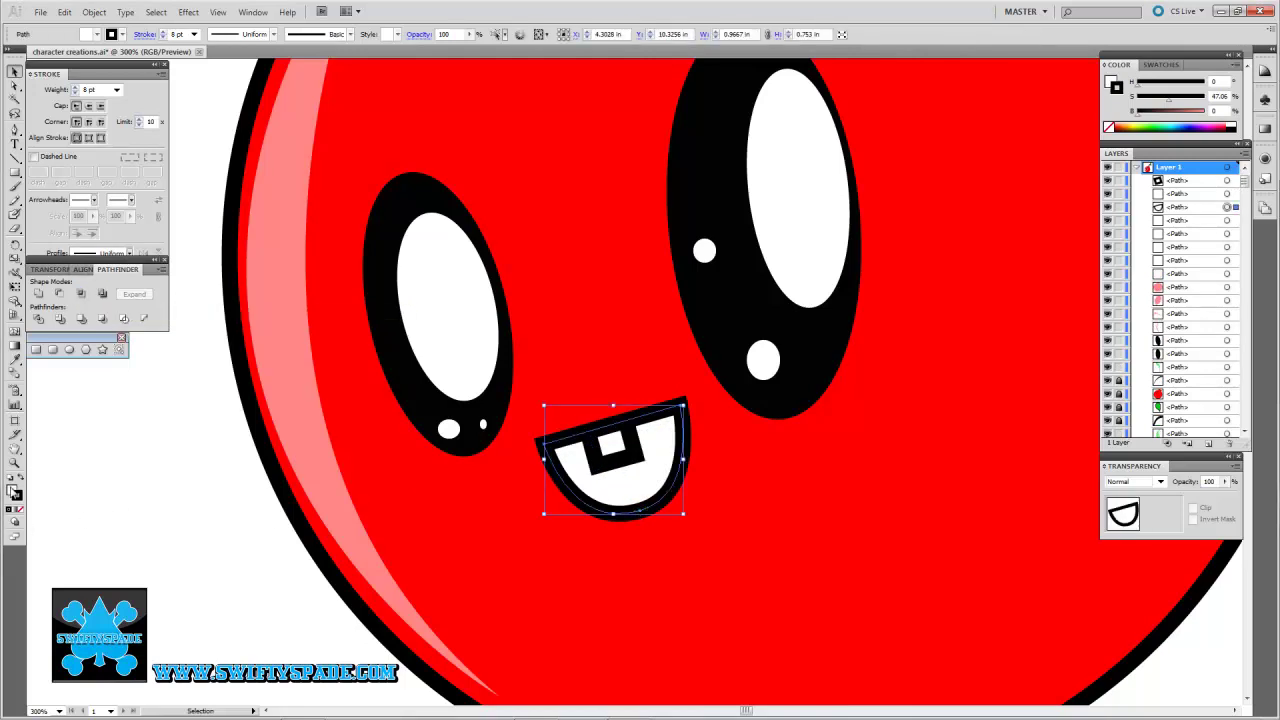
double_click(14, 493)
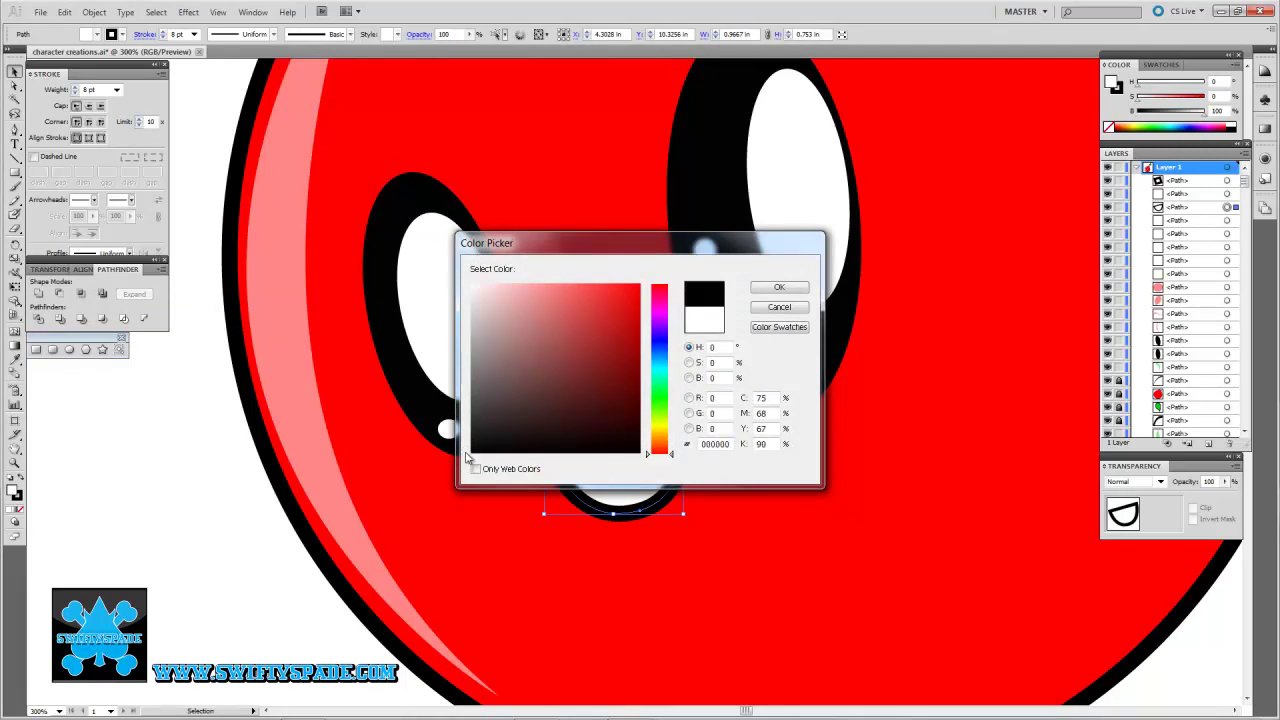
left_click(779, 288)
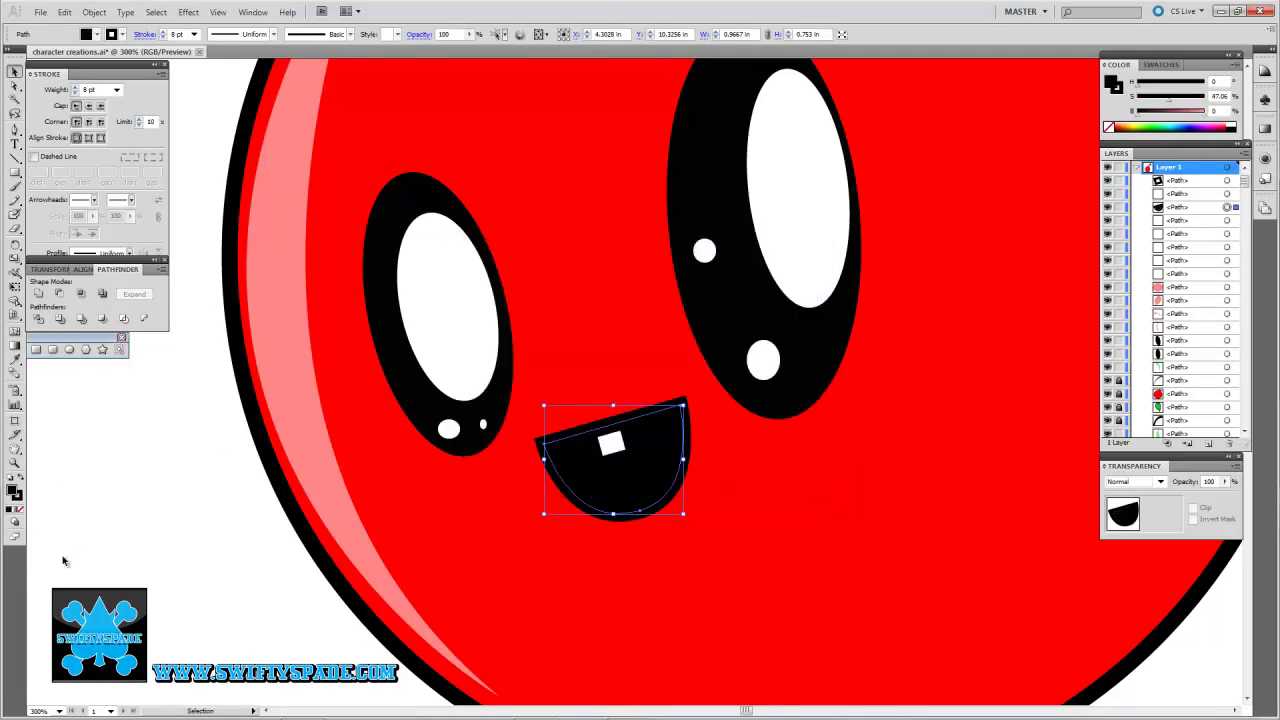
left_click(127, 568)
key("ctrl+minus")
key("ctrl+minus")
key("ctrl+minus")
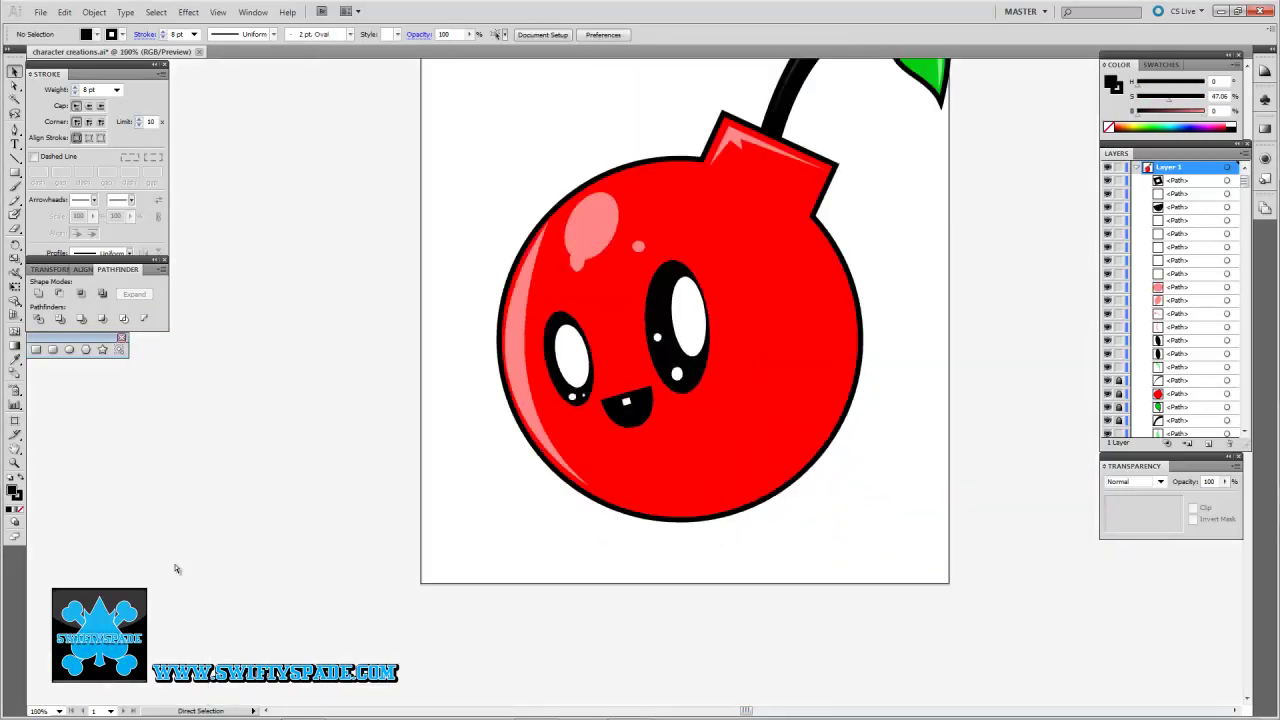
Step: Sample the bomb's red as fill, darken it slightly, and set the stroke to None
key("ctrl+equal")
left_click_drag(895, 393, 732, 454)
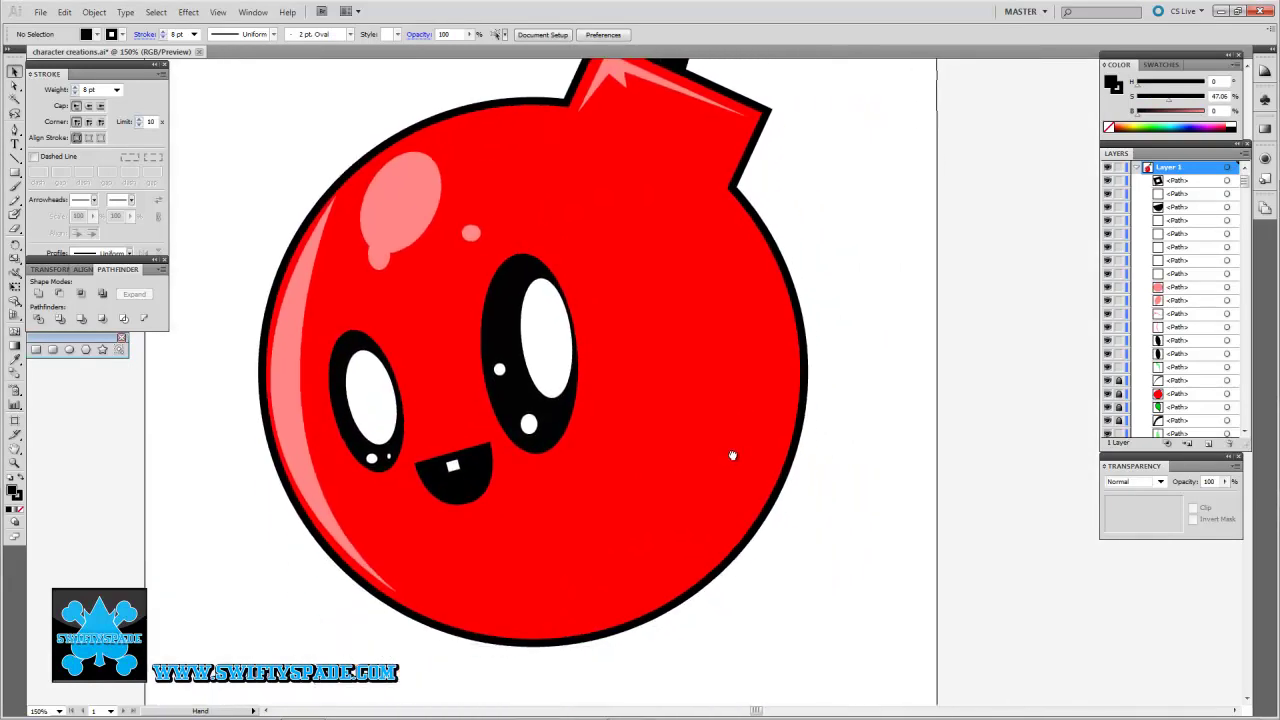
key("p")
left_click_drag(740, 505, 675, 492)
key("i")
left_click(668, 432)
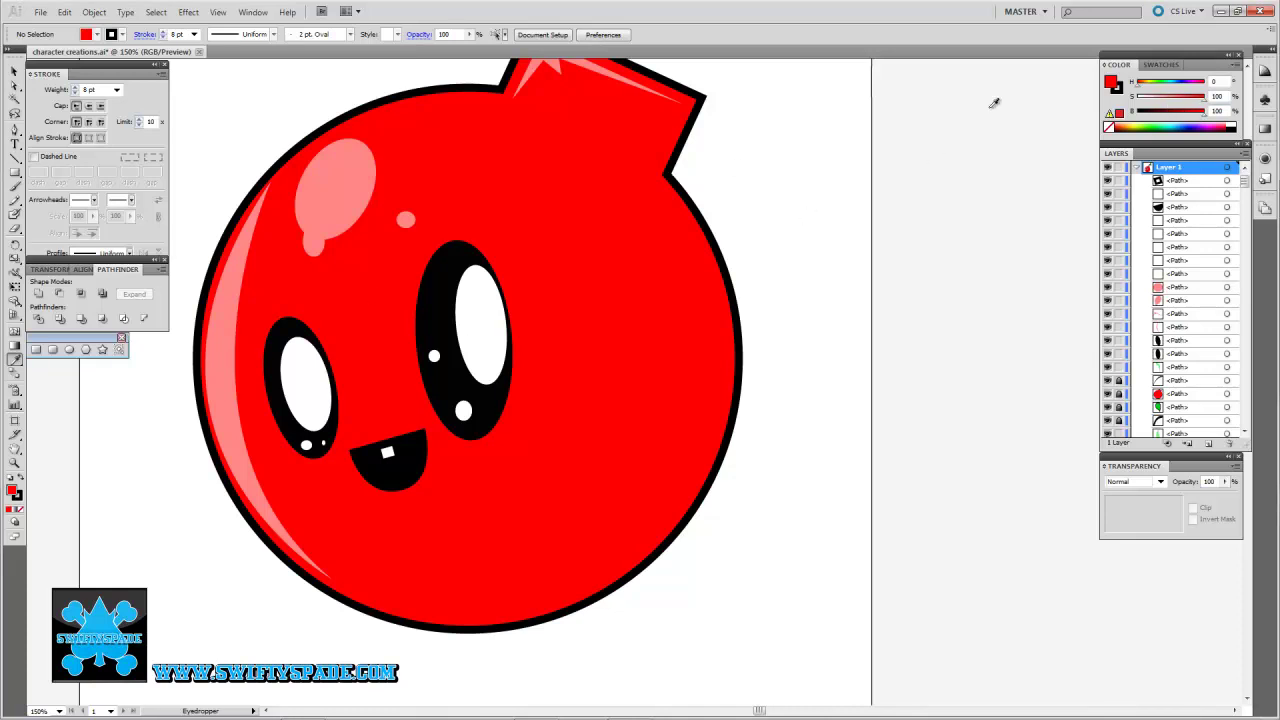
left_click_drag(1197, 117, 1193, 117)
key("x")
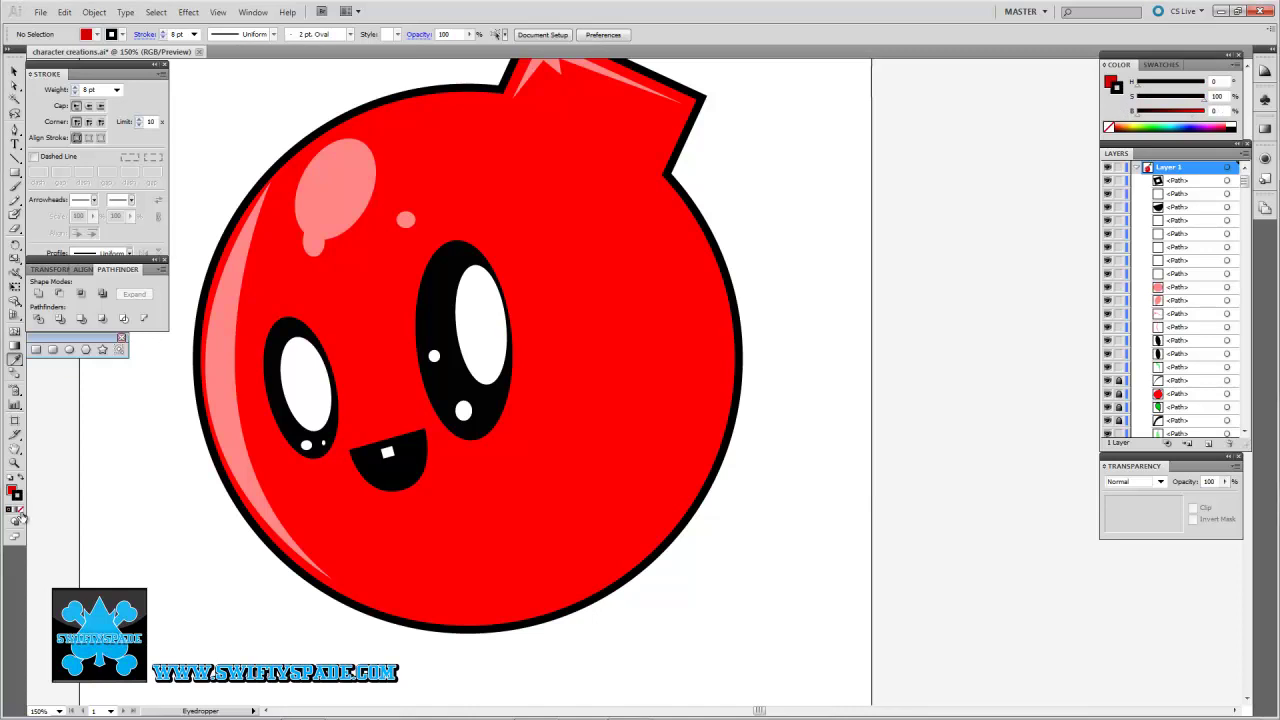
left_click(22, 510)
Step: Draw a curved dark red shadow crescent along the bomb's right side with the Pen tool
key("p")
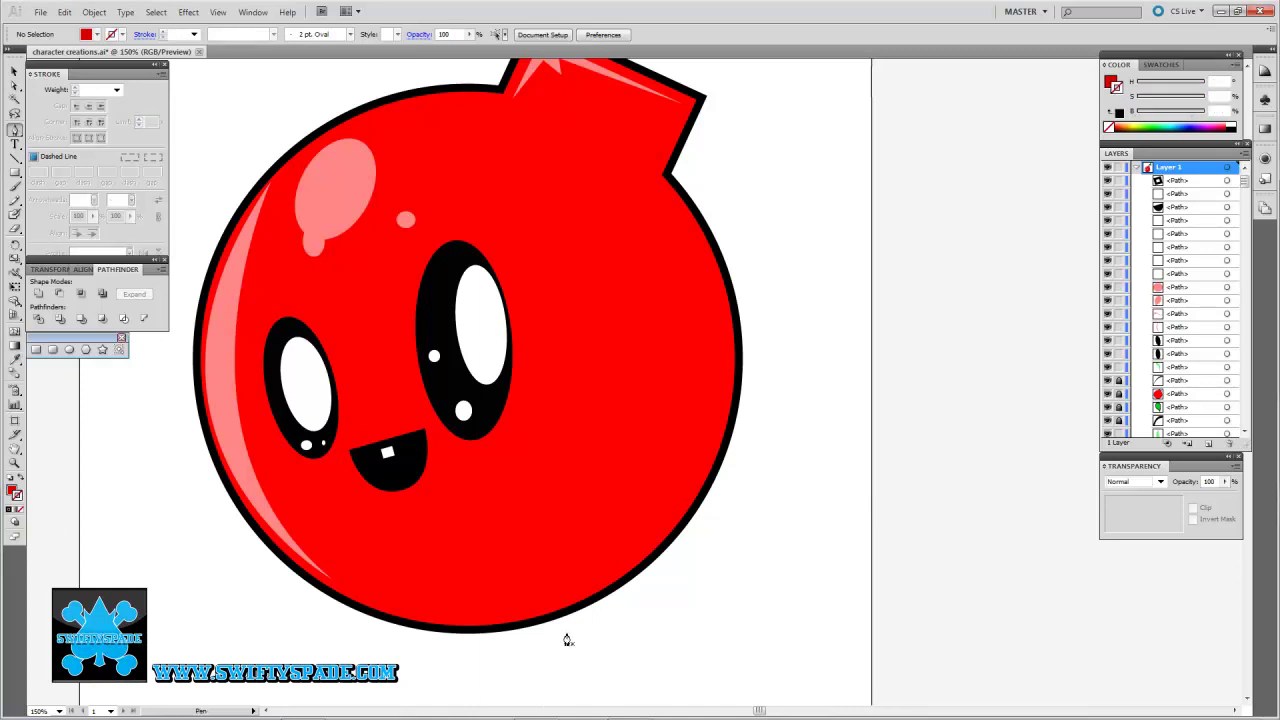
left_click(590, 592)
left_click_drag(761, 572, 671, 657)
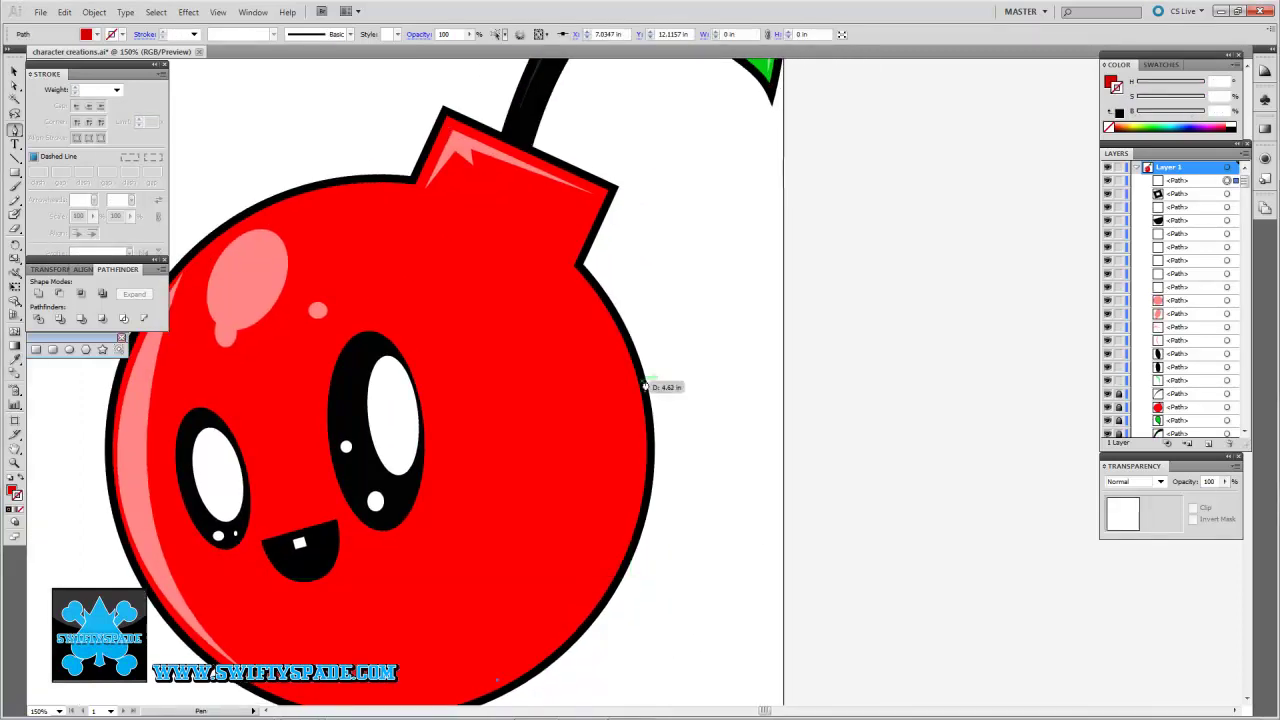
key("ctrl+minus")
left_click(592, 322)
left_click_drag(579, 298, 513, 147)
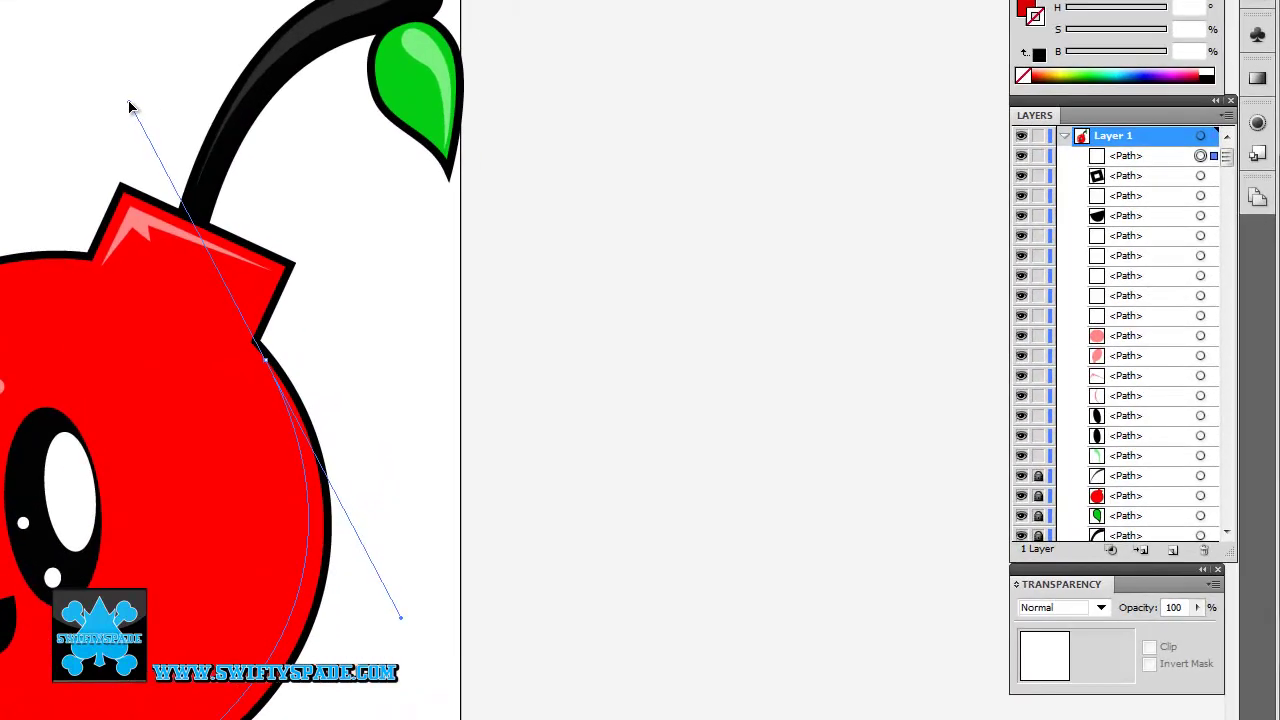
mouse_move(130, 107)
left_mouse_down()
mouse_move(128, 120)
mouse_move(104, 97)
left_mouse_up()
left_click(264, 365)
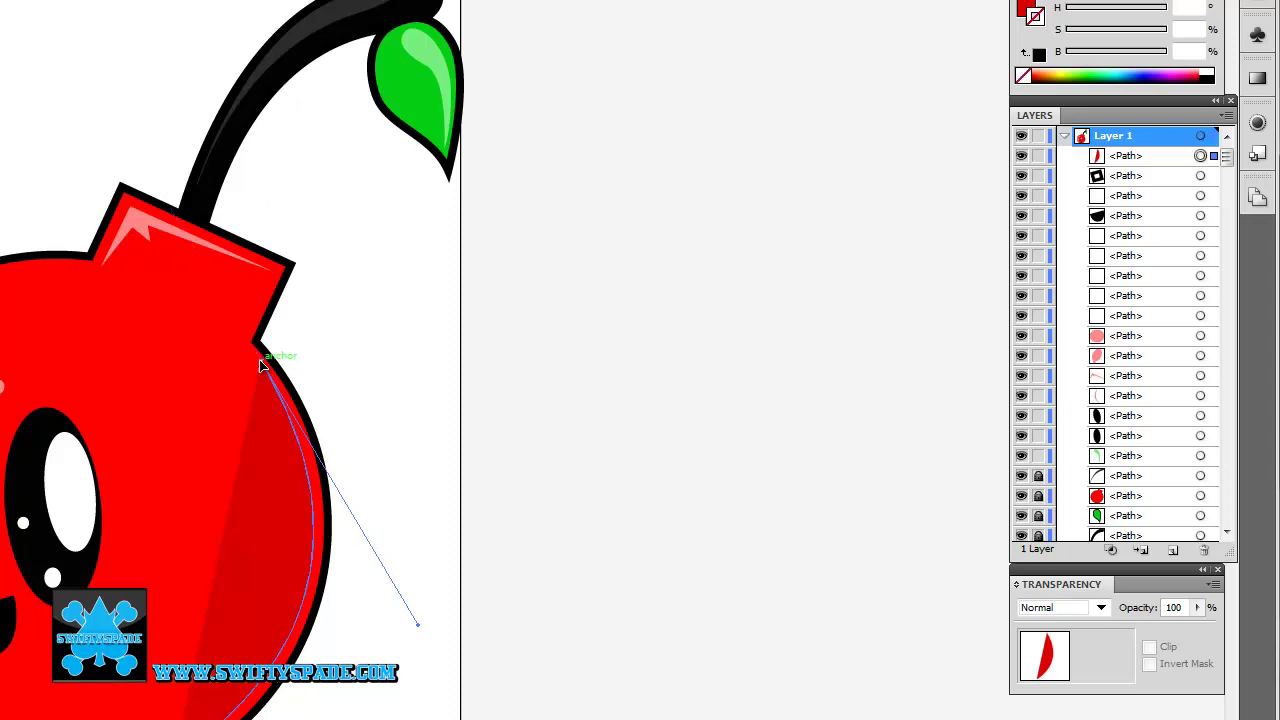
scroll(270, 340, "down", 3)
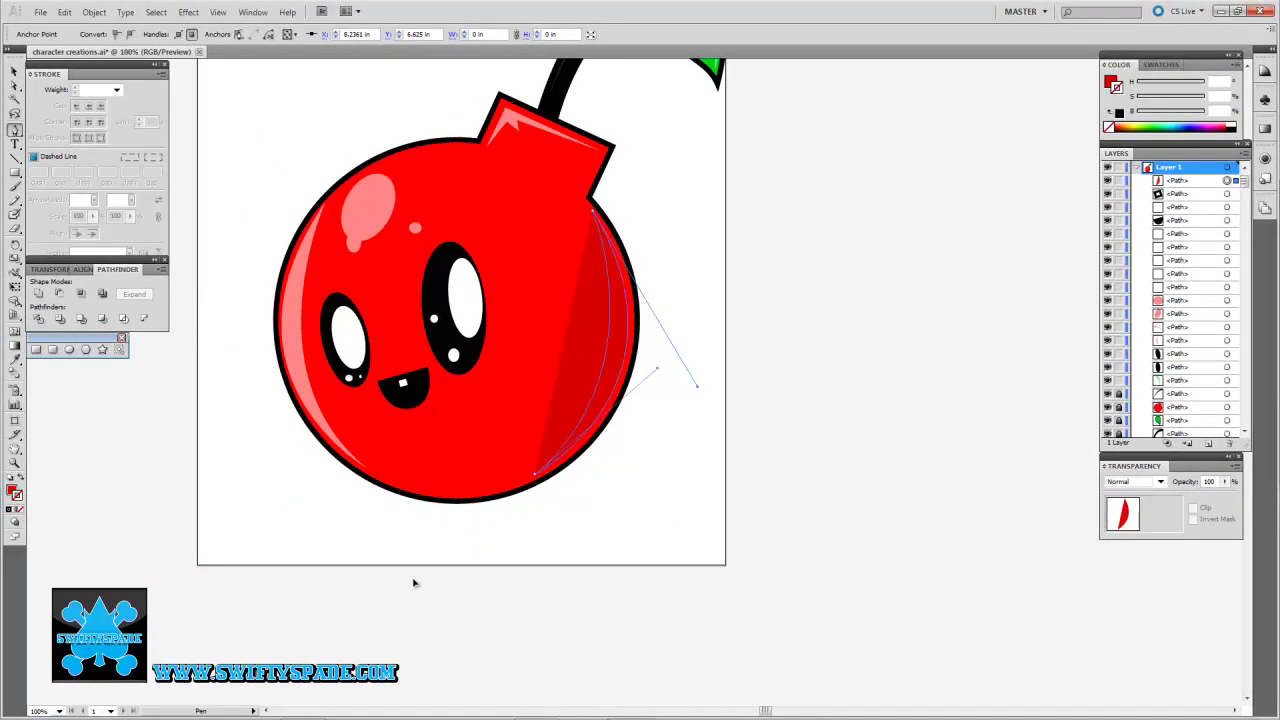
left_click(620, 440, "ctrl")
left_click(689, 517, "ctrl")
mouse_move(680, 443)
left_mouse_down()
mouse_move(660, 428)
mouse_move(595, 425)
mouse_move(603, 449)
left_mouse_up()
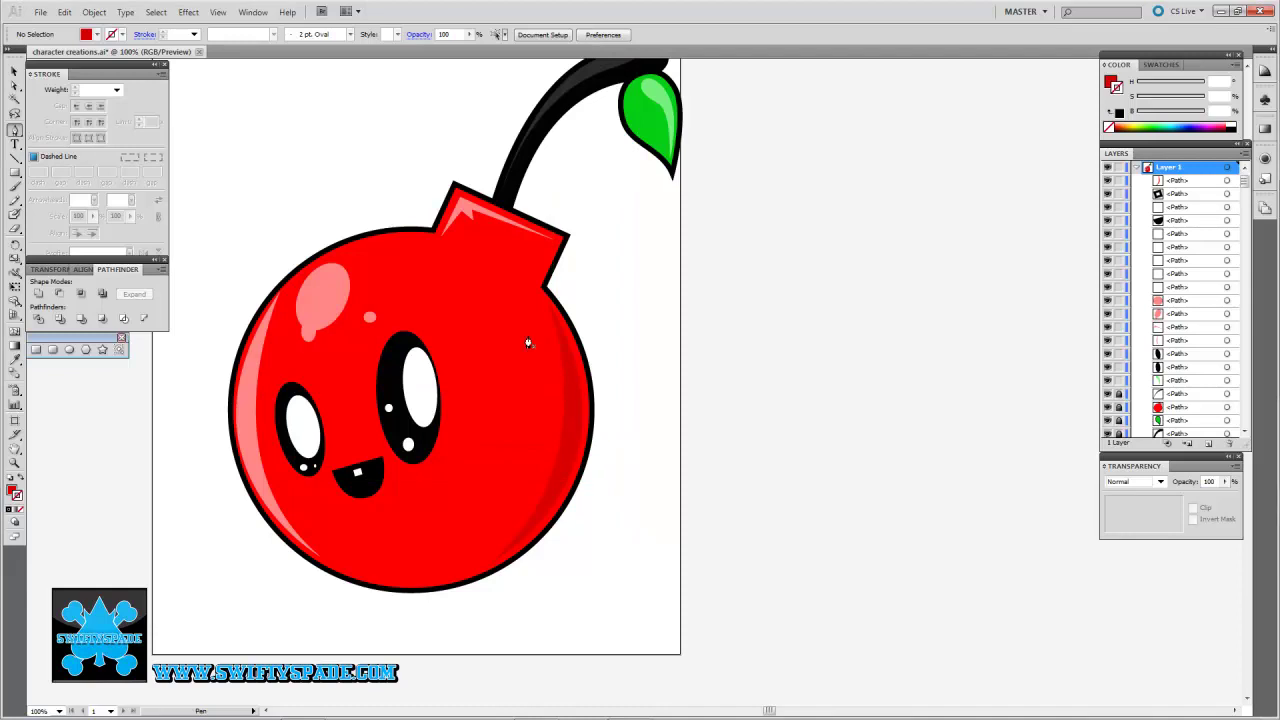
Step: Draw a zig-zag dark red shadow shape along the cap's right edge
scroll(531, 334, "up", 2)
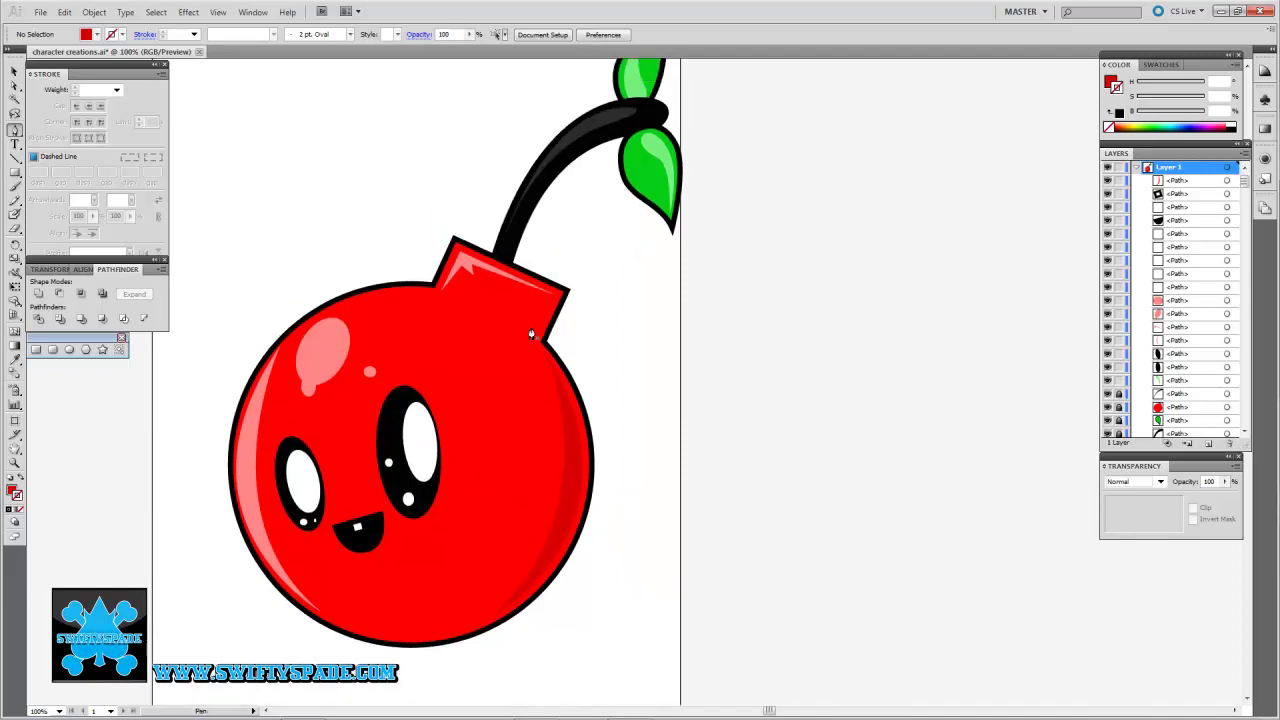
scroll(530, 325, "up", 2)
scroll(494, 286, "down", 1)
scroll(551, 437, "up", 1)
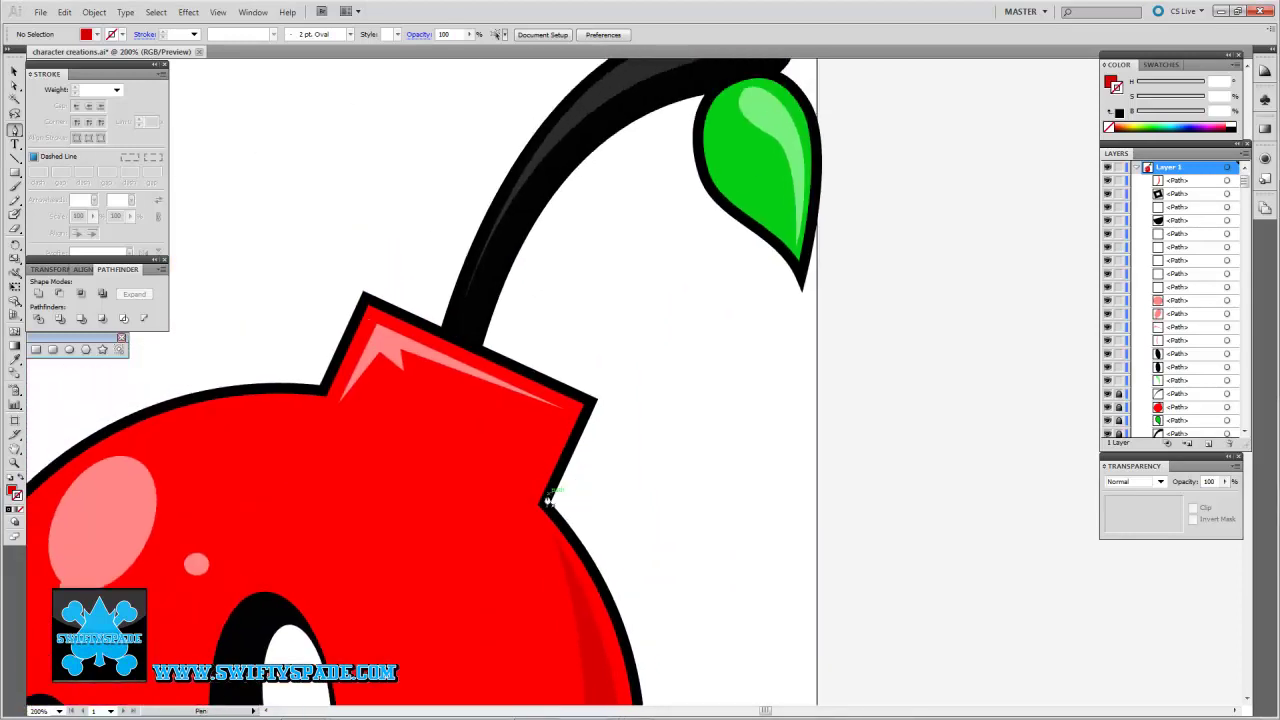
left_click(528, 494)
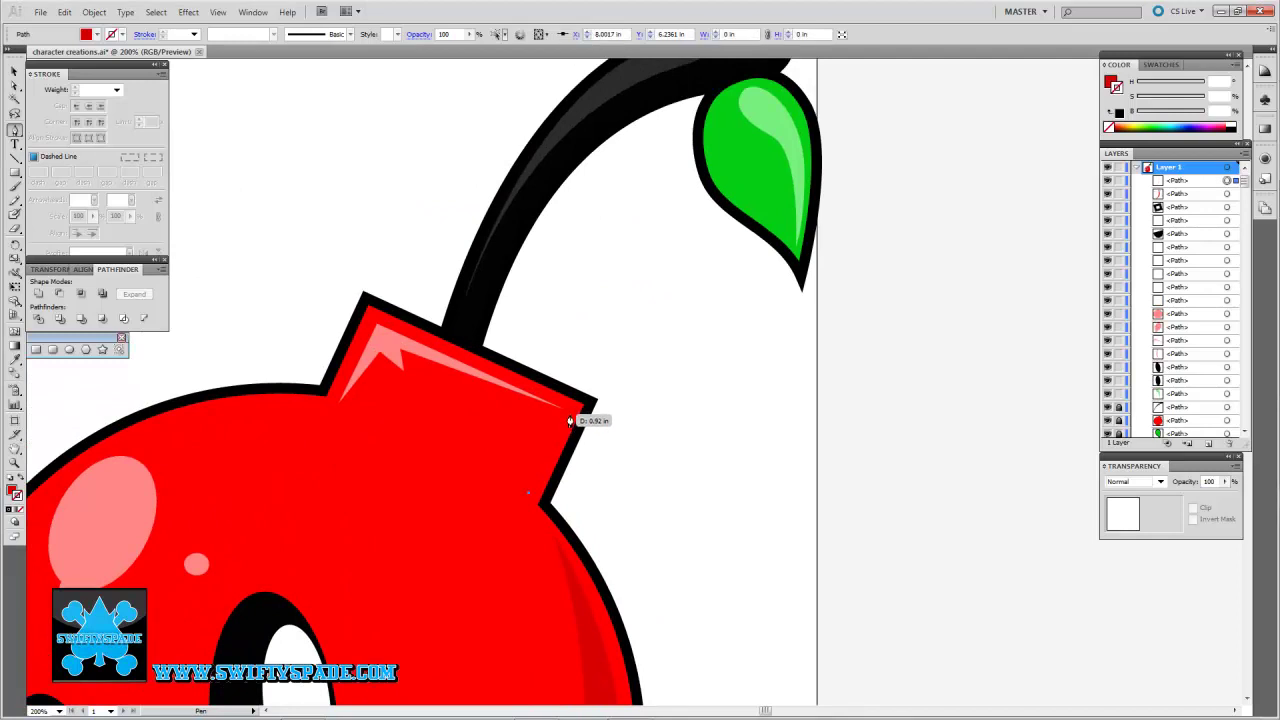
left_click(569, 416)
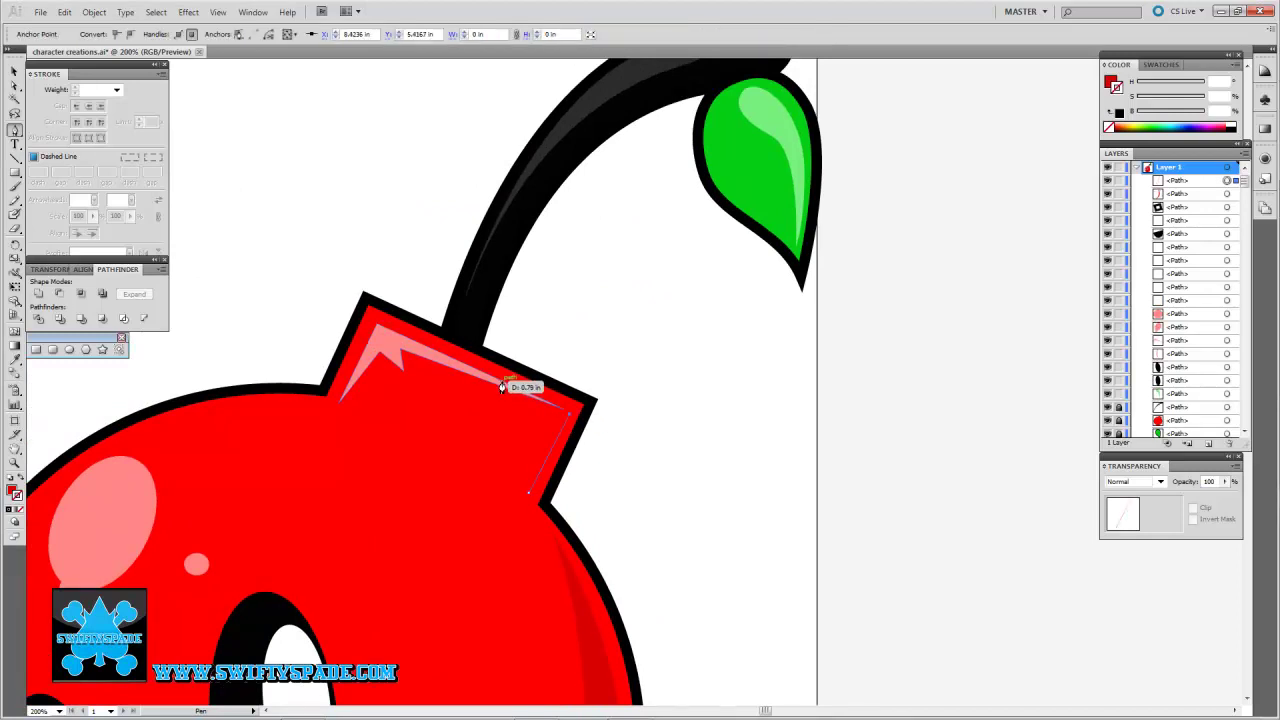
left_click(502, 381)
left_click(536, 414)
left_click(530, 494)
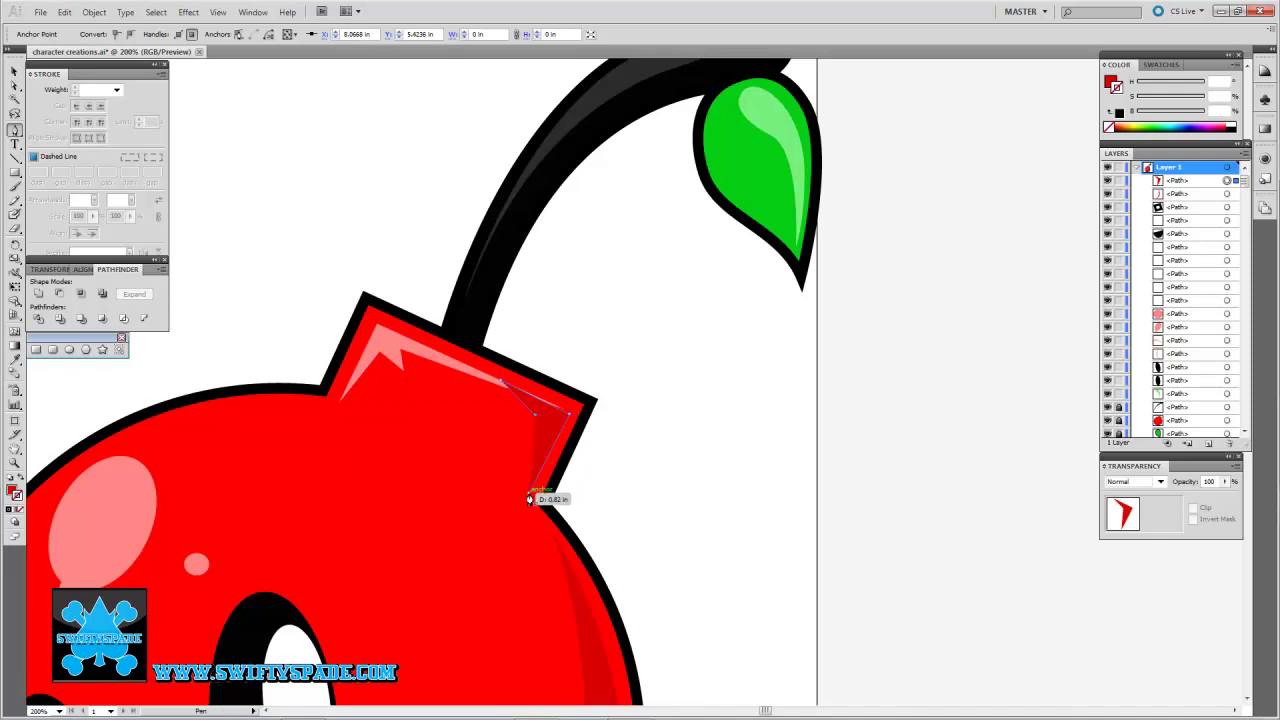
left_click(617, 491, "ctrl")
Step: Drag the cap highlight's tip anchor down to stretch it along the edge
key("a")
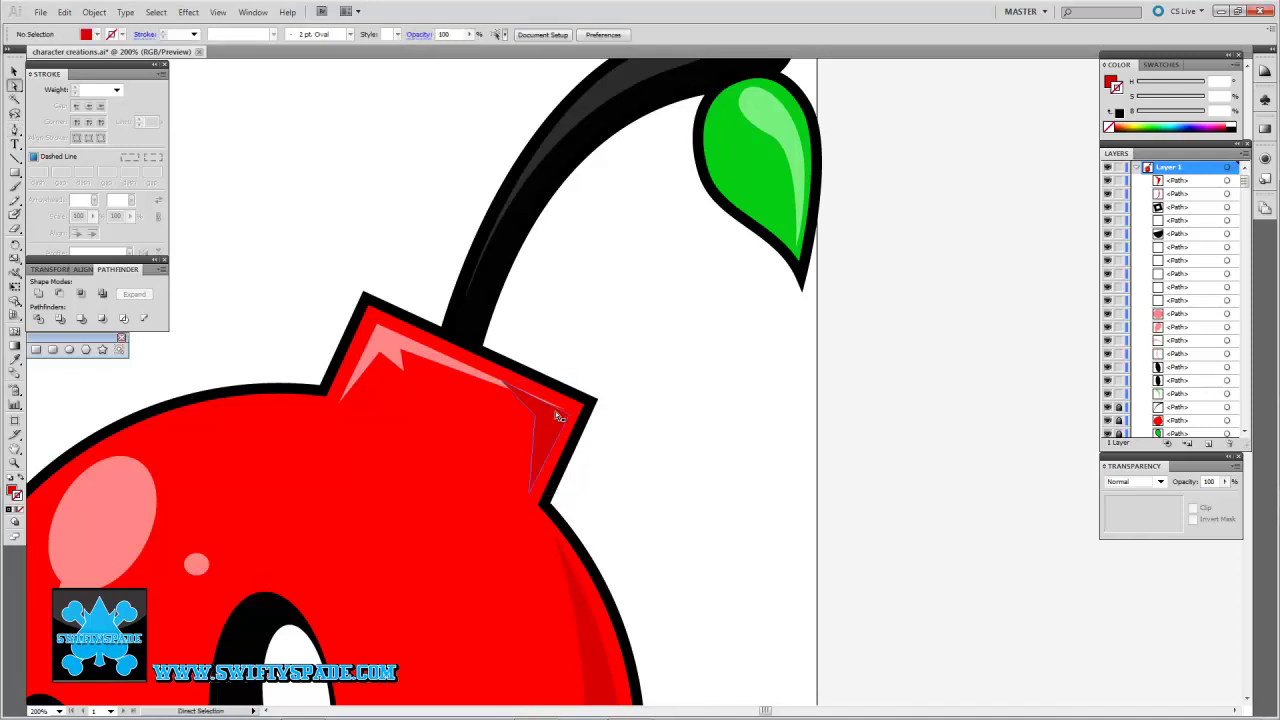
left_click(558, 409)
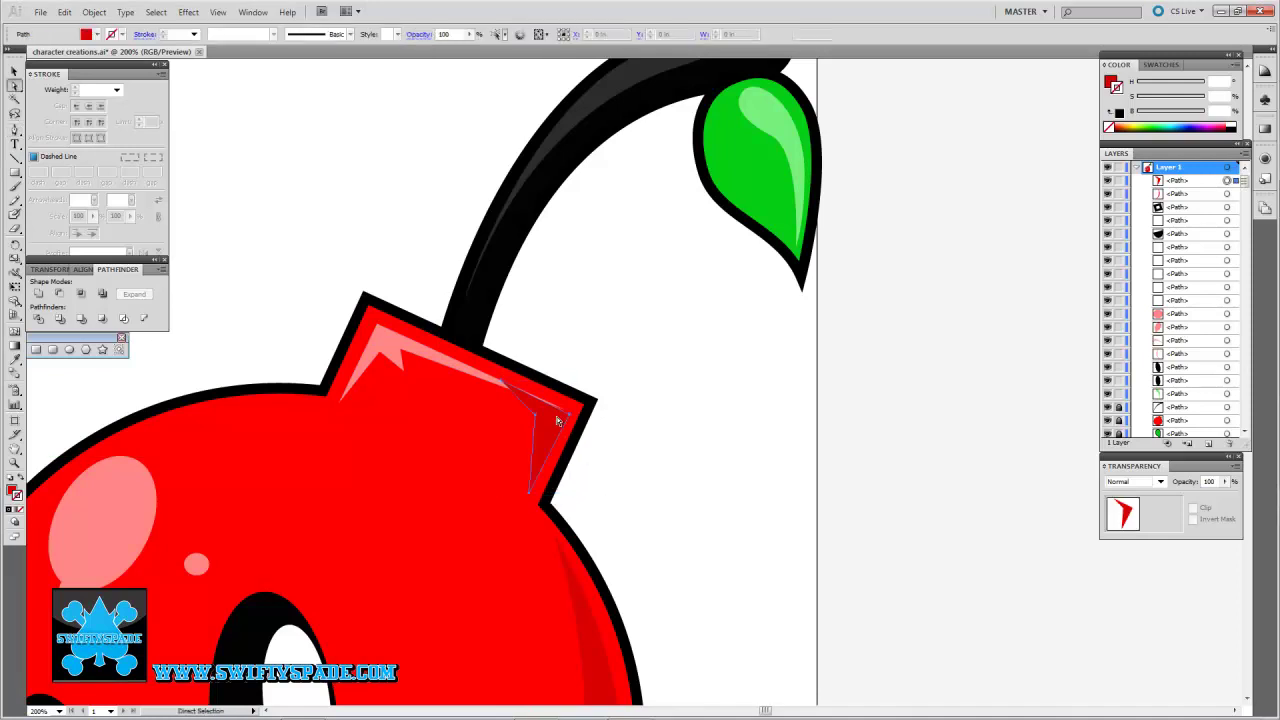
left_click(1118, 184)
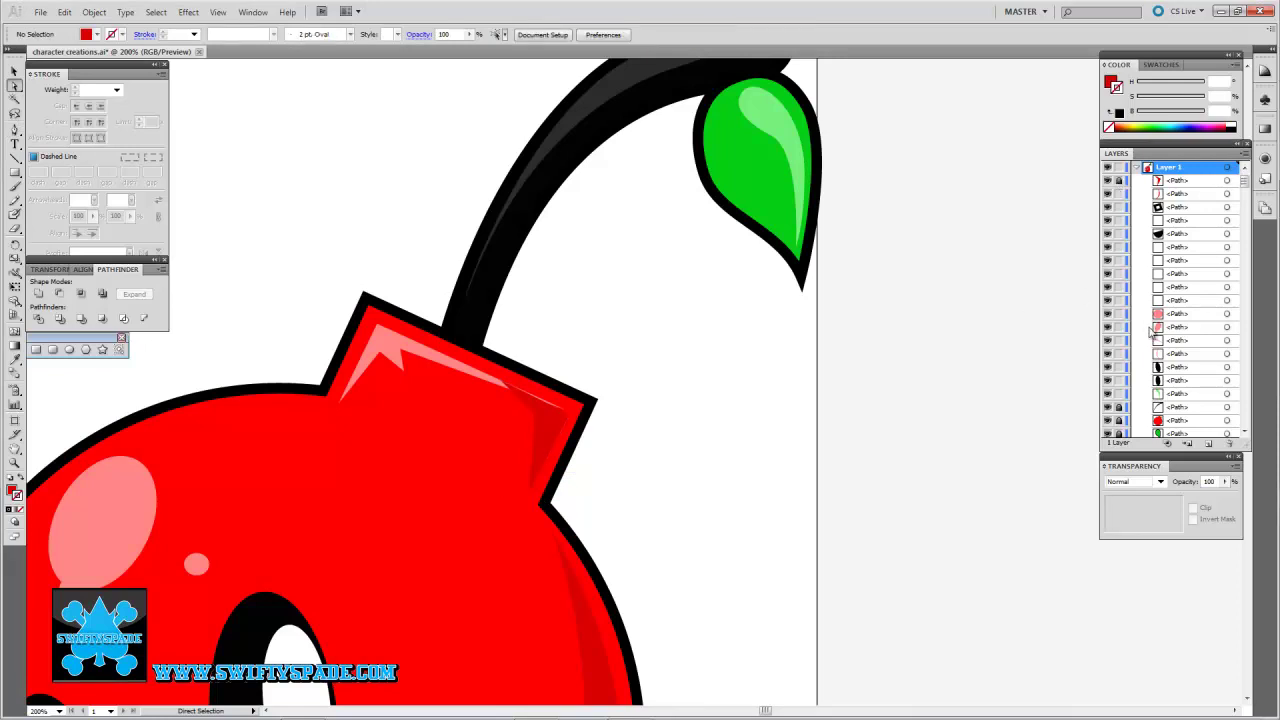
mouse_move(562, 399)
left_mouse_down()
mouse_move(565, 412)
mouse_move(472, 370)
left_mouse_up()
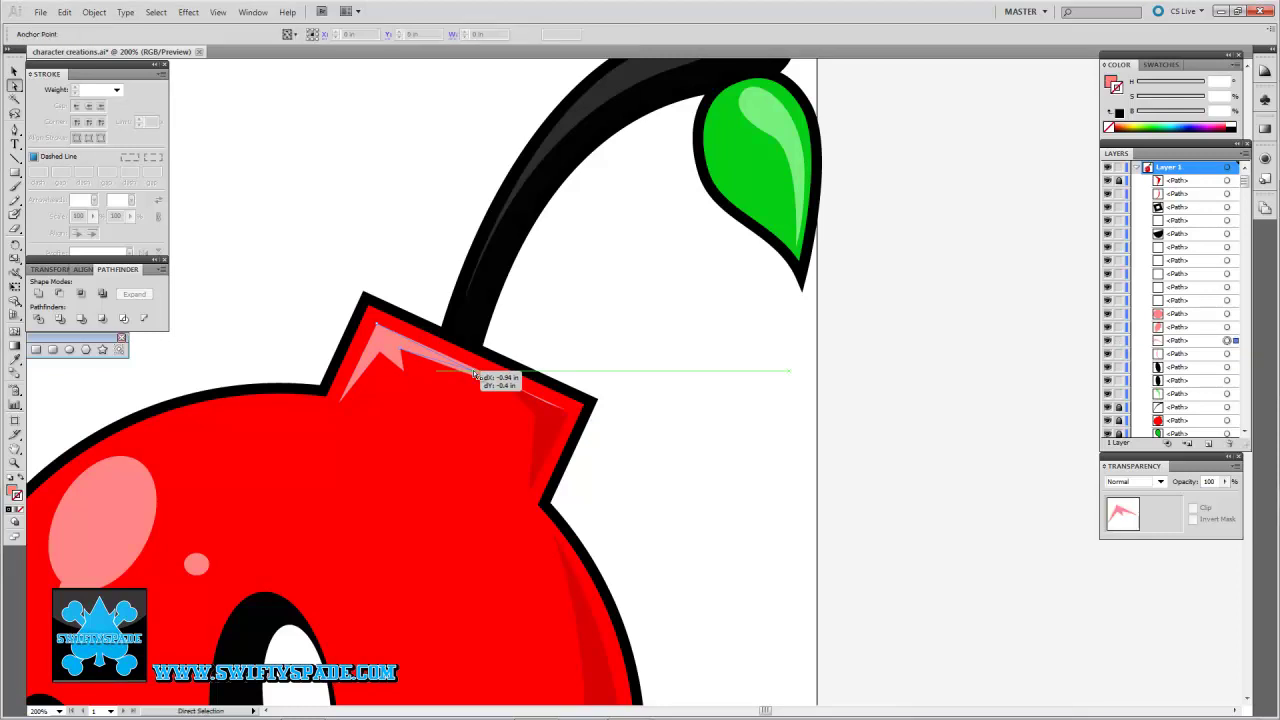
left_click(410, 275)
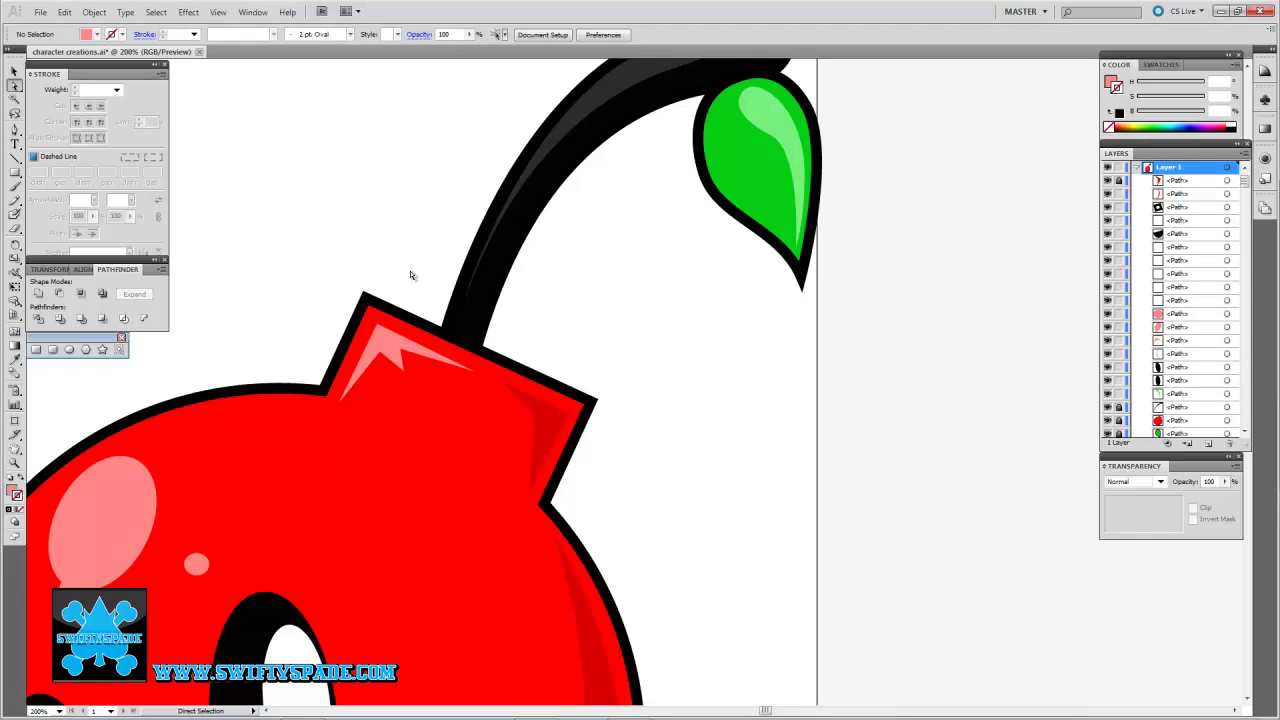
key("ctrl+minus")
key("ctrl+minus")
key("ctrl+minus")
Step: Draw a circle on the character's right cheek
left_click_drag(508, 450, 460, 314)
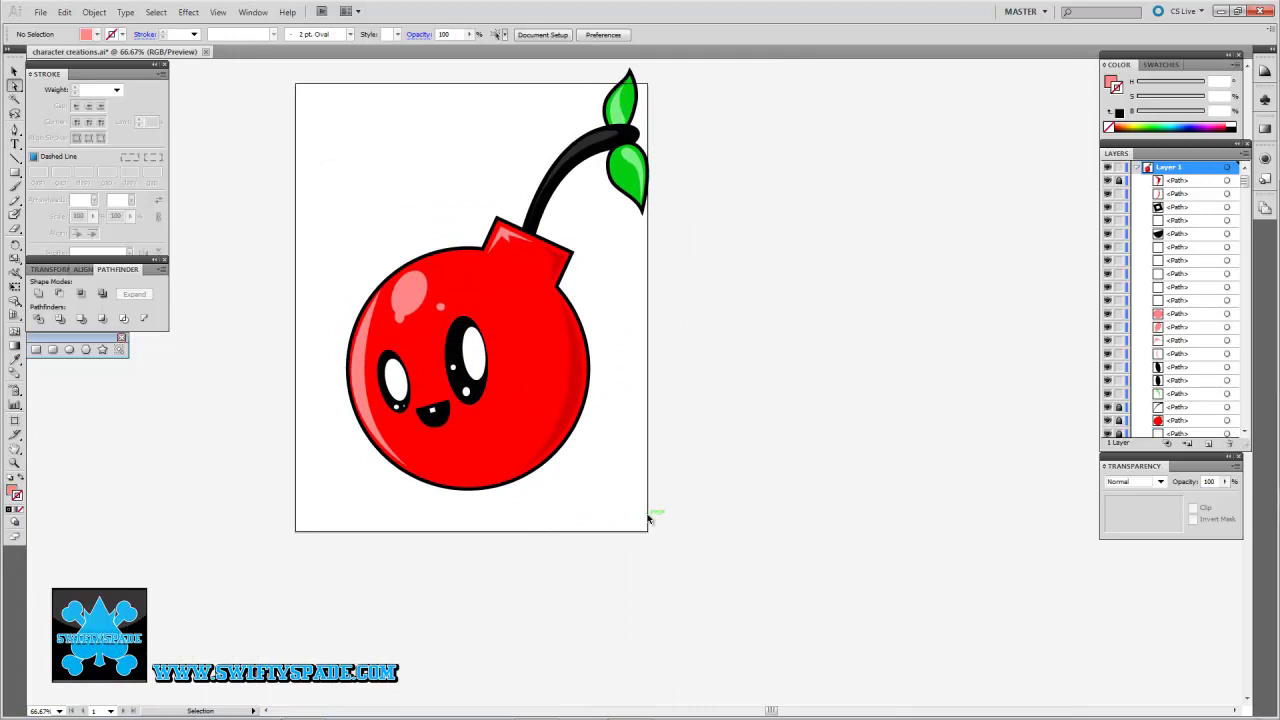
left_click_drag(620, 345, 696, 375)
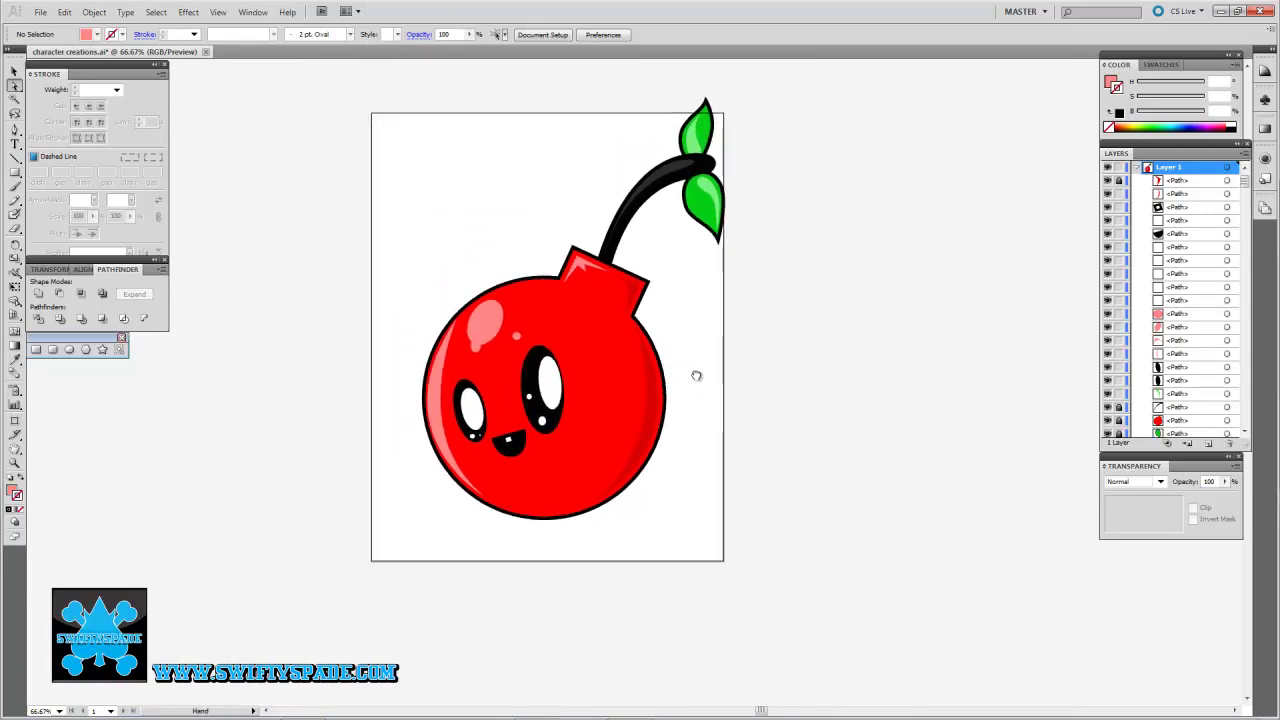
key("ctrl+plus")
key("ctrl+plus")
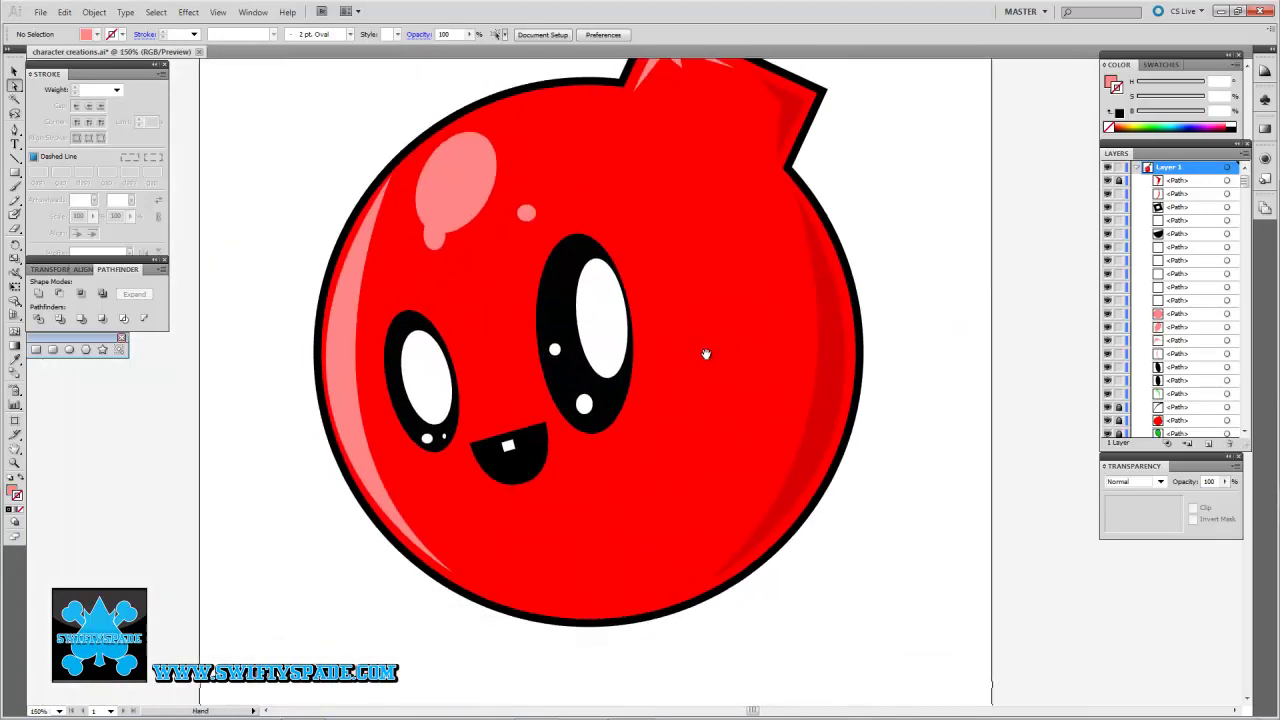
key("i")
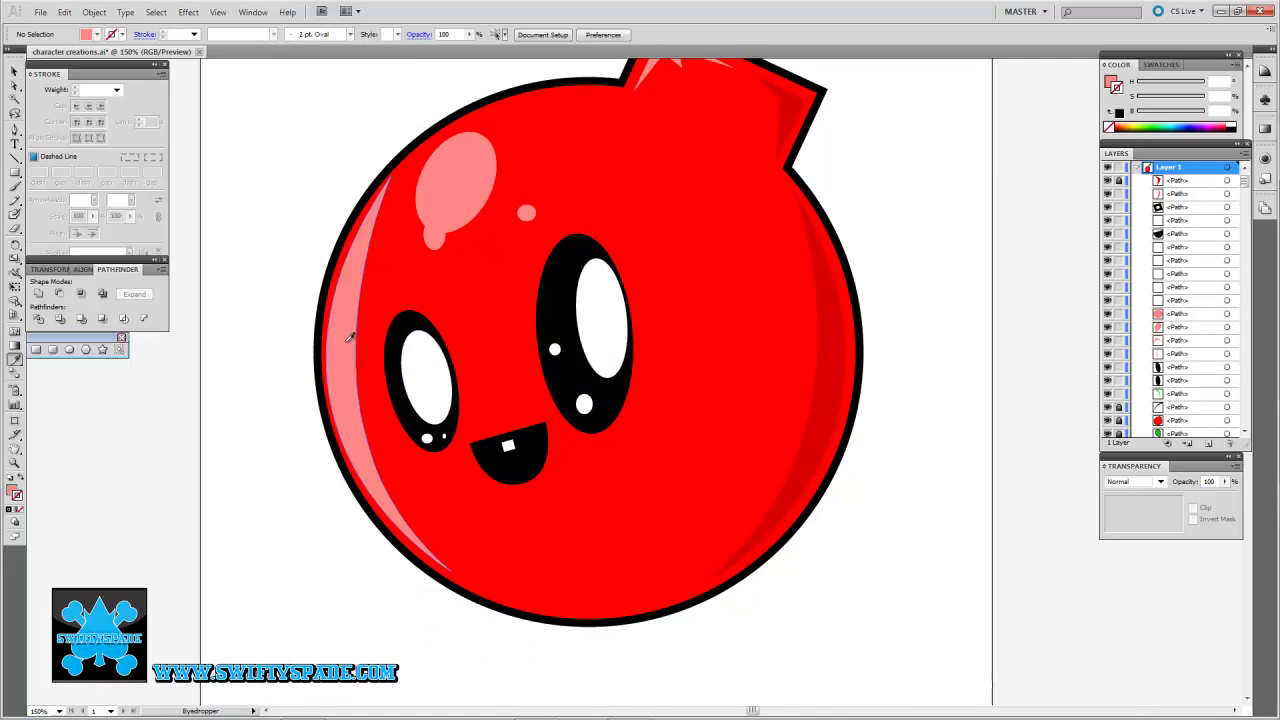
key("l")
mouse_move(656, 386)
left_mouse_down()
mouse_move(746, 481)
mouse_move(735, 481)
left_mouse_up()
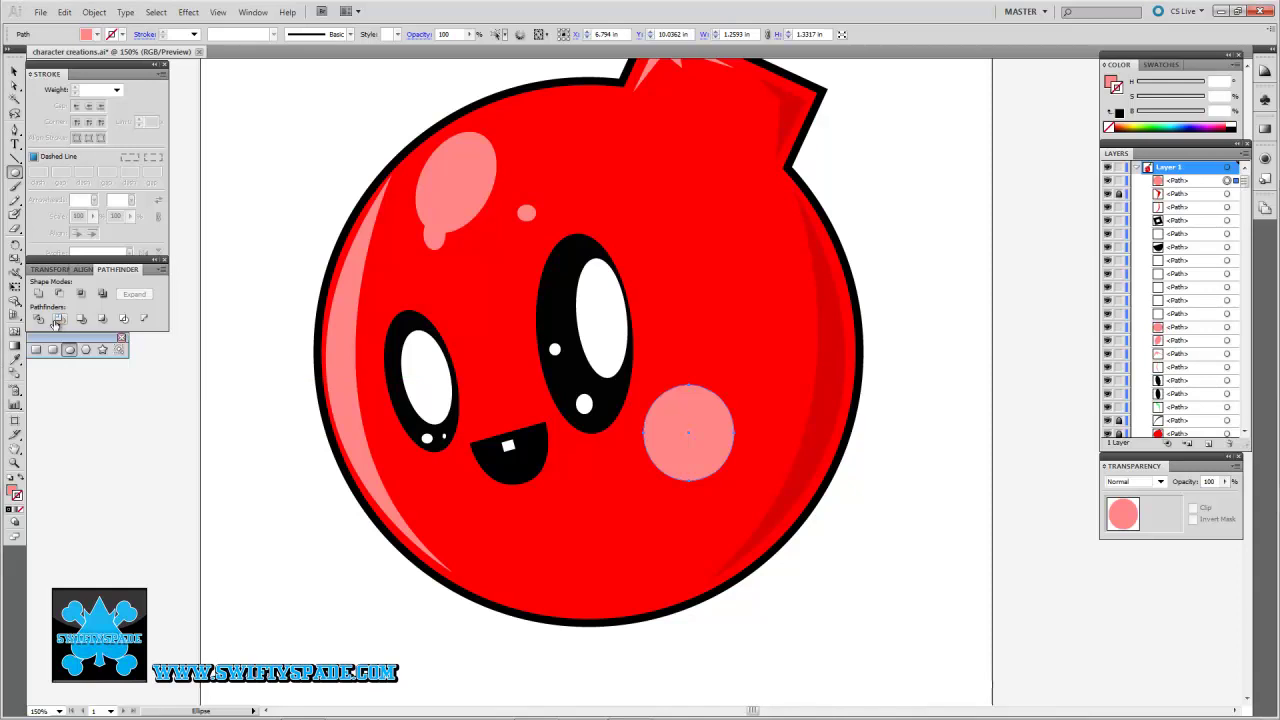
Step: Set the cheek circle's fill to magenta
double_click(15, 490)
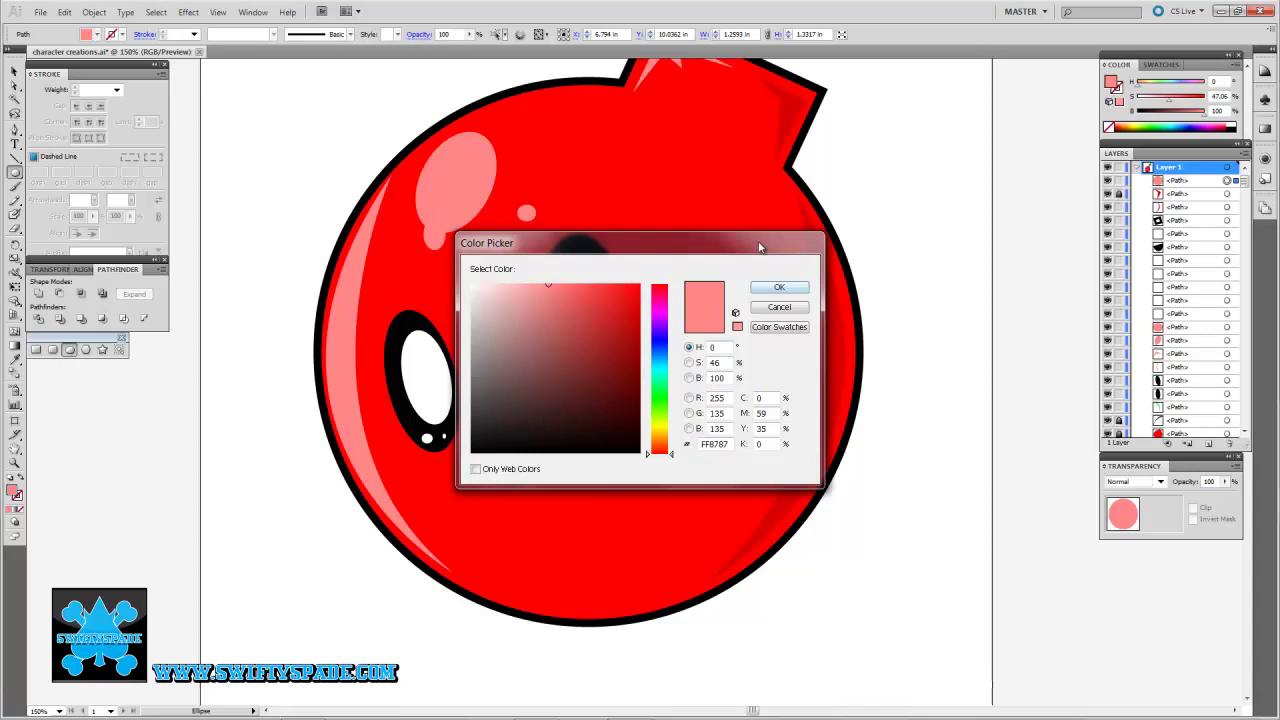
left_click_drag(759, 247, 952, 158)
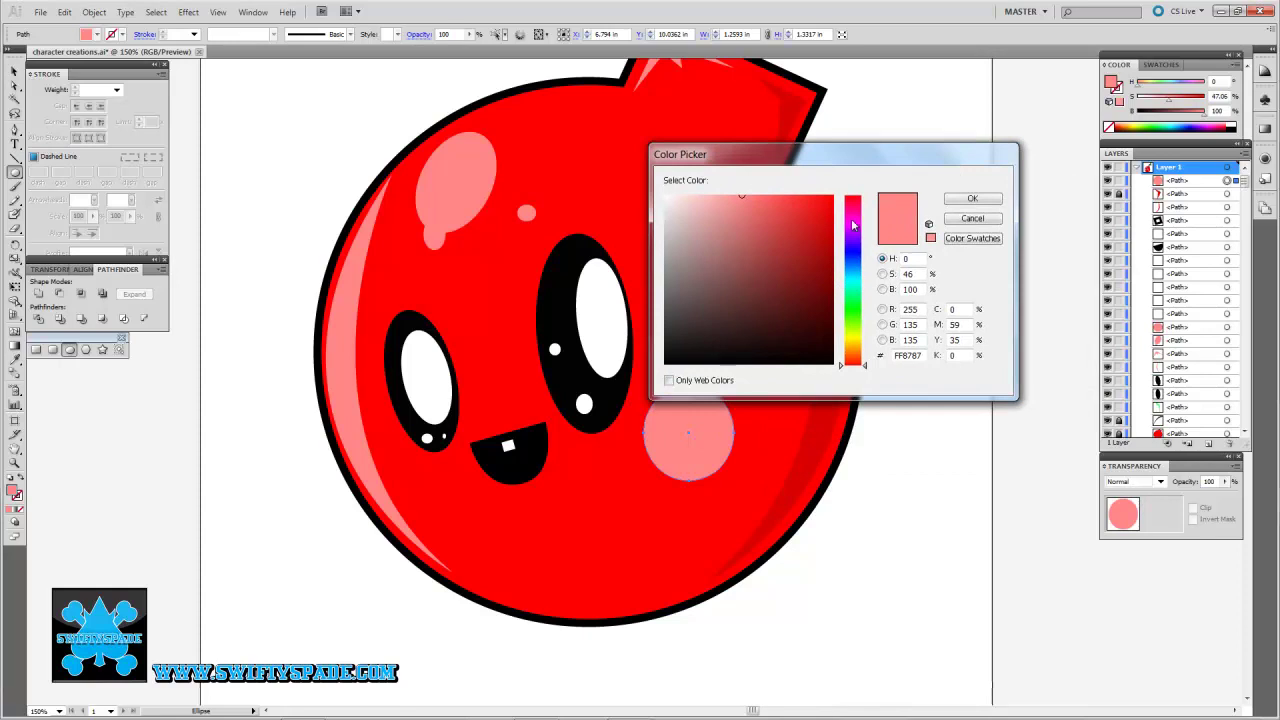
left_click(853, 225)
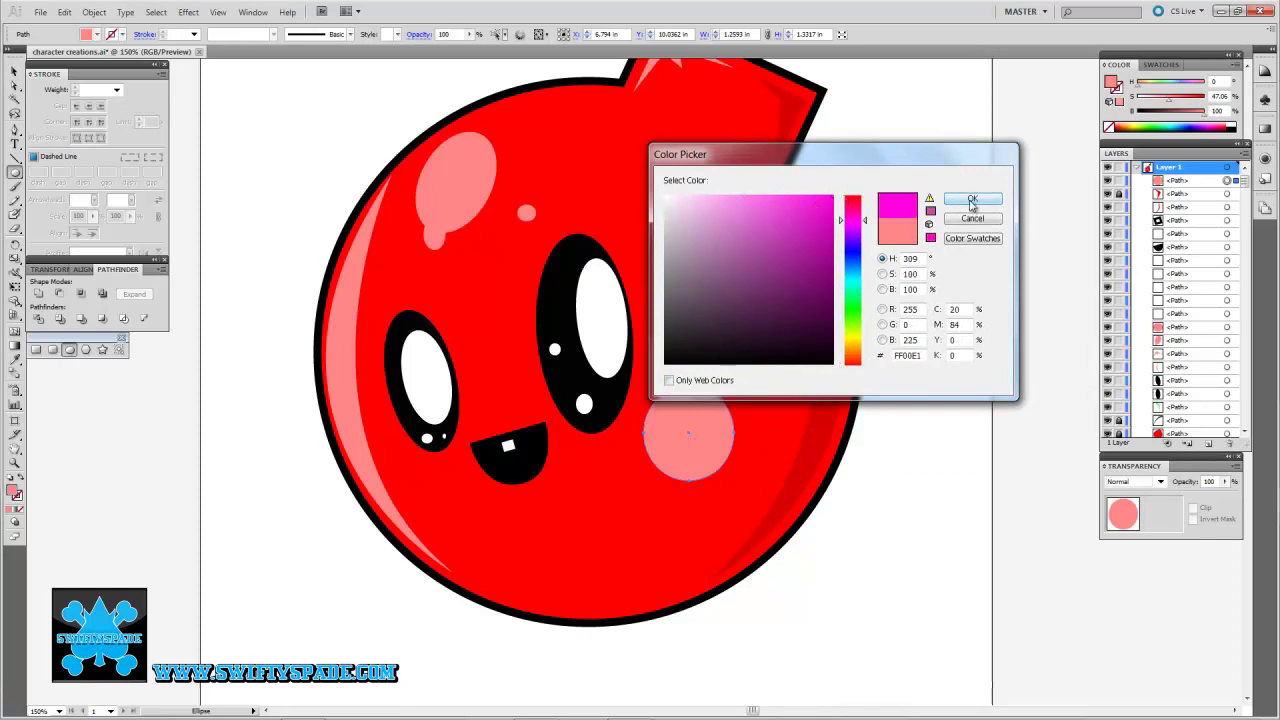
left_click(972, 198)
left_click(926, 325, "ctrl")
Step: Lower the cheek circle's opacity to 46%
key("v")
left_click(728, 417)
left_click(469, 34)
left_click_drag(470, 47, 433, 52)
left_click(324, 178)
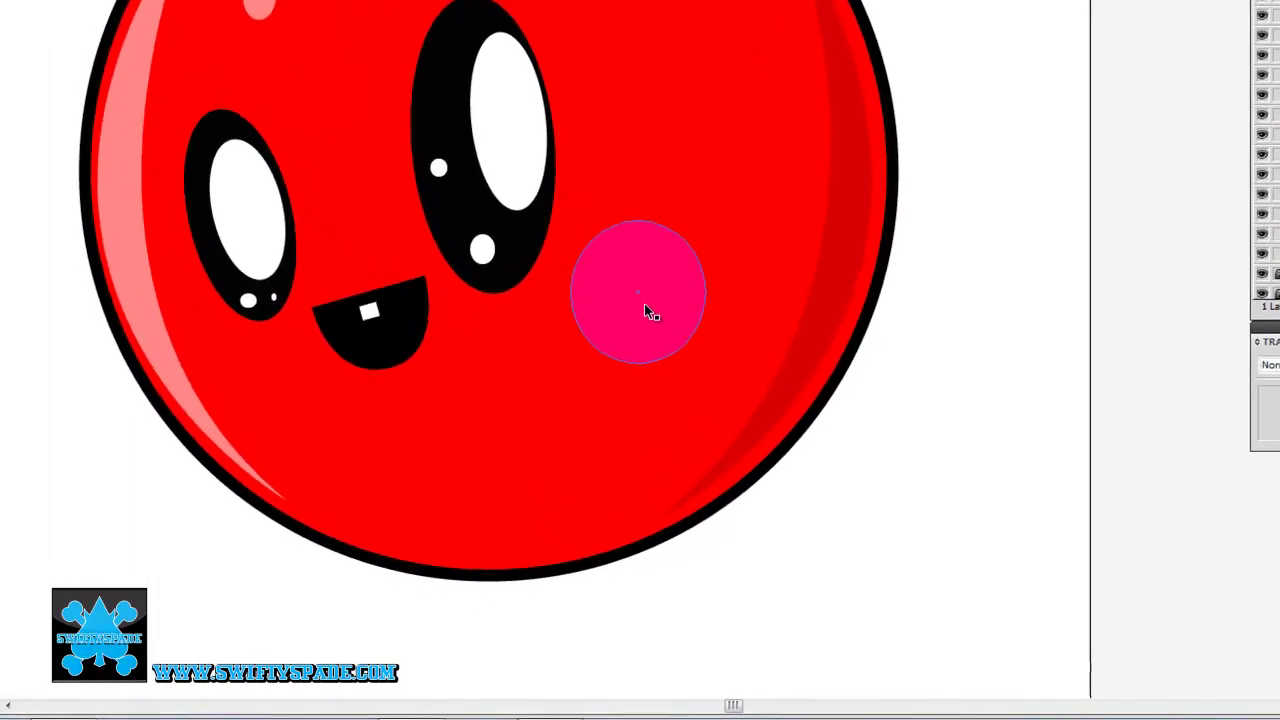
Step: Copy the blush circle onto the left cheek and shrink it to fit
left_click_drag(644, 303, 243, 392)
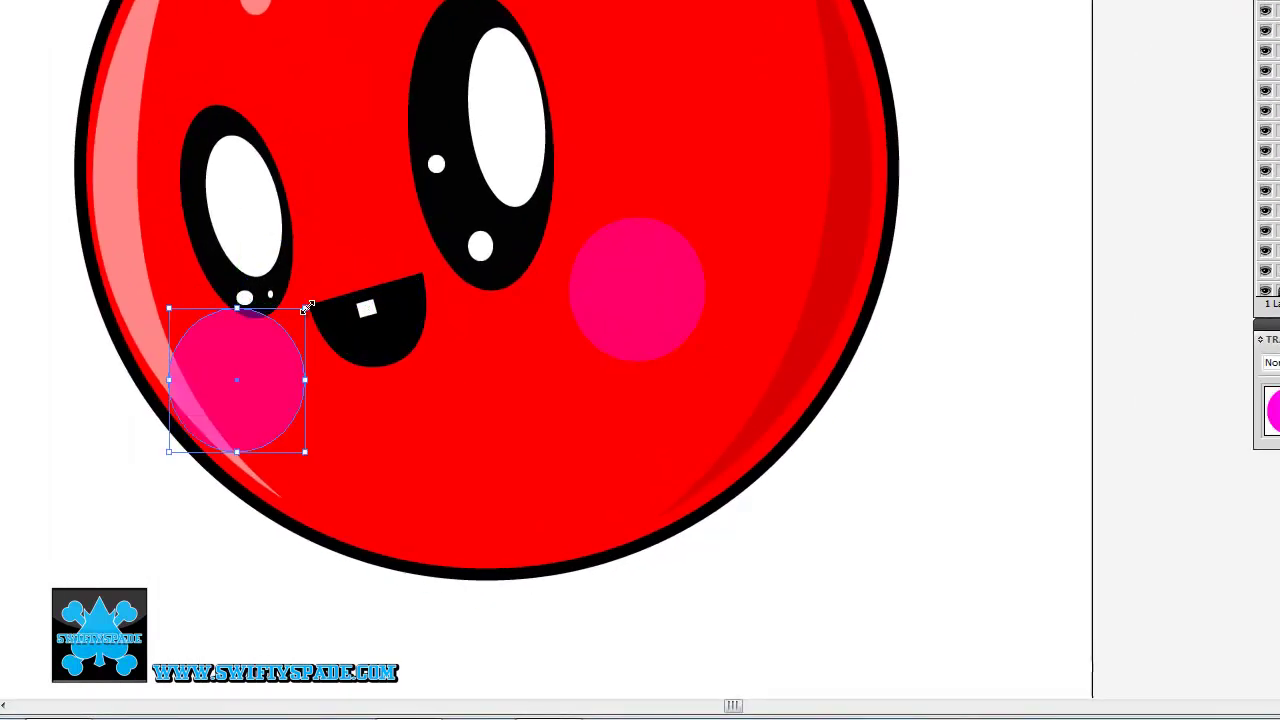
left_click_drag(305, 307, 303, 327)
left_click_drag(260, 375, 252, 382)
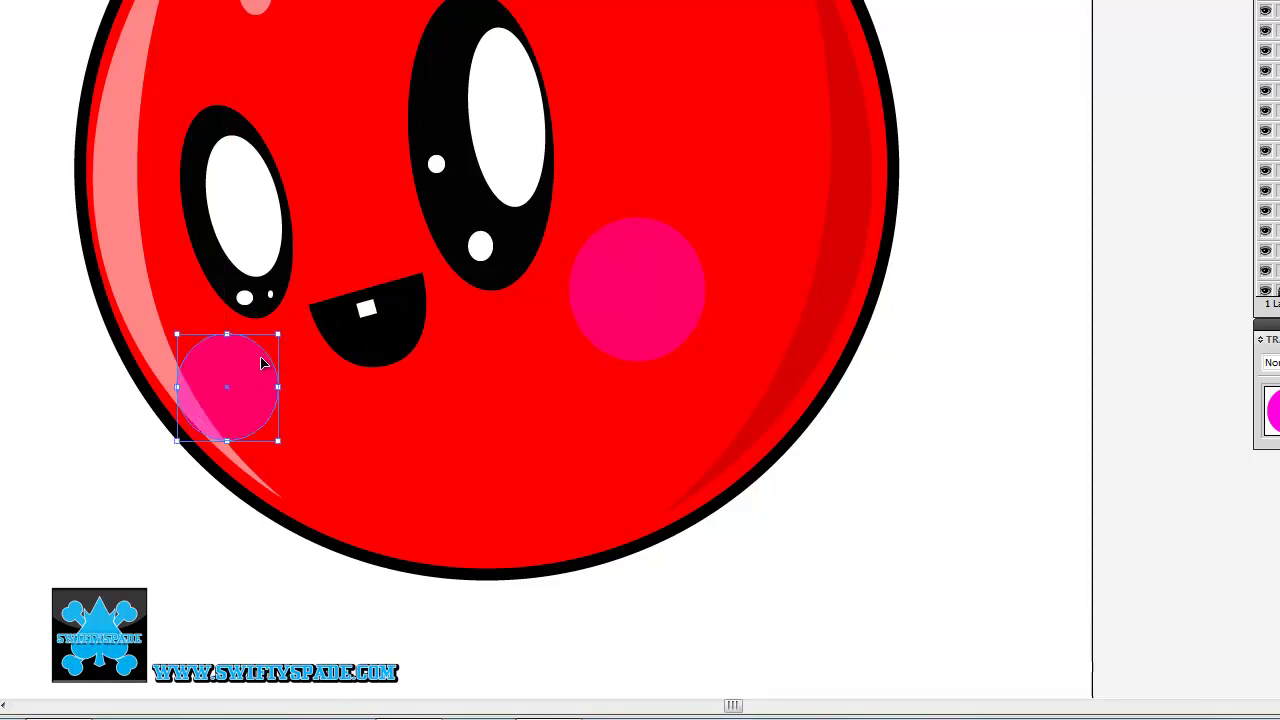
left_click_drag(279, 337, 232, 384)
left_click(63, 380)
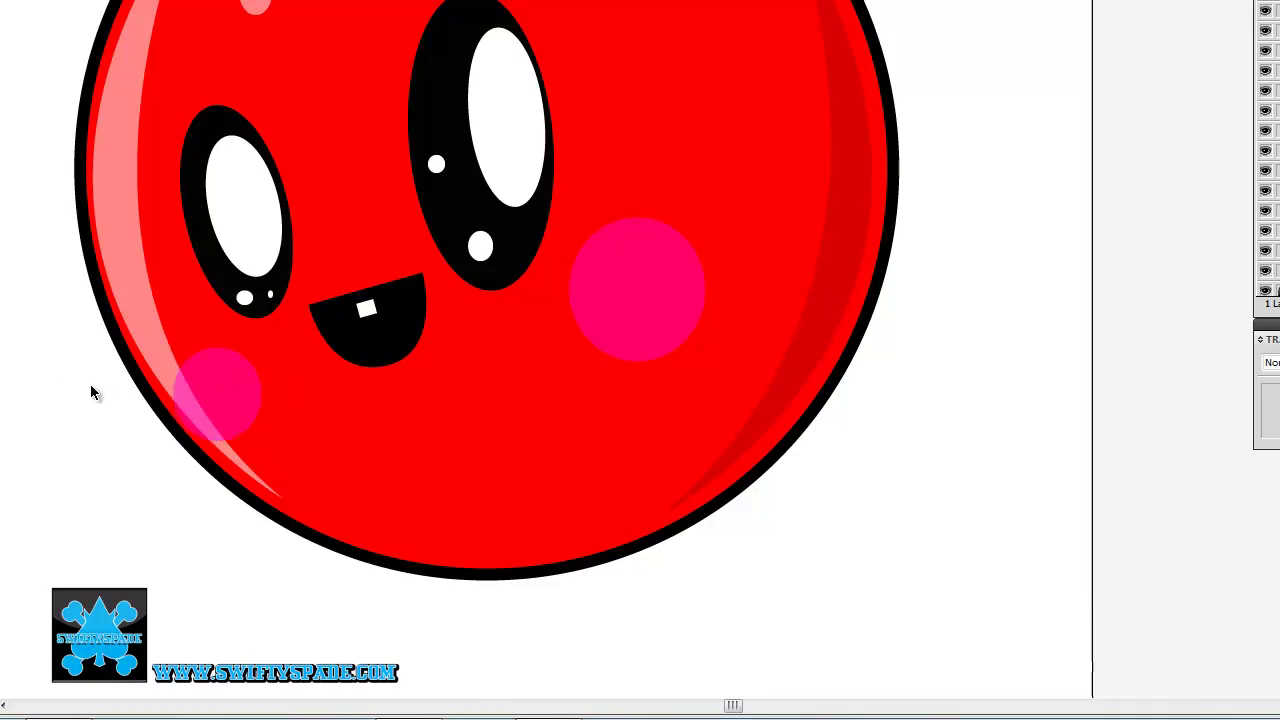
Step: Arrange the left blush just above the red body, beneath the glossy highlight
left_click(224, 405)
key("ctrl+shift+bracketleft")
key("ctrl+bracketright")
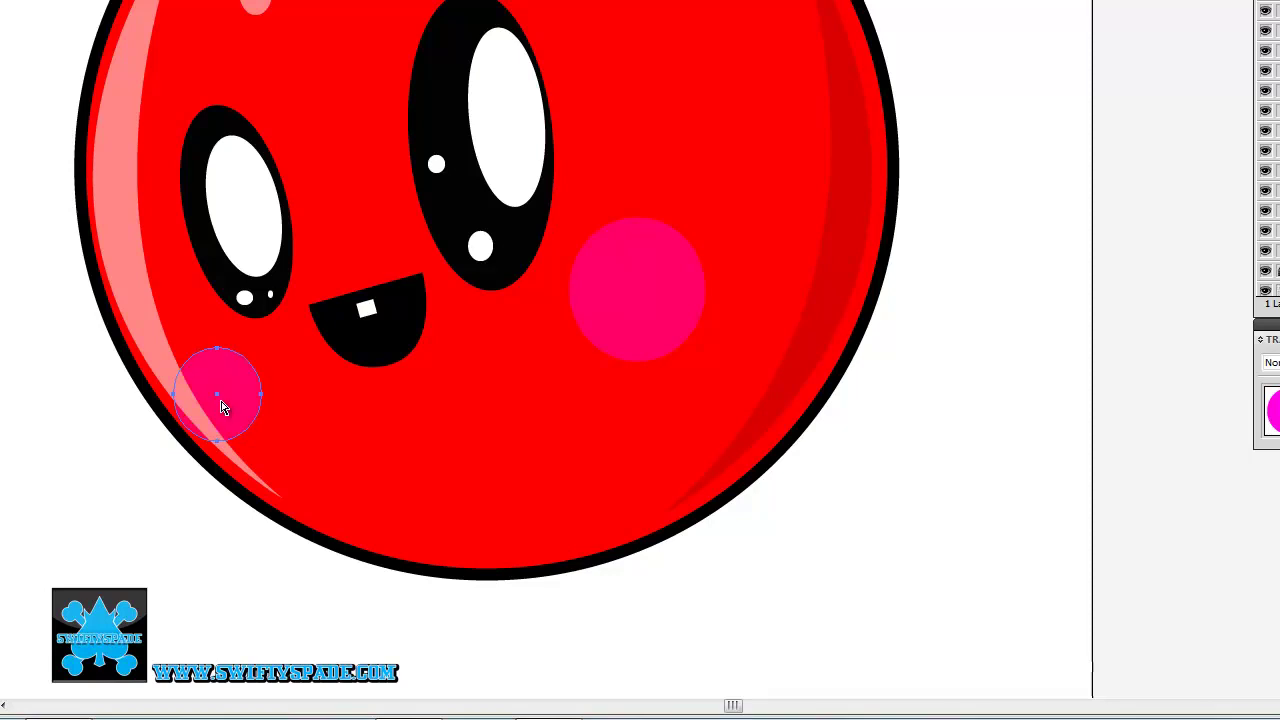
left_click(63, 400)
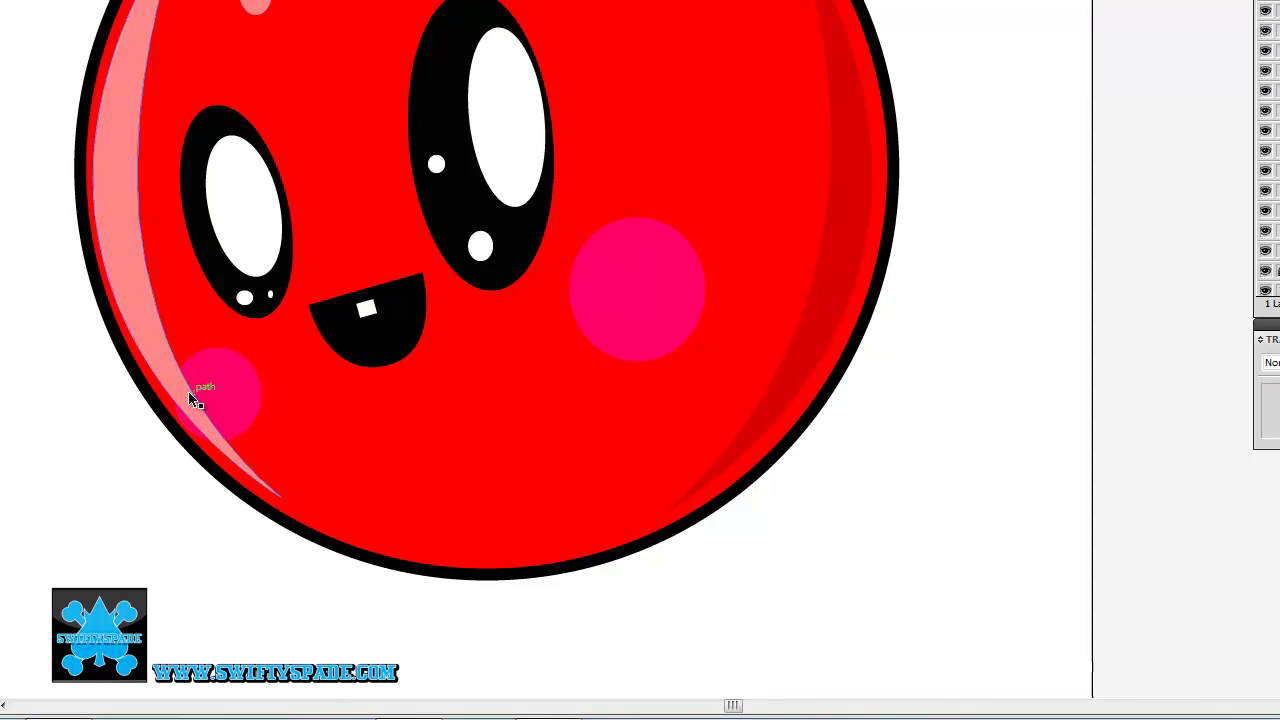
left_click(150, 330)
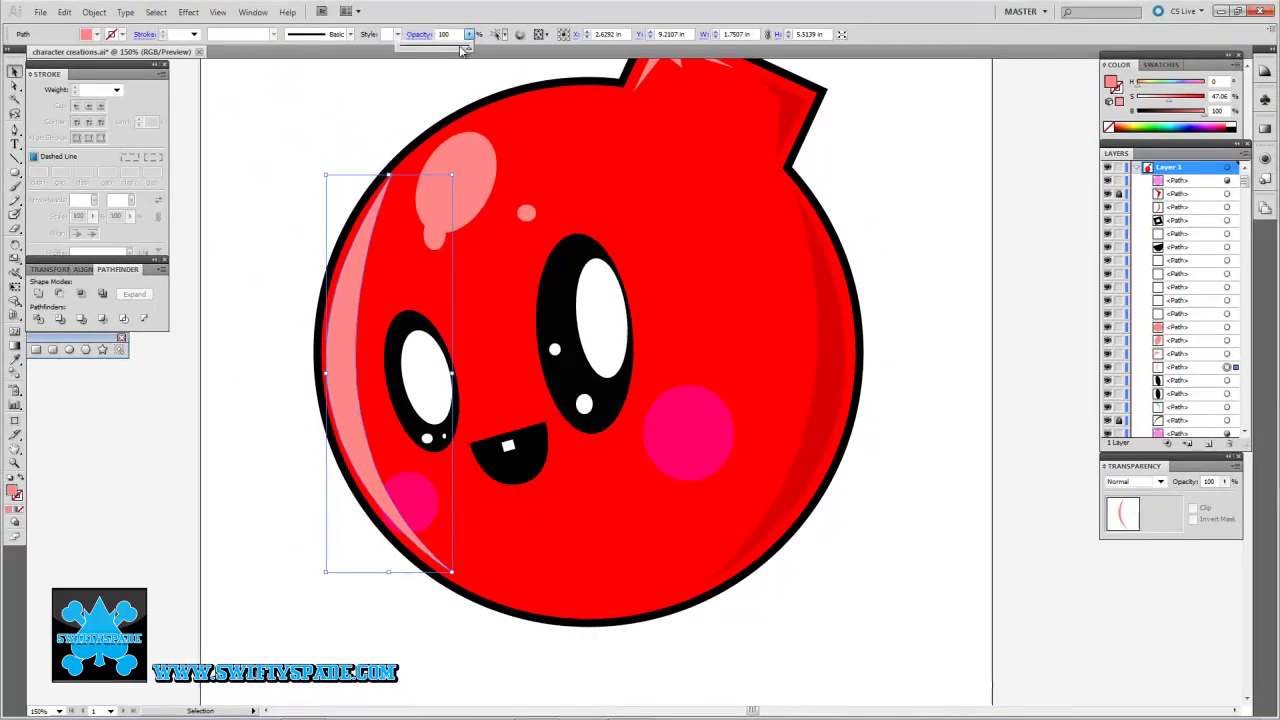
Step: Lower the highlight crescent's opacity slightly, then deselect it
left_click_drag(462, 50, 461, 50)
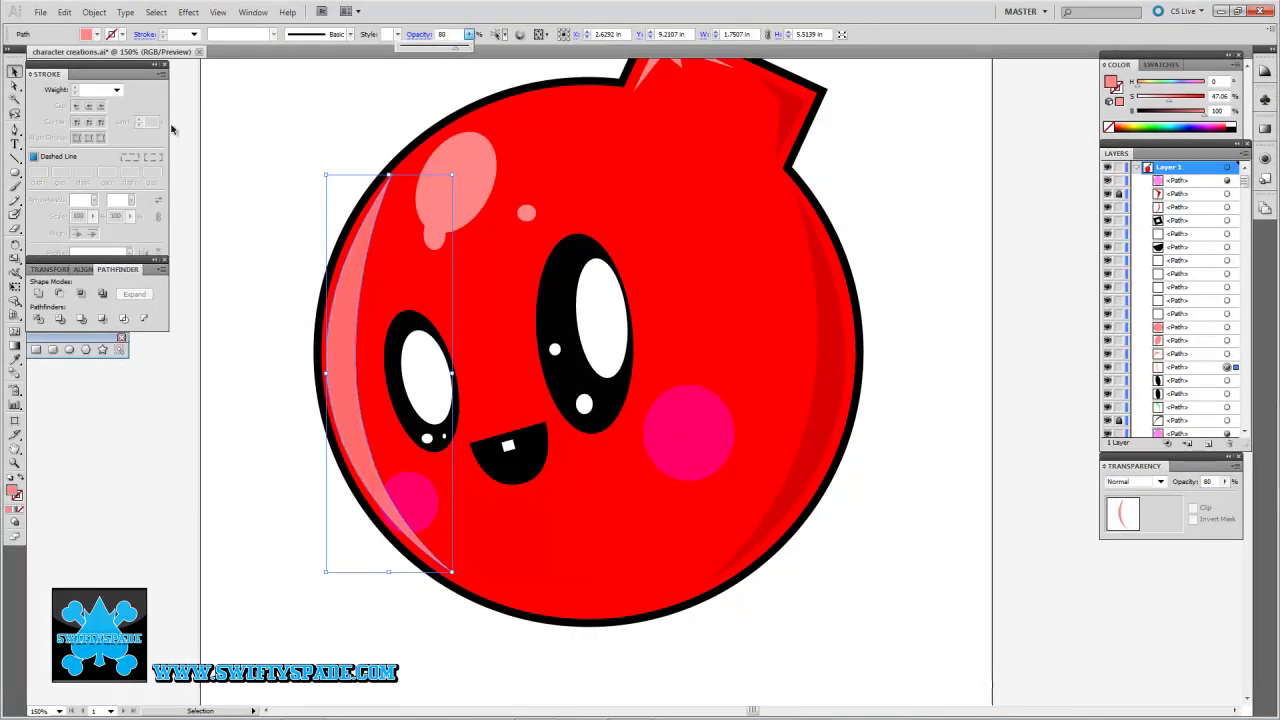
left_click(216, 144)
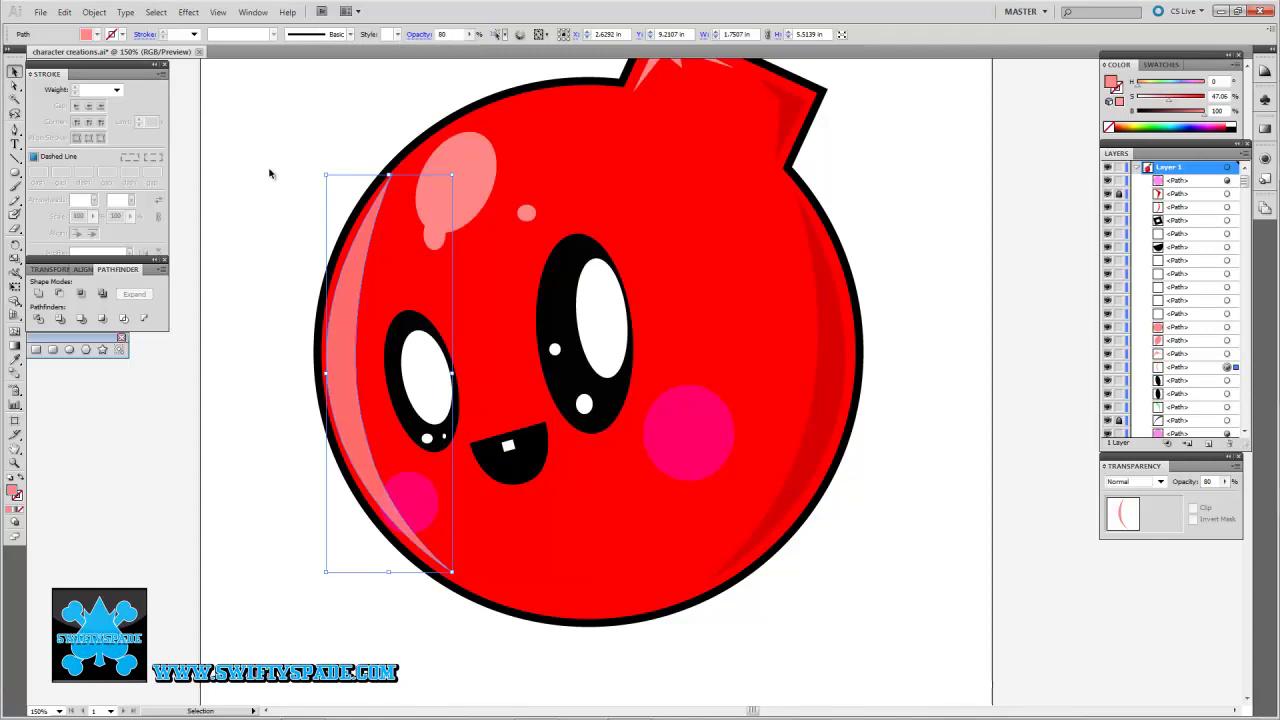
left_click(268, 172)
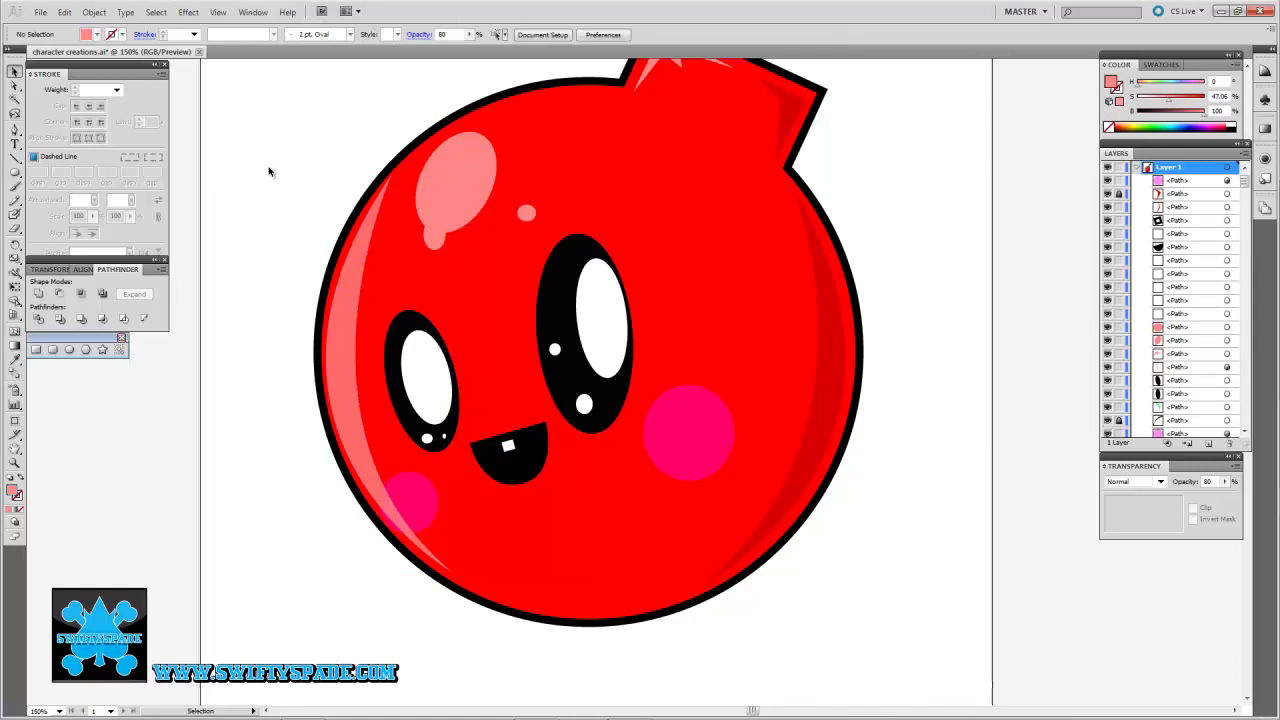
Step: Set the large pink highlight, small dot and top highlight to 80% opacity
left_click(443, 232)
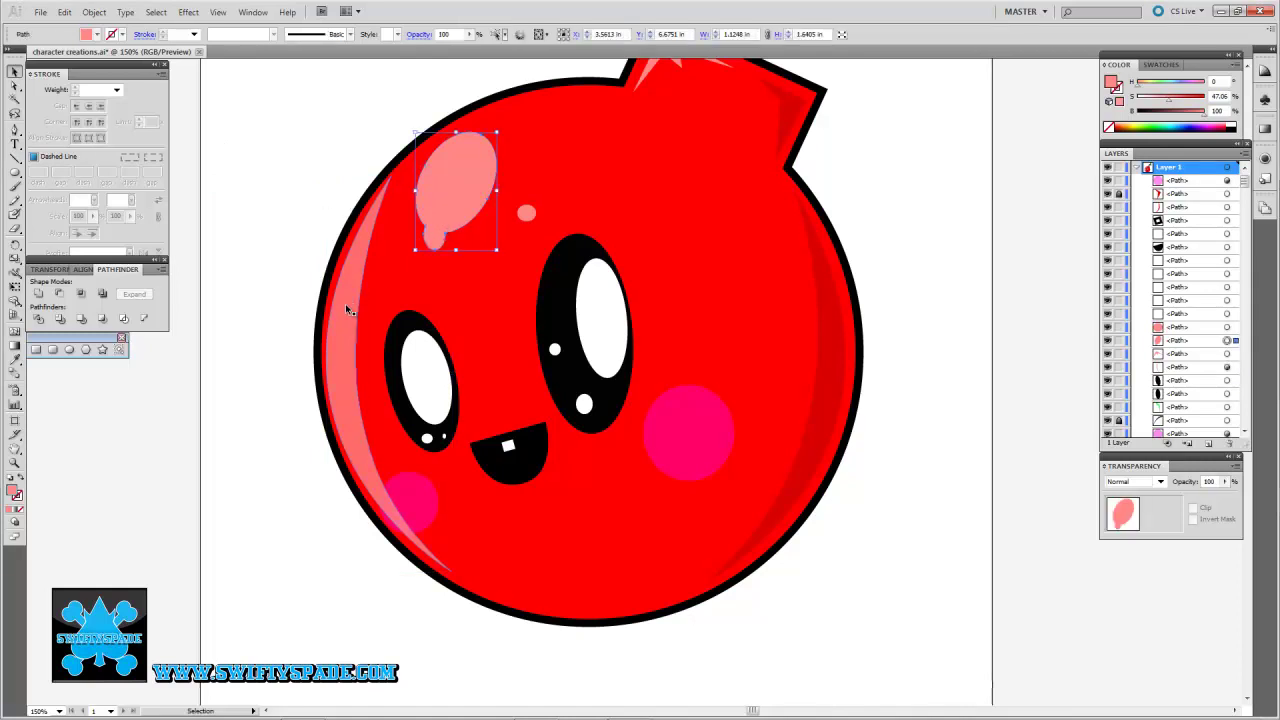
left_click(347, 309)
left_click(473, 195)
left_click(527, 216, "shift")
scroll(705, 248, "up", 1)
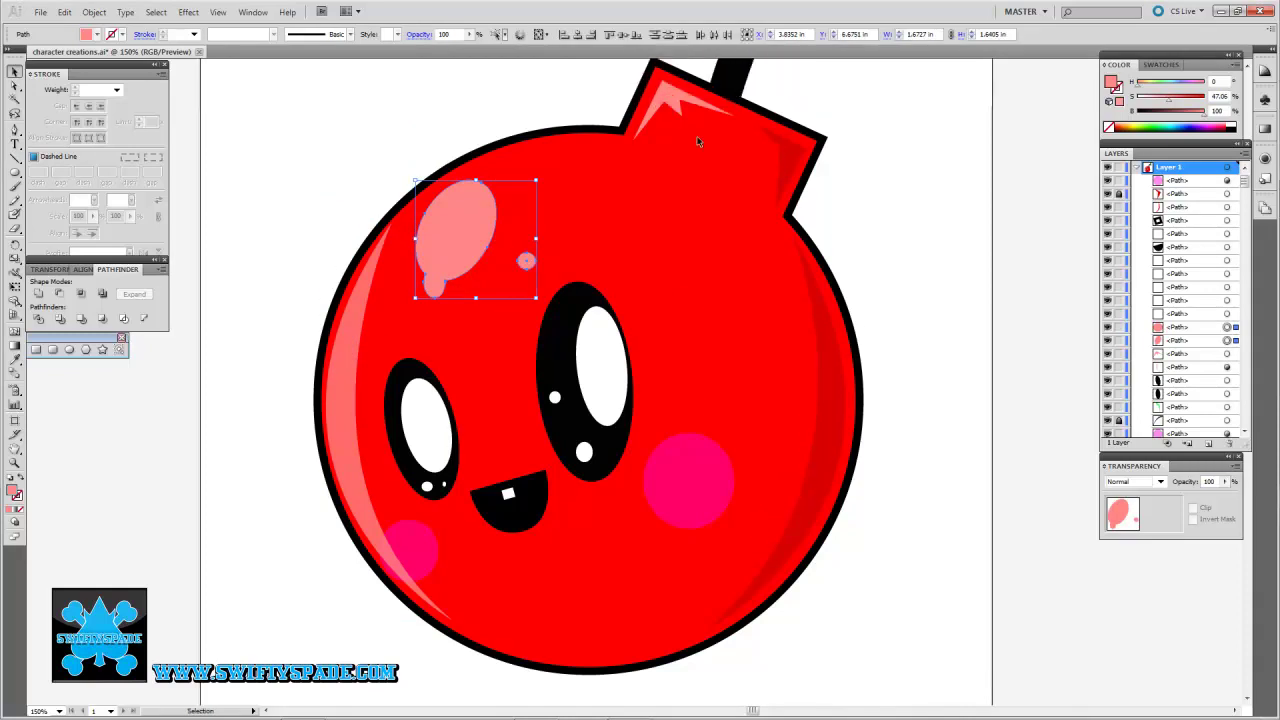
left_click(667, 96, "shift")
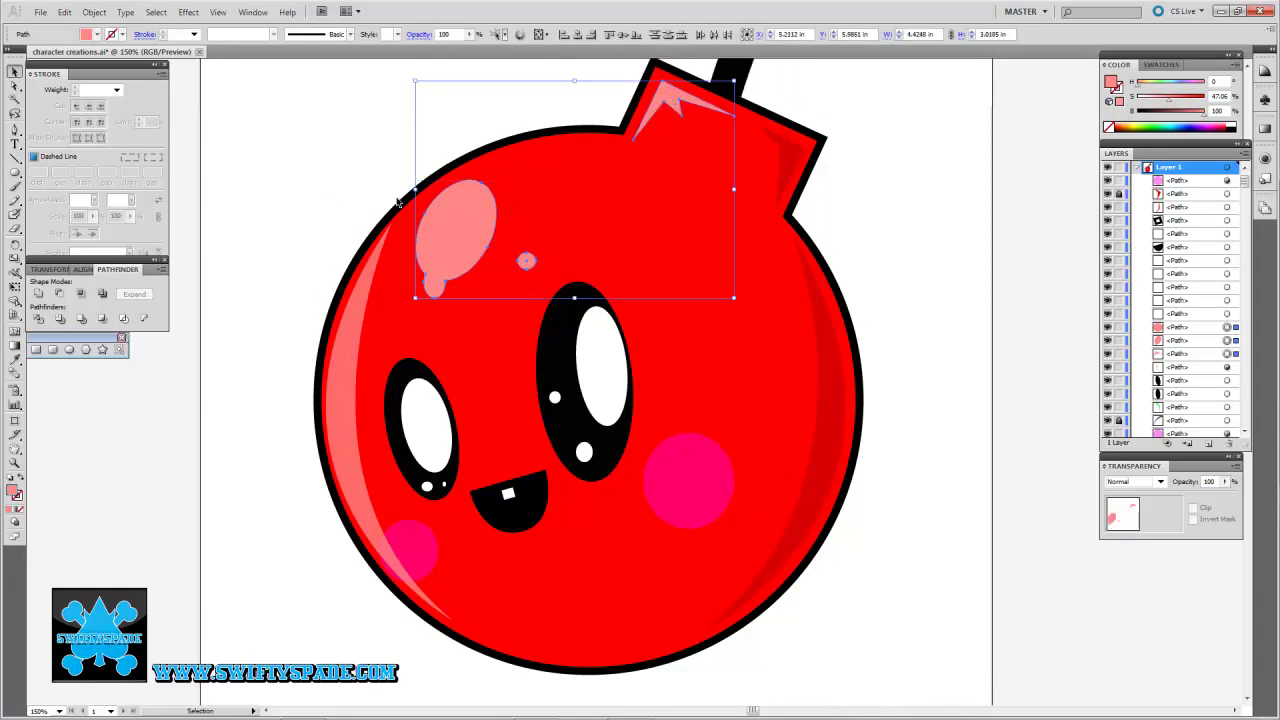
scroll(307, 239, "down", 1)
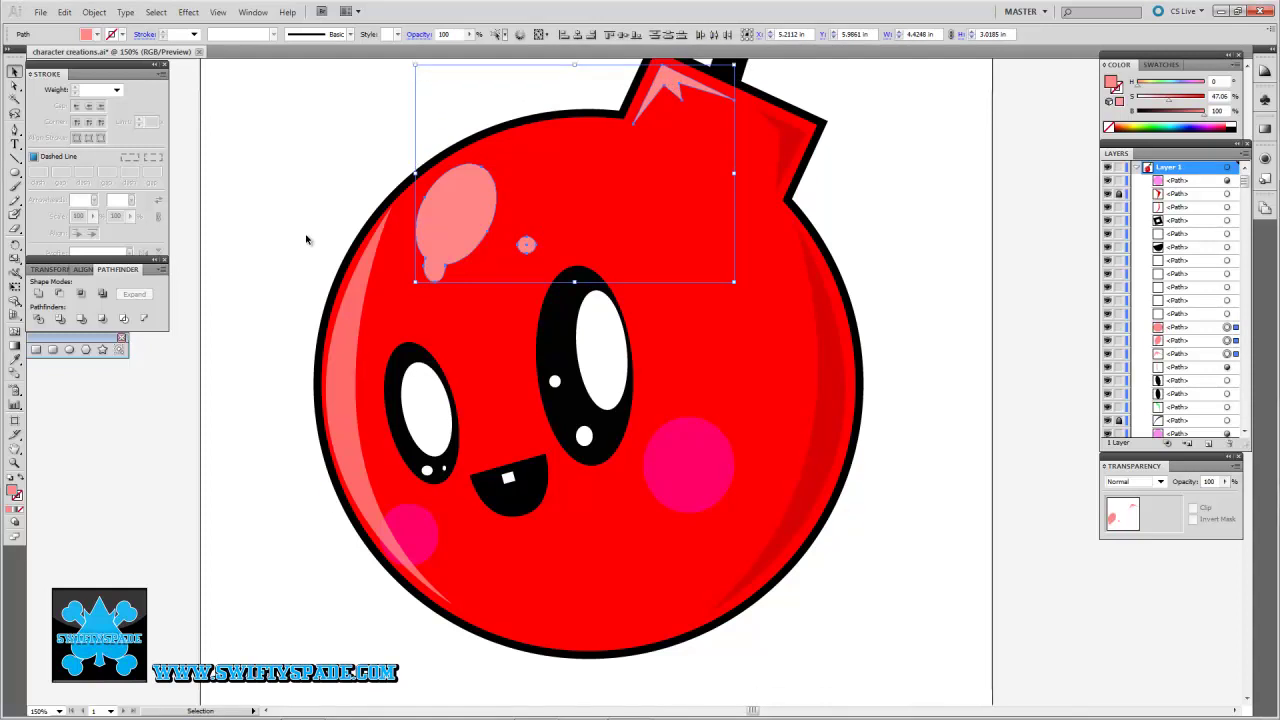
key("8")
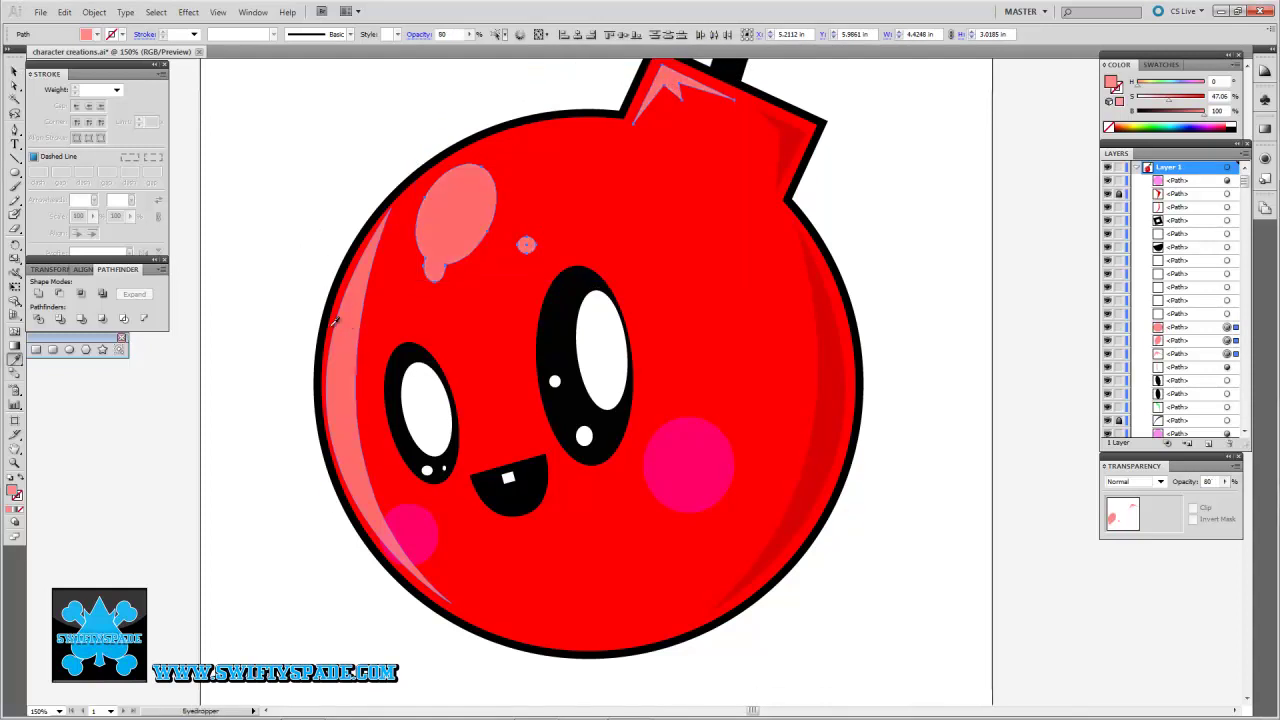
left_click(272, 267)
key("space")
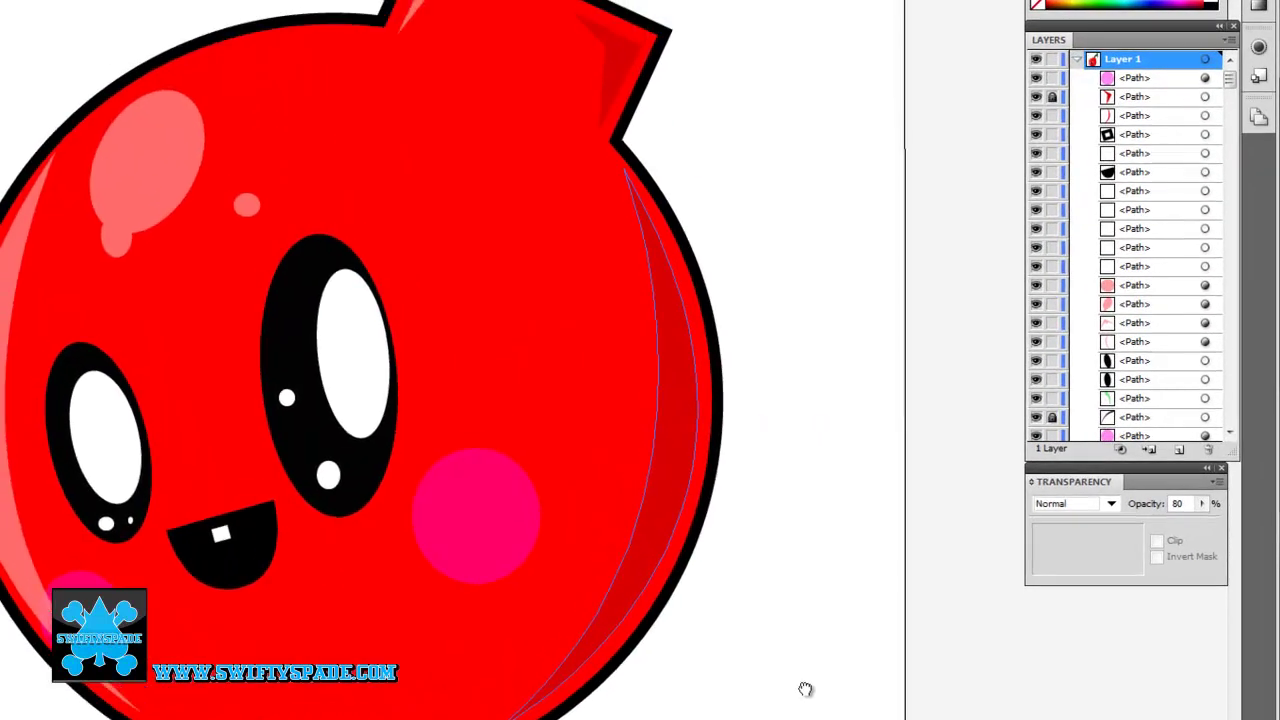
Step: Zoom out to show the whole bomb and duplicate Layer 1 as 'Layer 1 copy'
key("ctrl+minus")
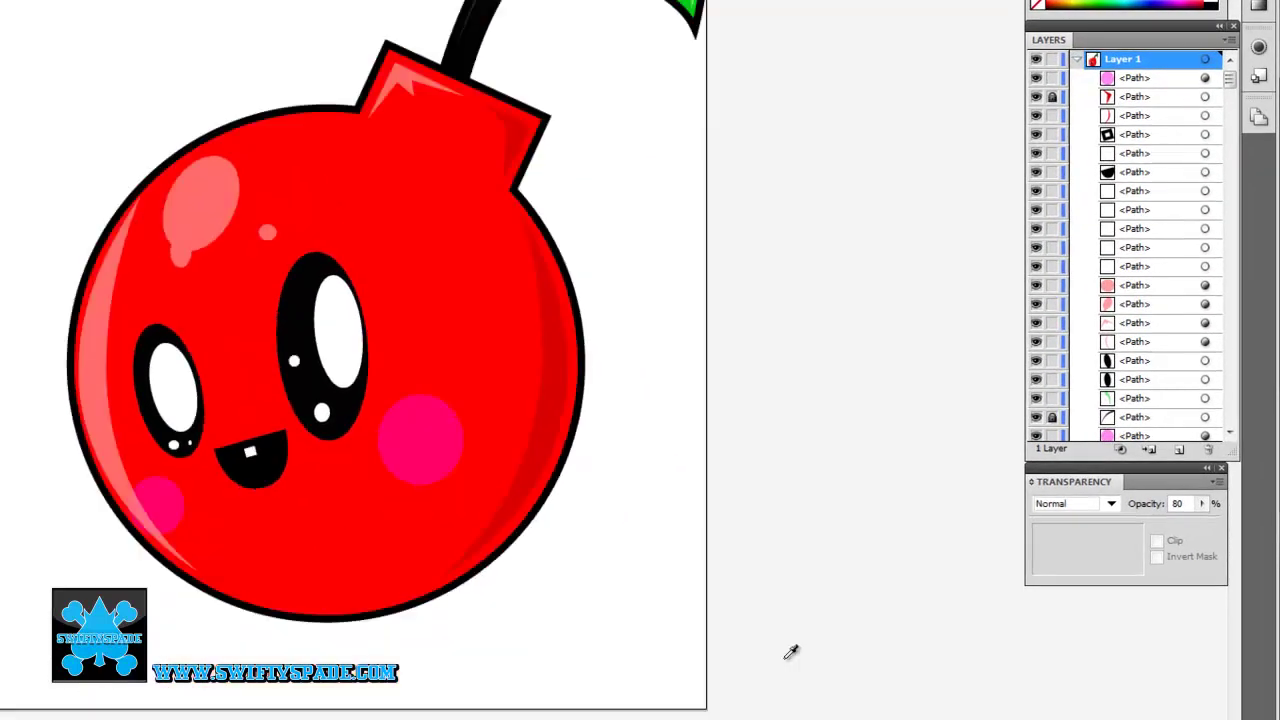
left_click_drag(764, 373, 753, 471)
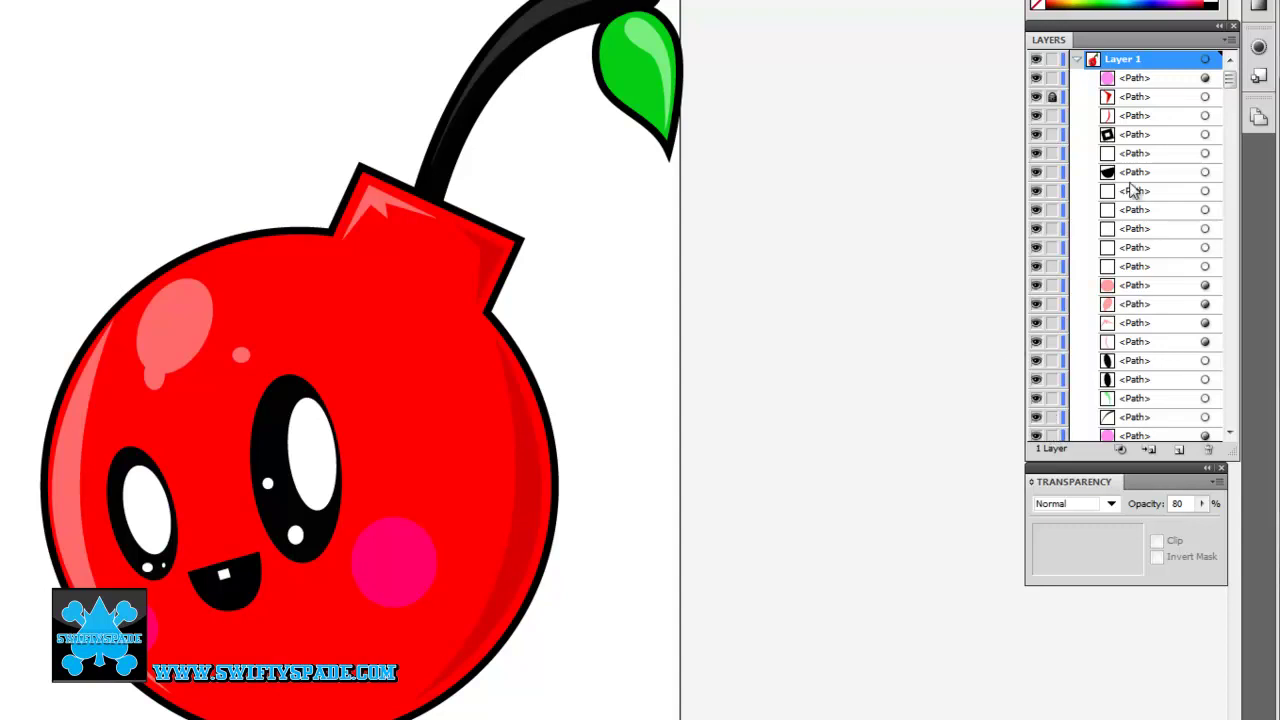
left_click(1076, 60)
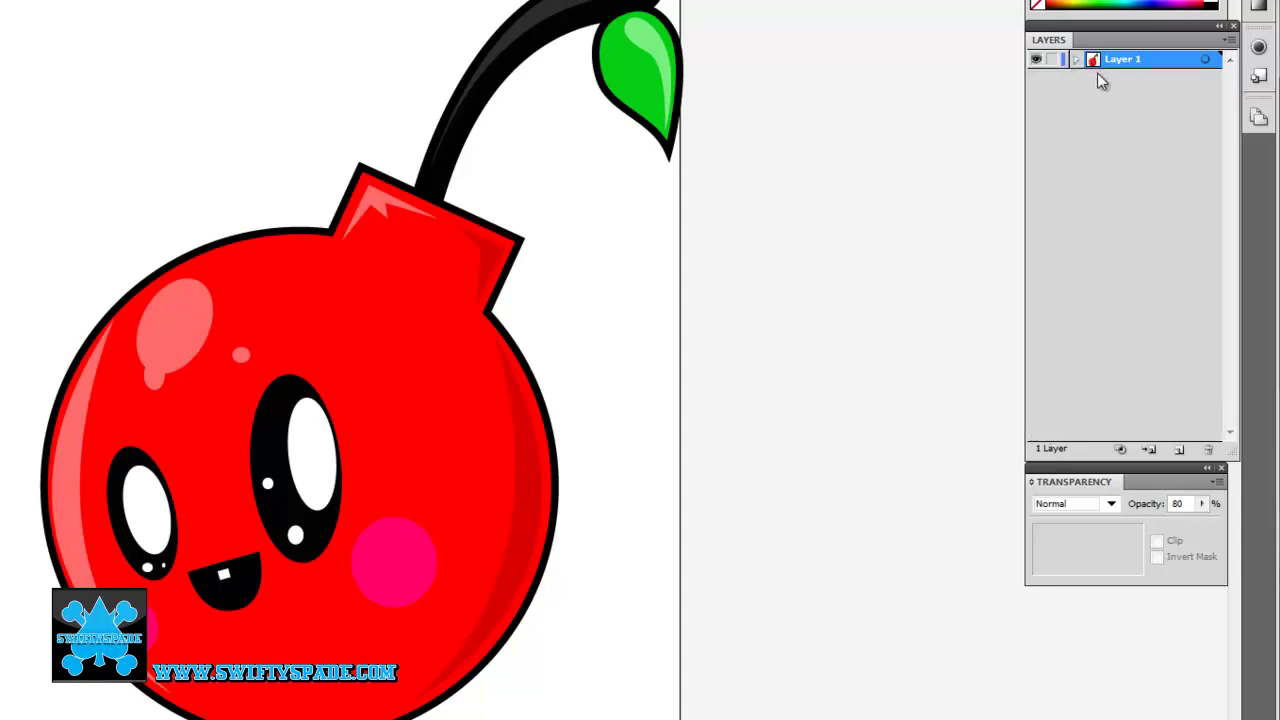
left_click_drag(1150, 66, 1180, 449)
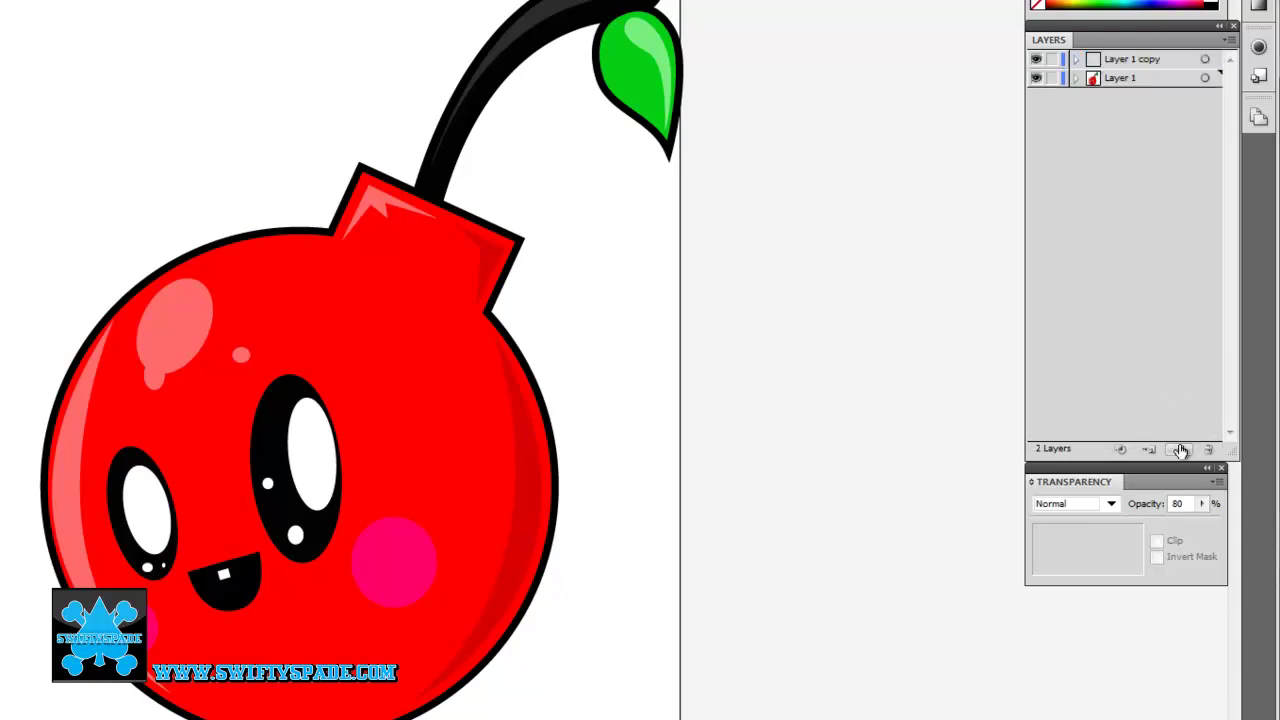
Step: Select all of Layer 1's artwork and merge it with Pathfinder Unite
left_click(1205, 77)
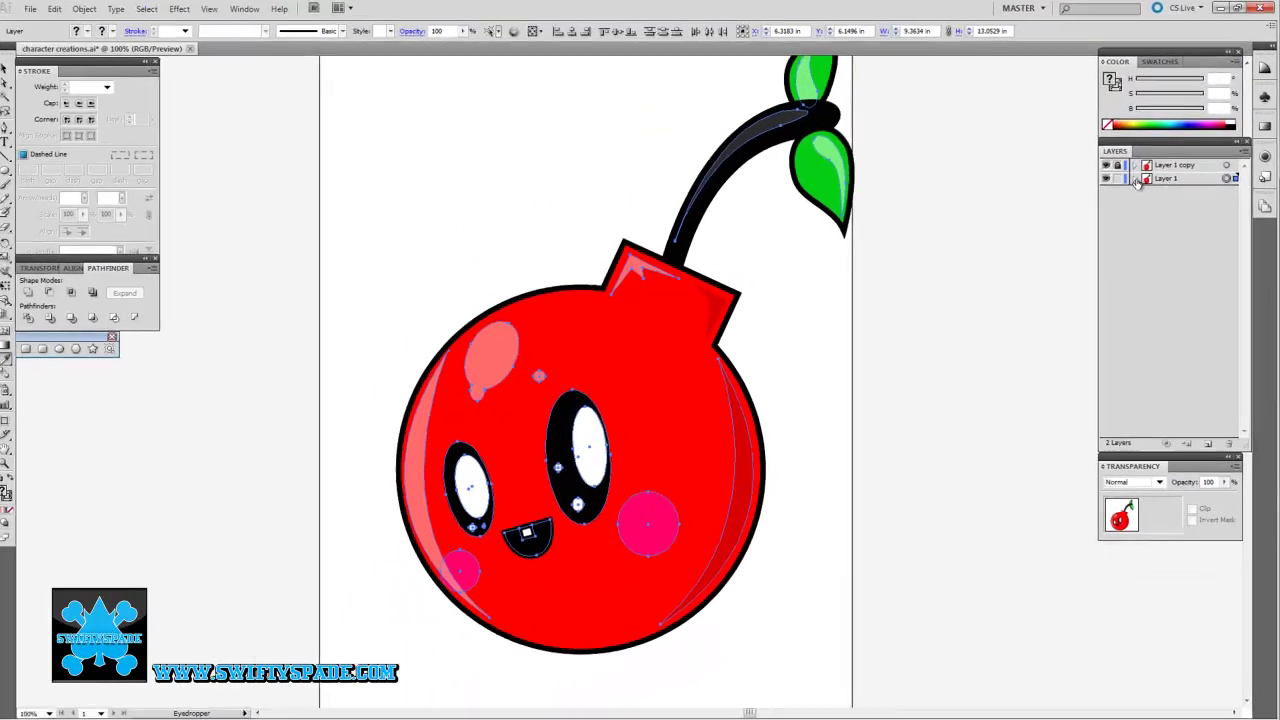
left_click(1138, 180)
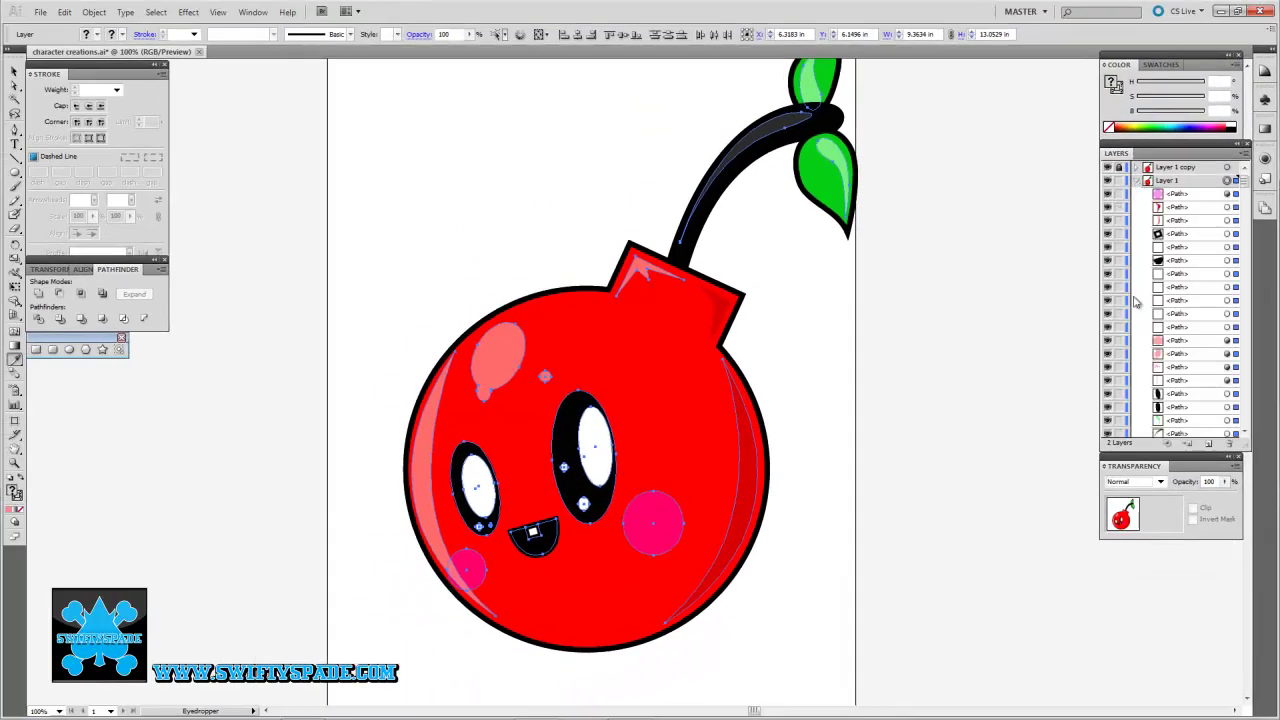
scroll(1119, 300, "down", 1)
scroll(1119, 380, "down", 2)
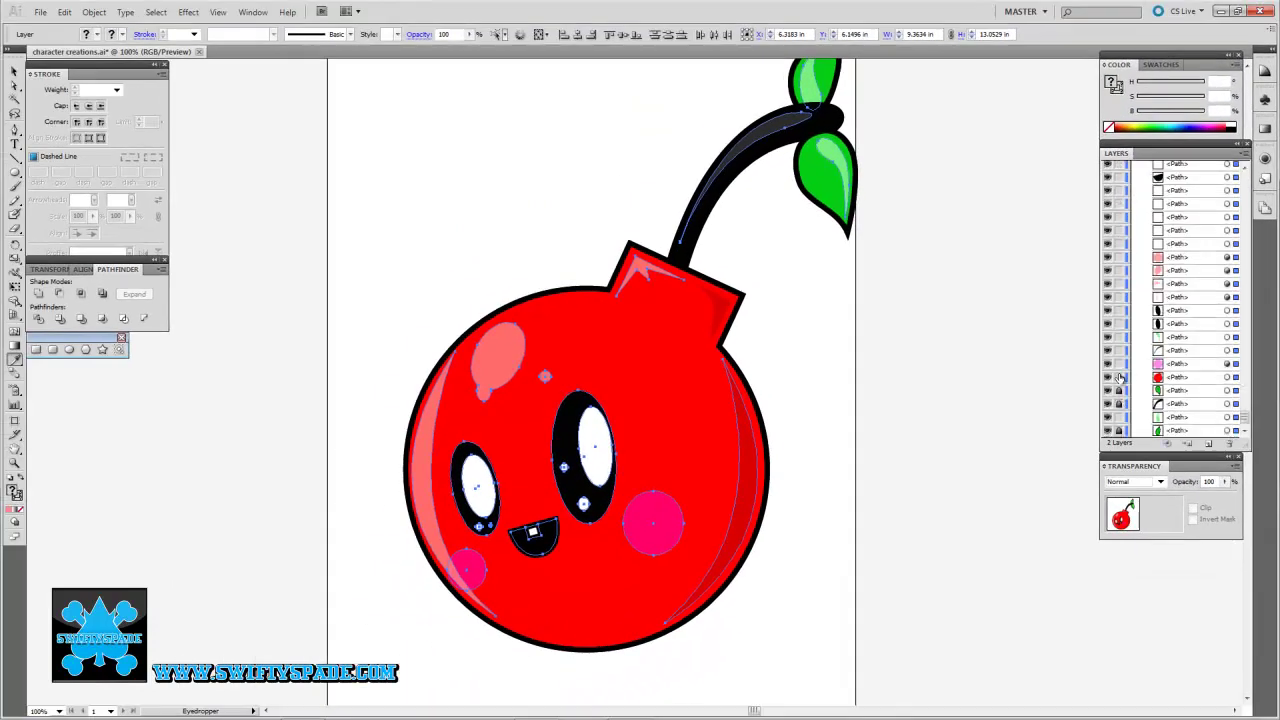
scroll(1163, 265, "up", 2)
scroll(1163, 265, "up", 1)
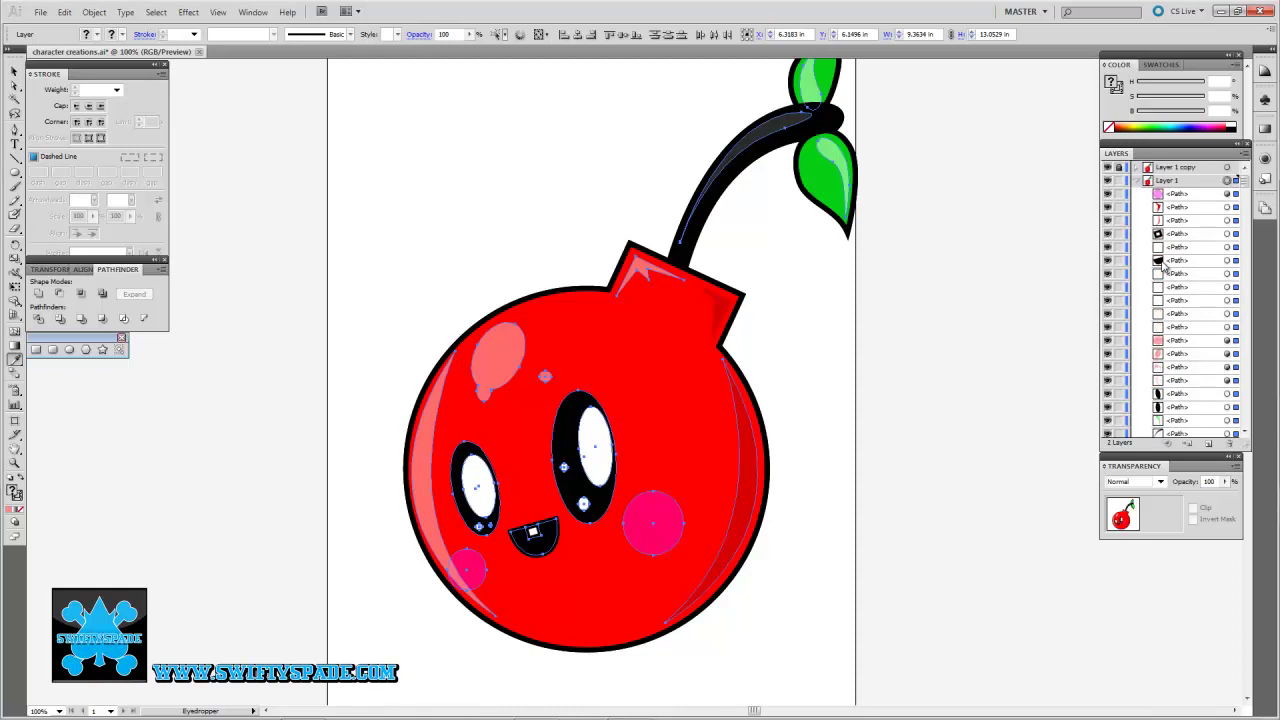
left_click(1134, 181)
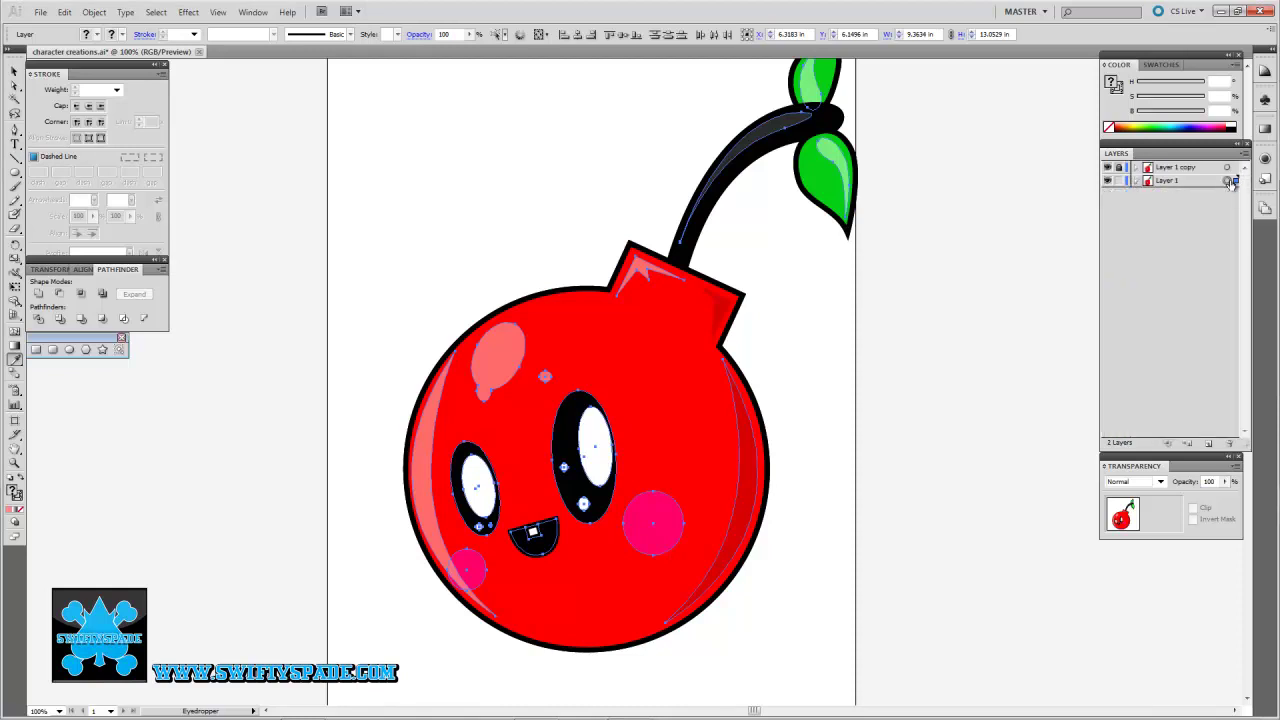
left_click(1227, 182)
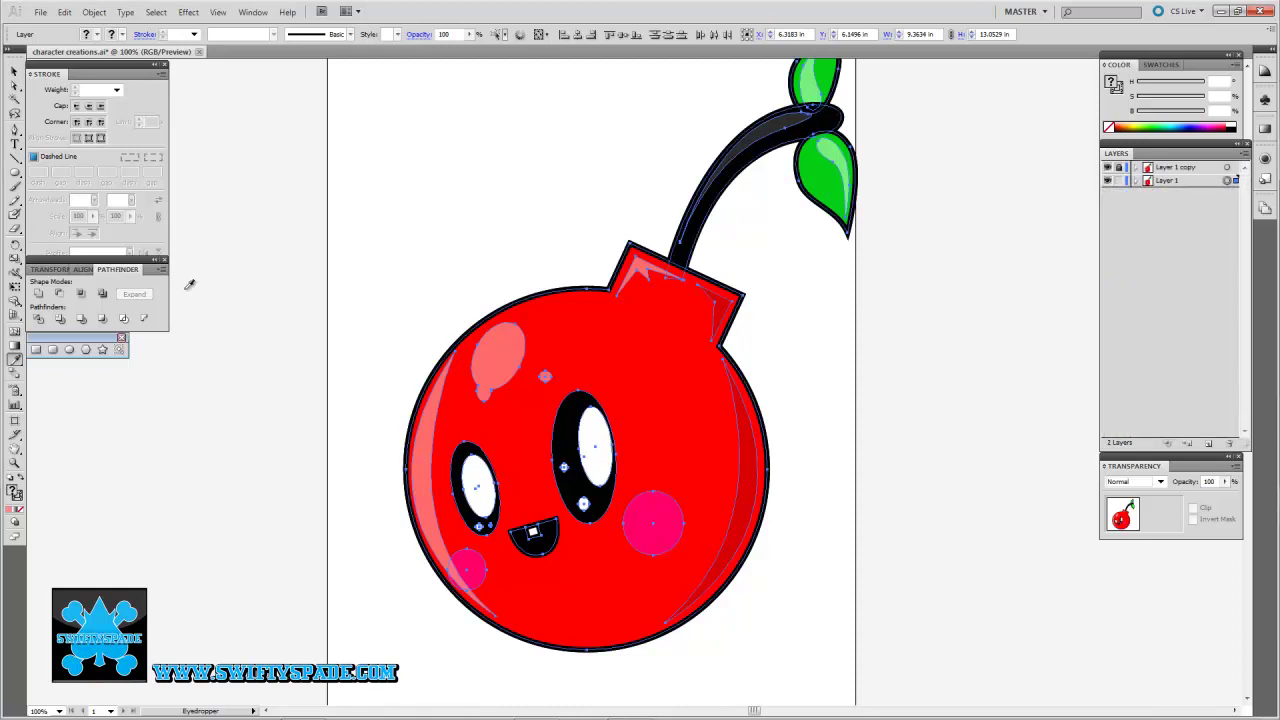
left_click(38, 295)
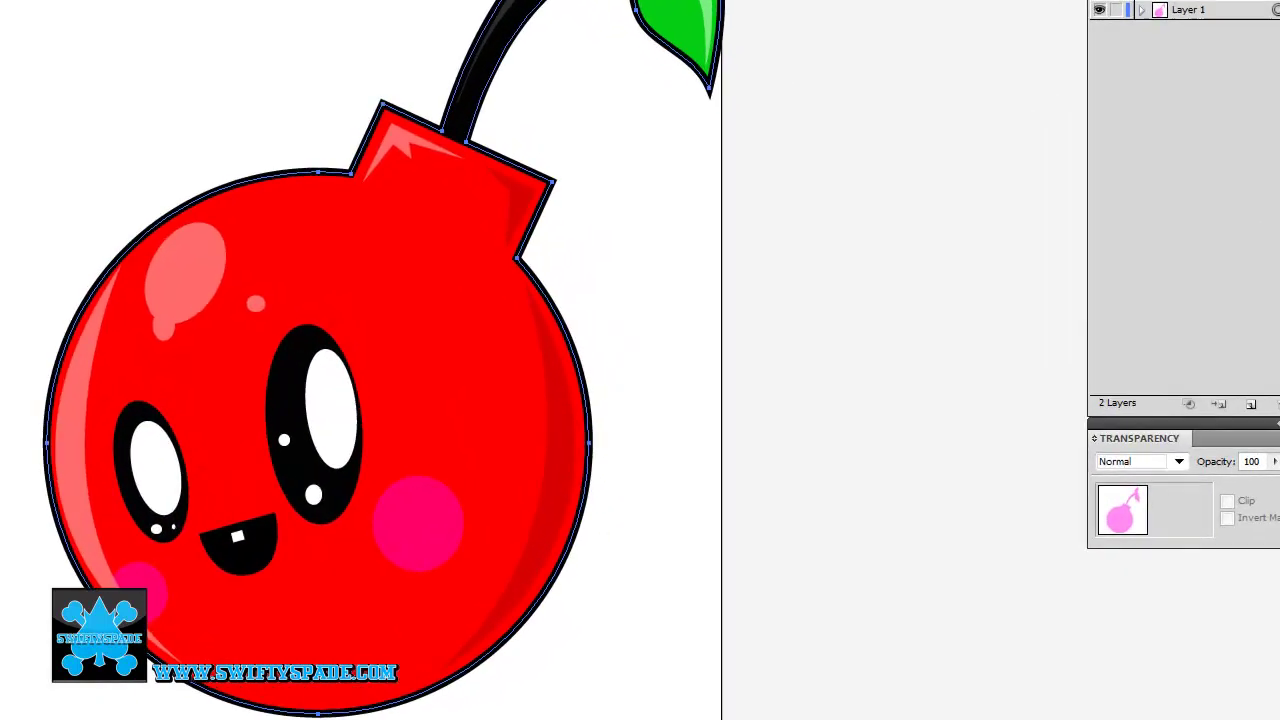
Step: Hide Layer 1 copy and give the merged silhouette a pure black fill
left_click_drag(206, 310, 146, 418)
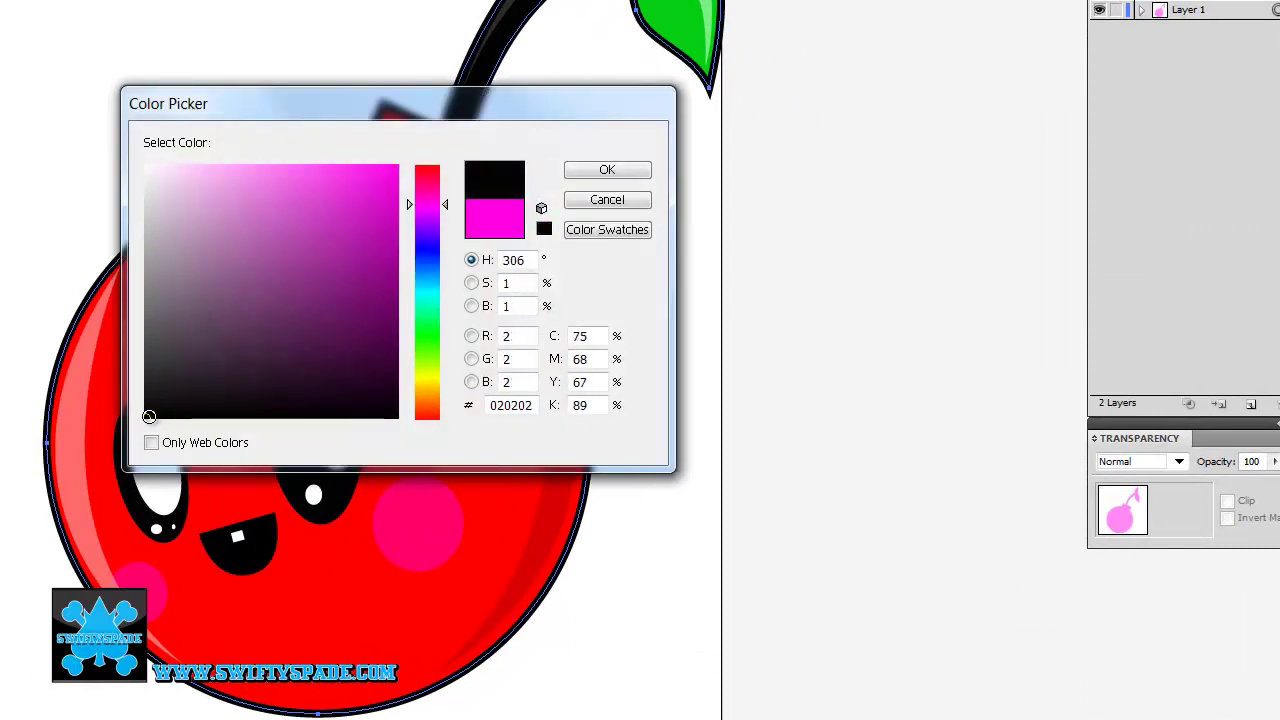
left_click(606, 172)
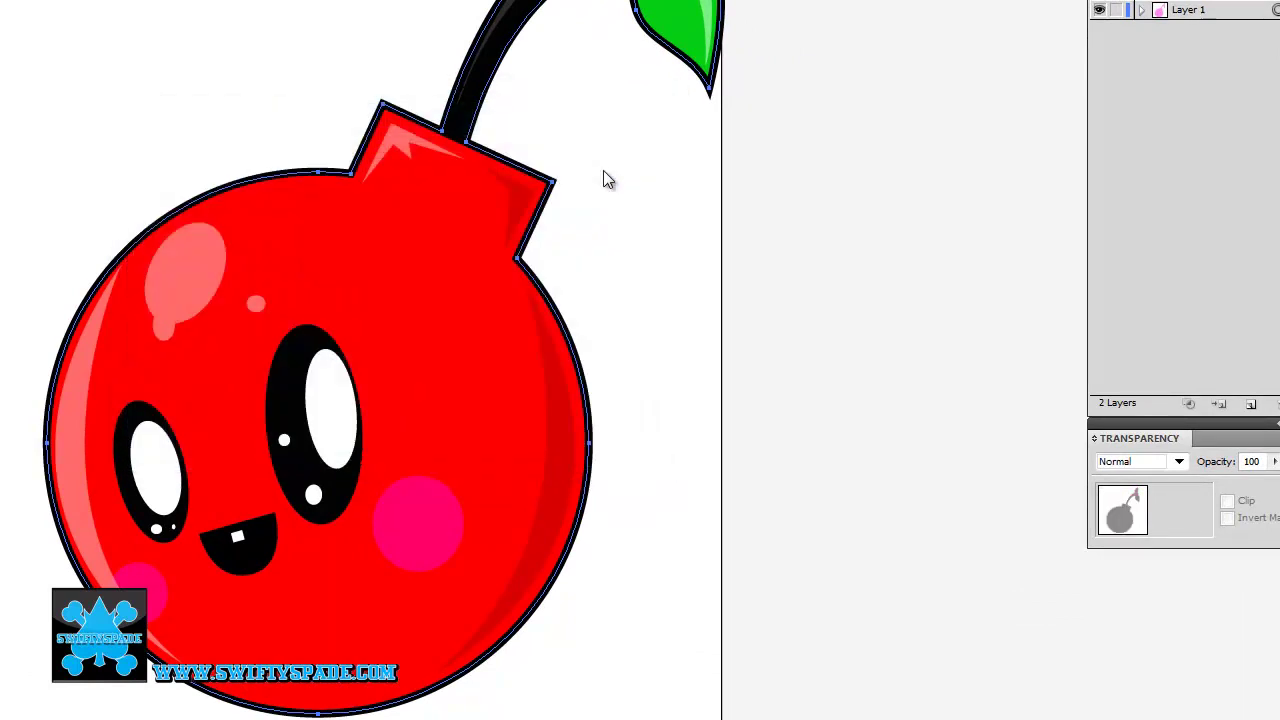
left_click(1099, 9)
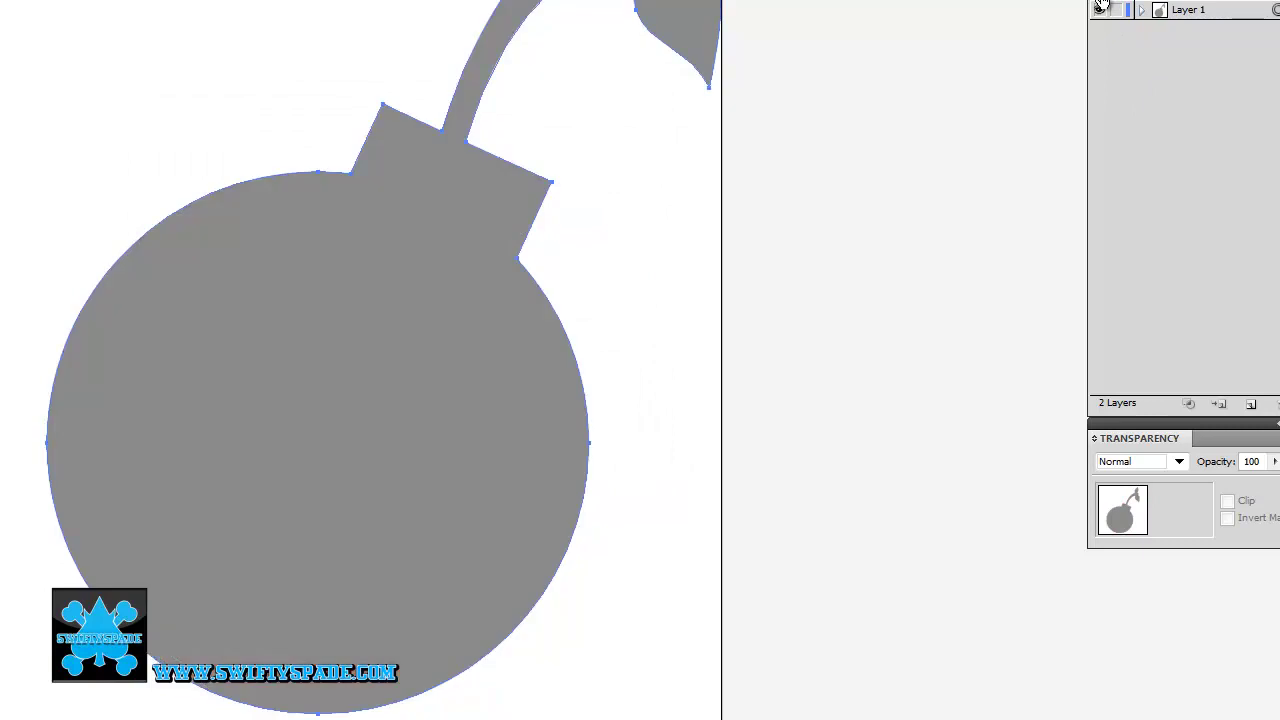
key("v")
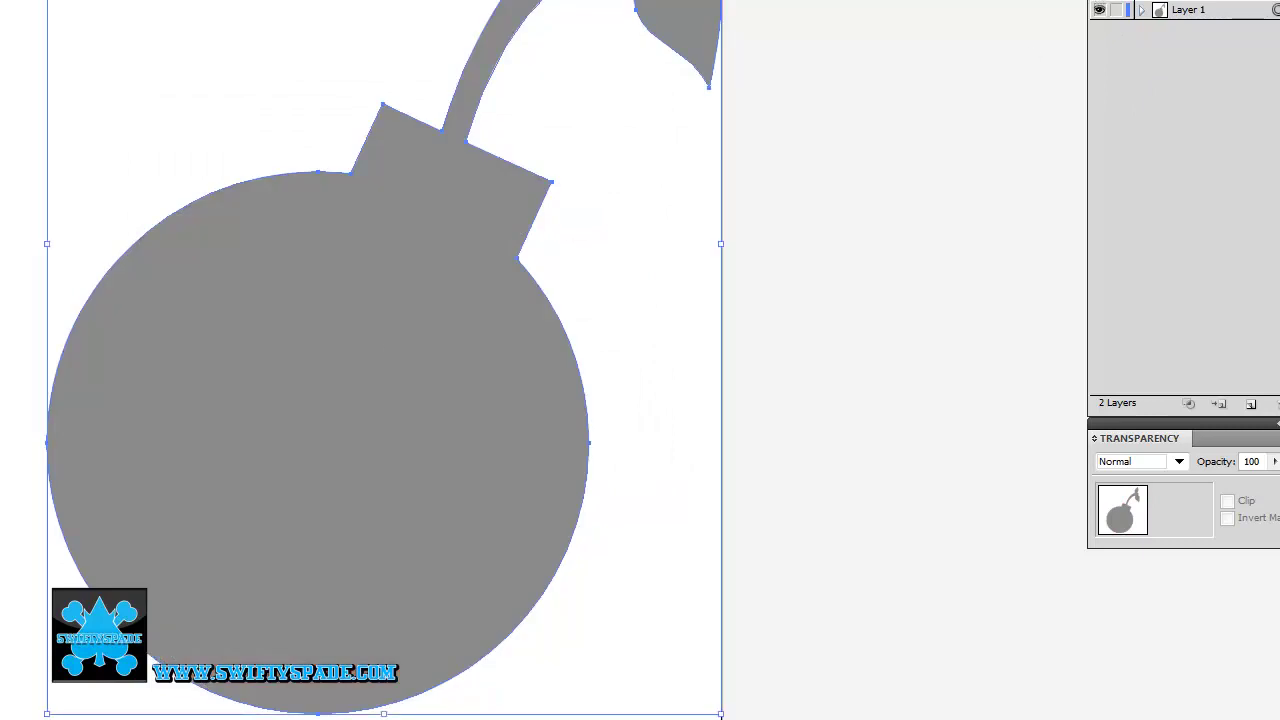
left_click_drag(174, 291, 148, 419)
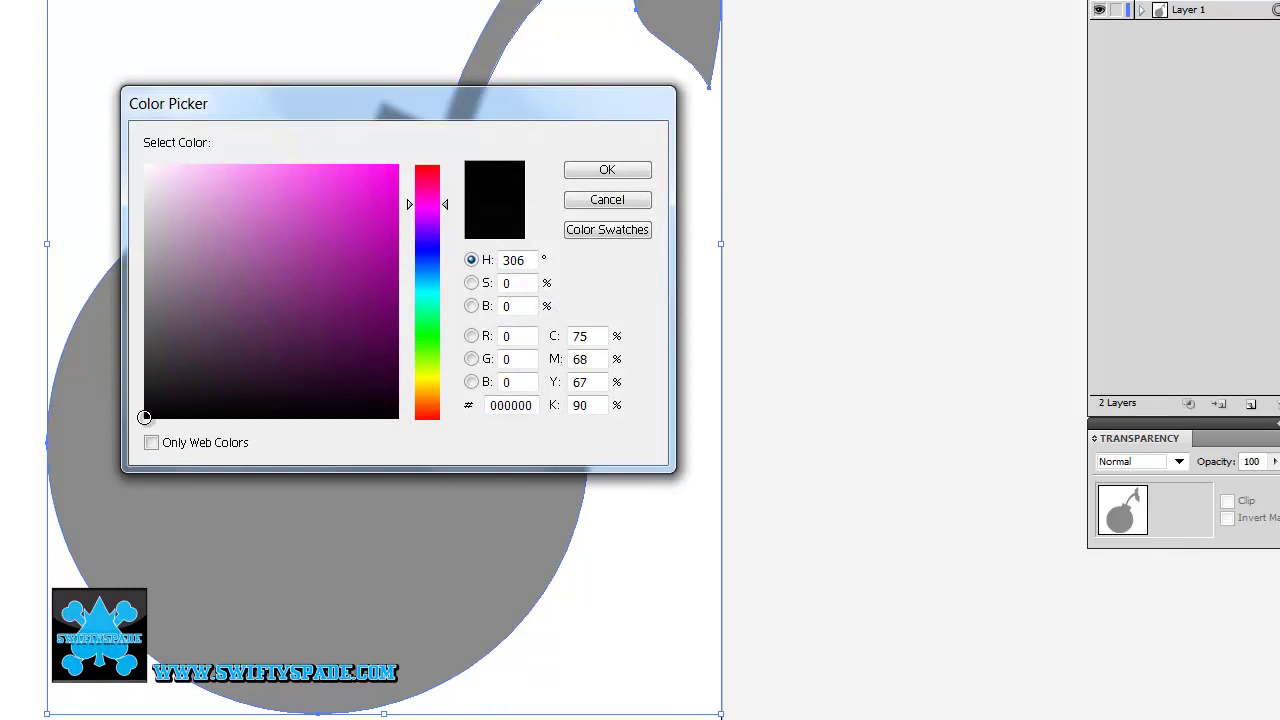
left_click(586, 170)
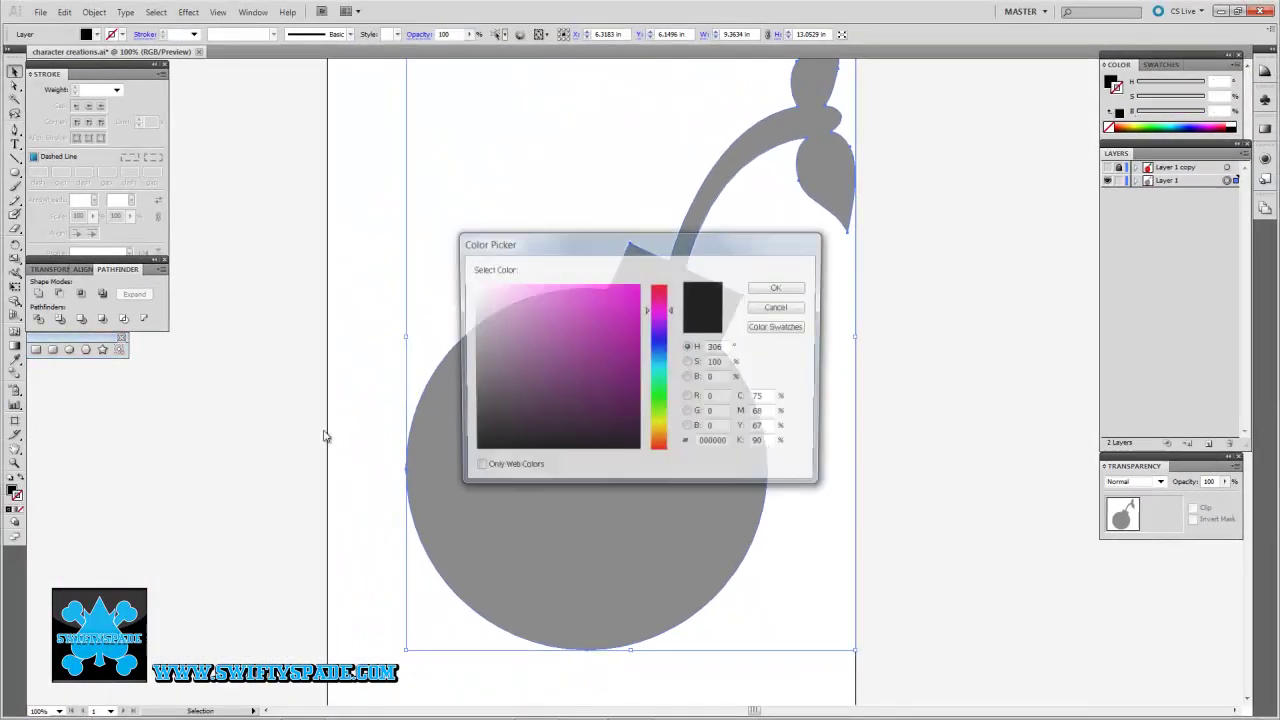
Step: Give the silhouette a white 8 pt stroke aligned outside, then show Layer 1 copy again
left_click_drag(480, 342, 471, 285)
left_click(779, 288)
left_click(95, 90)
key("Up")
key("Up")
key("Up")
left_click(100, 137)
left_click(97, 90)
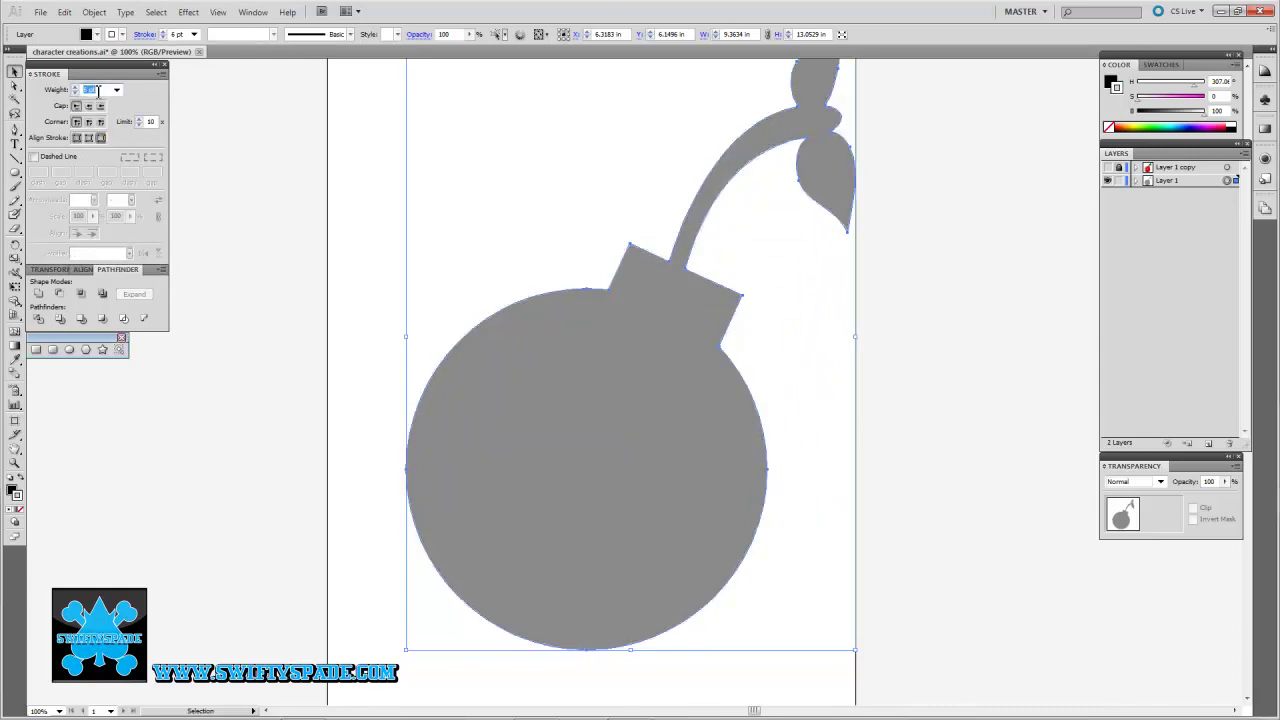
key("Return")
left_click(1107, 167)
key("ctrl+0")
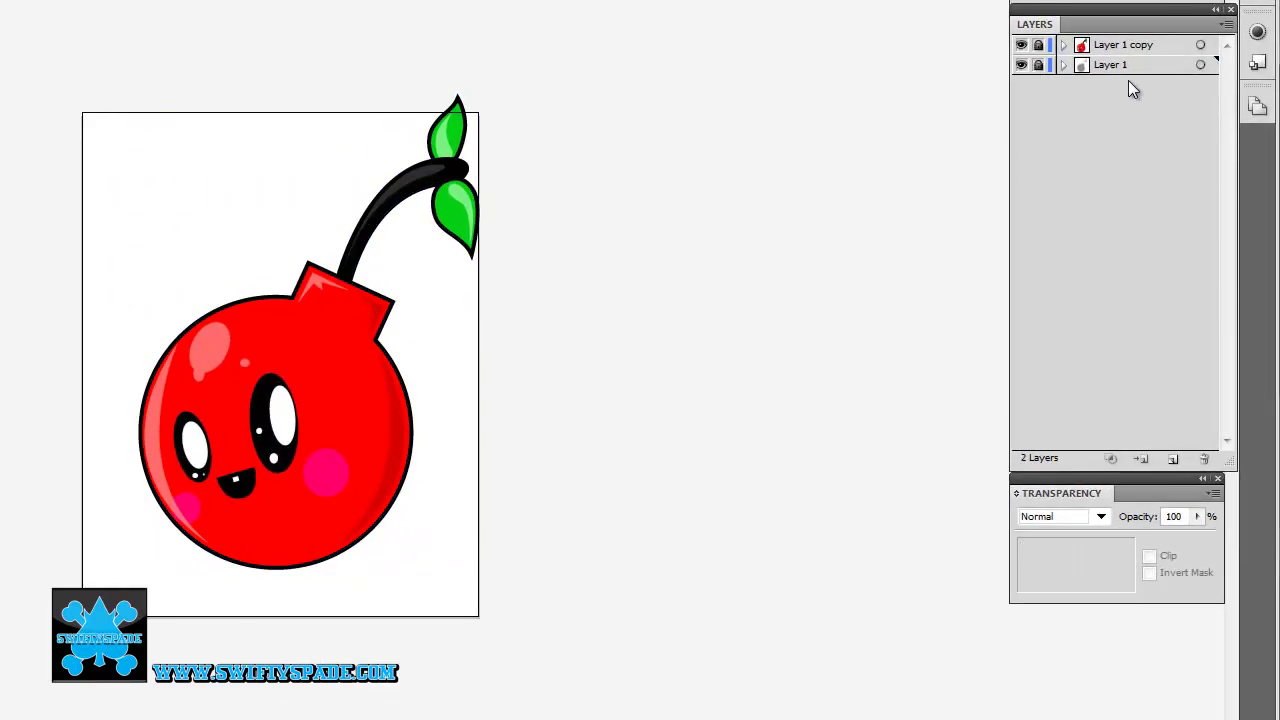
Step: Add a bottom layer with a black rectangle covering the artboard, and lock it
left_click(1173, 458)
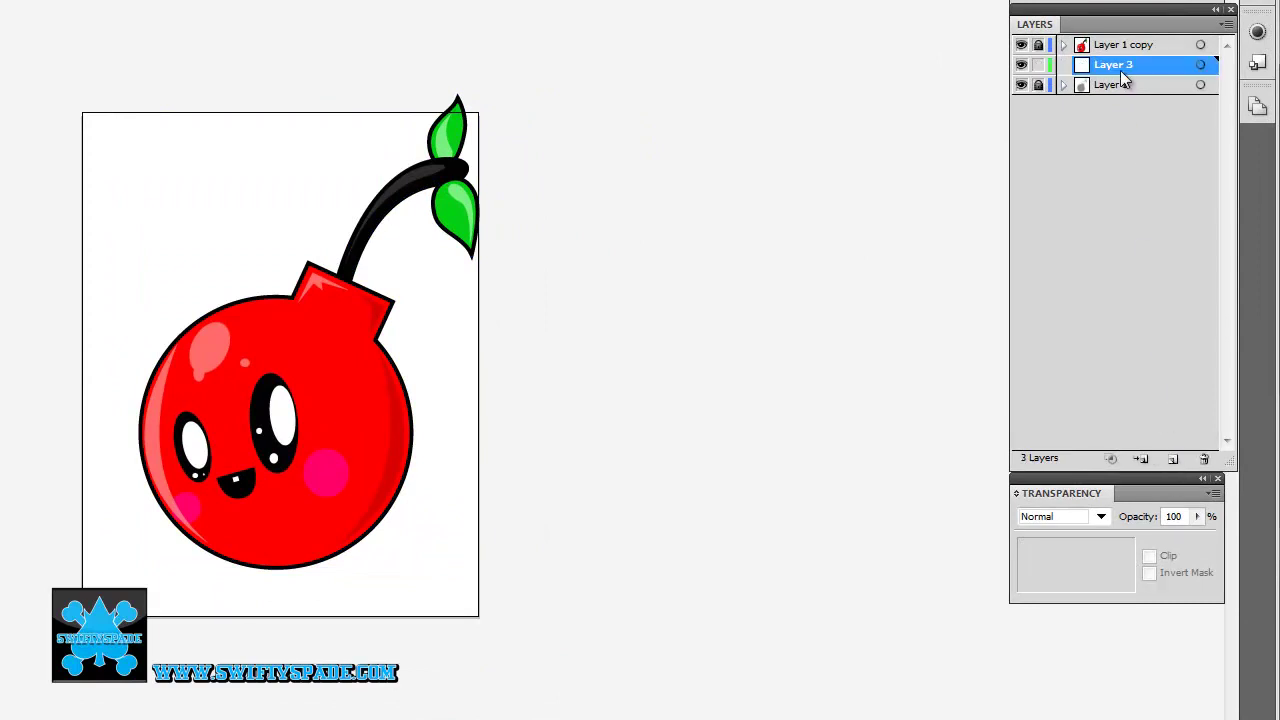
left_click_drag(1120, 70, 1121, 95)
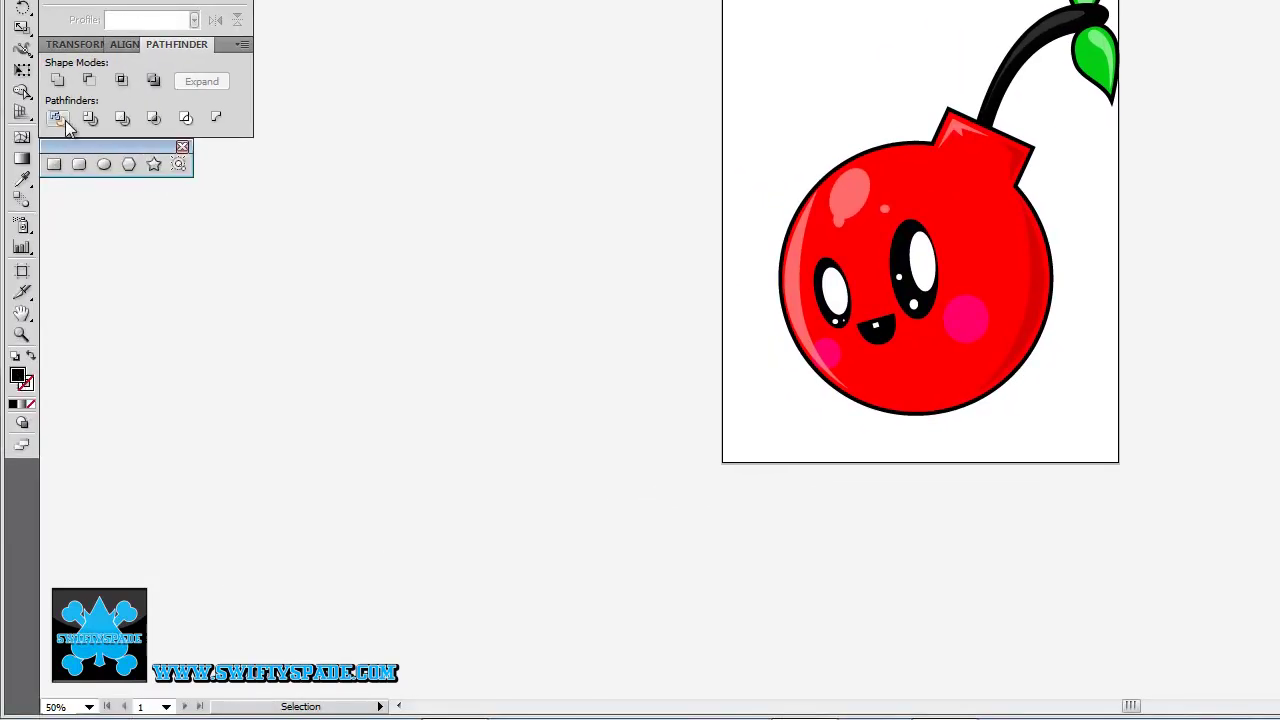
left_click(59, 163)
mouse_move(467, 205)
left_mouse_down()
mouse_move(722, 443)
mouse_move(787, 549)
left_mouse_up()
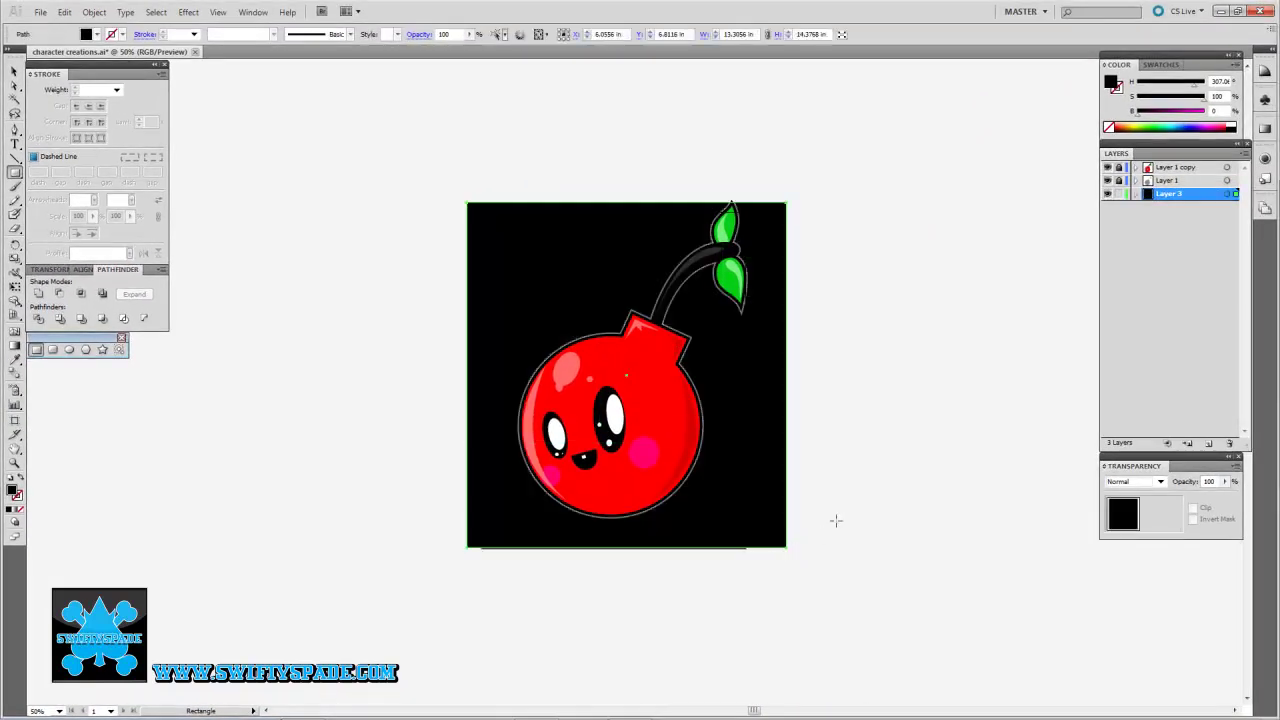
left_click(1118, 193)
left_click(1227, 181)
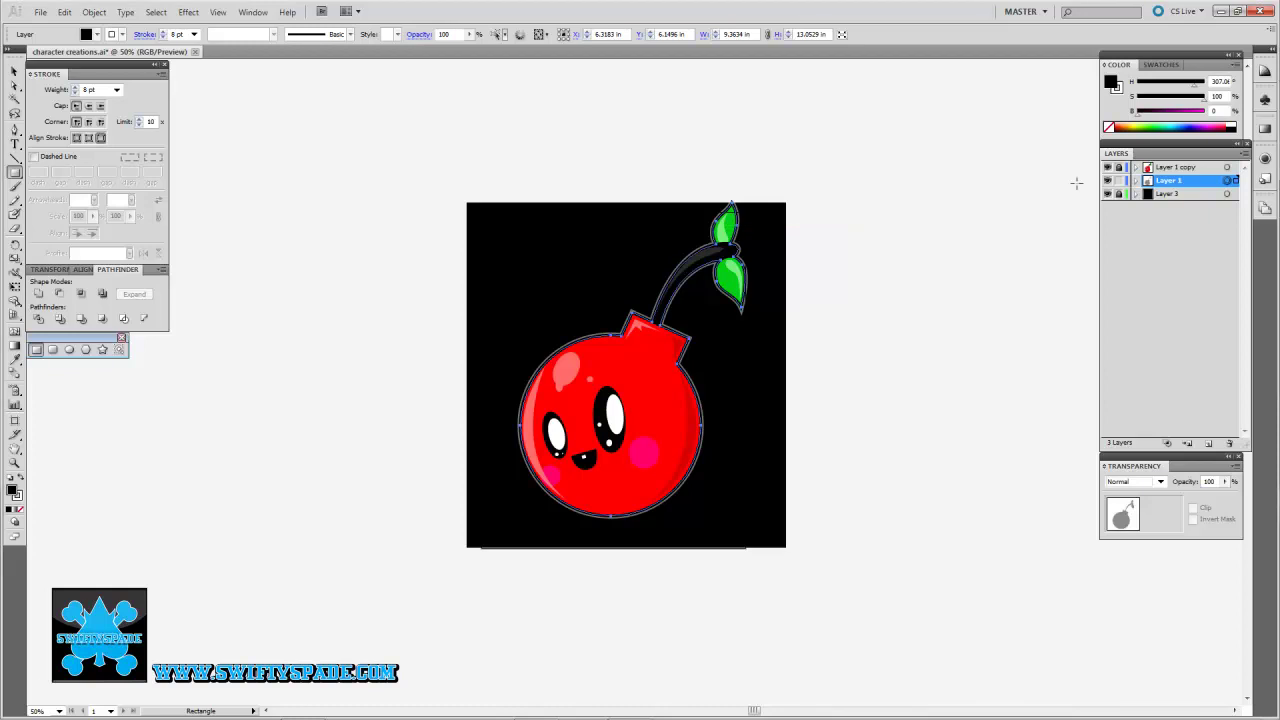
Step: Change the silhouette's fill from magenta to near-black 020202 with hue 0
left_click(1108, 168, "ctrl")
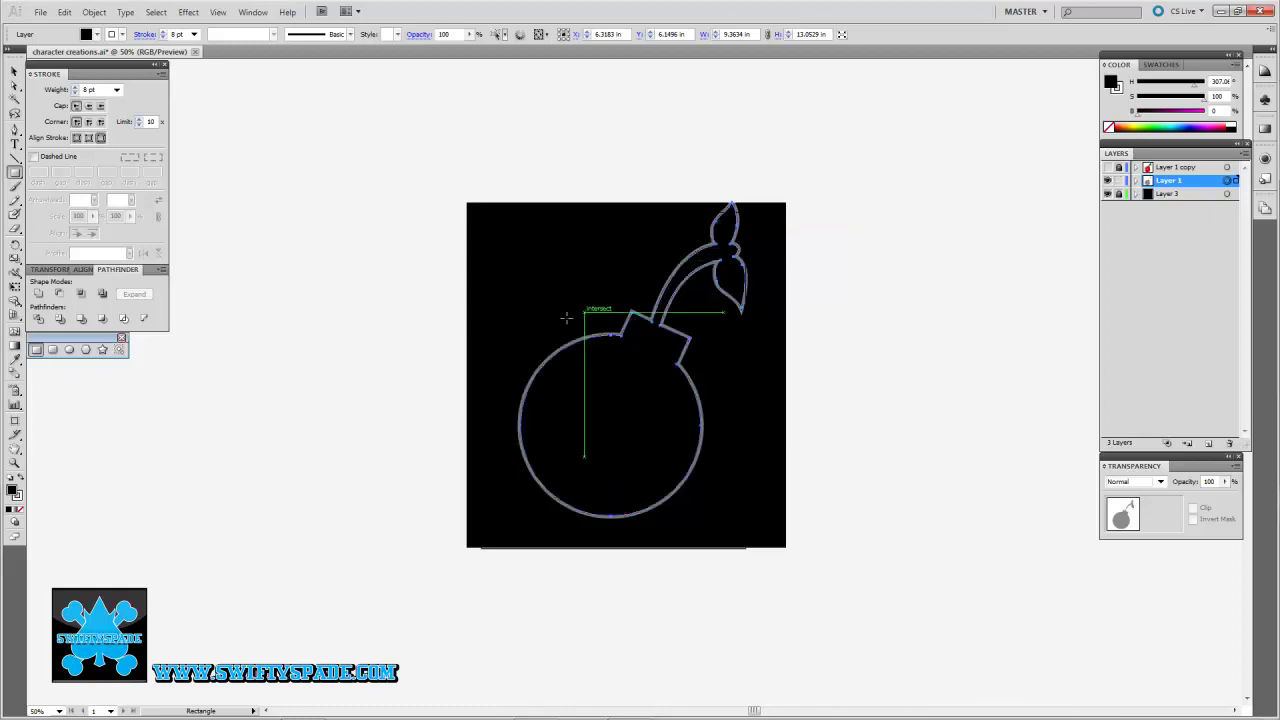
left_click(1108, 194, "ctrl")
left_click(10, 488)
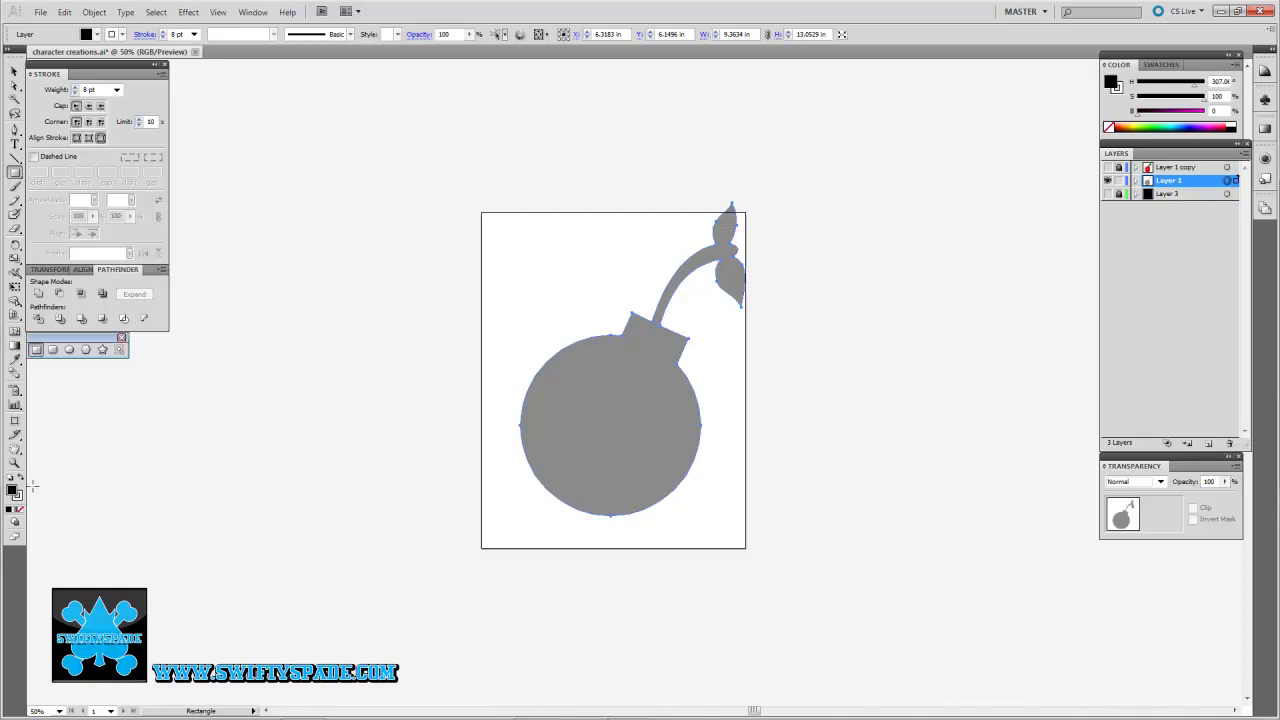
double_click(14, 490)
left_click(643, 288)
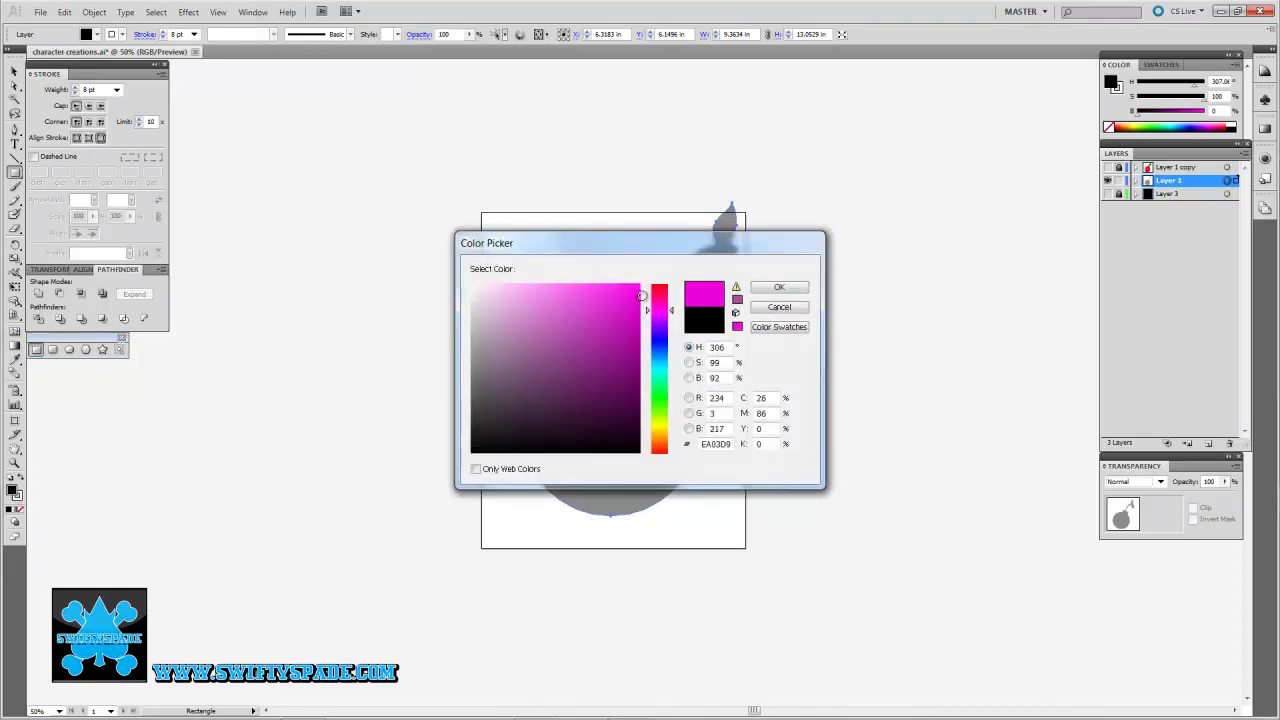
left_click(771, 293)
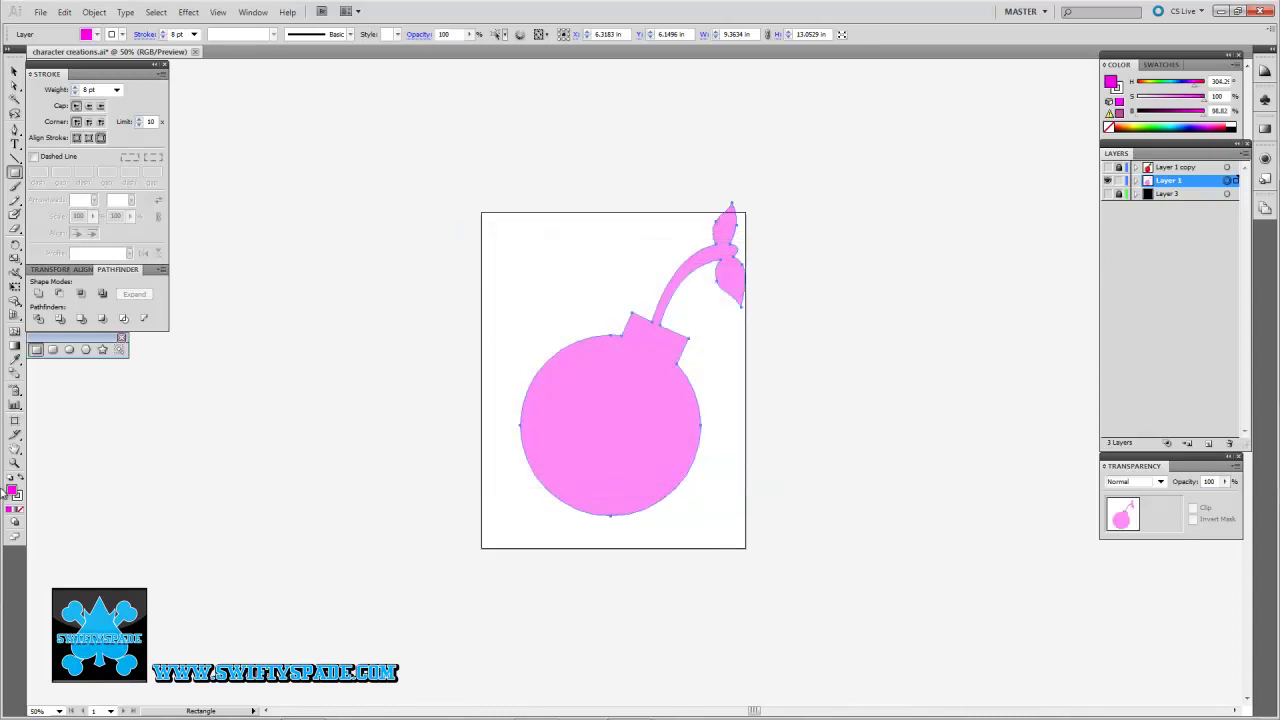
double_click(14, 491)
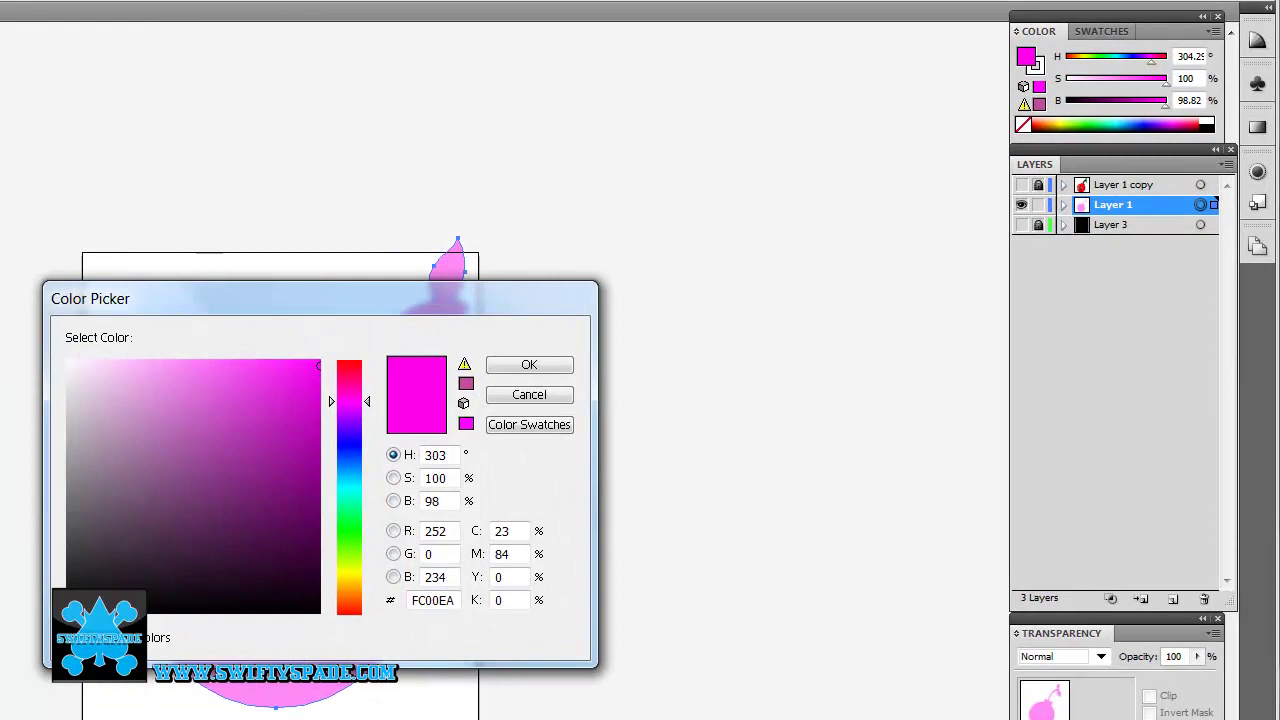
left_click(68, 611)
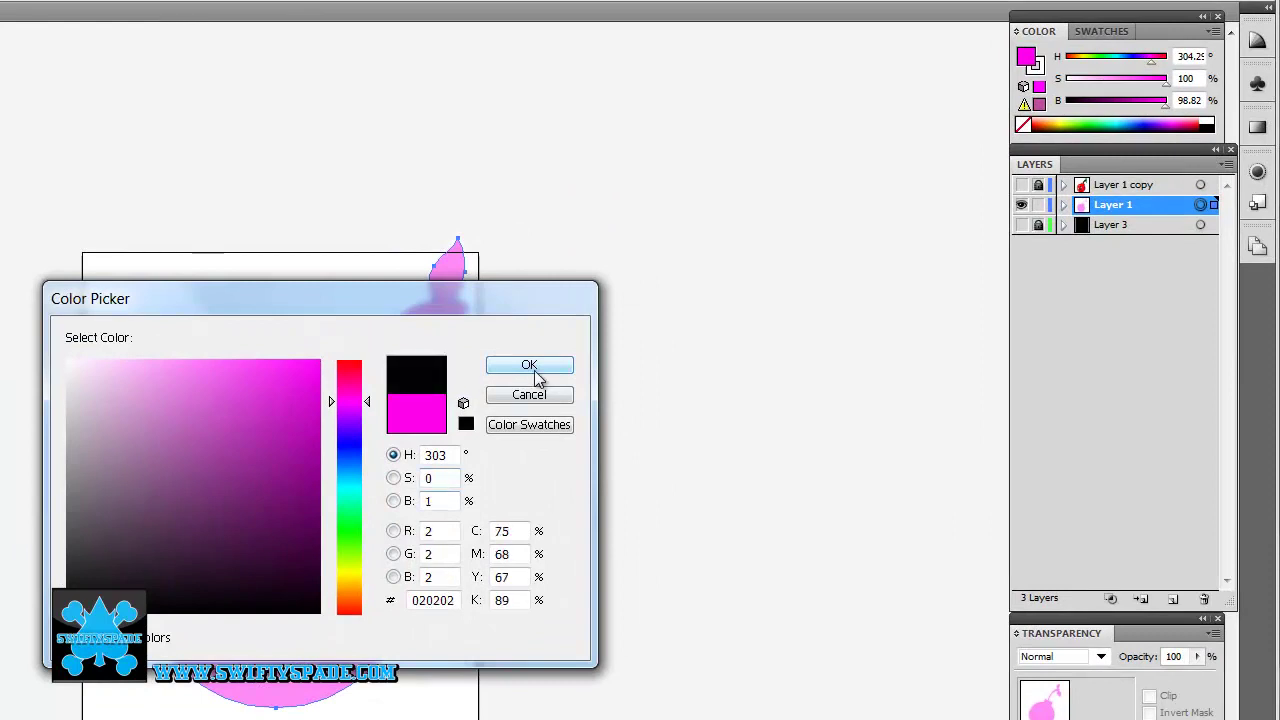
left_click(533, 367)
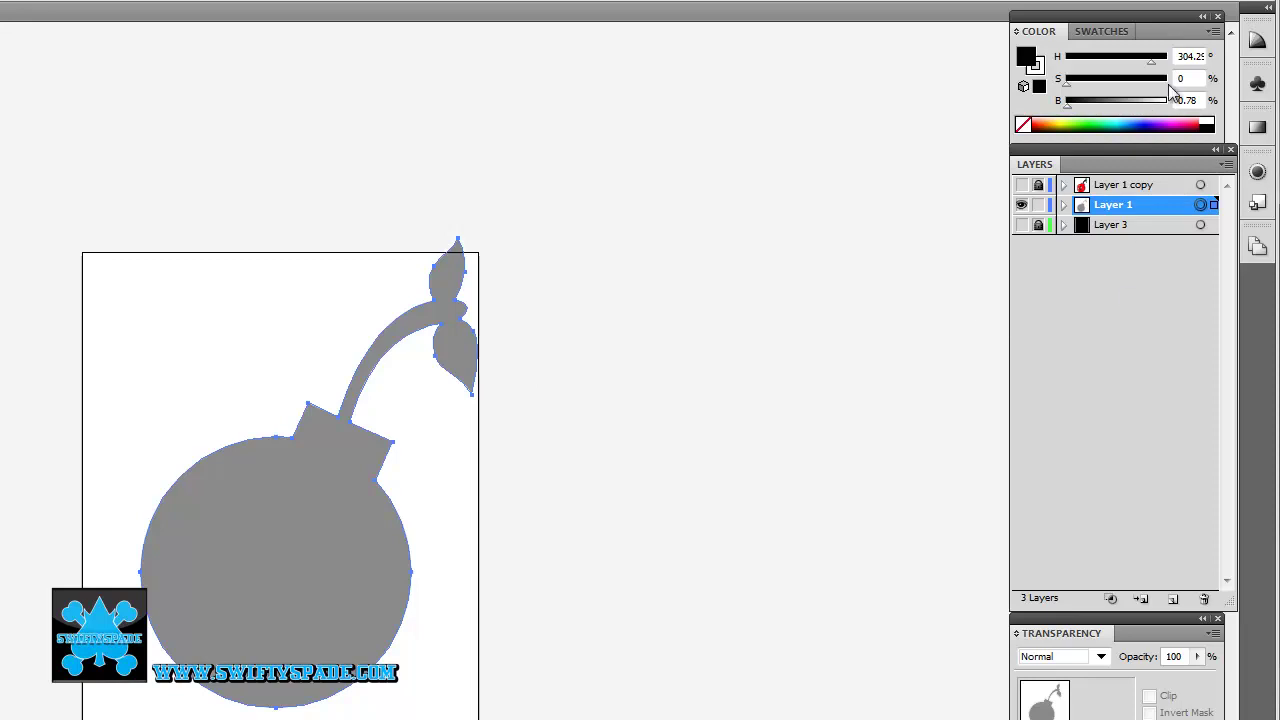
mouse_move(1153, 64)
left_mouse_down()
mouse_move(1066, 64)
mouse_move(1143, 101)
left_mouse_up()
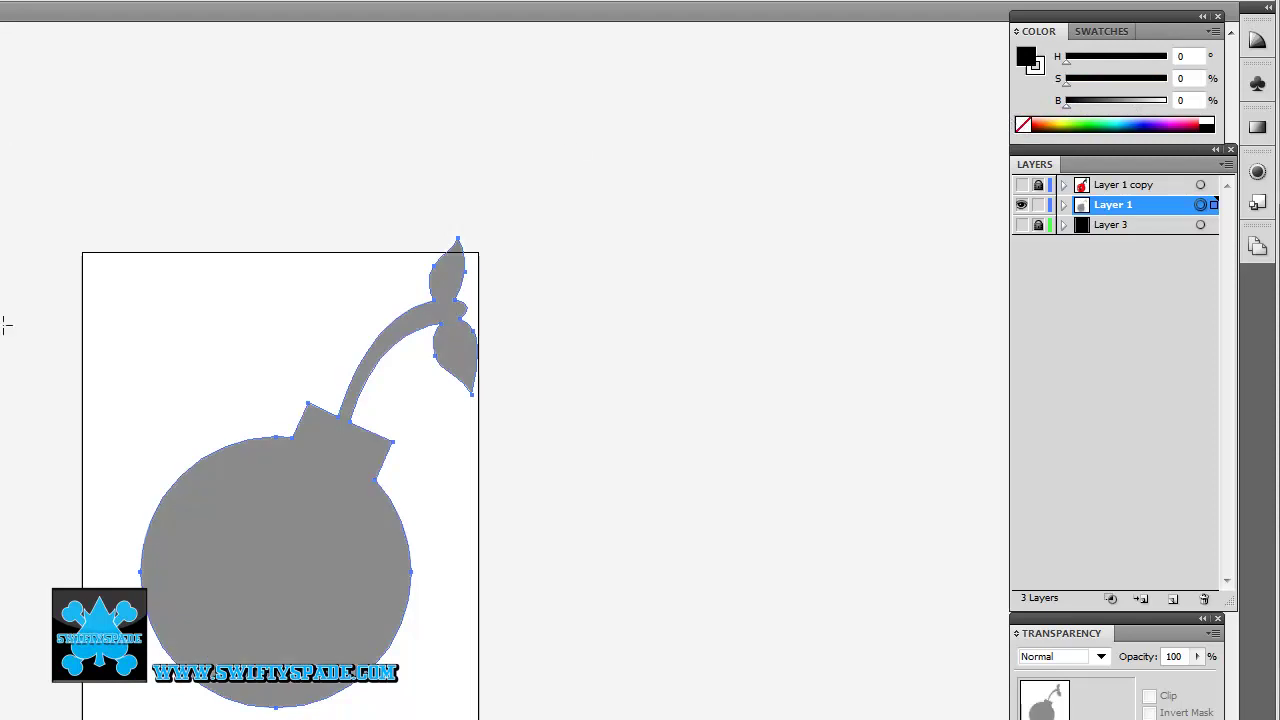
Step: Set the silhouette's stroke weight to 12 pt and show the black background layer
left_click(229, 331)
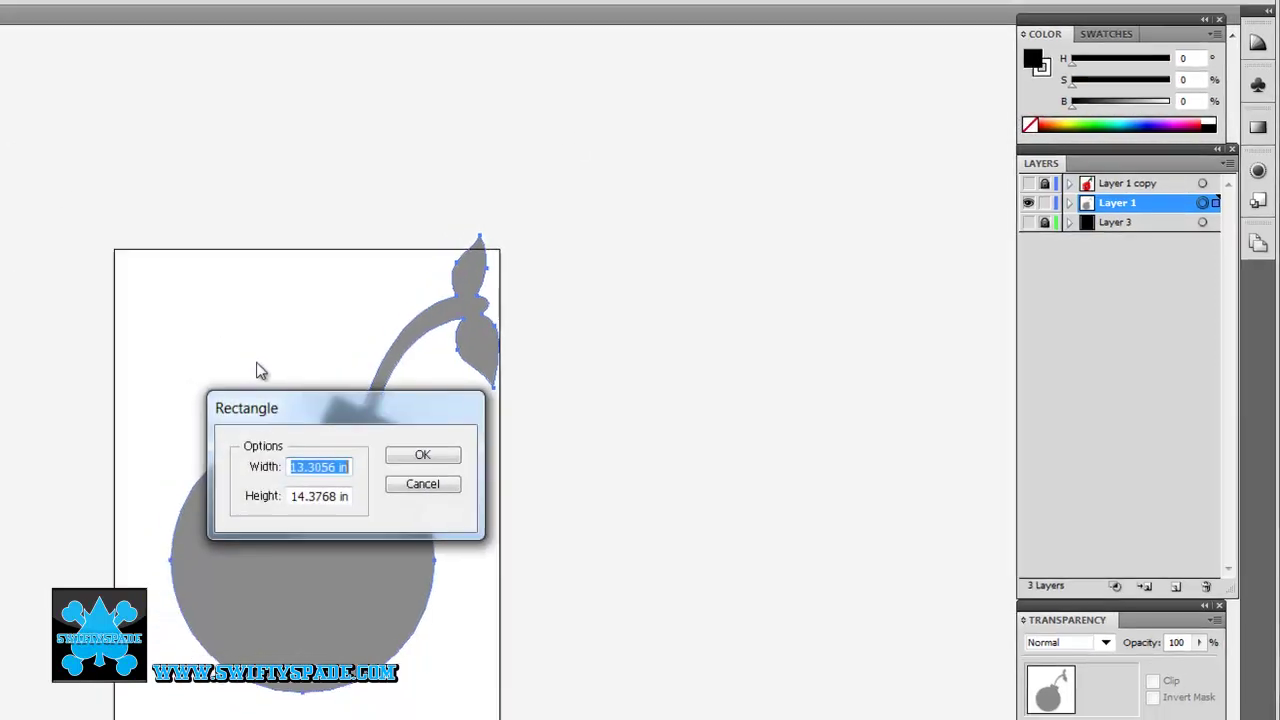
key("v")
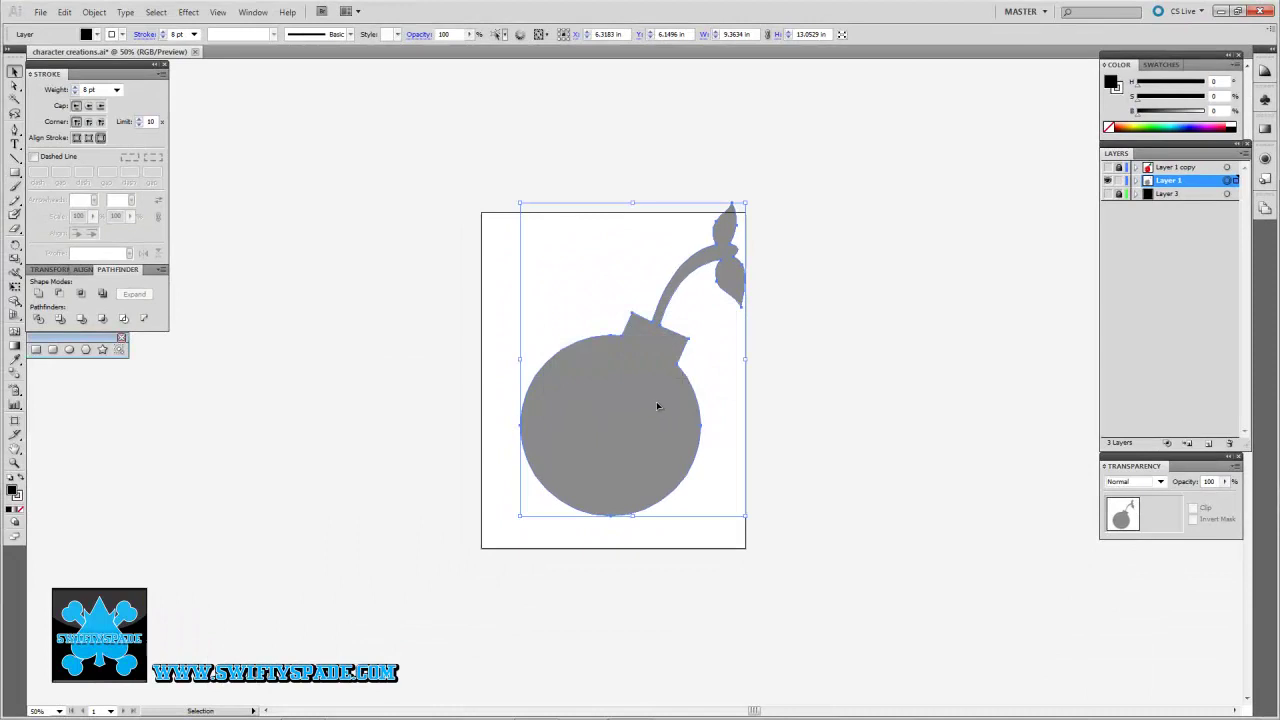
key("ctrl+plus")
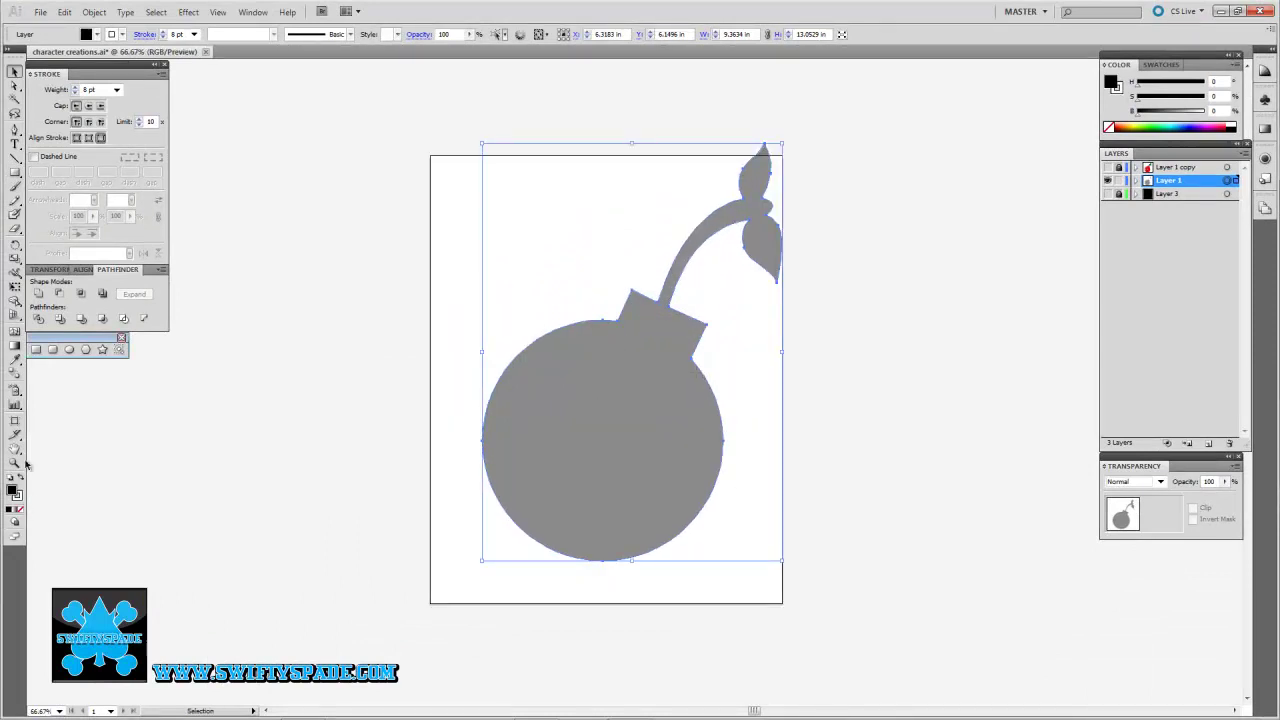
left_click(108, 91)
type("12")
left_click(1107, 194)
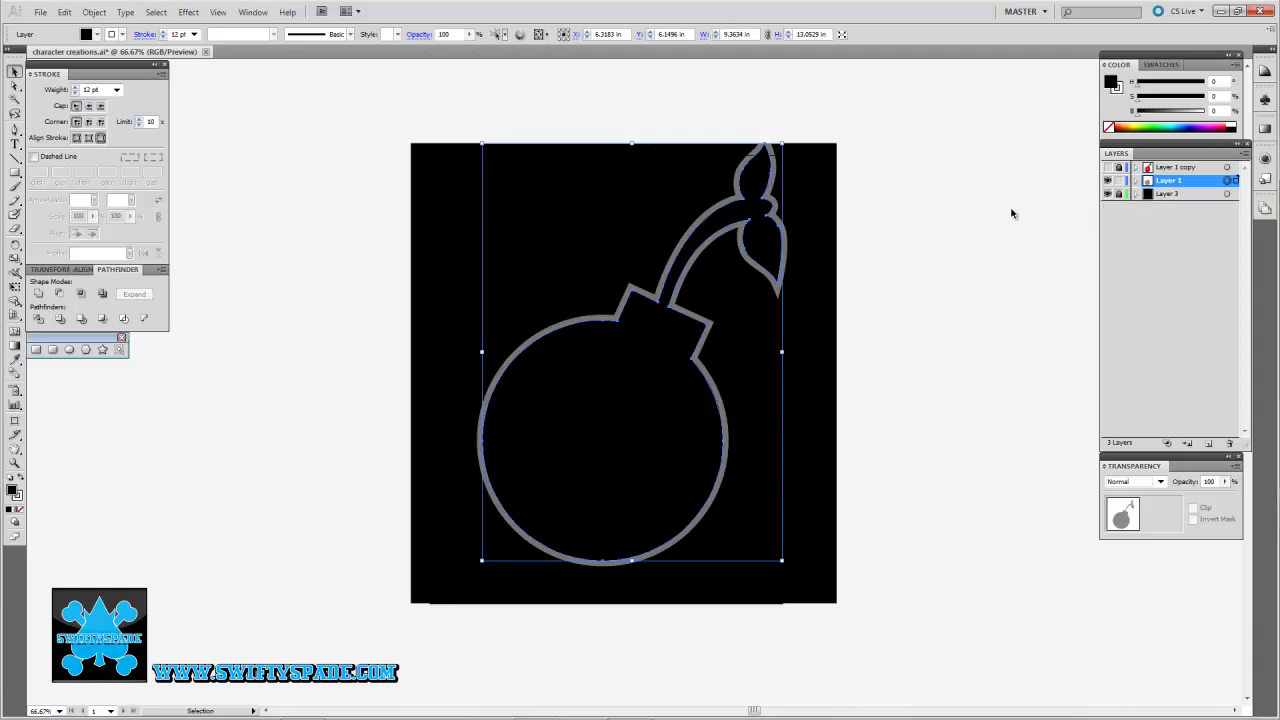
Step: Colour the silhouette's stroke magenta FF00F9, show Layer 1 copy, and deselect
left_click(18, 497)
left_click(18, 511)
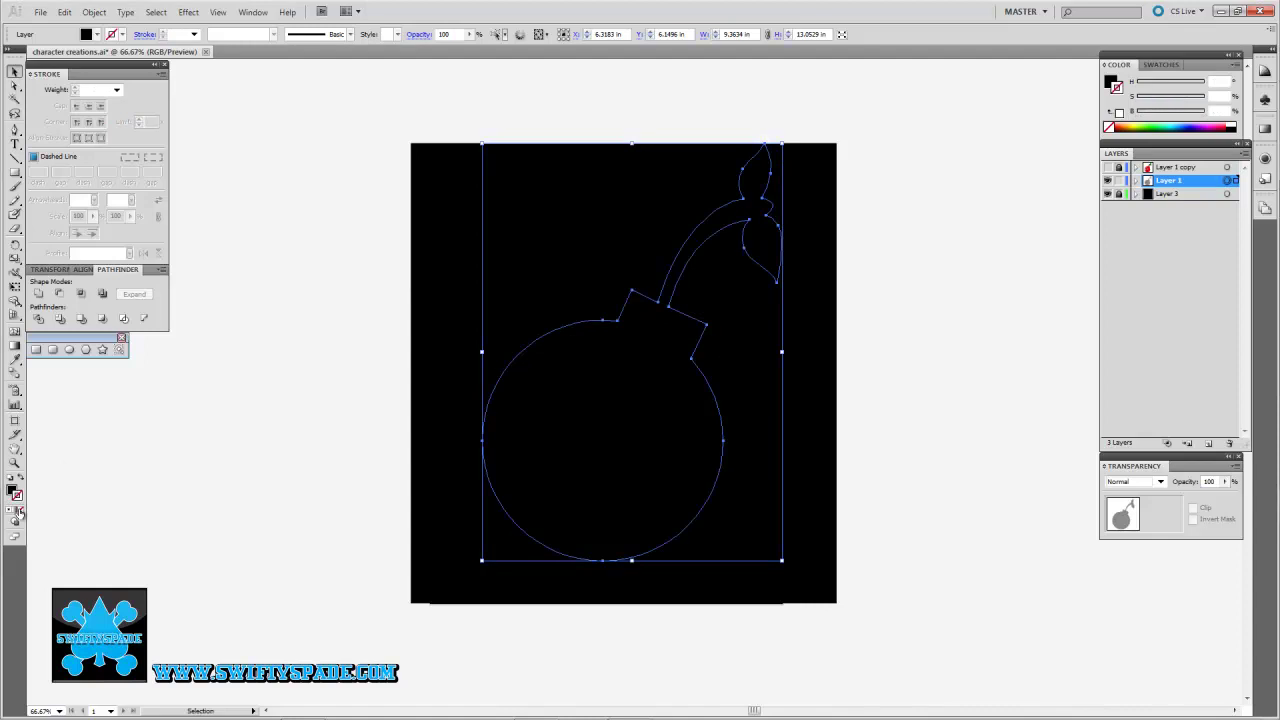
key("ctrl+z")
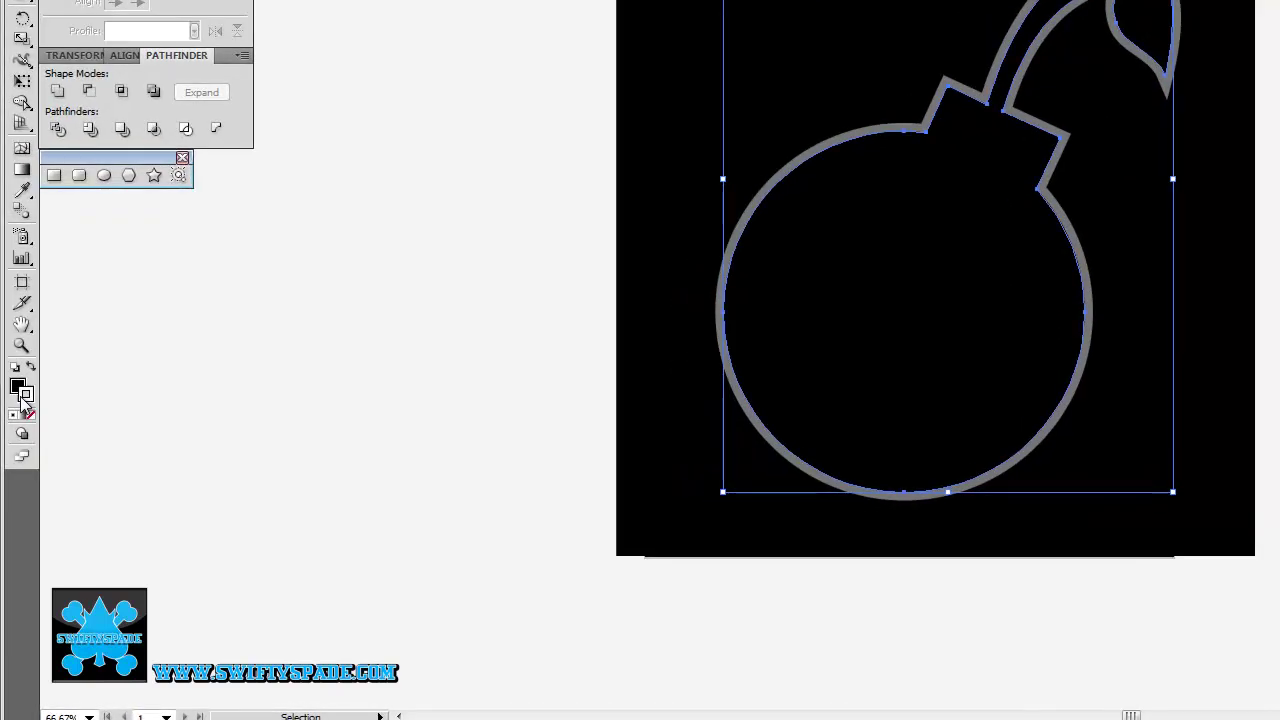
double_click(25, 396)
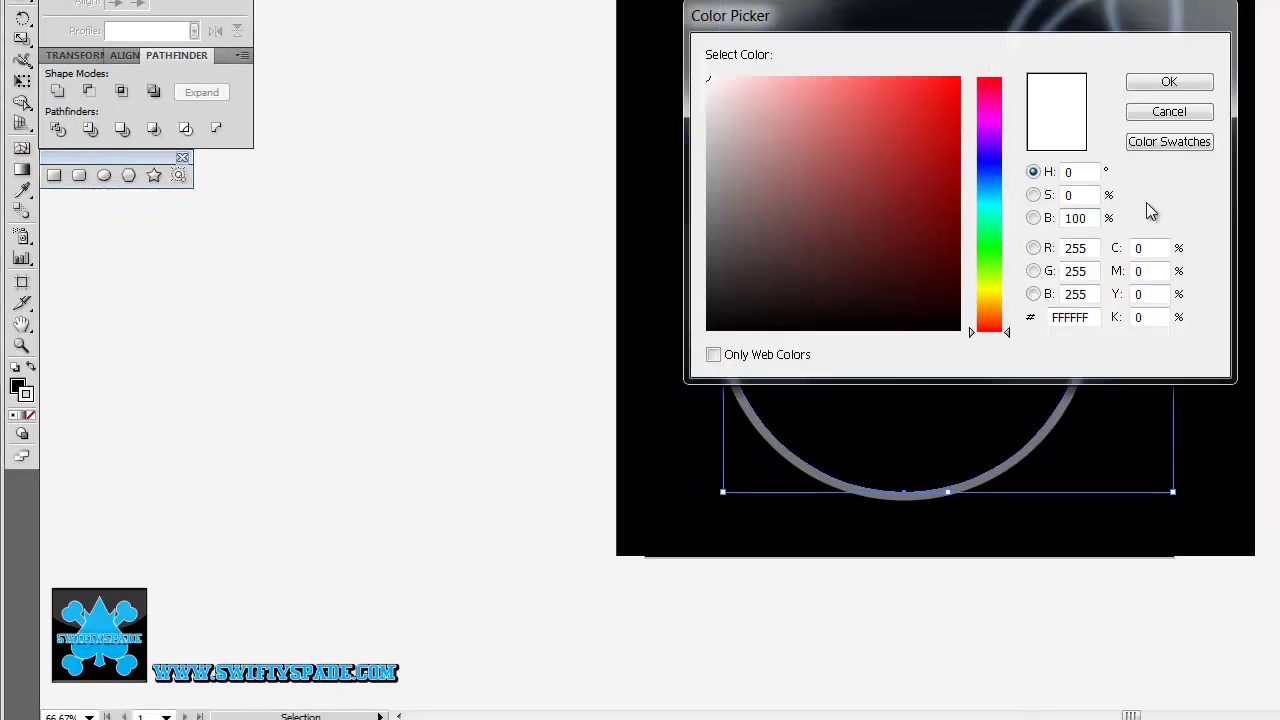
left_click(990, 117)
left_click(818, 86)
left_click(958, 78)
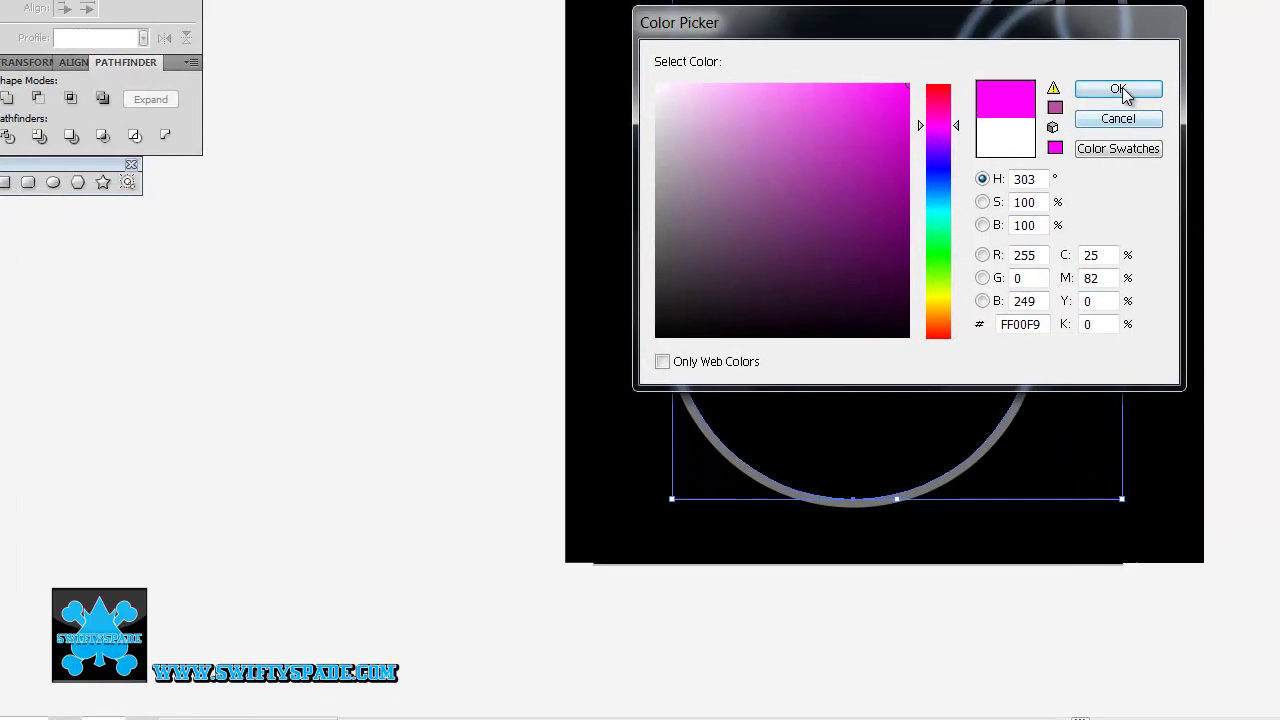
left_click(1169, 81)
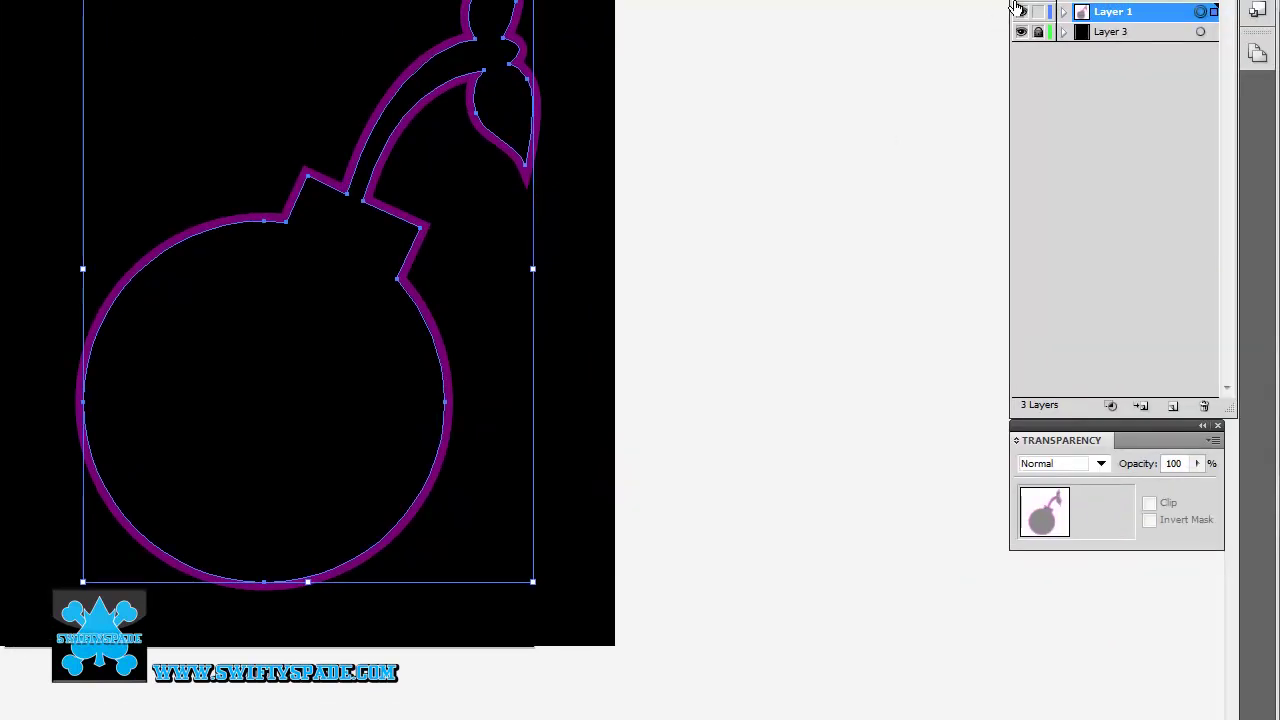
left_click(1021, 5)
left_click(825, 106)
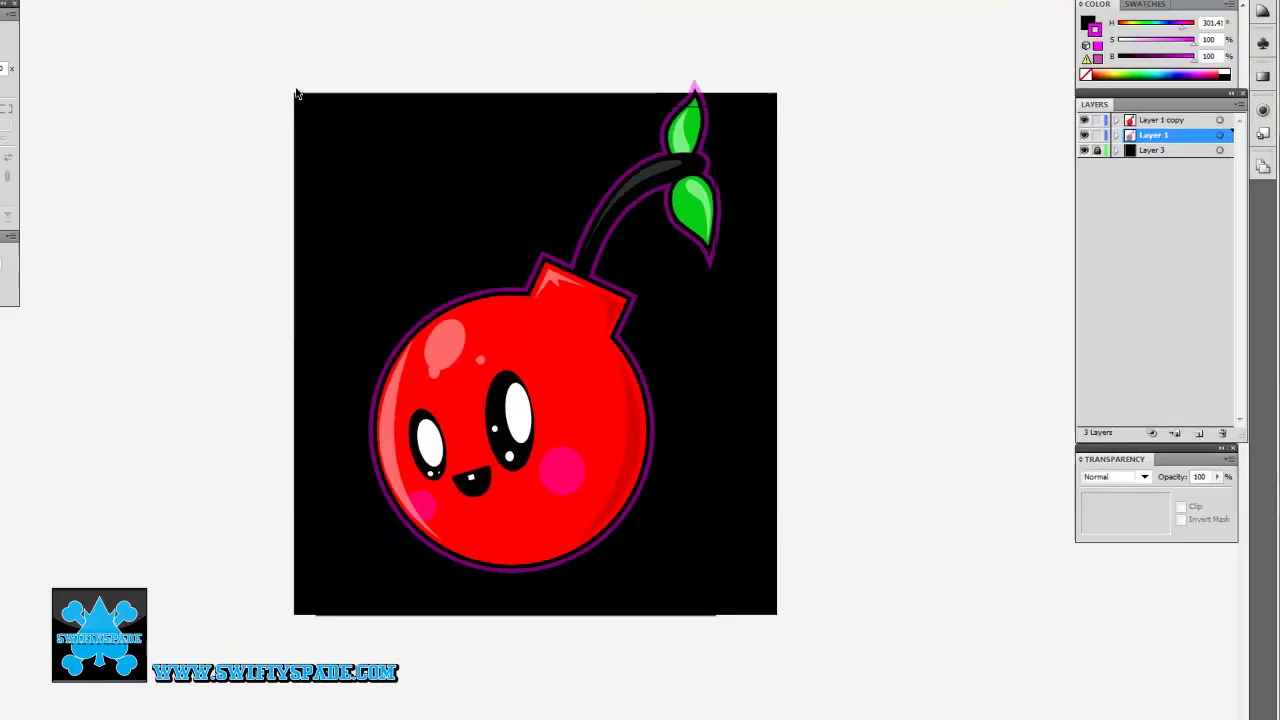
Step: Select and nudge the bomb artwork, then undo the partial outline move
mouse_move(340, 118)
left_mouse_down()
mouse_move(514, 300)
mouse_move(840, 580)
left_mouse_up()
left_click_drag(675, 416, 668, 425)
left_click(937, 430)
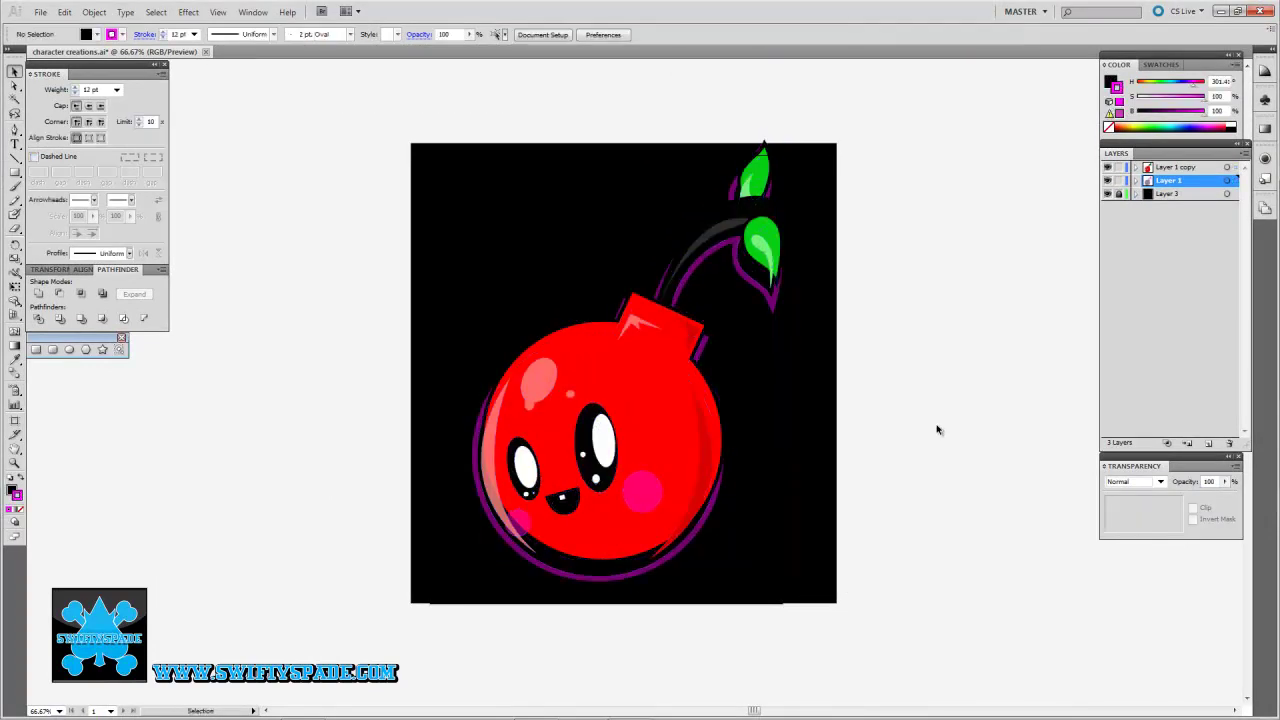
key("ctrl+a")
Step: Unlock the locked paths inside Layer 1 copy and select the whole bomb
left_click(1137, 167)
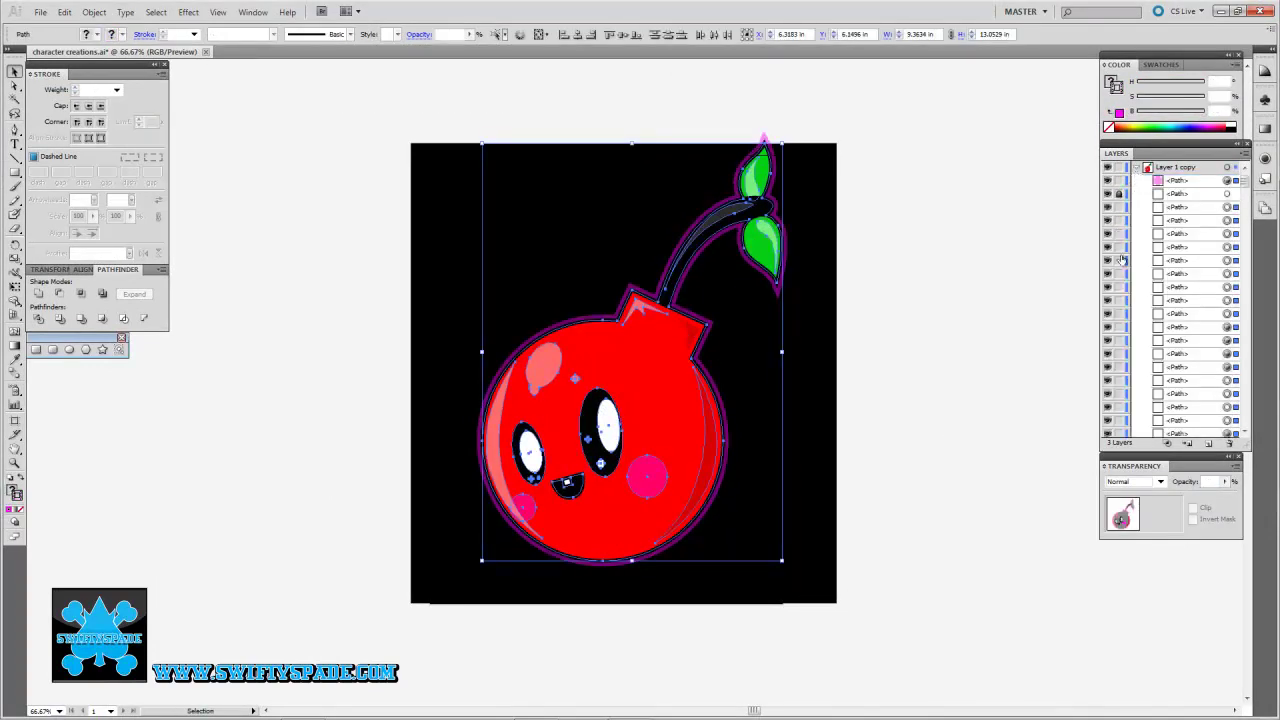
scroll(1122, 270, "down", 5)
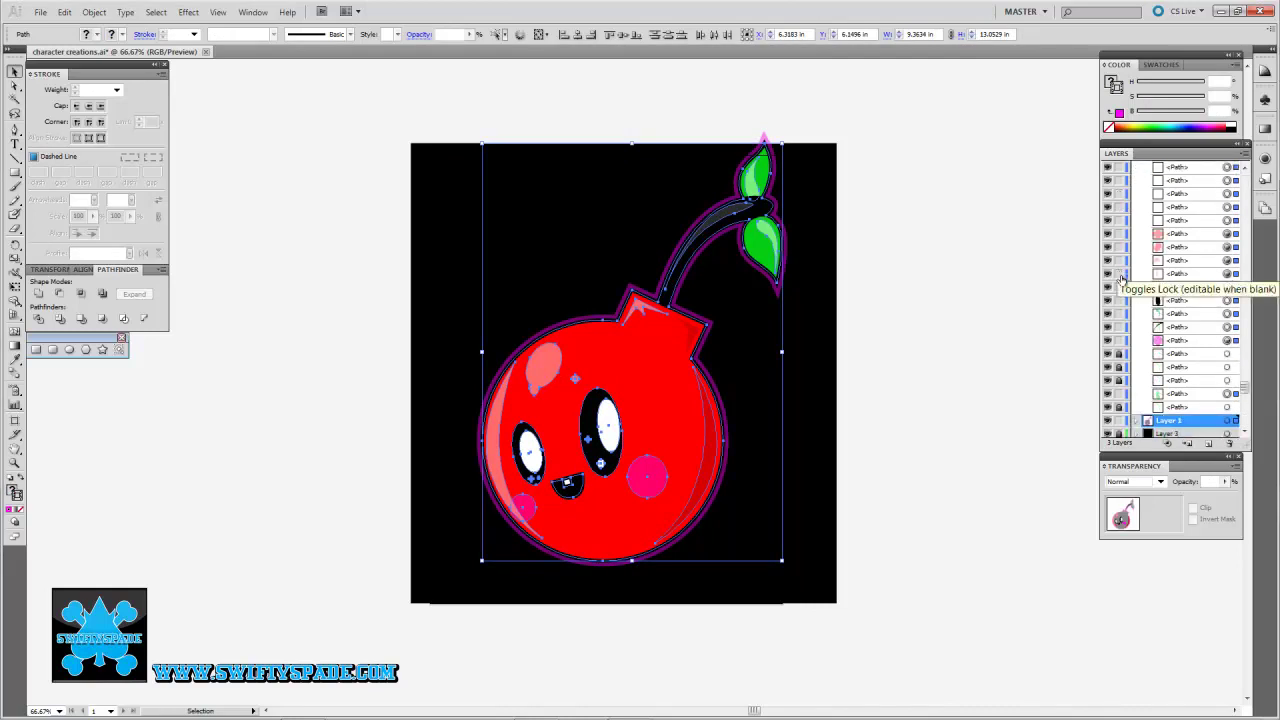
scroll(1122, 290, "down", 1)
left_click_drag(1119, 340, 1119, 390)
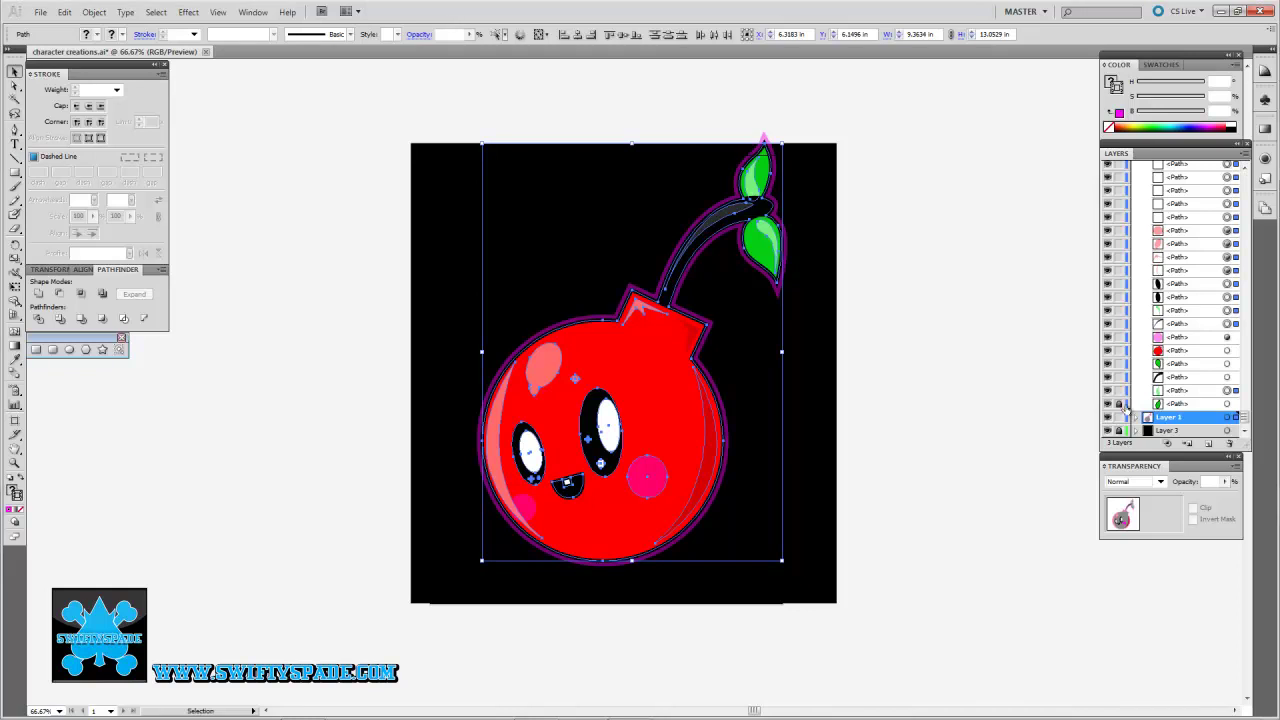
scroll(1135, 300, "up", 6)
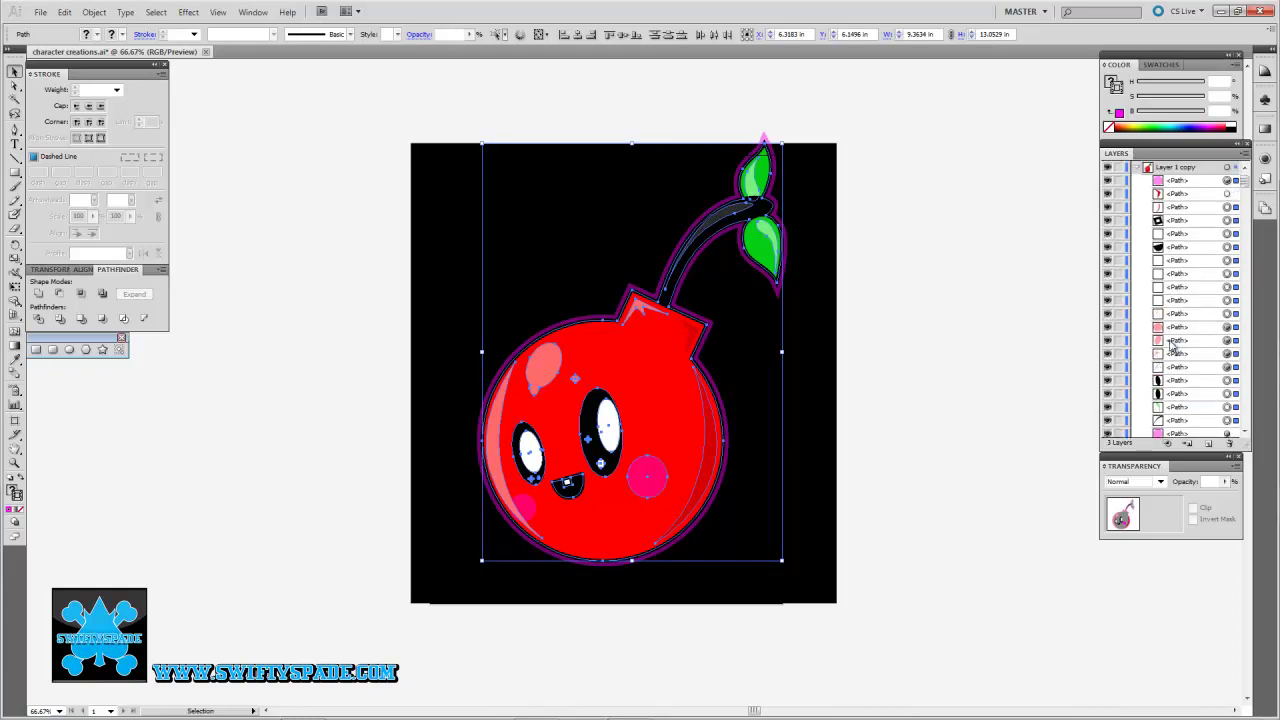
left_click(1138, 167)
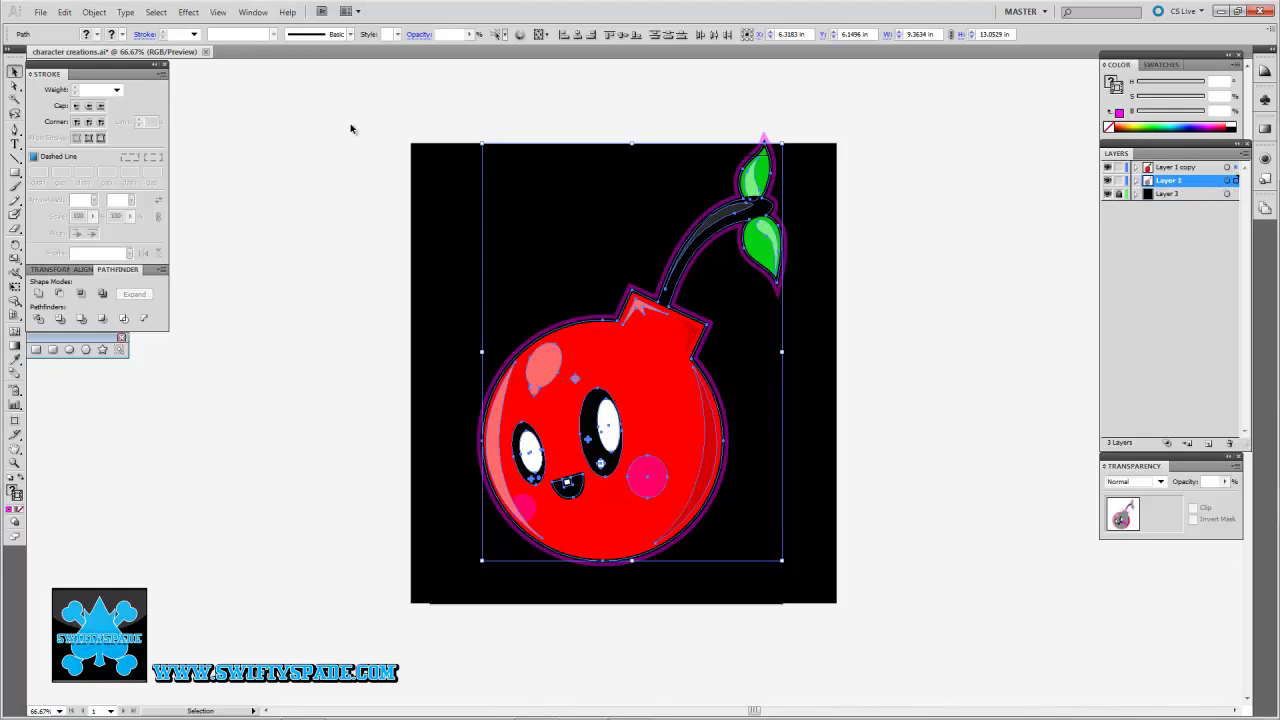
left_click_drag(340, 112, 888, 596)
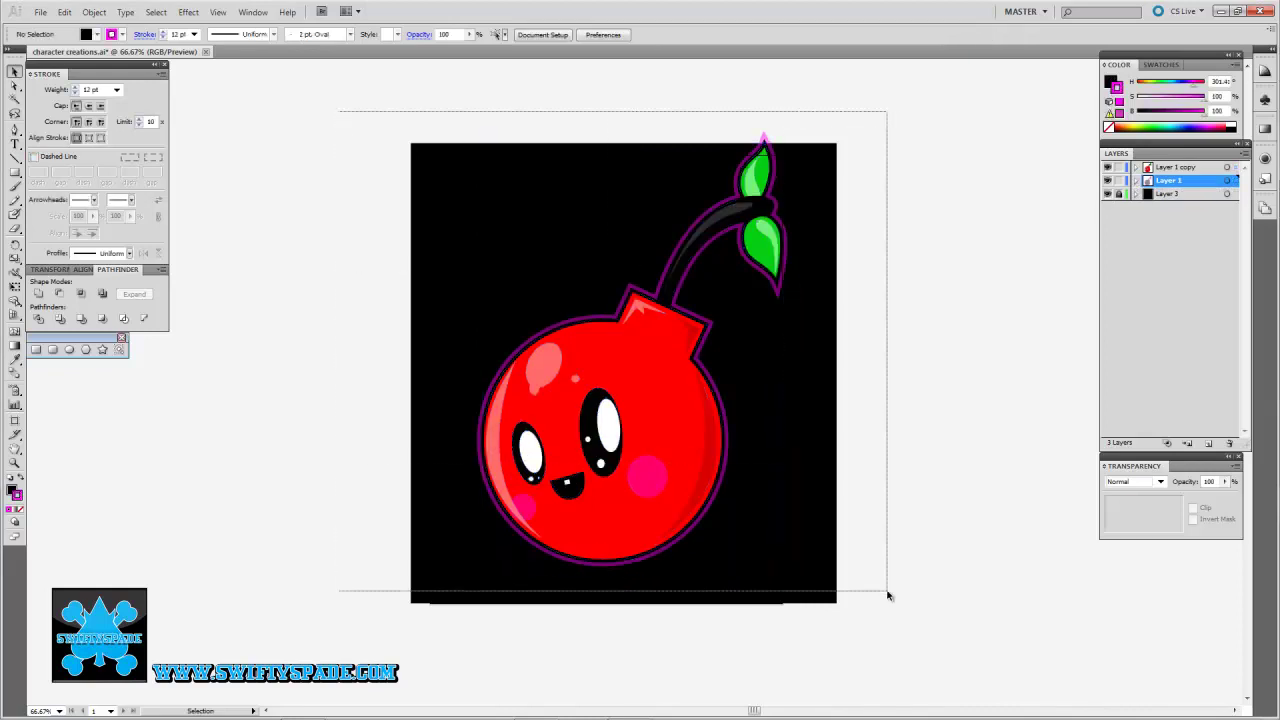
Step: Nudge the bomb down and left, deselect, and lock Layer 1 and Layer 1 copy
left_click_drag(680, 403, 666, 426)
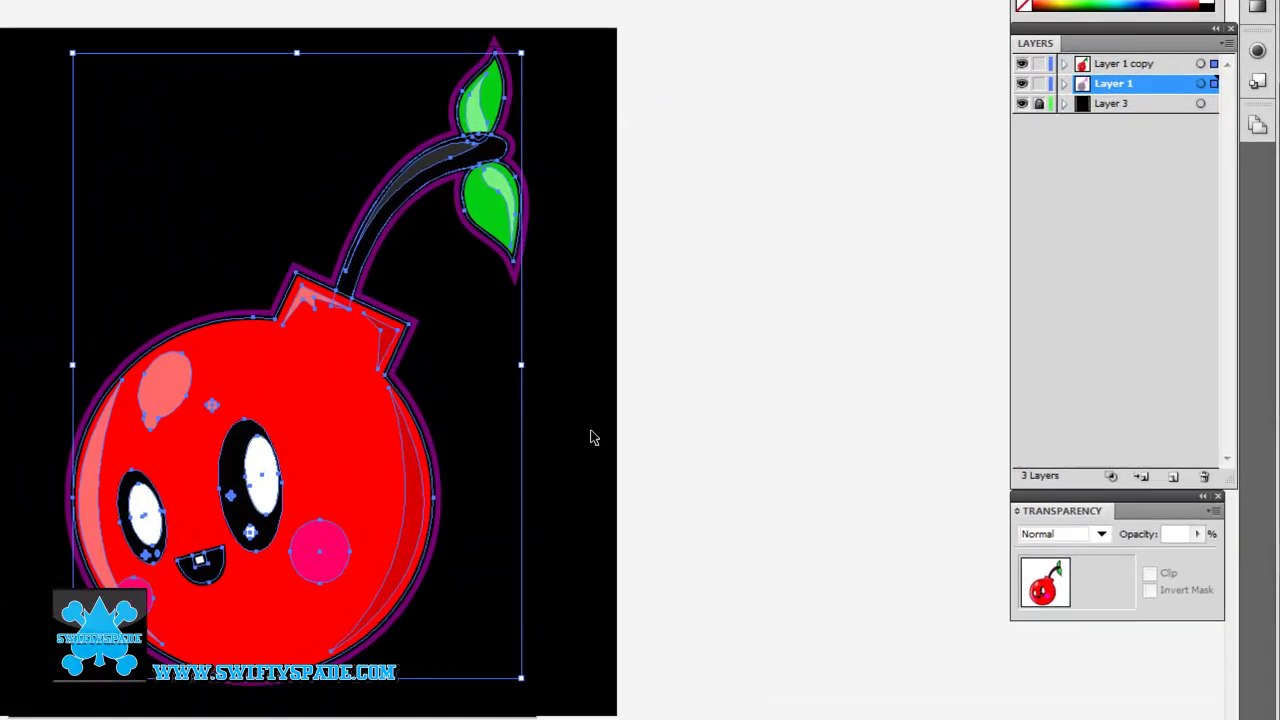
left_click(964, 402)
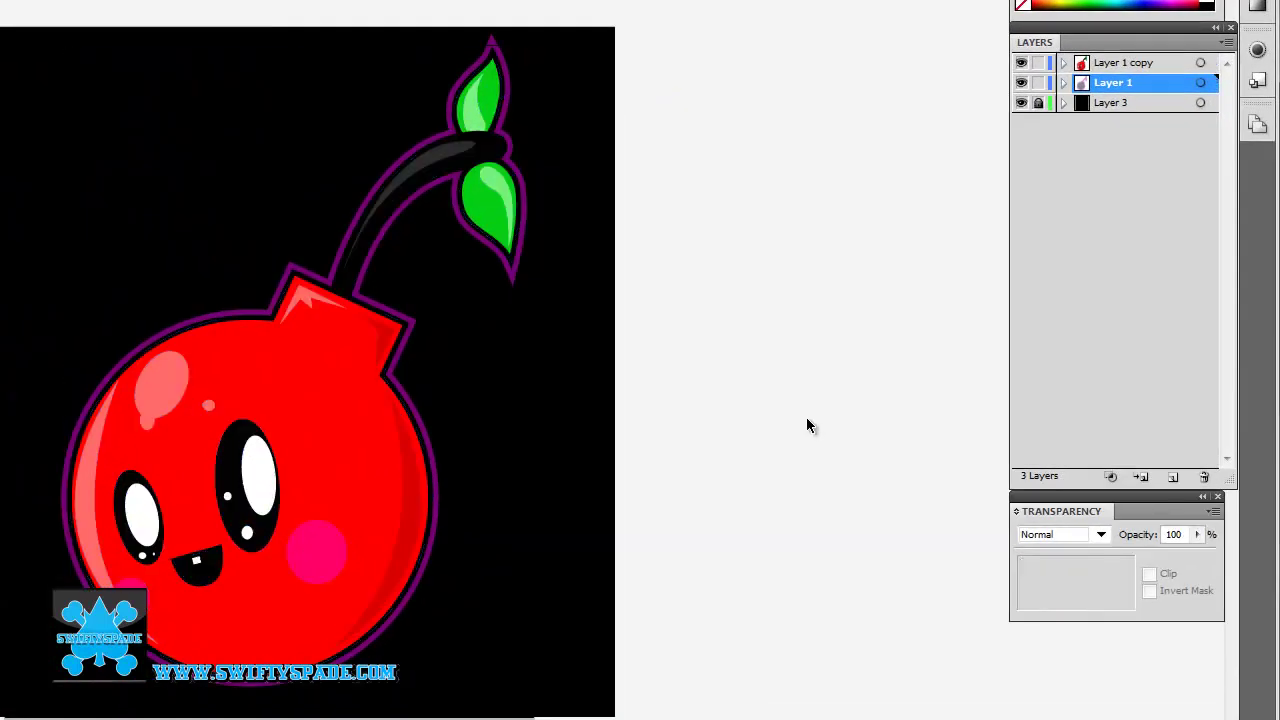
left_click(1038, 82)
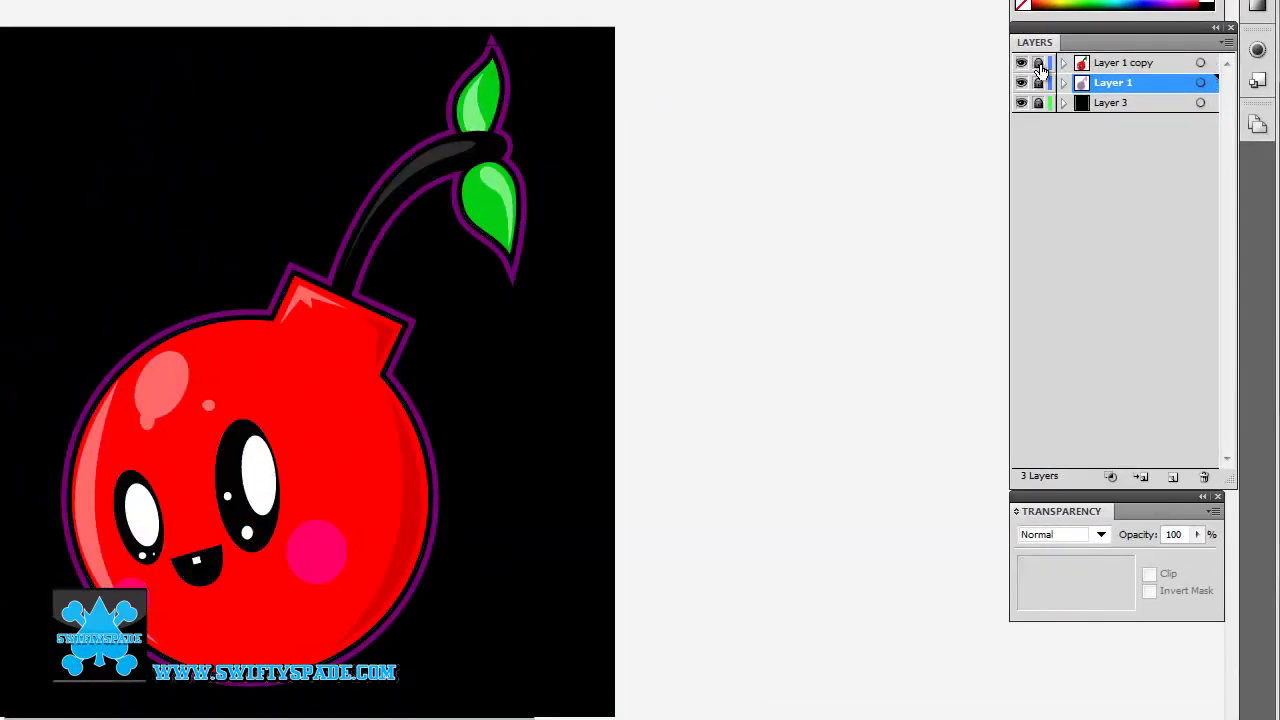